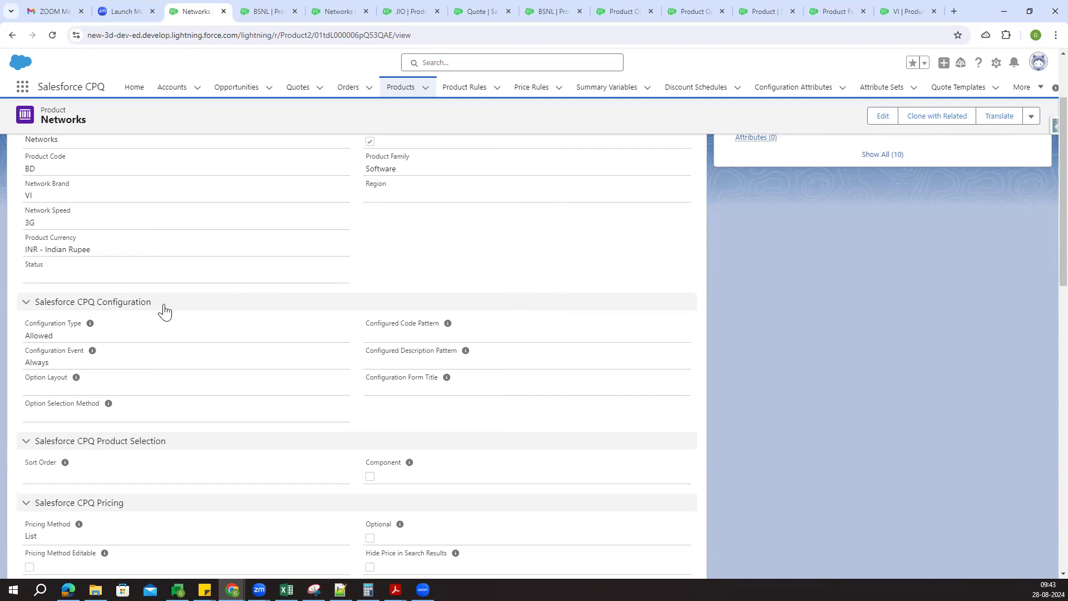
# Examine the Configured Code Pattern field in the CPQ configuration section of the Networks product
pyautogui.scroll(1, 345, 410)
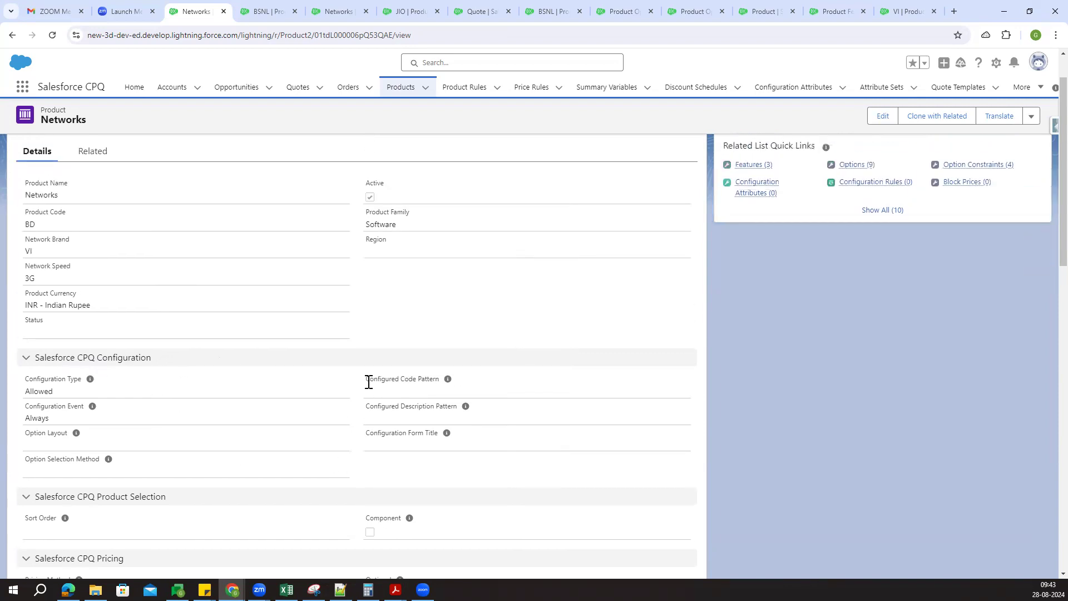
pyautogui.moveTo(366, 379); pyautogui.dragTo(390, 389)
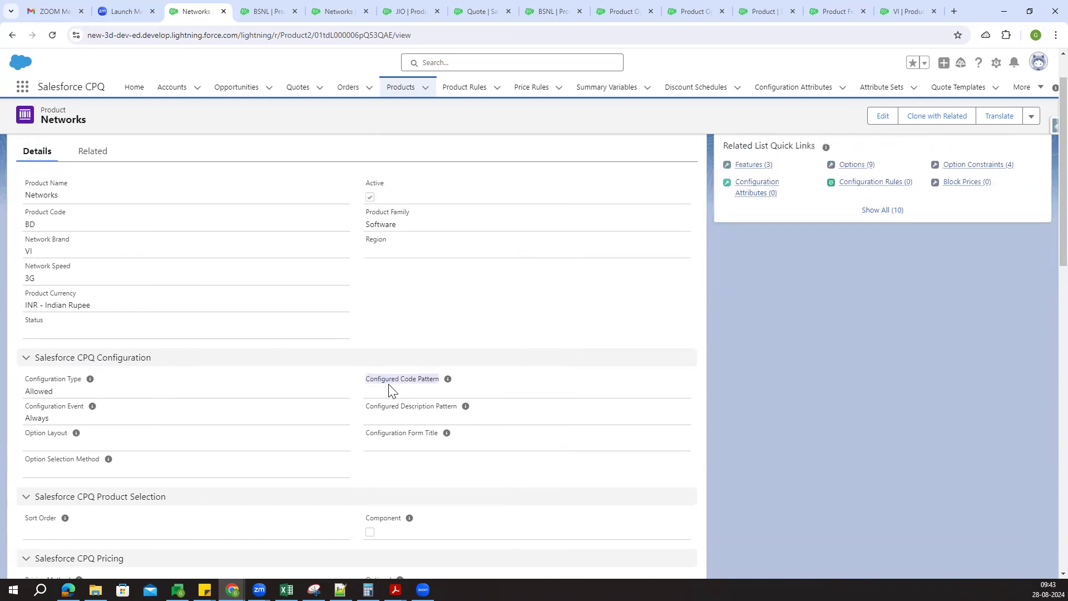
pyautogui.click(443, 391)
pyautogui.moveTo(365, 386); pyautogui.dragTo(441, 388)
pyautogui.click(440, 389)
# Switch to quote Q-00056 and cancel the Networks bundle configuration and the product selection
pyautogui.click(337, 12)
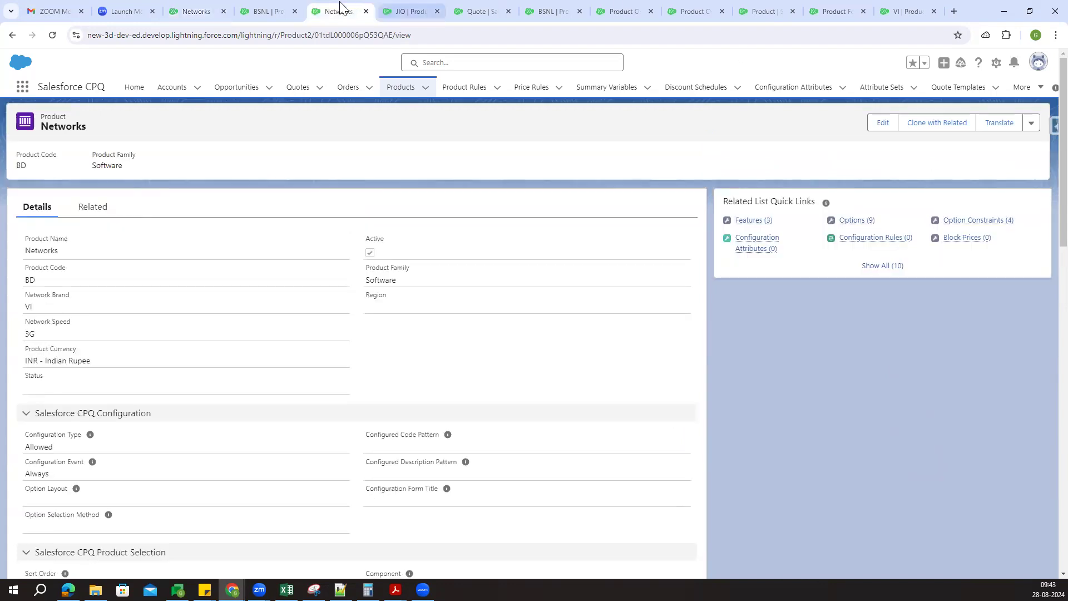
pyautogui.click(414, 11)
pyautogui.click(476, 11)
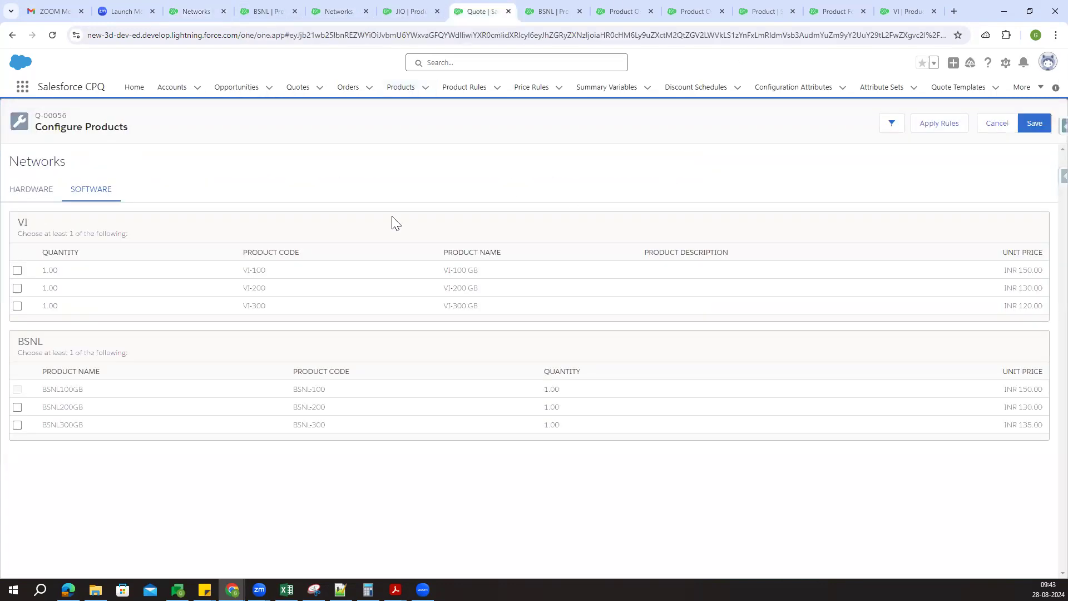
pyautogui.click(1005, 120)
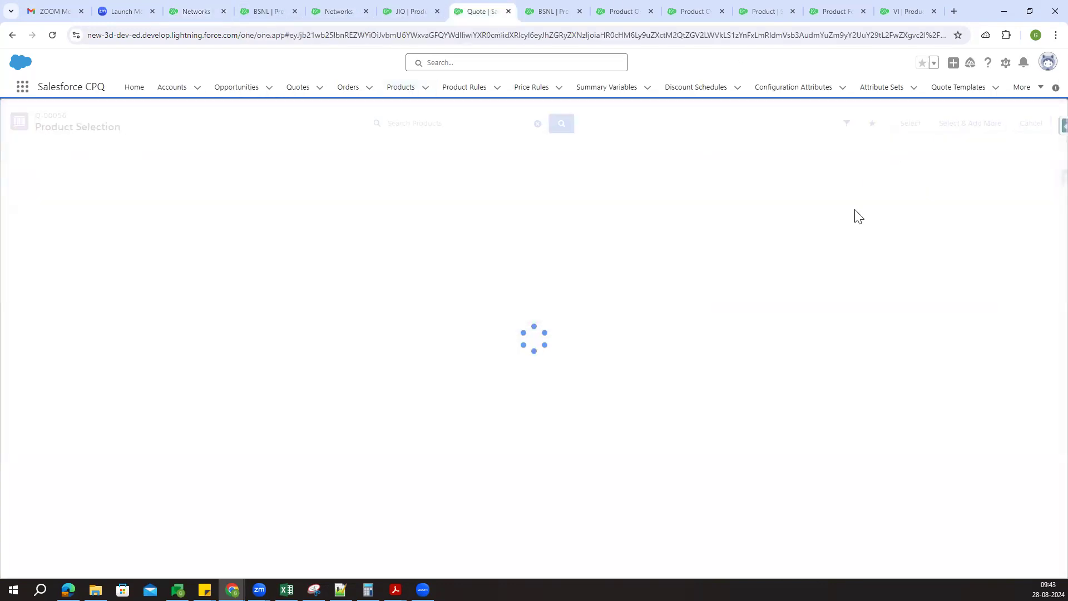
pyautogui.click(1034, 128)
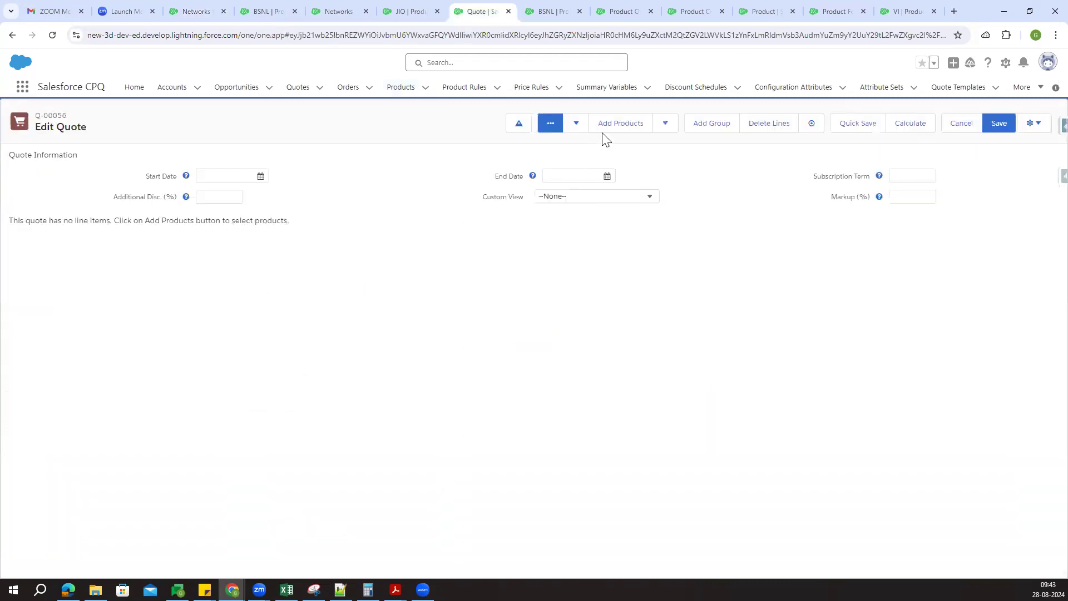
# Start adding products to the quote and clear the Software product filter
pyautogui.click(612, 127)
pyautogui.click(489, 121)
pyautogui.click(845, 123)
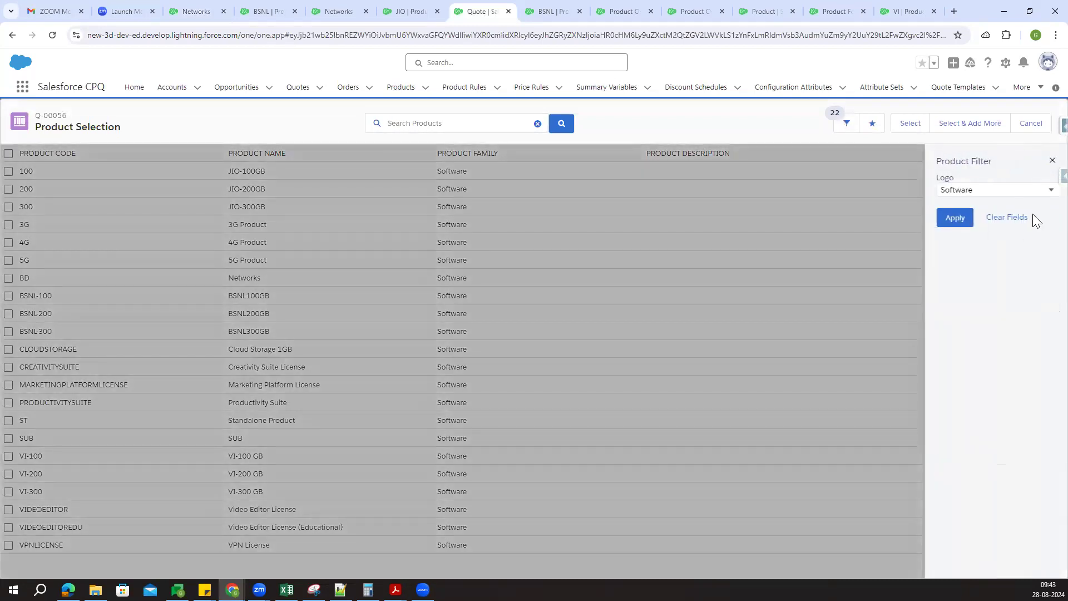
pyautogui.click(967, 219)
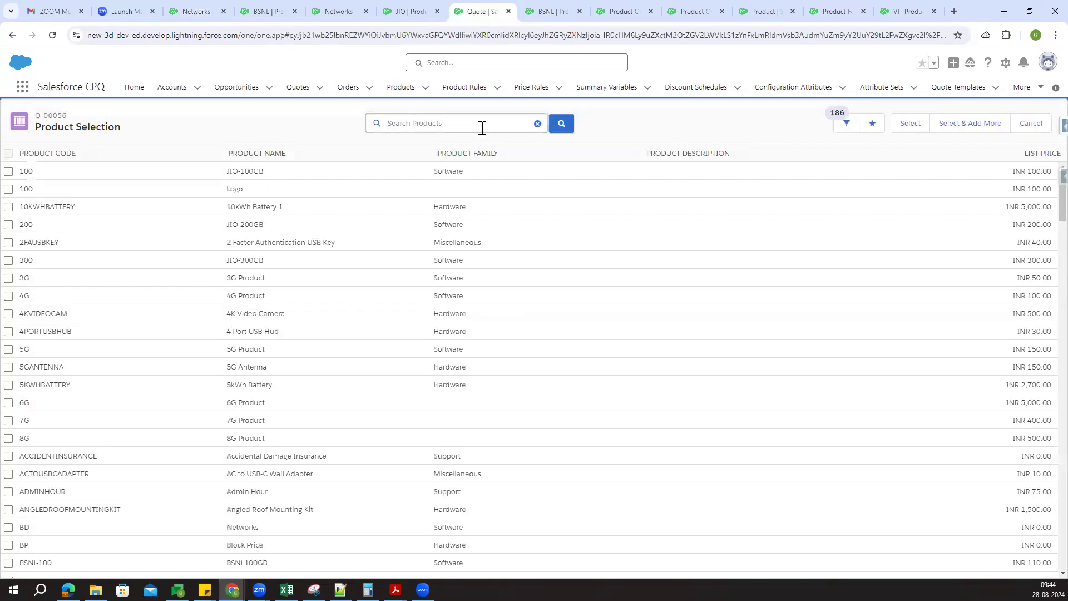
# Search the products for "lap" and select the 15" Laptop for the quote
pyautogui.click(482, 128)
pyautogui.write('lapt')
pyautogui.press('Return')
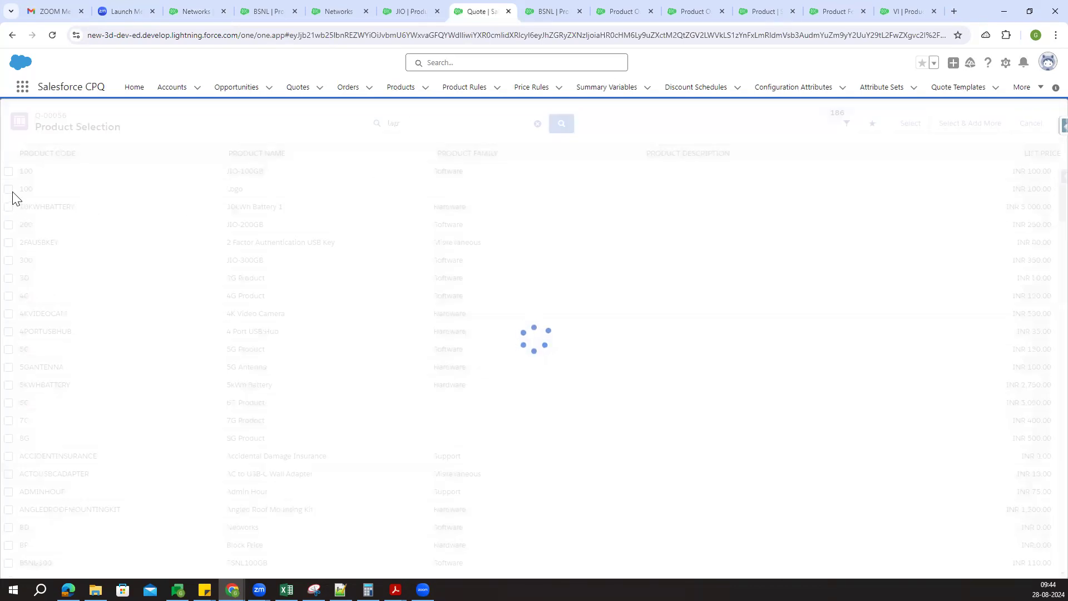
pyautogui.click(8, 189)
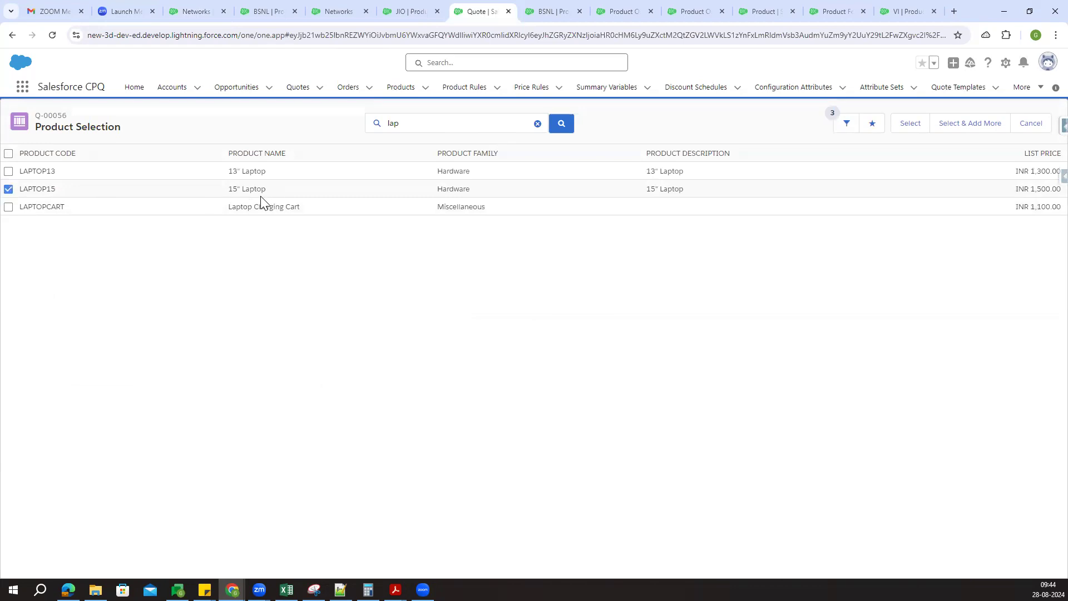
pyautogui.click(909, 124)
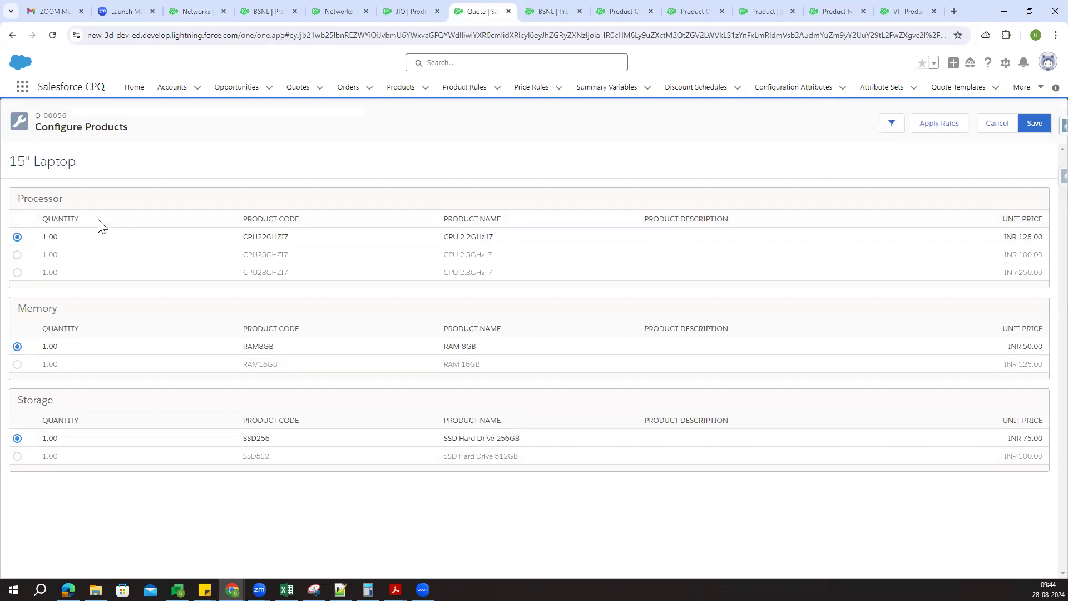
# Choose the RAM 16GB memory option and the SSD Hard Drive 256GB storage option for the 15" Laptop
pyautogui.moveTo(243, 236); pyautogui.dragTo(287, 235)
pyautogui.moveTo(447, 239); pyautogui.dragTo(490, 236)
pyautogui.click(18, 366)
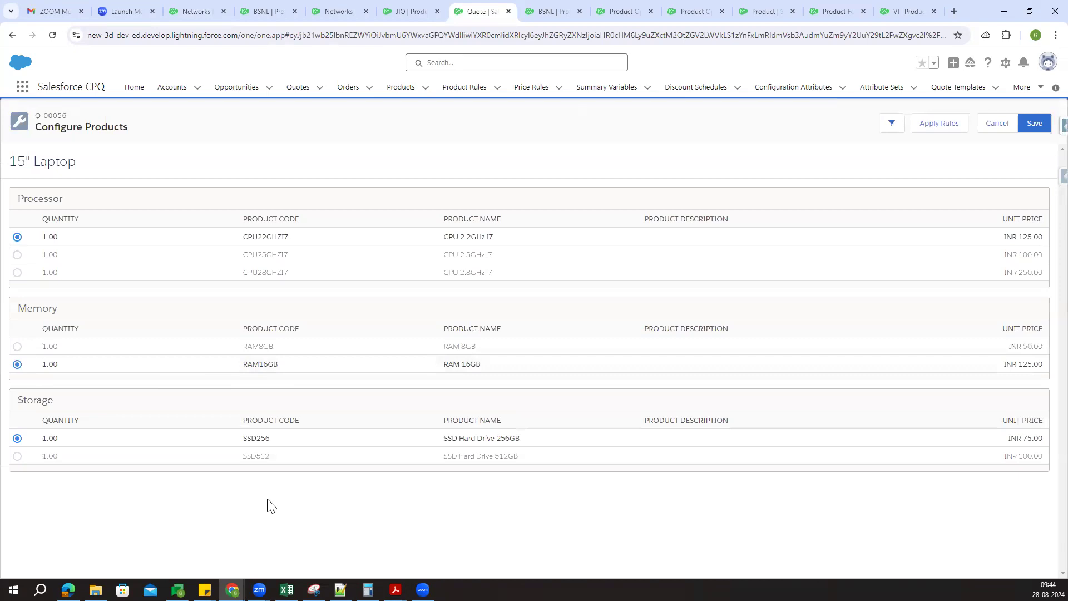
pyautogui.click(17, 439)
# Review the 15" Laptop bundle's Processor, Memory and Storage features
pyautogui.moveTo(19, 160); pyautogui.dragTo(74, 151)
pyautogui.click(136, 151)
pyautogui.doubleClick(39, 199)
pyautogui.click(89, 315)
pyautogui.doubleClick(87, 308)
pyautogui.doubleClick(25, 400)
# Configure the laptop with CPU 2.5GHz i7, RAM 8GB and SSD Hard Drive 512GB, and save the configuration
pyautogui.click(17, 438)
pyautogui.click(17, 255)
pyautogui.click(19, 348)
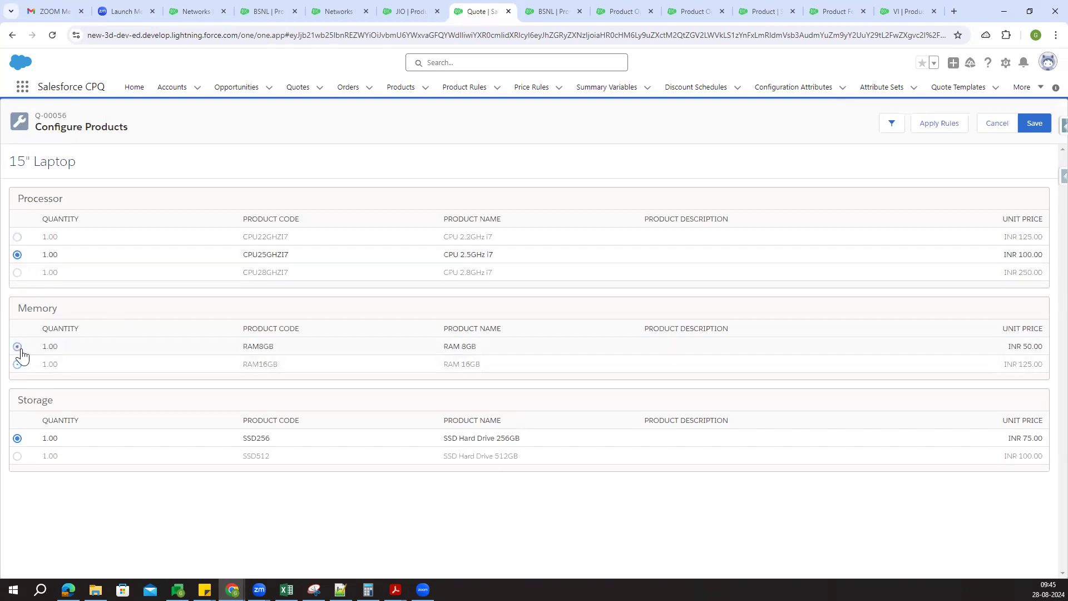
pyautogui.click(20, 457)
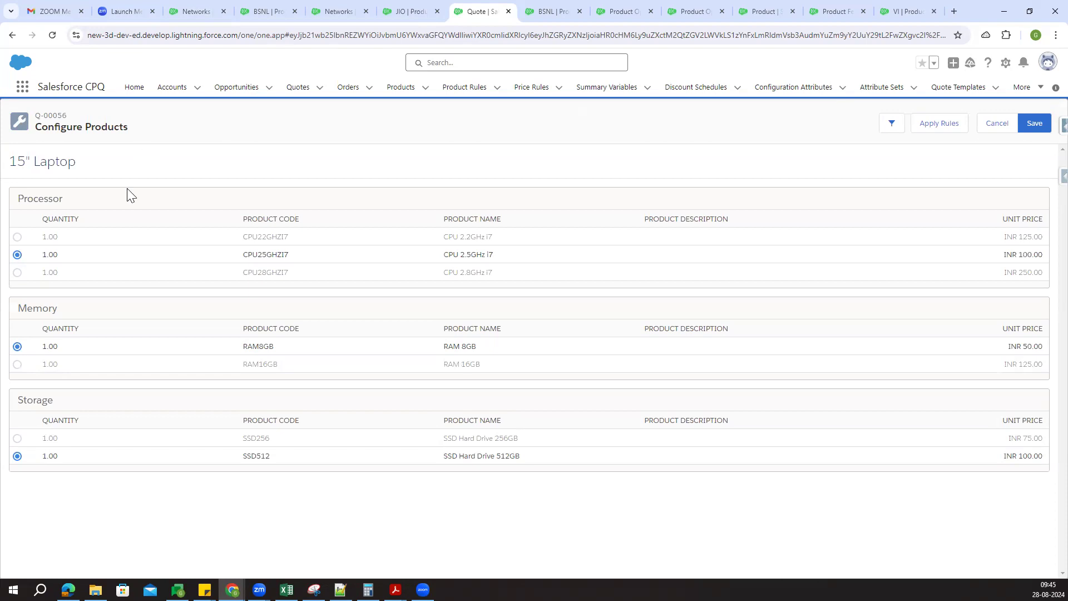
pyautogui.click(1034, 126)
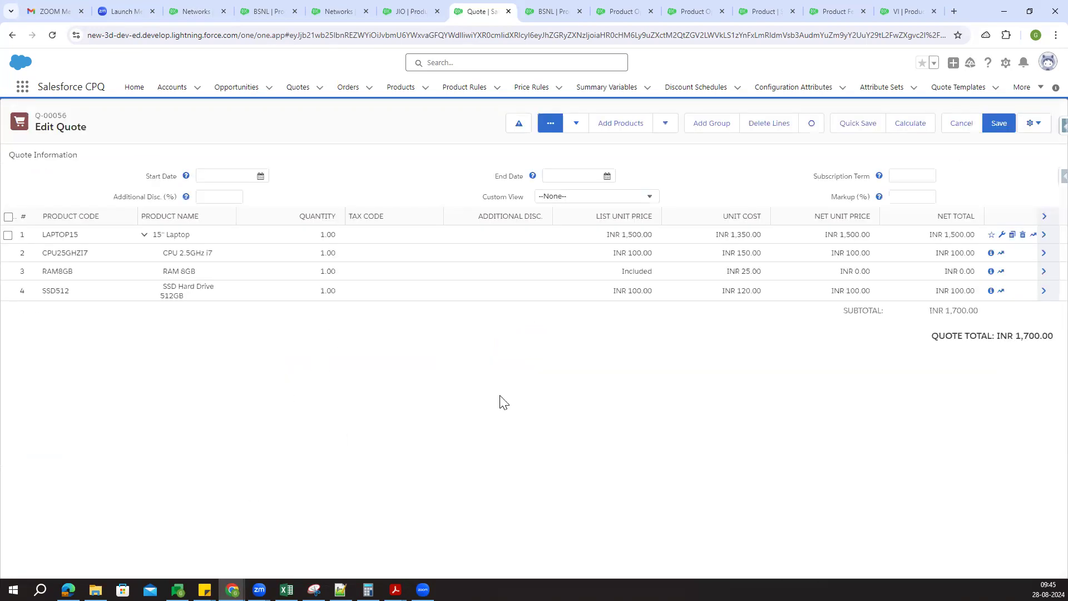
# Expand the 15" Laptop quote line's details and examine its Package Product Code field
pyautogui.click(1044, 236)
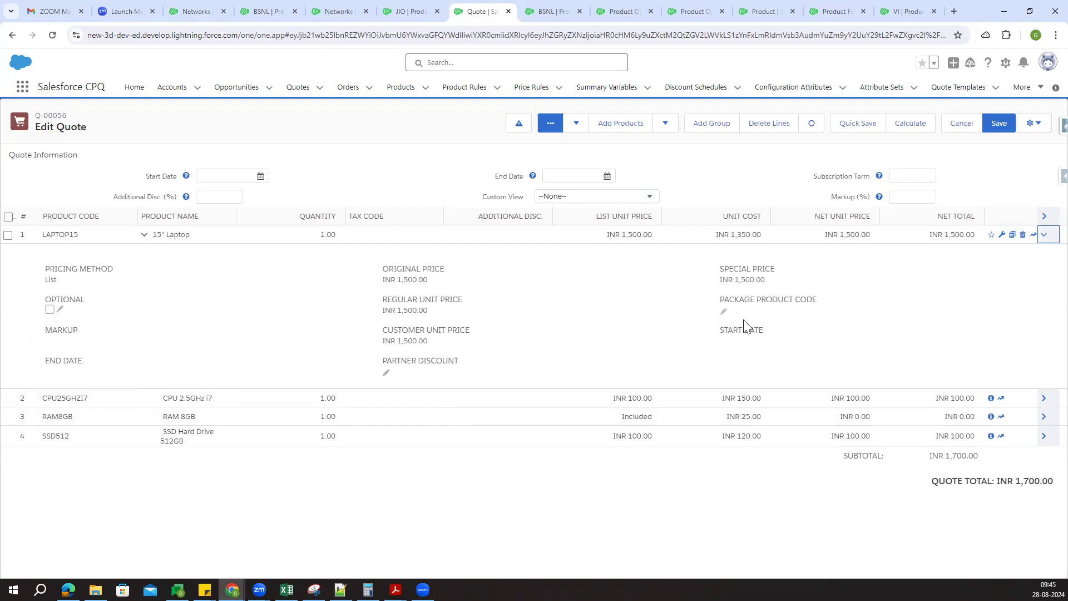
pyautogui.moveTo(723, 308)
pyautogui.mouseDown()
pyautogui.moveTo(817, 297)
pyautogui.moveTo(721, 300)
pyautogui.mouseUp()
pyautogui.click(822, 341)
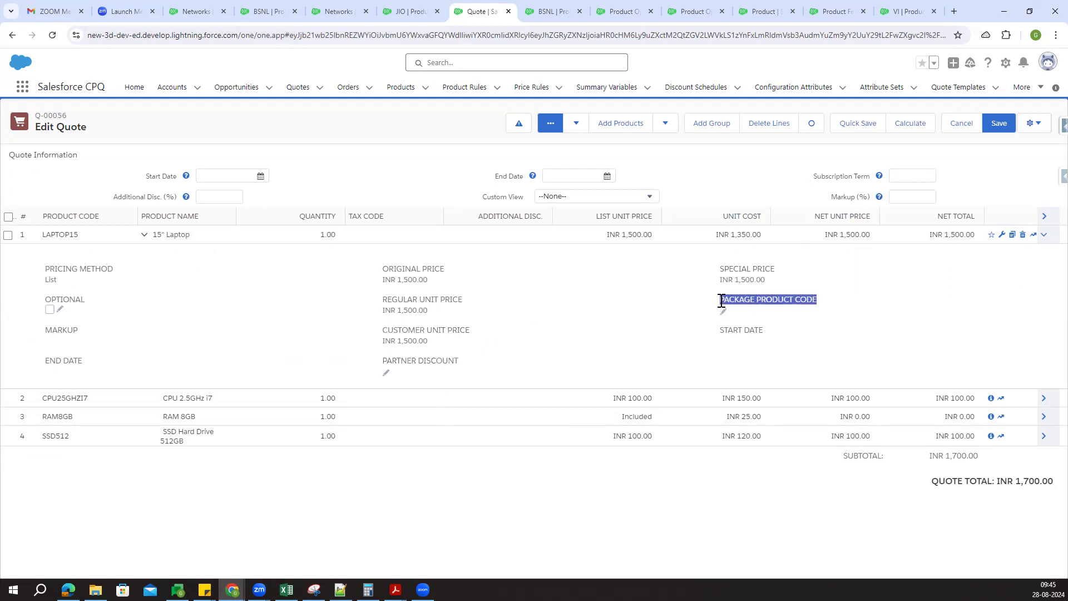
pyautogui.click(723, 311)
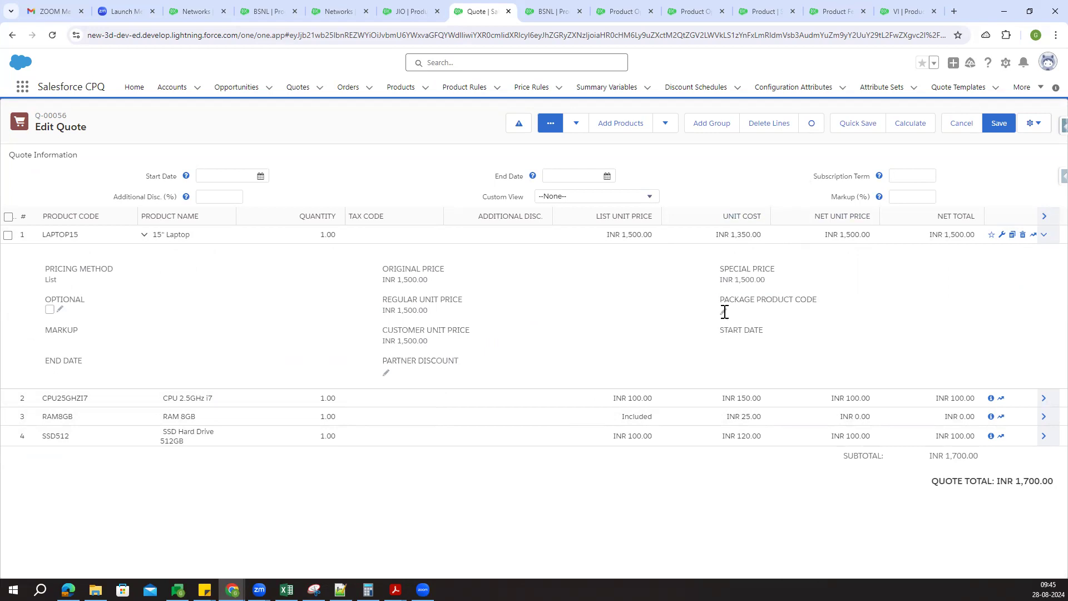
pyautogui.click(740, 310)
pyautogui.click(539, 504)
pyautogui.click(1045, 234)
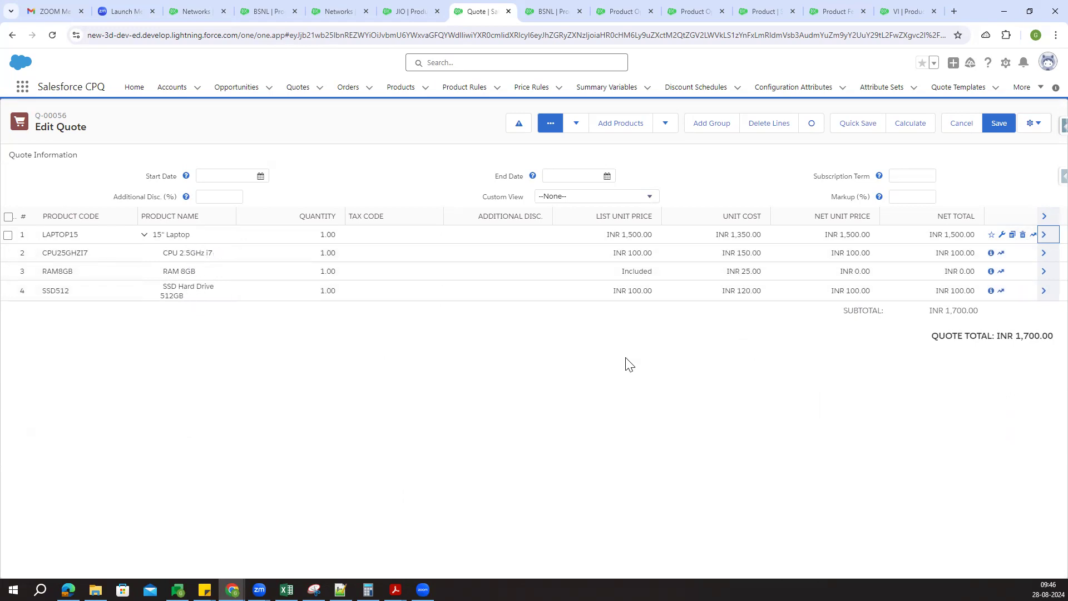
pyautogui.click(1044, 235)
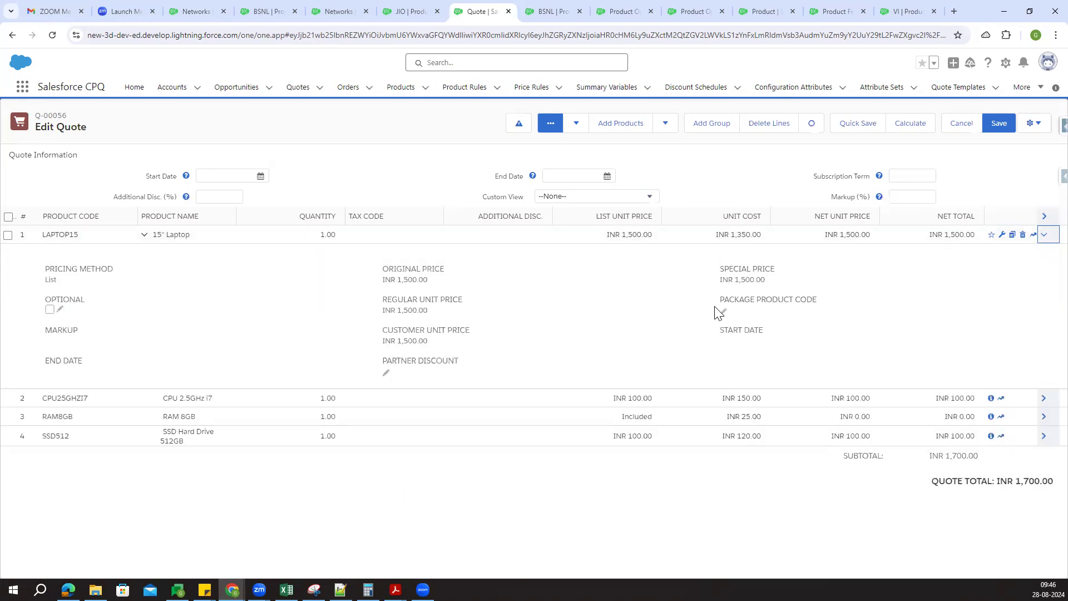
pyautogui.moveTo(718, 300)
pyautogui.mouseDown()
pyautogui.moveTo(818, 300)
pyautogui.moveTo(720, 299)
pyautogui.mouseUp()
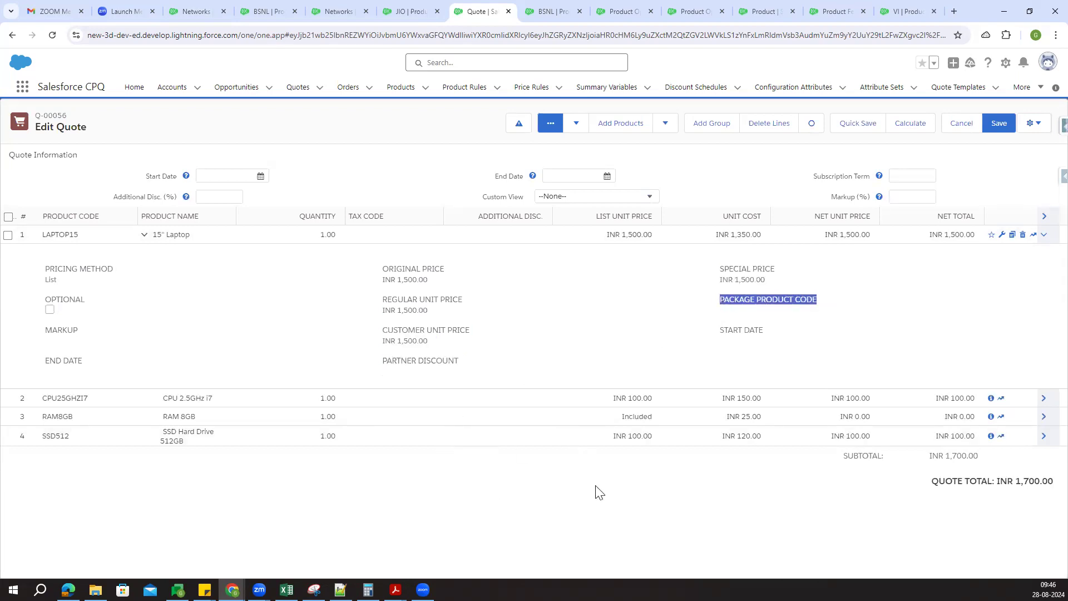
pyautogui.moveTo(829, 305); pyautogui.dragTo(720, 295)
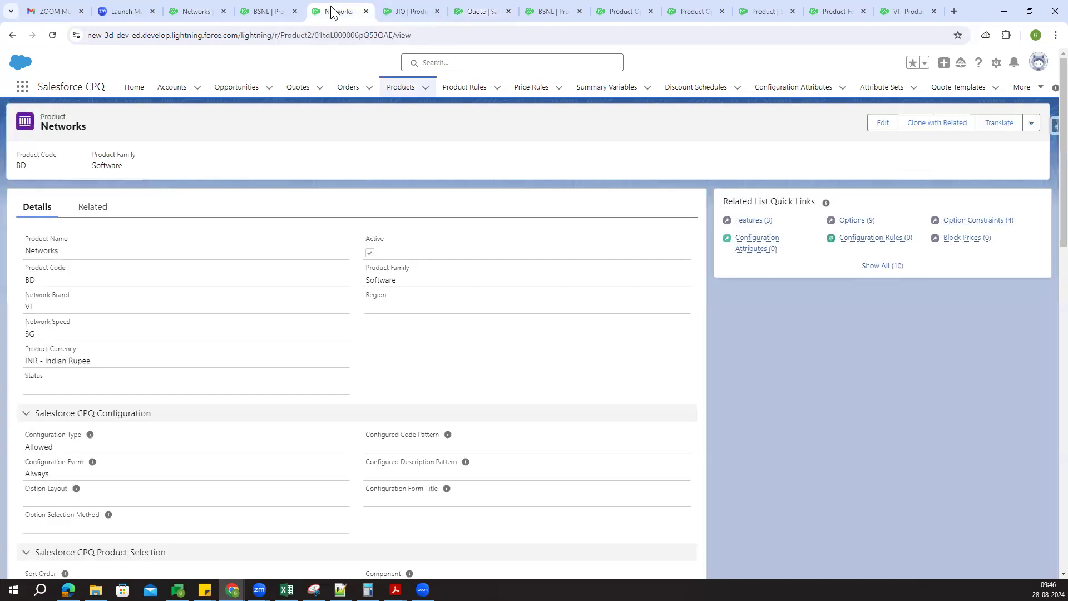
# Open the 15" Laptop product record and display the full list of its related options
pyautogui.click(339, 12)
pyautogui.click(403, 88)
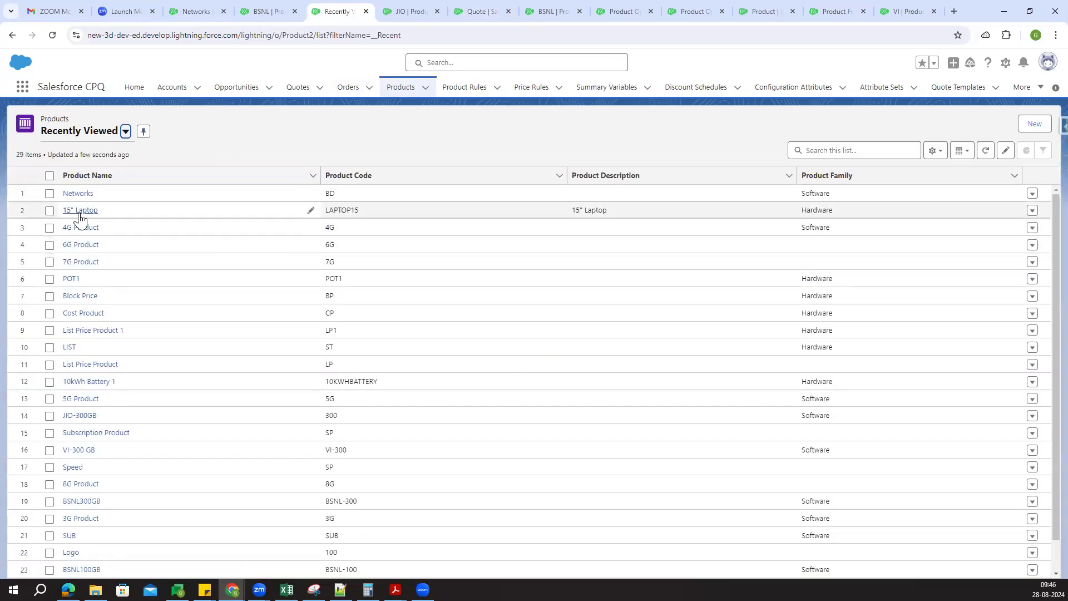
pyautogui.click(80, 212)
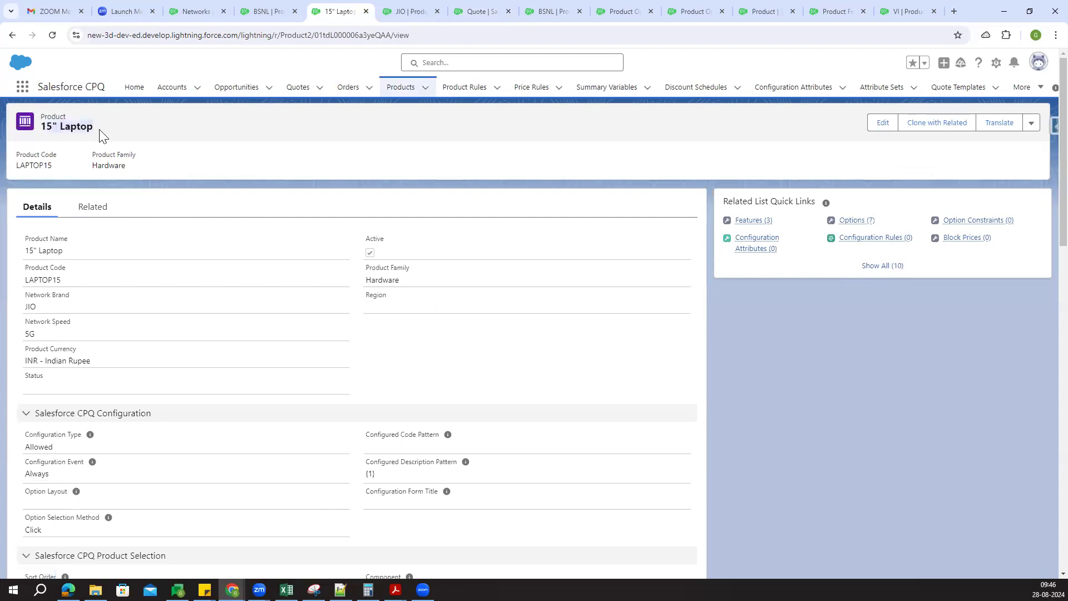
pyautogui.click(97, 214)
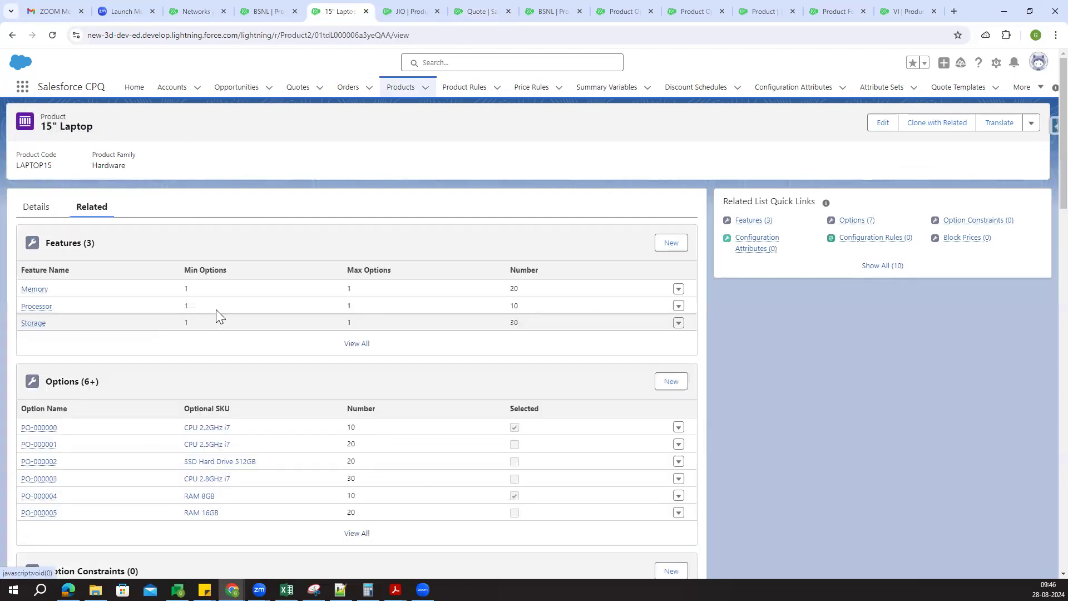
pyautogui.scroll(-1, 209, 315)
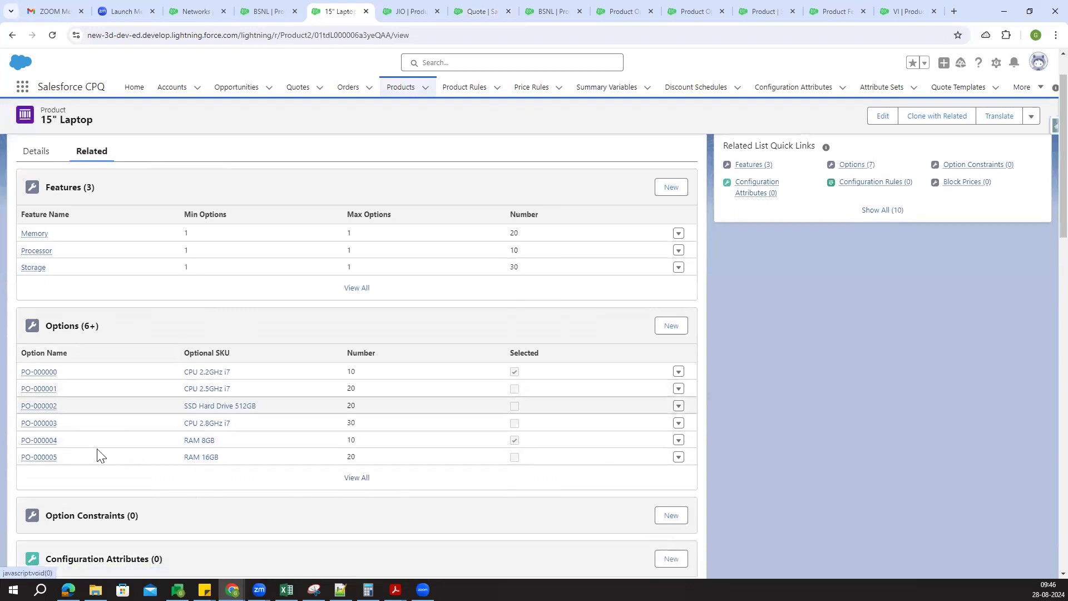
pyautogui.click(358, 478)
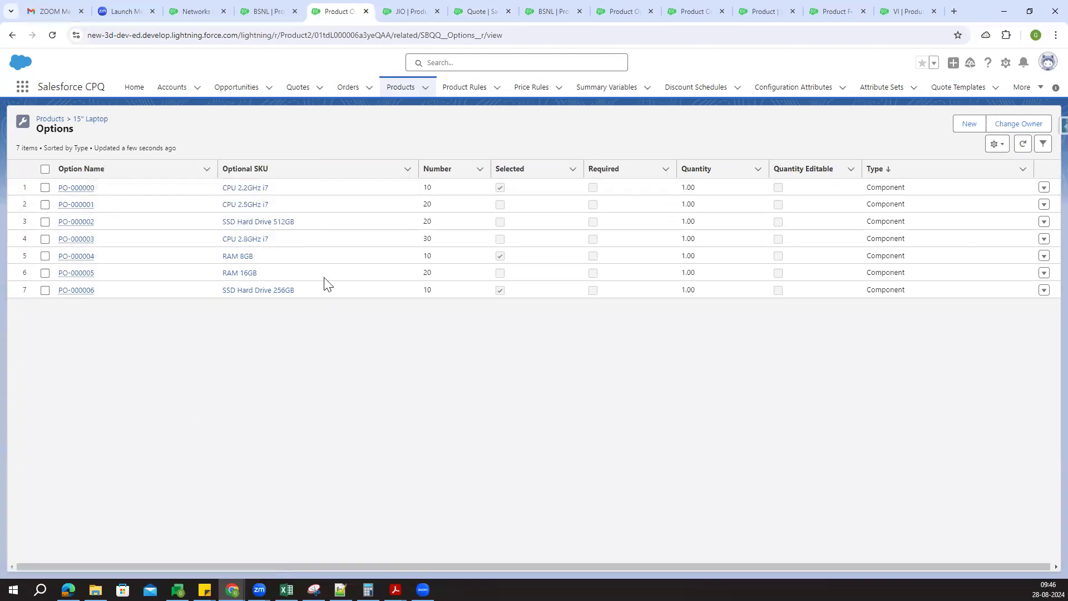
# Open the CPU 2.2GHz i7, CPU 2.5GHz i7 and CPU 2.8GHz i7 option records in separate browser tabs
pyautogui.rightClick(89, 190)
pyautogui.click(108, 200)
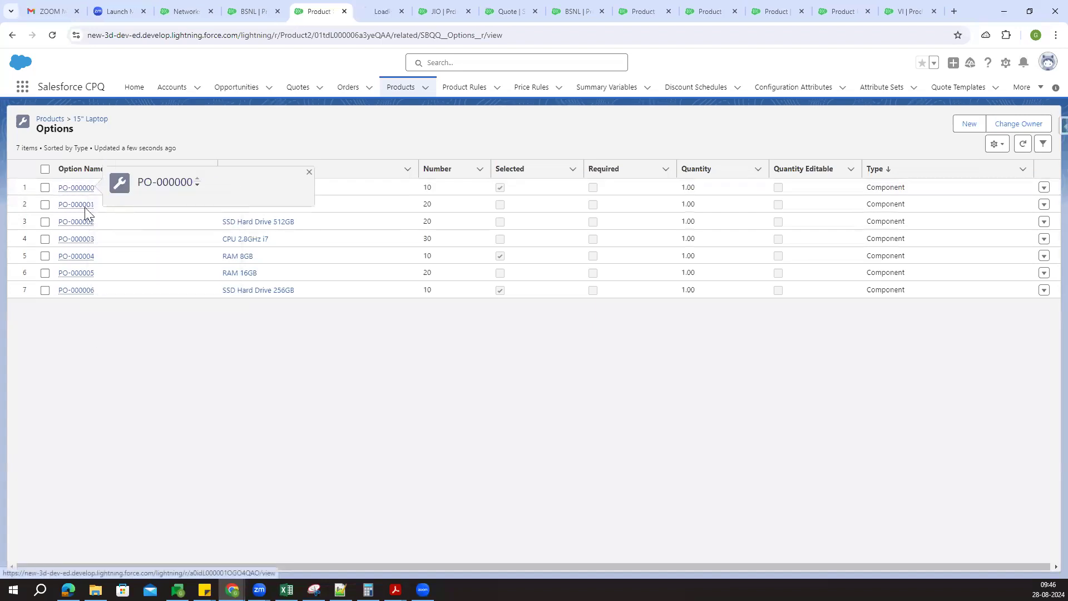
pyautogui.rightClick(89, 206)
pyautogui.click(108, 217)
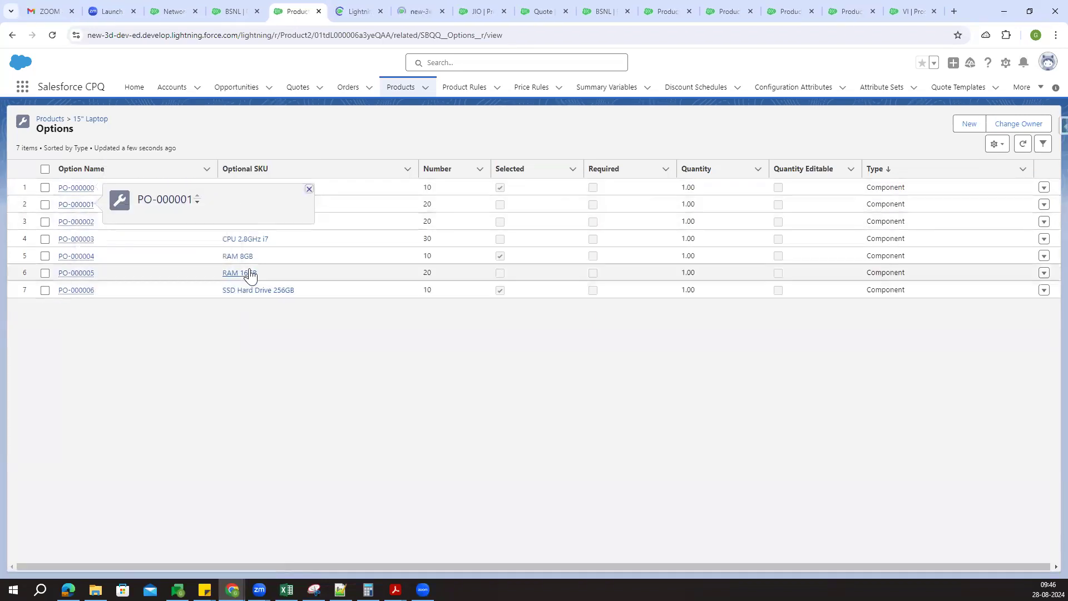
pyautogui.rightClick(86, 239)
pyautogui.click(110, 251)
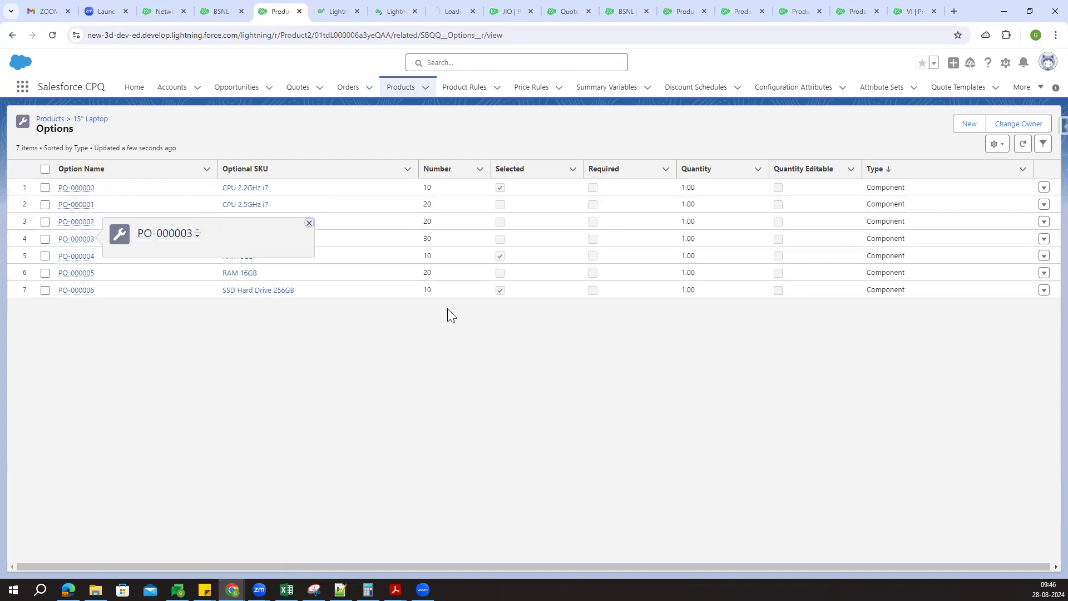
# Close the leftover browser tabs beyond the quote's tab and bring up the PO-000001 option record
pyautogui.click(343, 4)
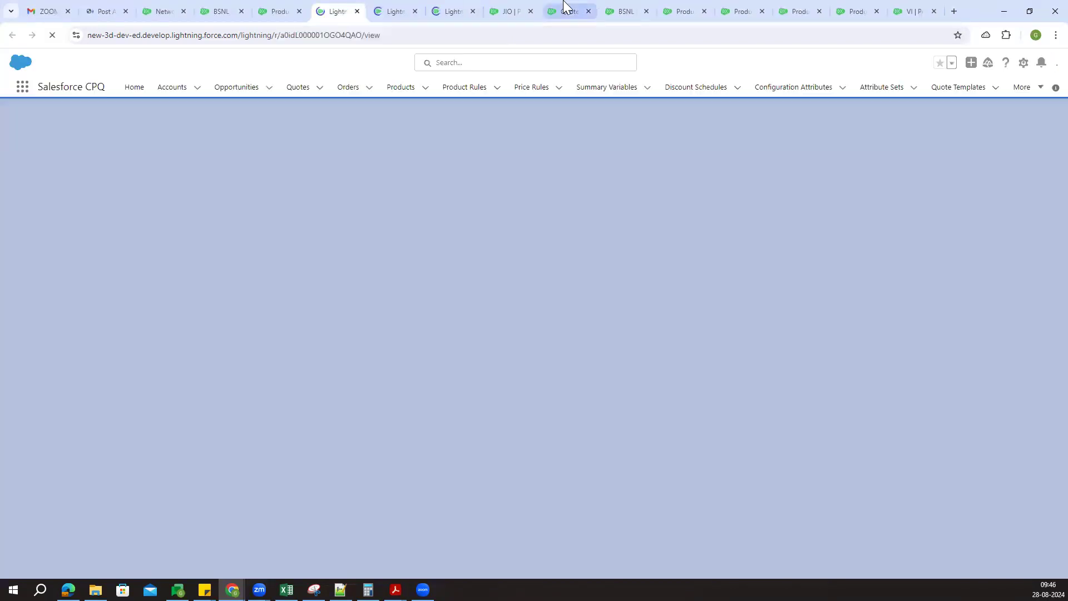
pyautogui.middleClick(626, 7)
pyautogui.middleClick(626, 7)
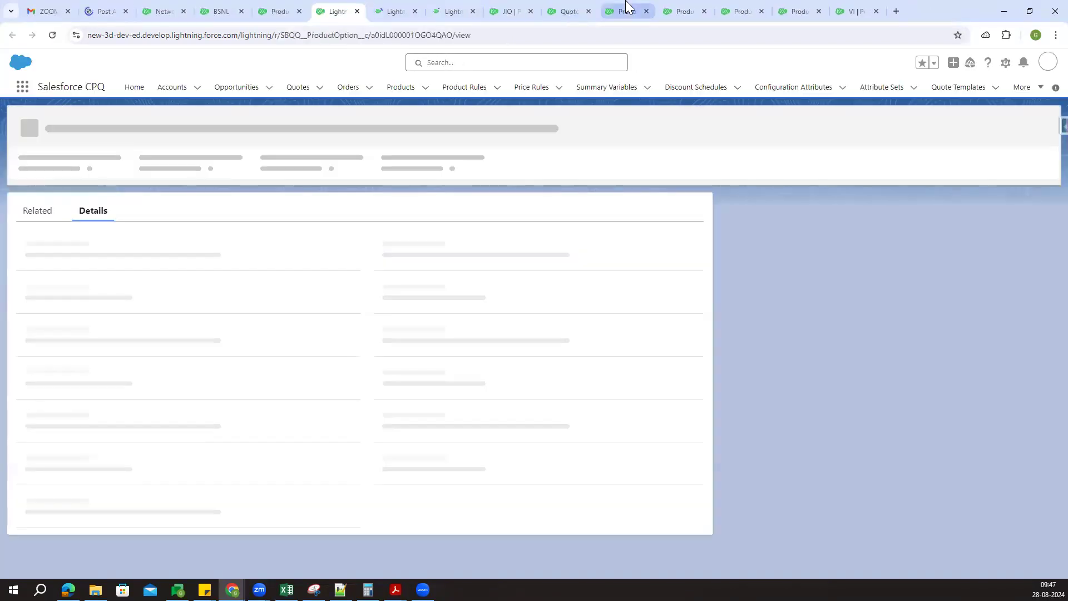
pyautogui.middleClick(791, 6)
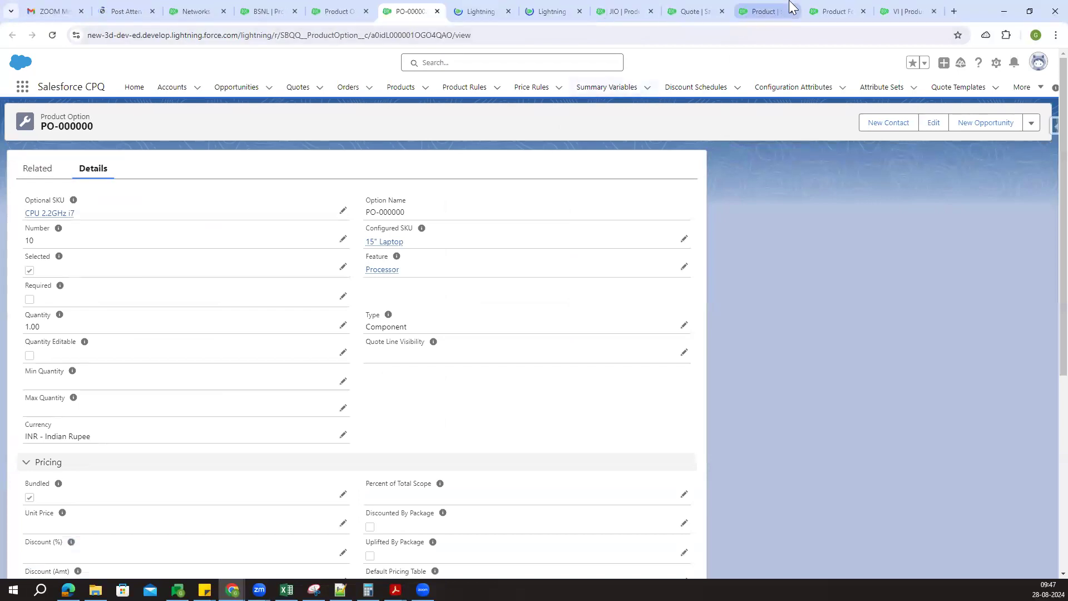
pyautogui.middleClick(805, 5)
pyautogui.middleClick(844, 14)
pyautogui.middleClick(844, 14)
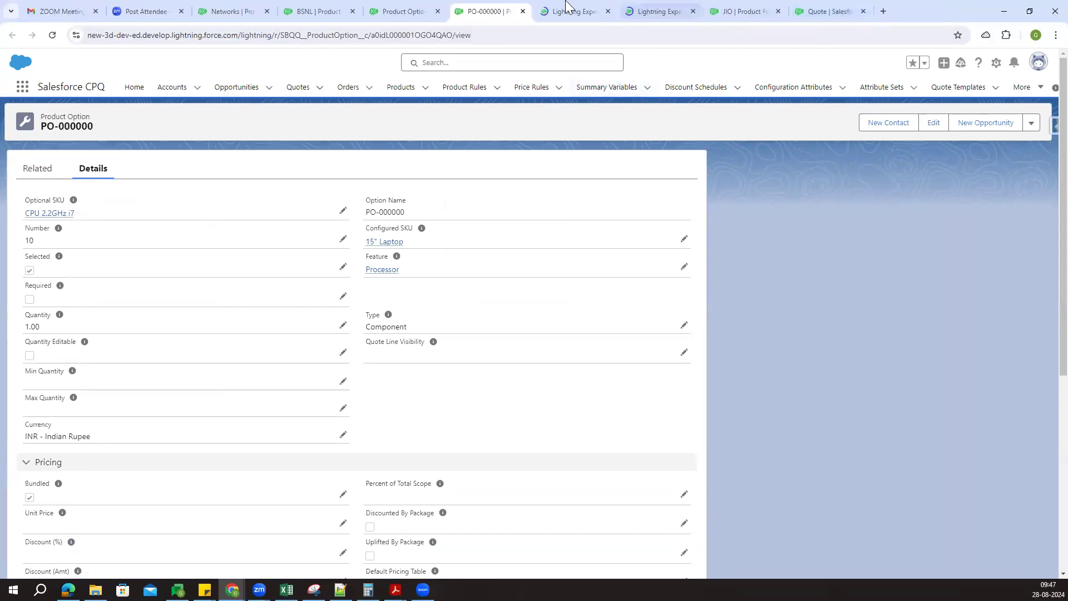
pyautogui.click(566, 4)
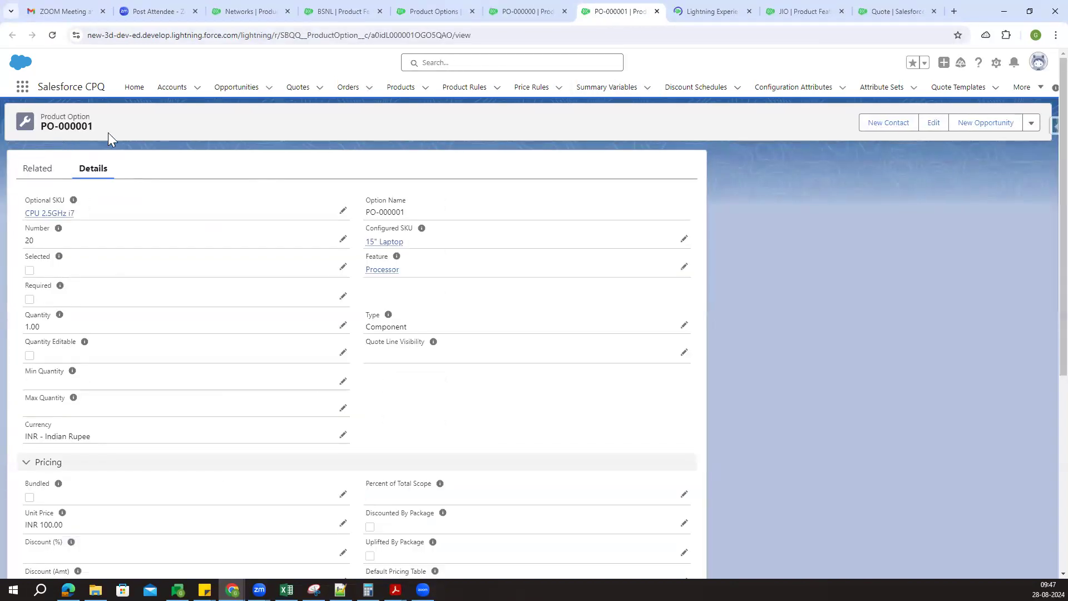
# Look over the general and pricing details of the PO-000001 option record
pyautogui.moveTo(375, 273)
pyautogui.scroll(-1, 392, 408)
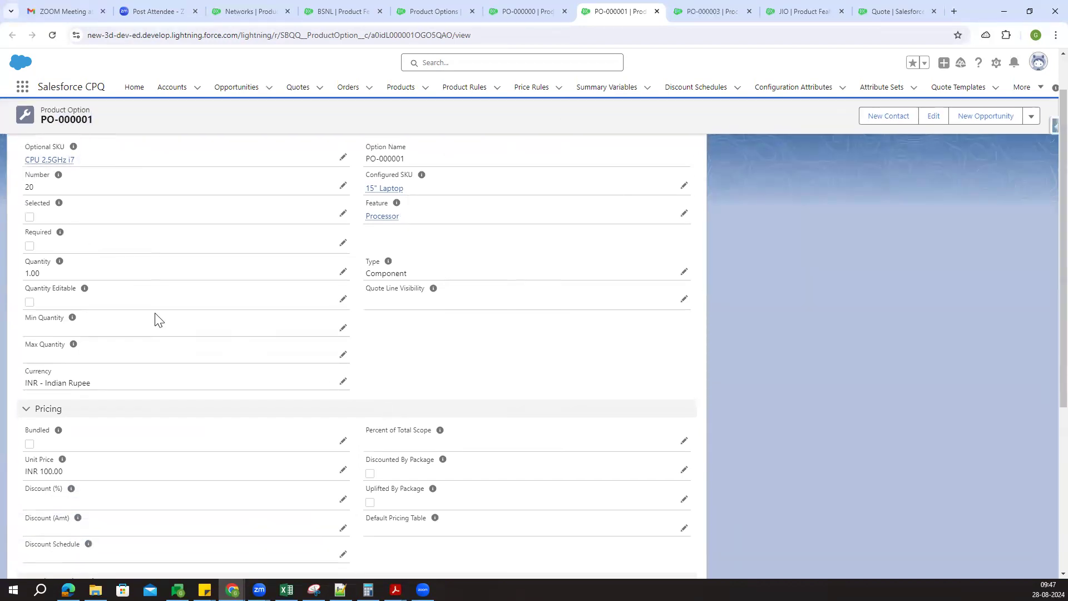
pyautogui.scroll(1, 157, 334)
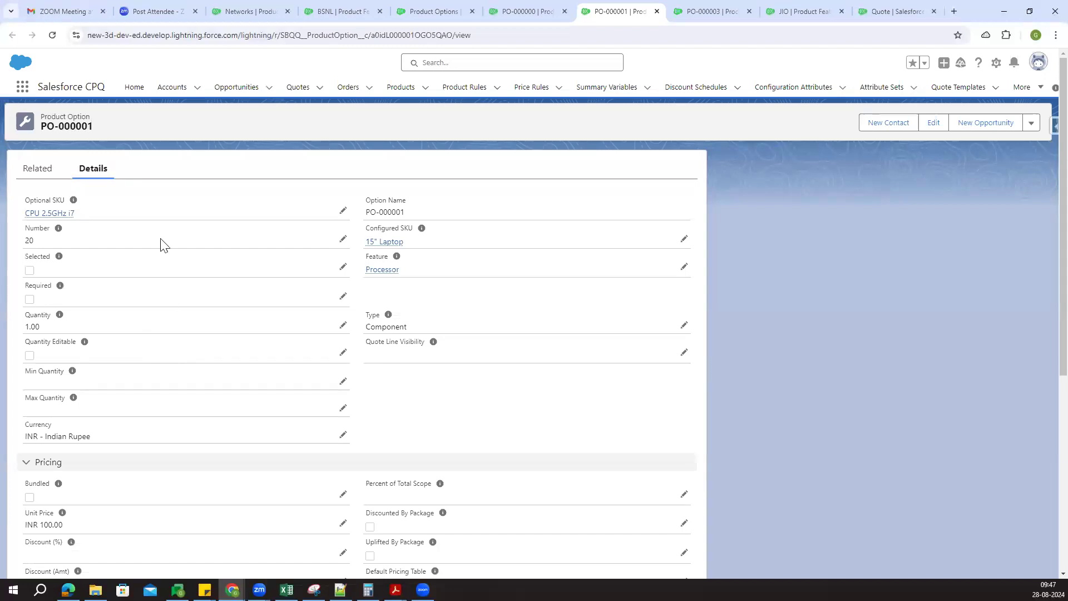
# Move the quote's browser tab directly in front of the 15" Laptop options list tab and bring up the quote
pyautogui.click(434, 8)
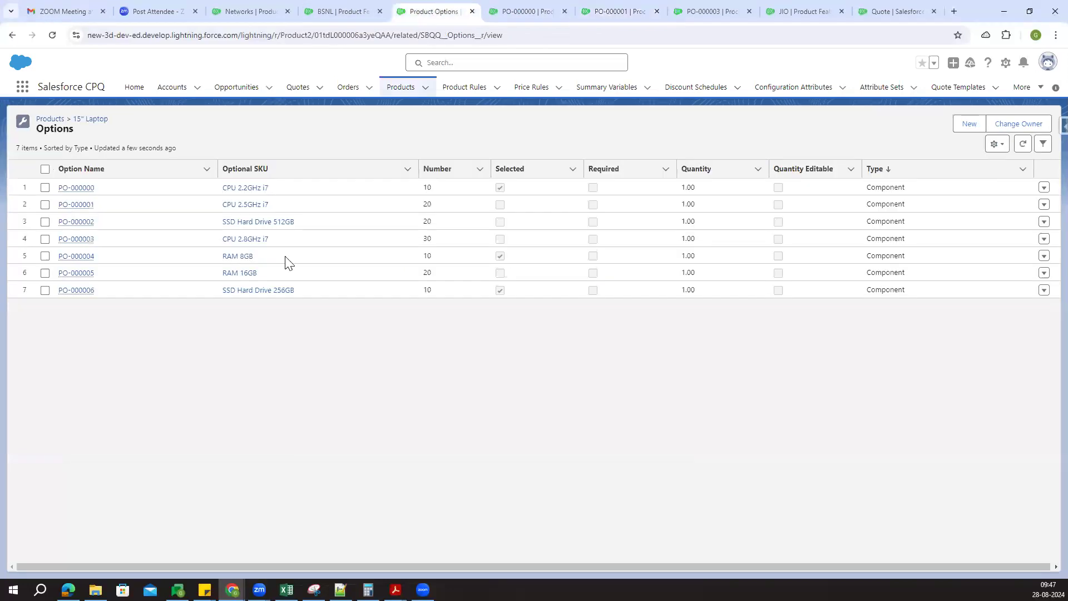
pyautogui.click(342, 8)
pyautogui.click(629, 9)
pyautogui.click(804, 9)
pyautogui.moveTo(865, 7); pyautogui.dragTo(409, 9)
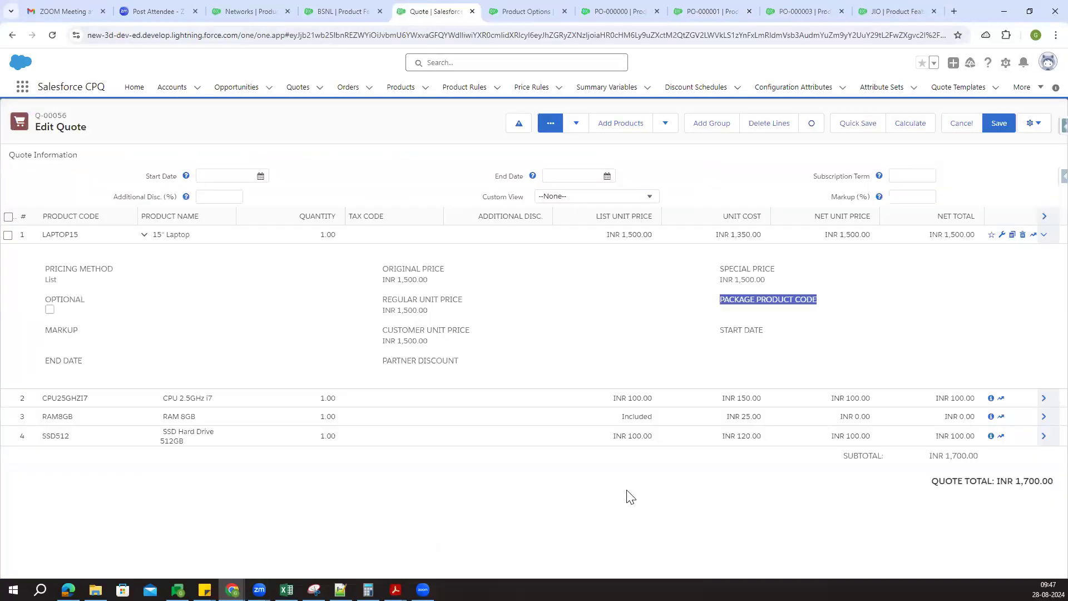
# Open the 15" Laptop line's product configuration and examine the product codes under the Processor feature
pyautogui.click(1001, 234)
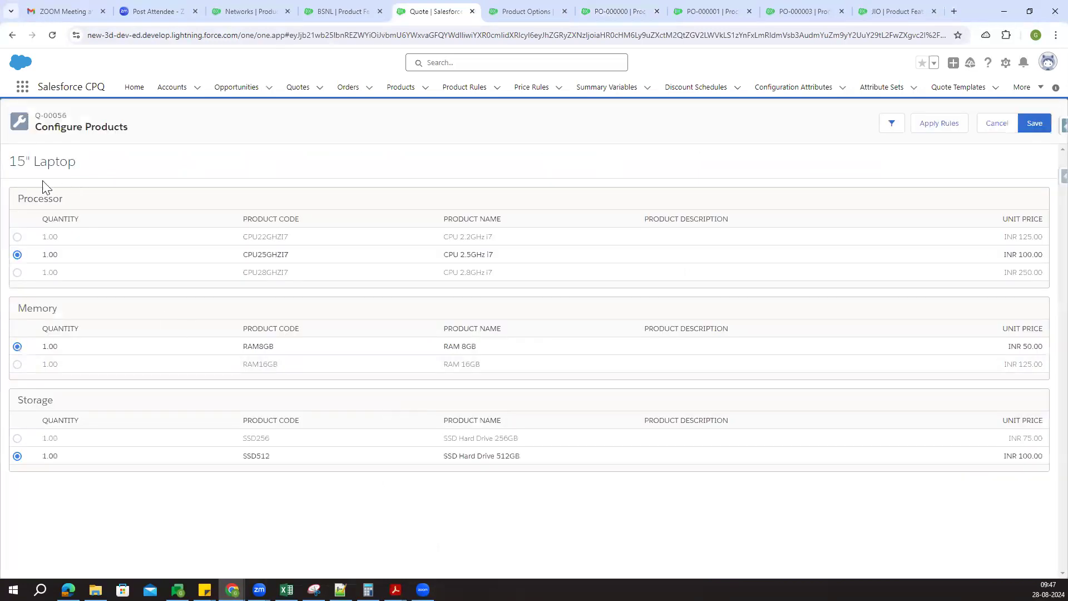
pyautogui.moveTo(23, 199); pyautogui.dragTo(101, 195)
pyautogui.click(101, 195)
pyautogui.moveTo(23, 199); pyautogui.dragTo(71, 206)
pyautogui.moveTo(252, 236); pyautogui.dragTo(321, 276)
pyautogui.click(357, 217)
# Review the laptop's options list and the PO-000000, PO-000001 and PO-000003 option records in turn
pyautogui.click(517, 5)
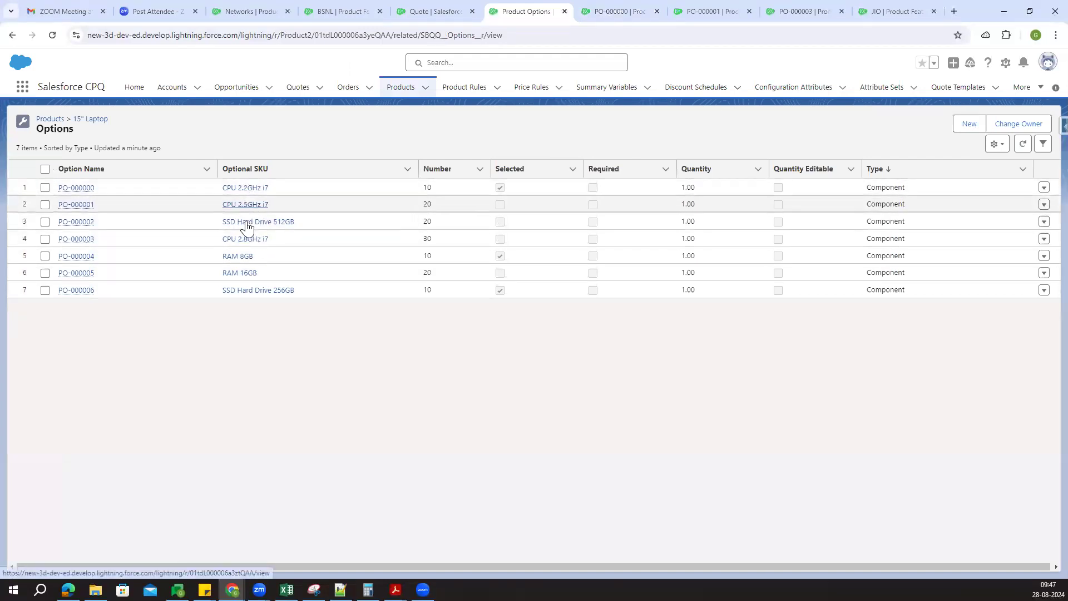
pyautogui.click(605, 6)
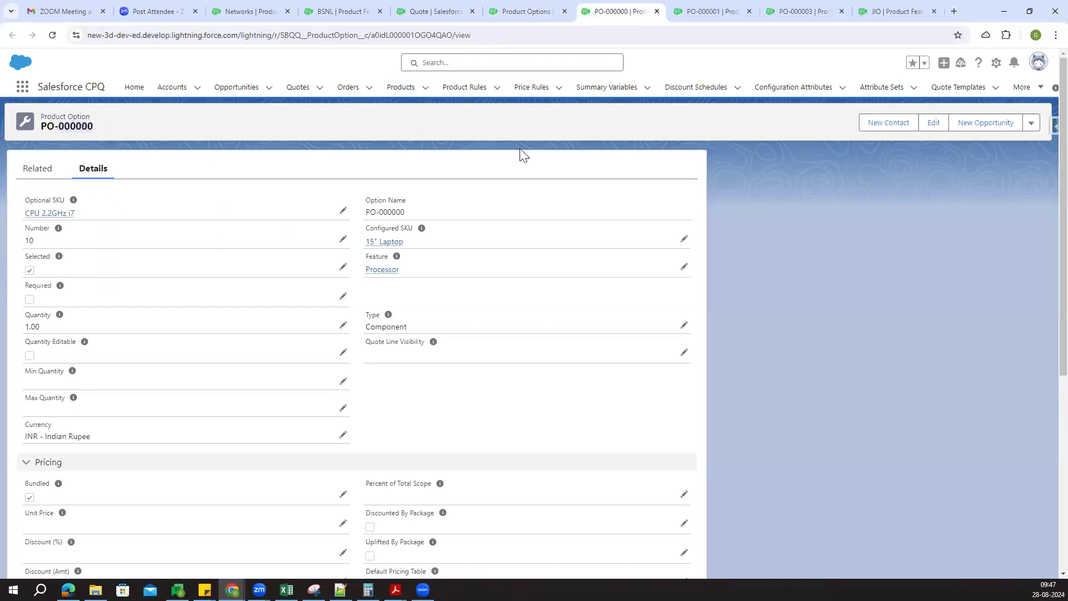
pyautogui.click(710, 11)
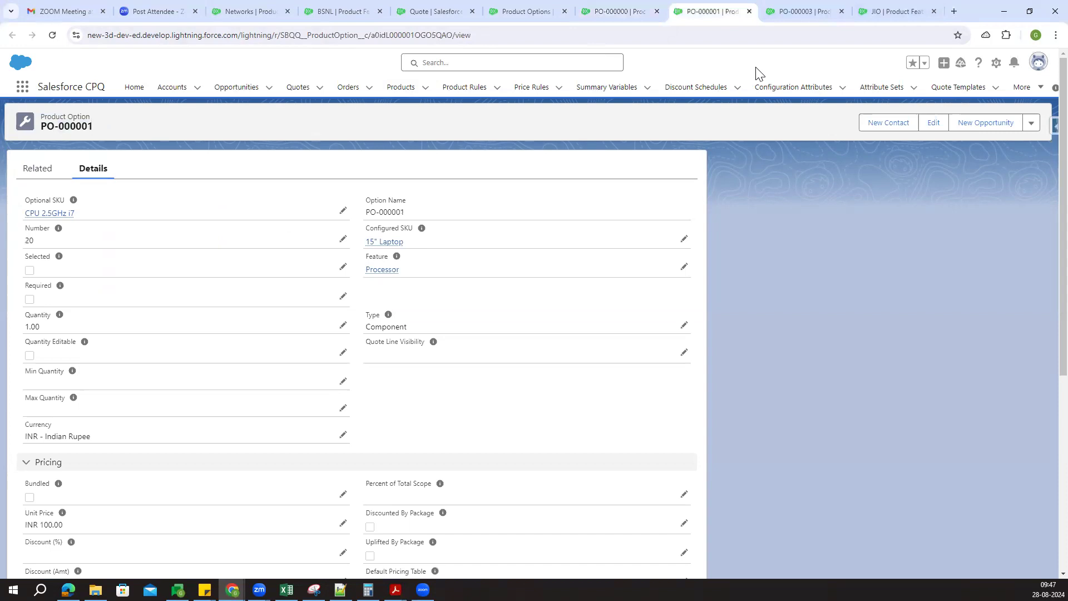
pyautogui.click(779, 11)
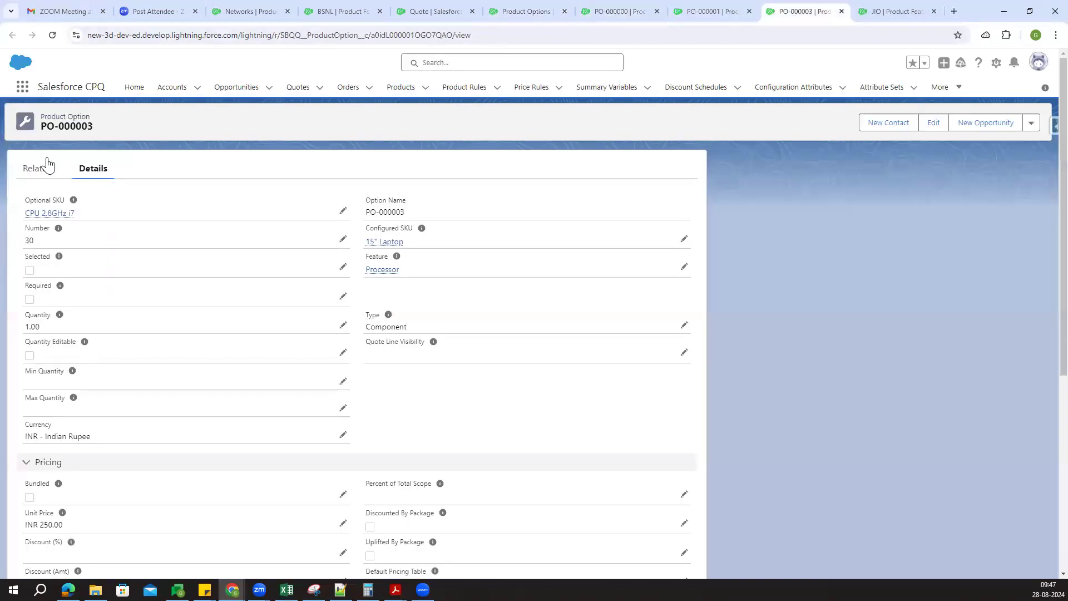
# On option PO-000000 (CPU 2.2GHz i7), set Component Code to -P25 and Component Code Position to 1, and save
pyautogui.click(623, 11)
pyautogui.scroll(-5, 258, 341)
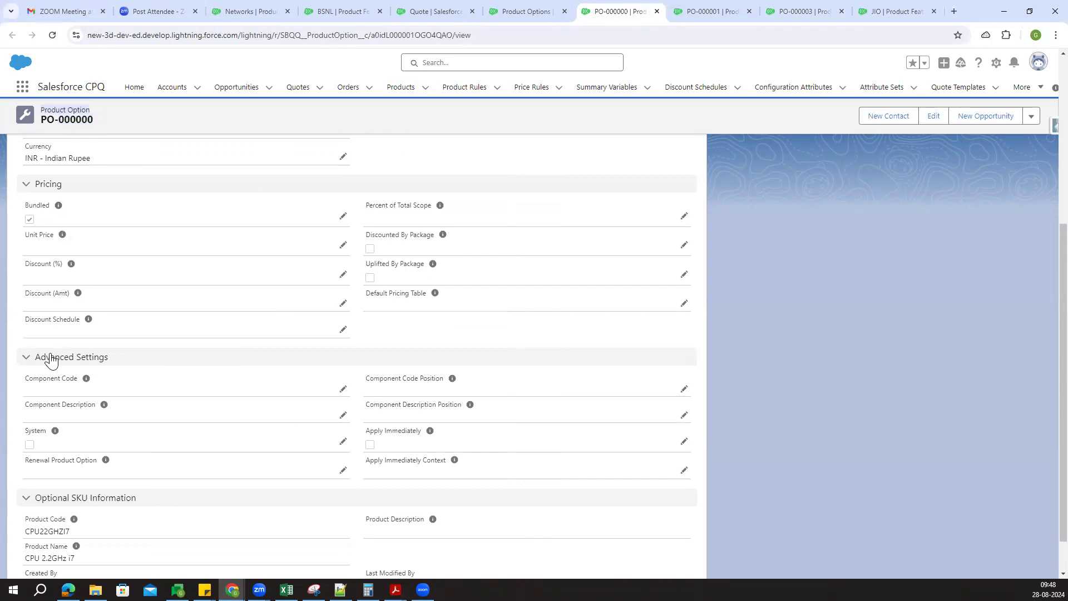
pyautogui.moveTo(24, 384); pyautogui.dragTo(70, 383)
pyautogui.click(342, 387)
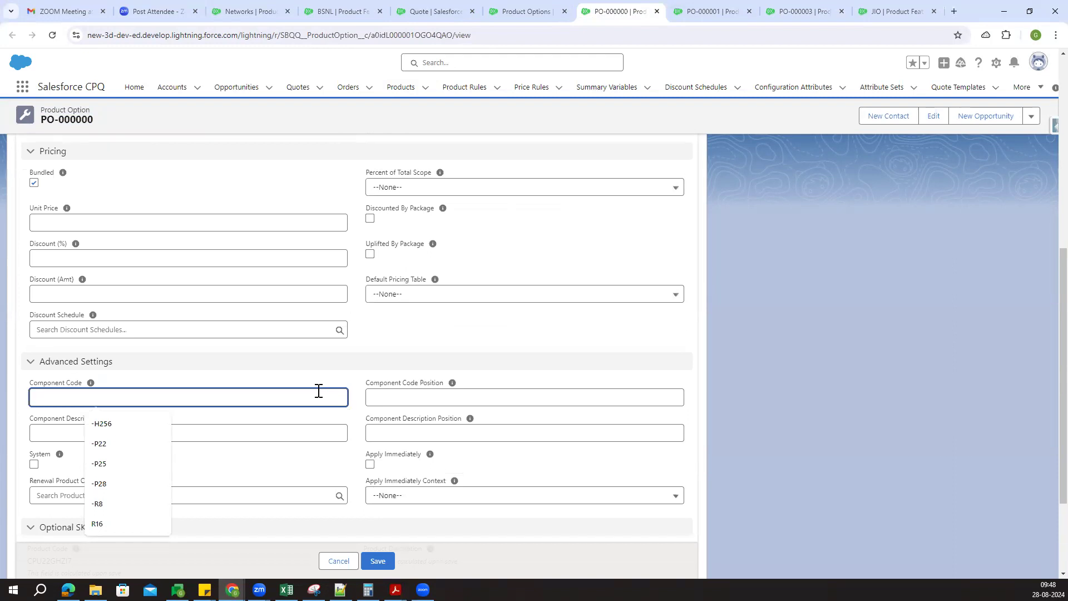
pyautogui.write('P')
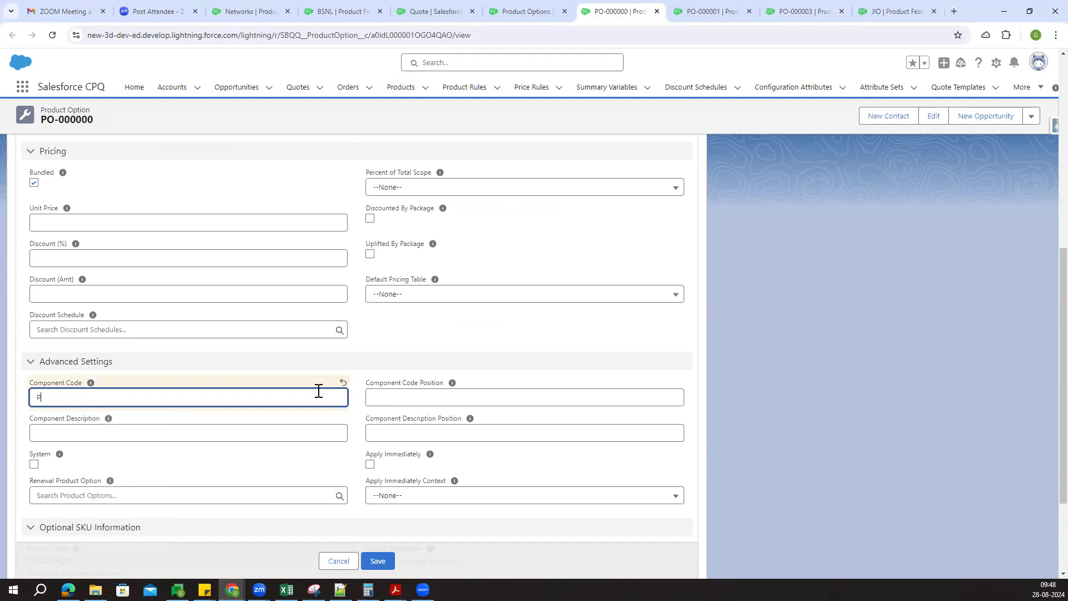
pyautogui.write('-P')
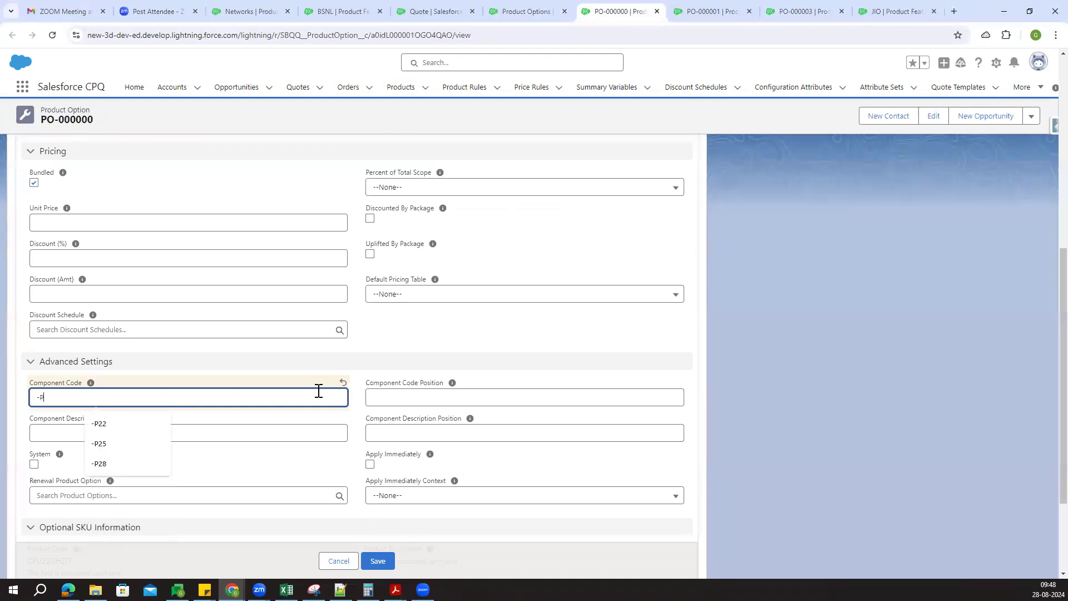
pyautogui.write('25')
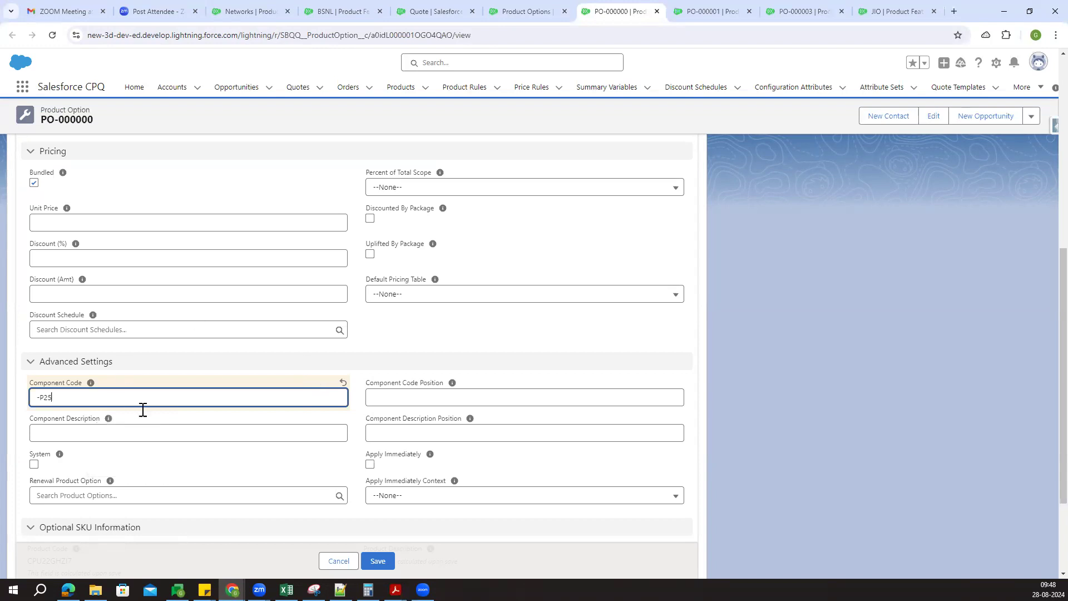
pyautogui.click(413, 399)
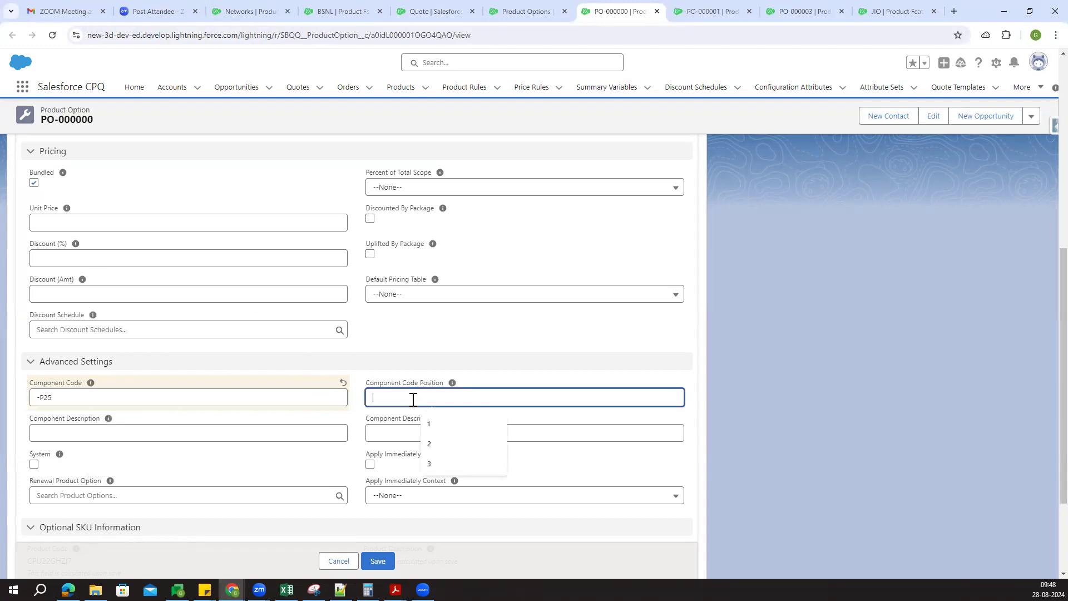
pyautogui.write('1')
pyautogui.click(434, 329)
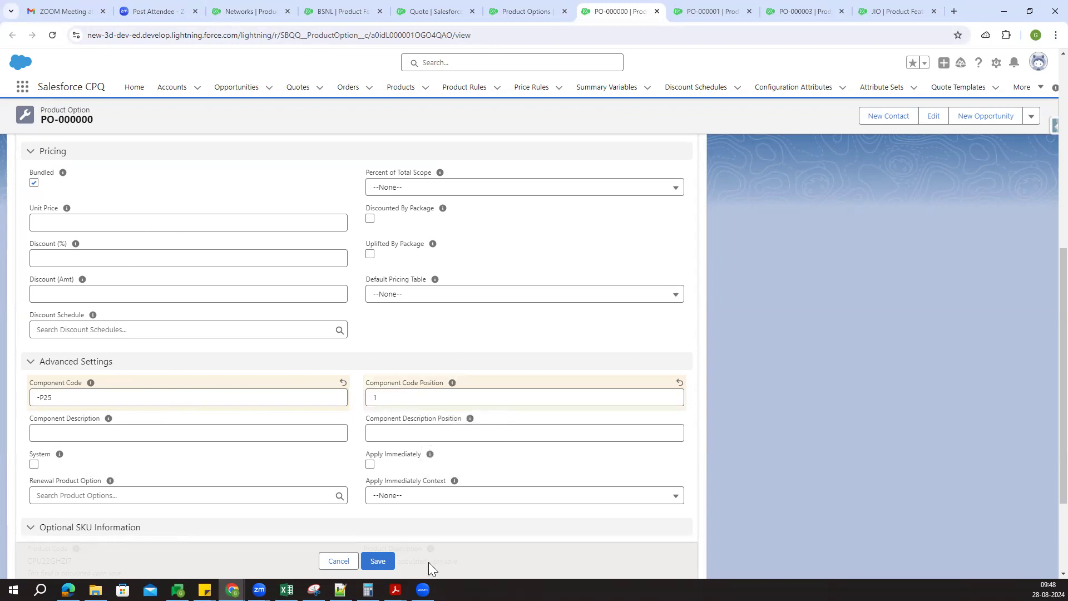
pyautogui.hotkey('ctrl', 's')
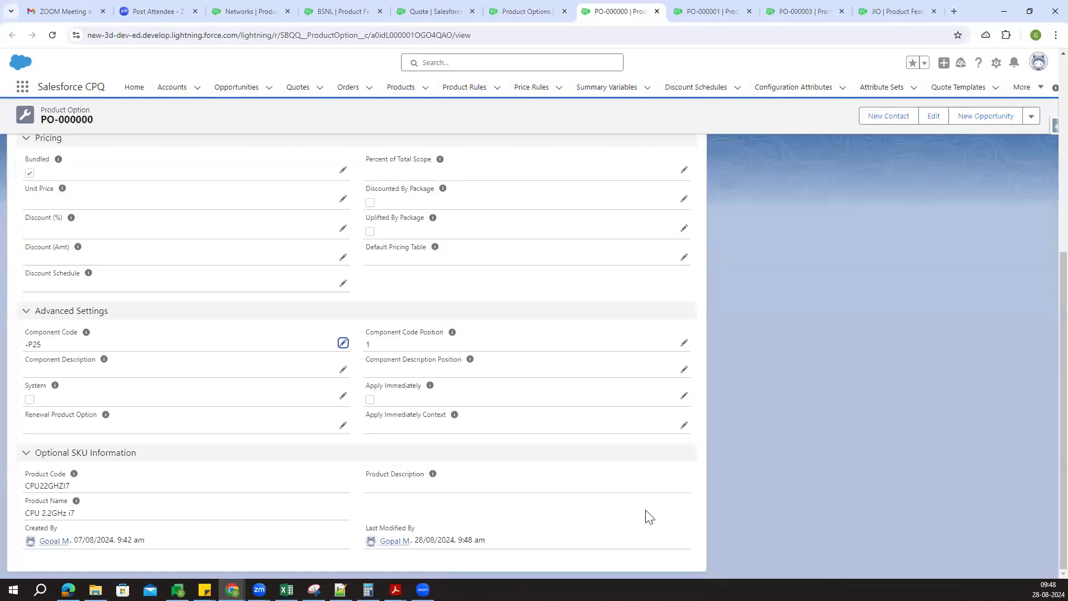
# On option PO-000001 (CPU 2.5GHz i7), set Component Code to -P26 and Component Code Position to 1, and save
pyautogui.click(691, 4)
pyautogui.scroll(-8, 241, 396)
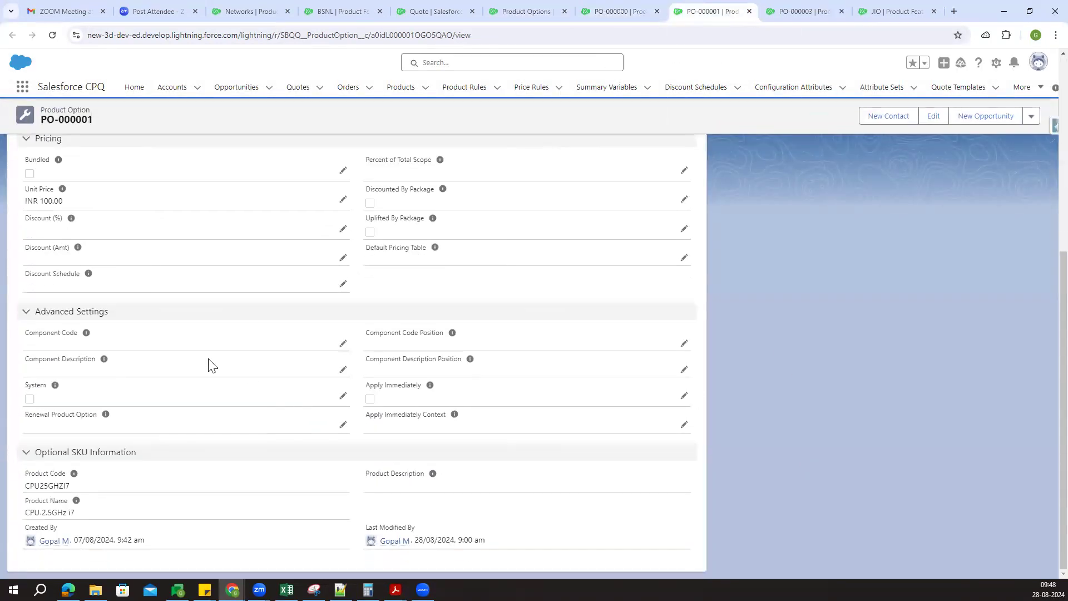
pyautogui.click(343, 343)
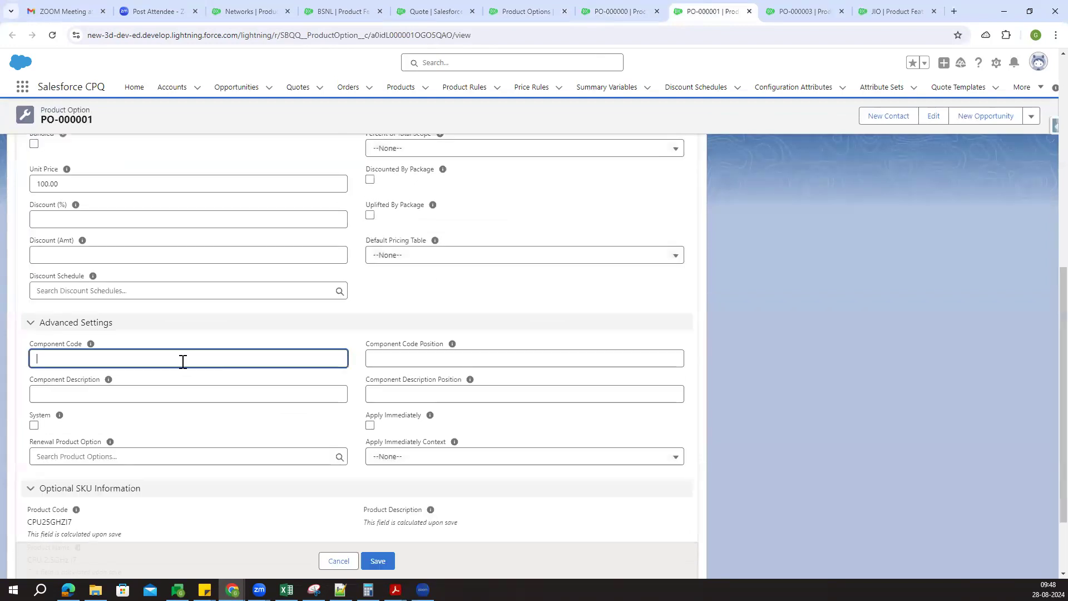
pyautogui.click(182, 361)
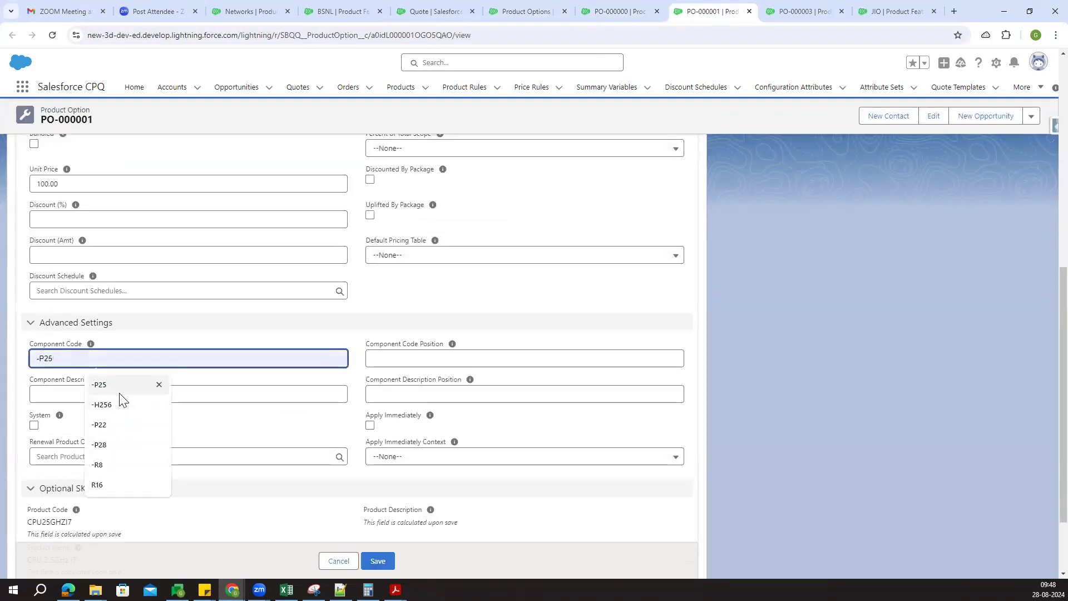
pyautogui.click(120, 393)
pyautogui.press('BackSpace')
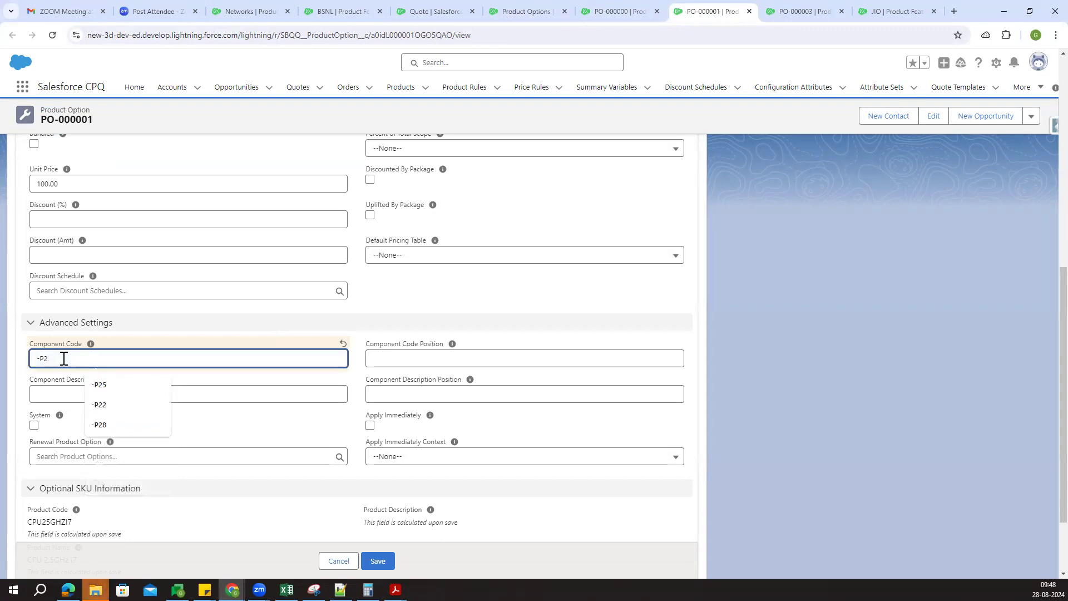
pyautogui.write('6')
pyautogui.click(409, 322)
pyautogui.click(387, 367)
pyautogui.click(392, 362)
pyautogui.click(453, 388)
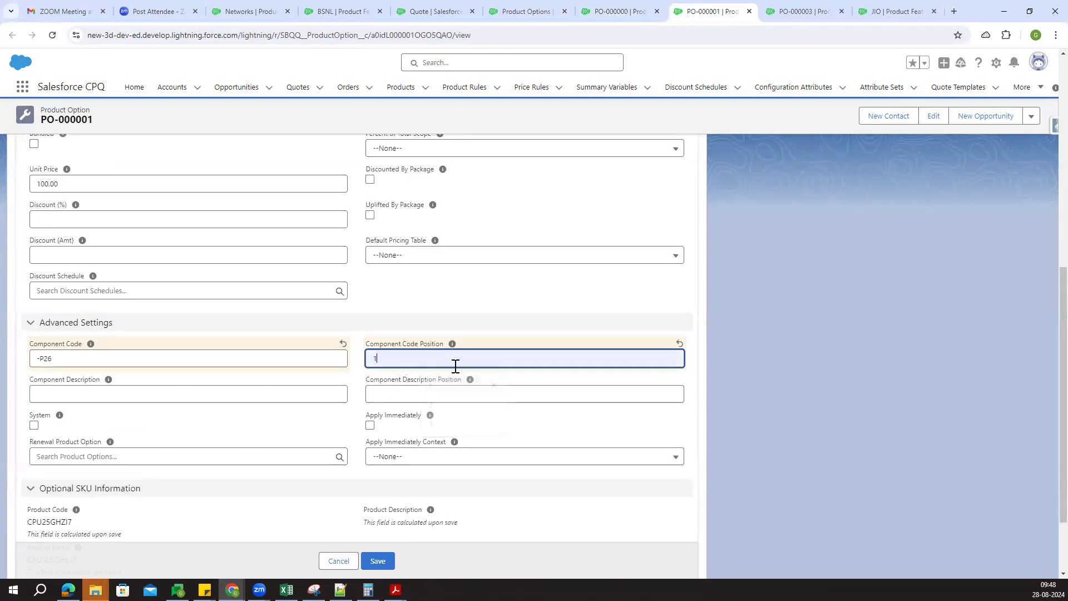
pyautogui.click(378, 561)
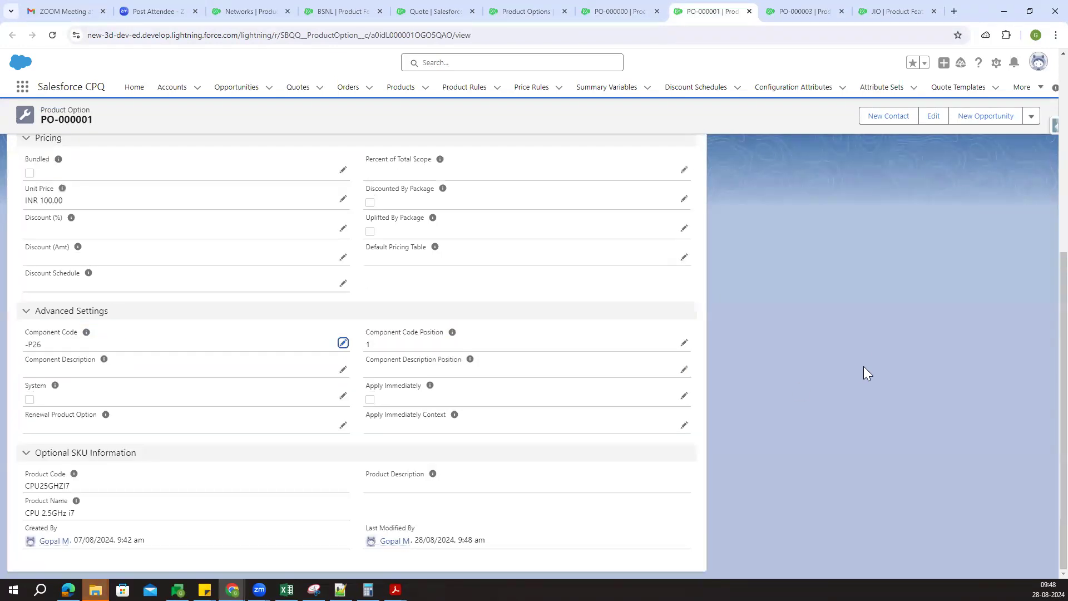
# Change the Component Code Position of option PO-000001 to 2 and save the record
pyautogui.click(684, 342)
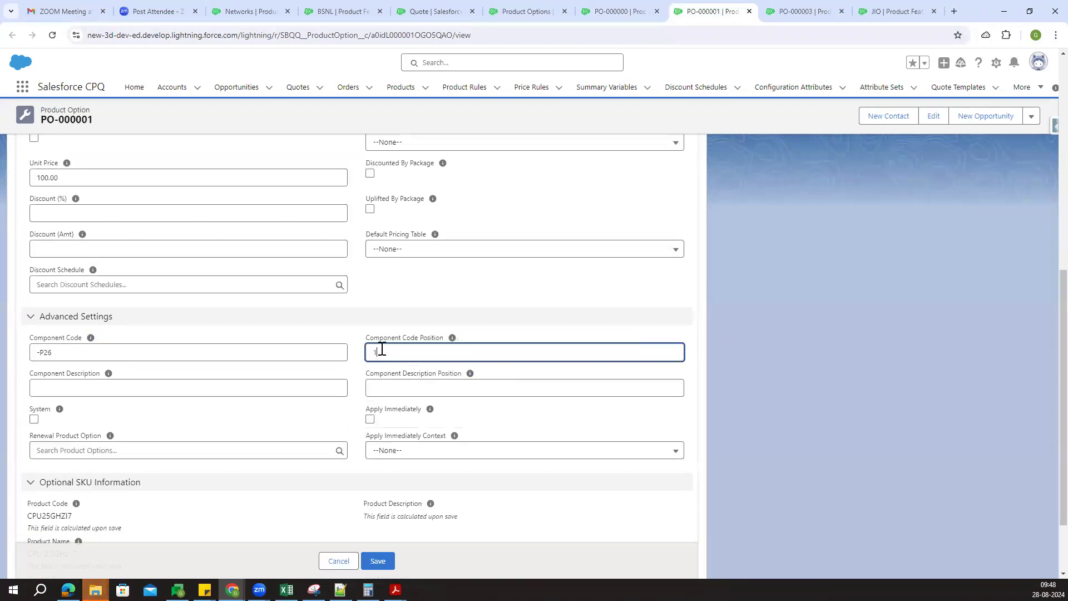
pyautogui.press('BackSpace')
pyautogui.write('2')
pyautogui.click(378, 561)
# On option PO-000003 (CPU 2.8GHz i7), set Component Code to -P26 and Component Code Position to 1, and save
pyautogui.click(769, 8)
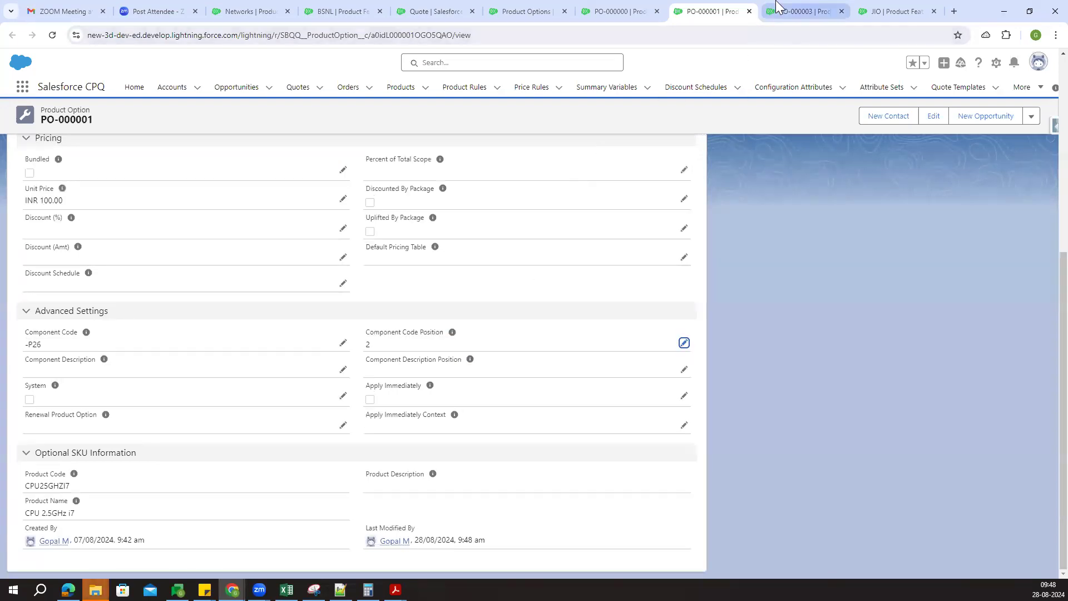
pyautogui.scroll(-5, 581, 370)
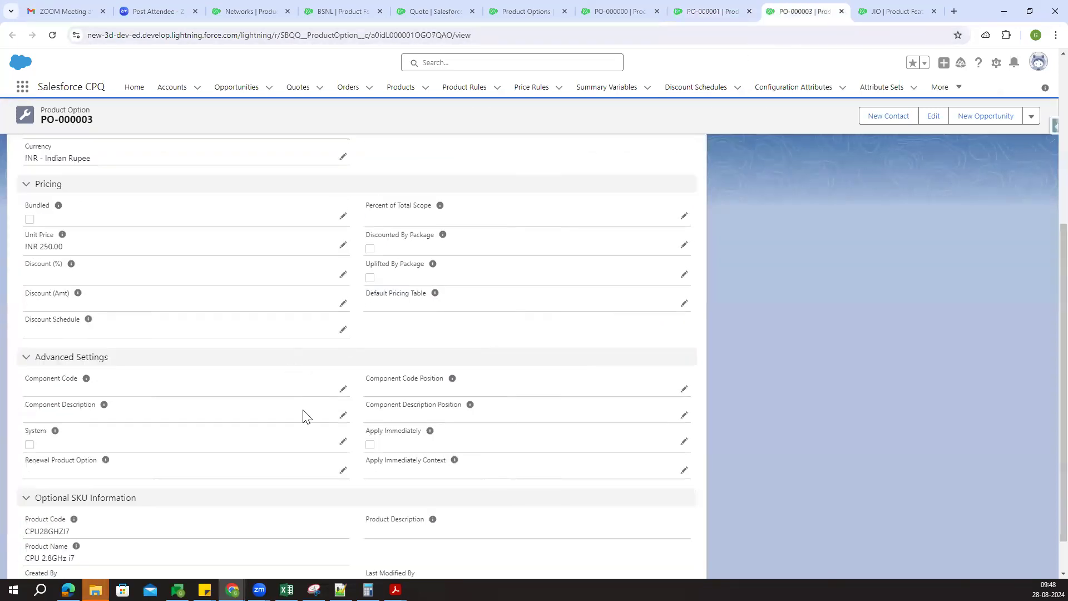
pyautogui.click(343, 389)
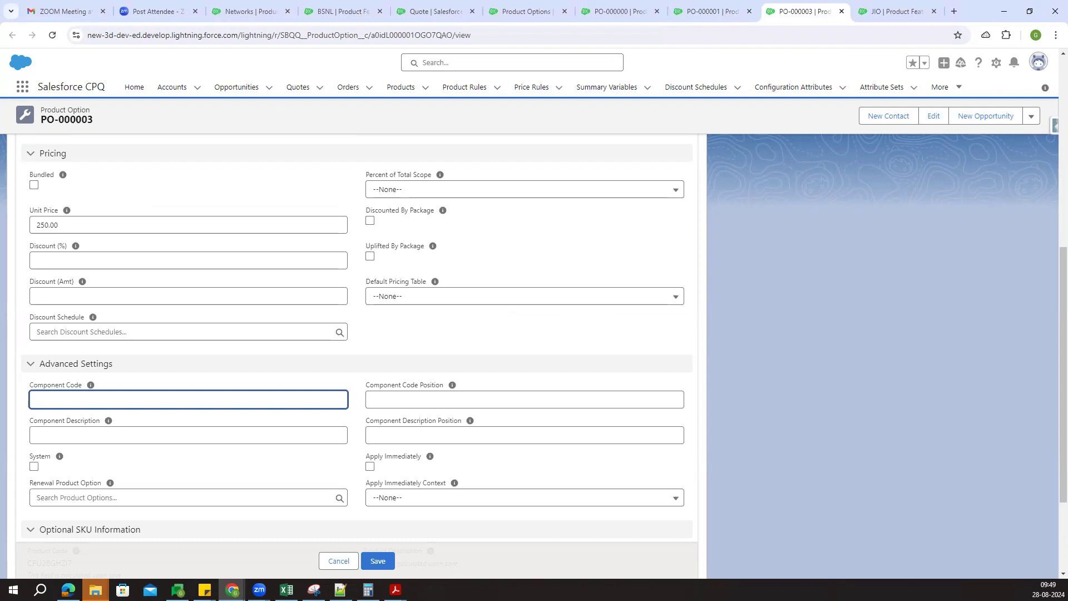
pyautogui.click(75, 398)
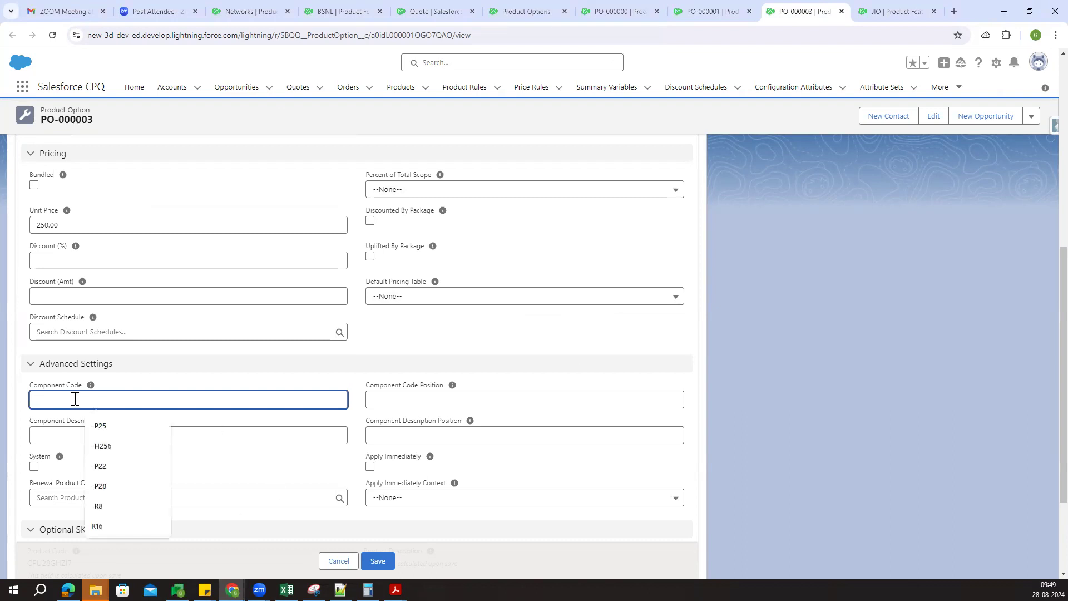
pyautogui.write('-P28')
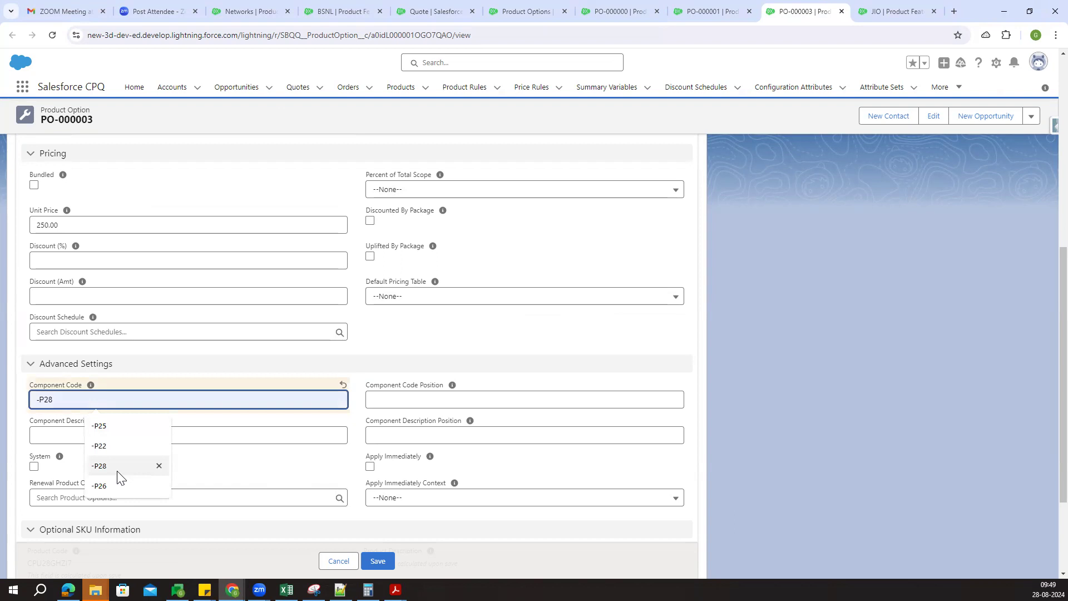
pyautogui.click(118, 467)
pyautogui.press('BackSpace')
pyautogui.write('6')
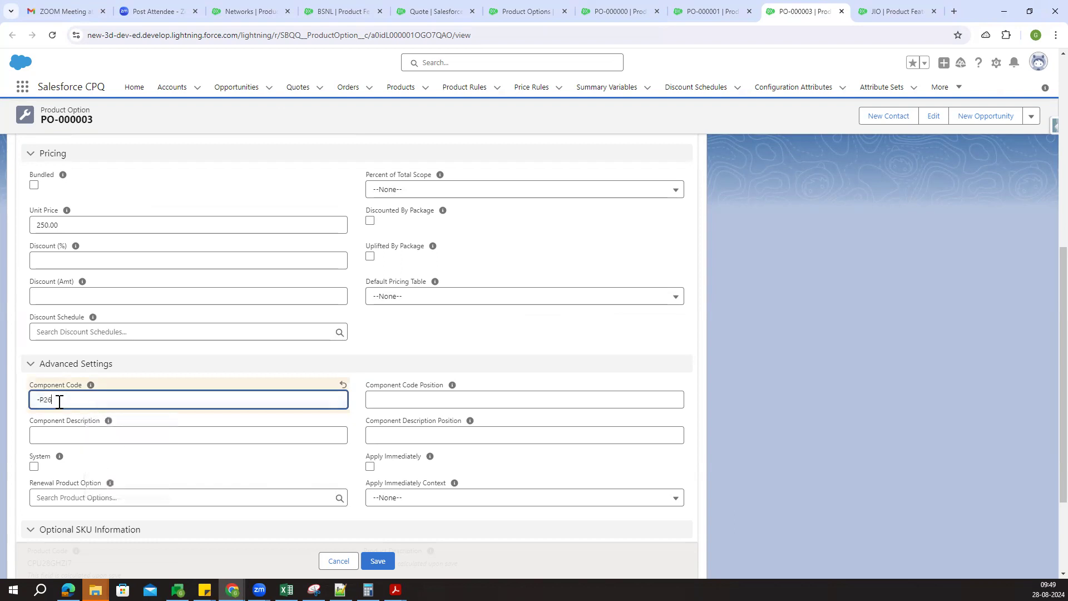
pyautogui.click(458, 400)
pyautogui.click(438, 430)
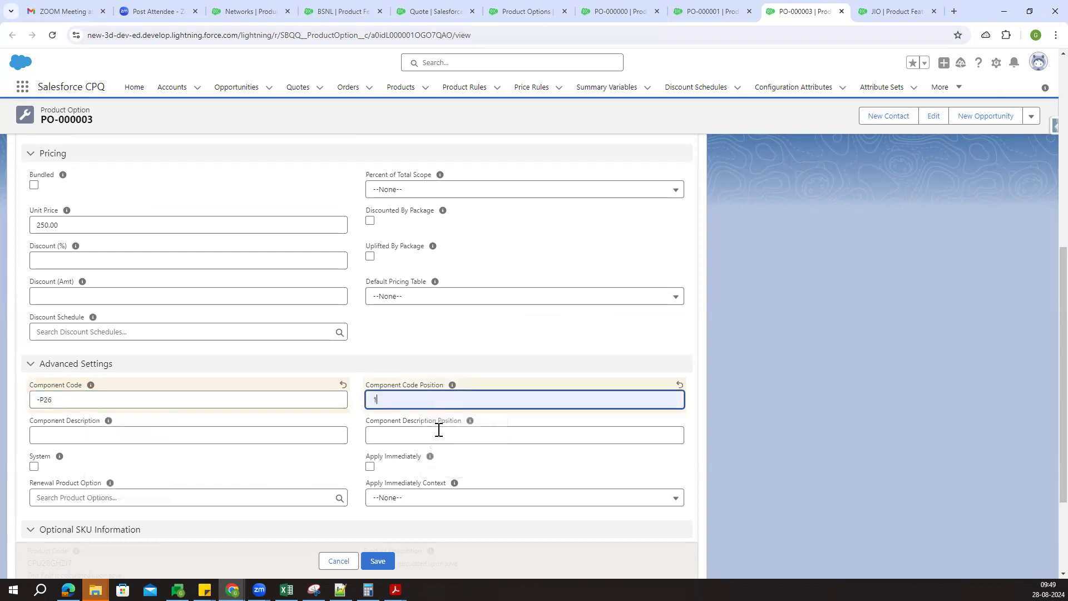
pyautogui.click(378, 561)
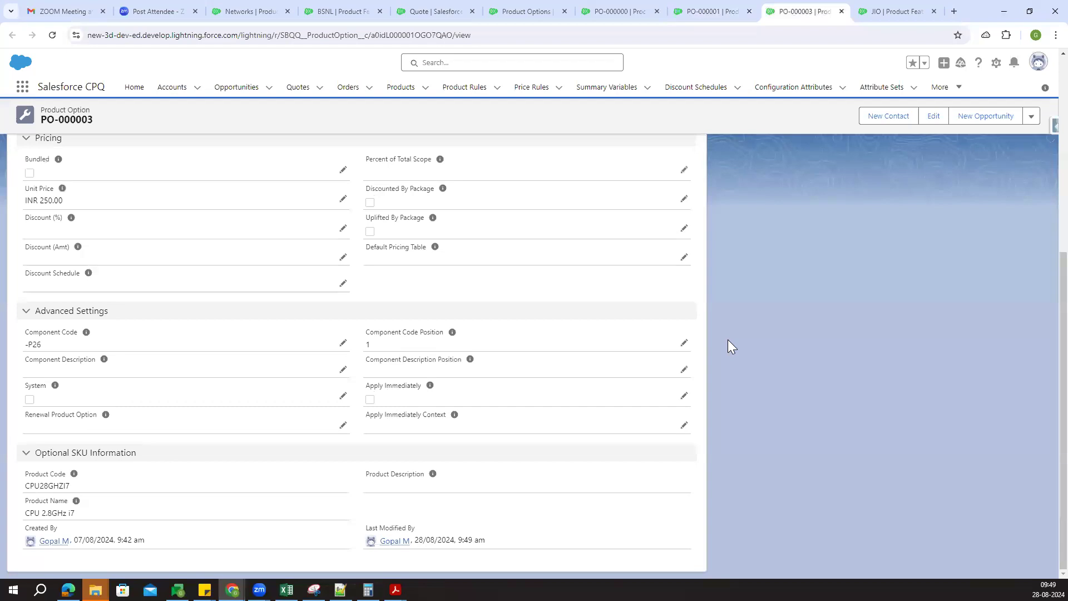
# Compare the component codes and code positions across the three CPU option records
pyautogui.click(612, 11)
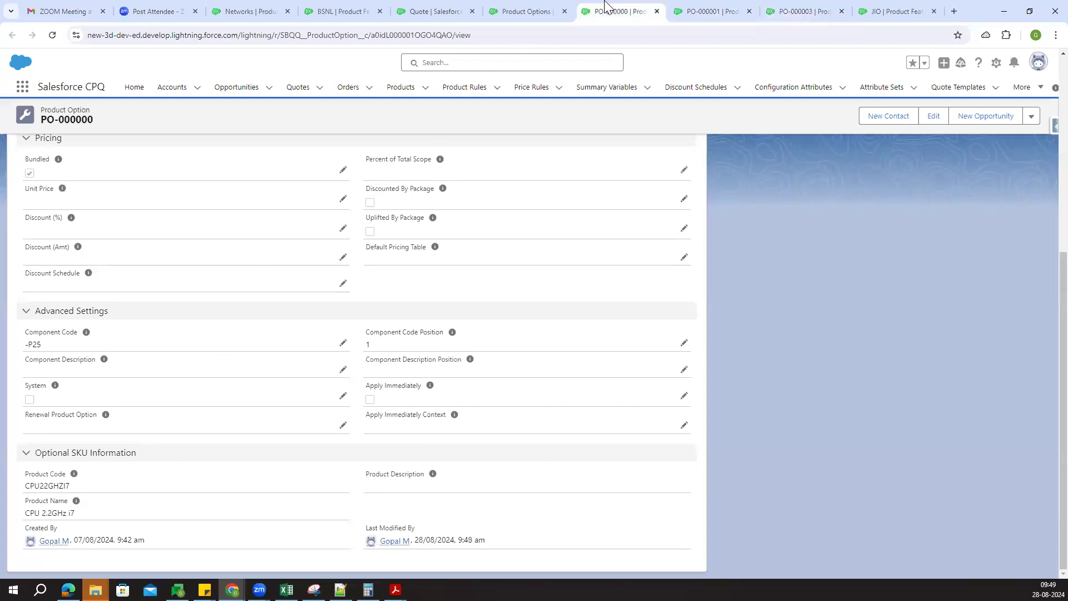
pyautogui.click(692, 7)
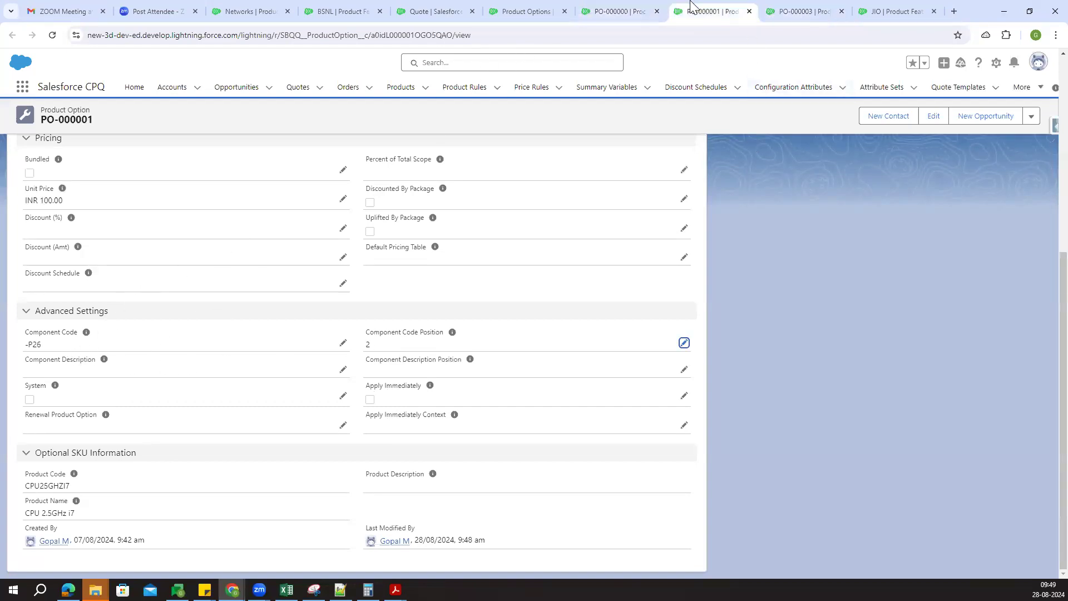
pyautogui.click(801, 9)
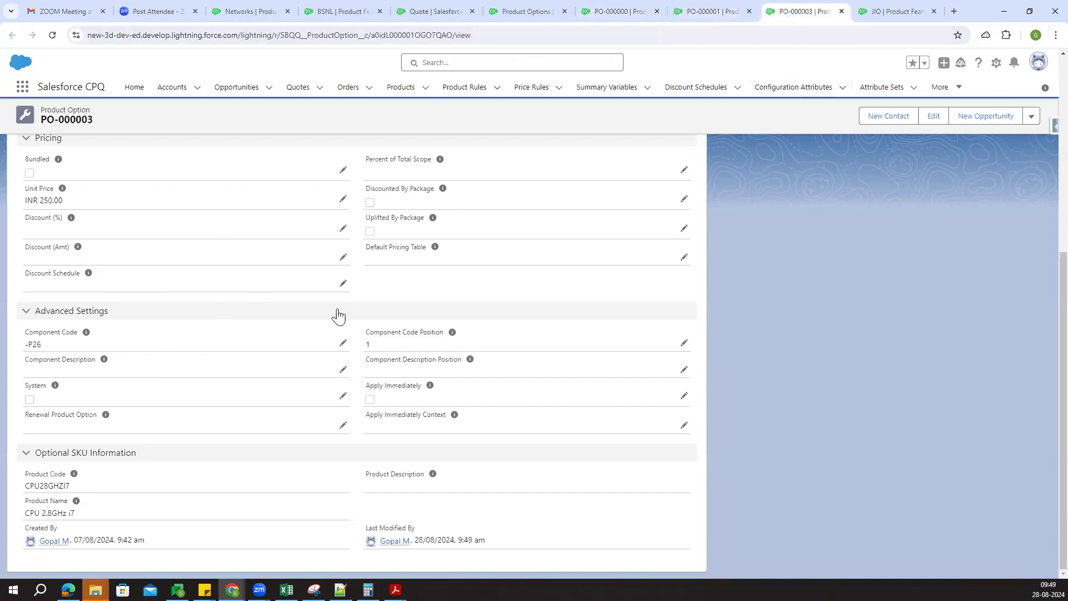
# Change the Component Code of option PO-000003 (CPU 2.8GHz i7) to -P27 and save the record
pyautogui.click(343, 342)
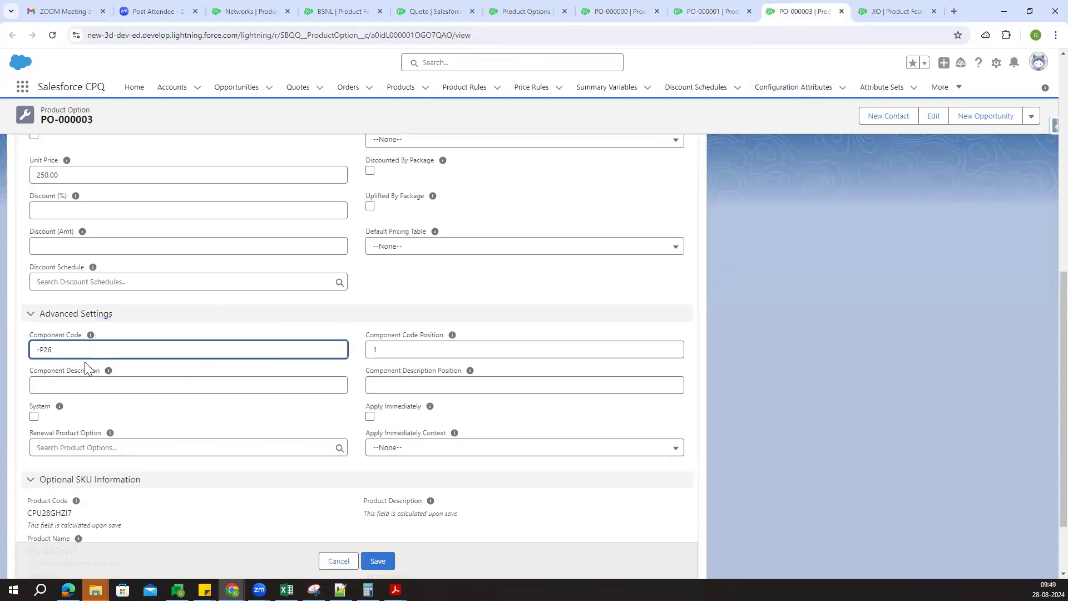
pyautogui.press('BackSpace')
pyautogui.write('7')
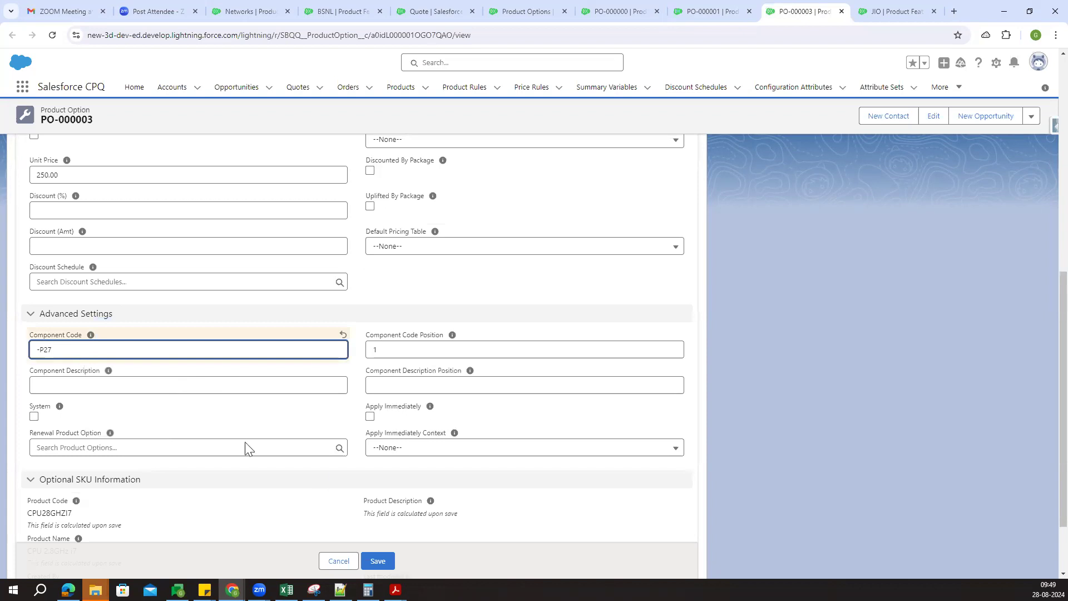
pyautogui.click(379, 562)
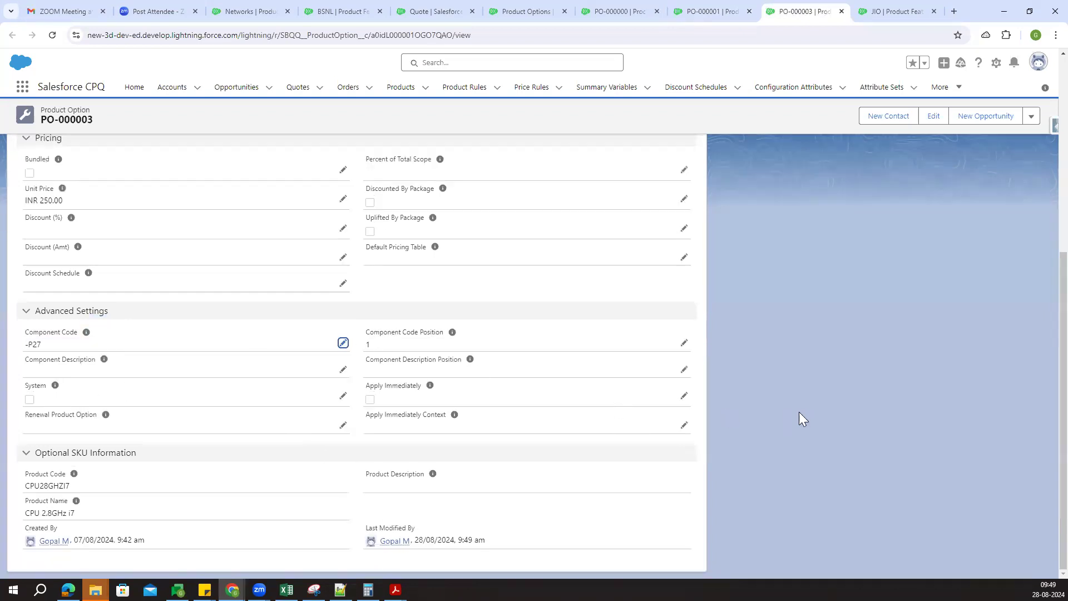
pyautogui.moveTo(362, 332); pyautogui.dragTo(444, 339)
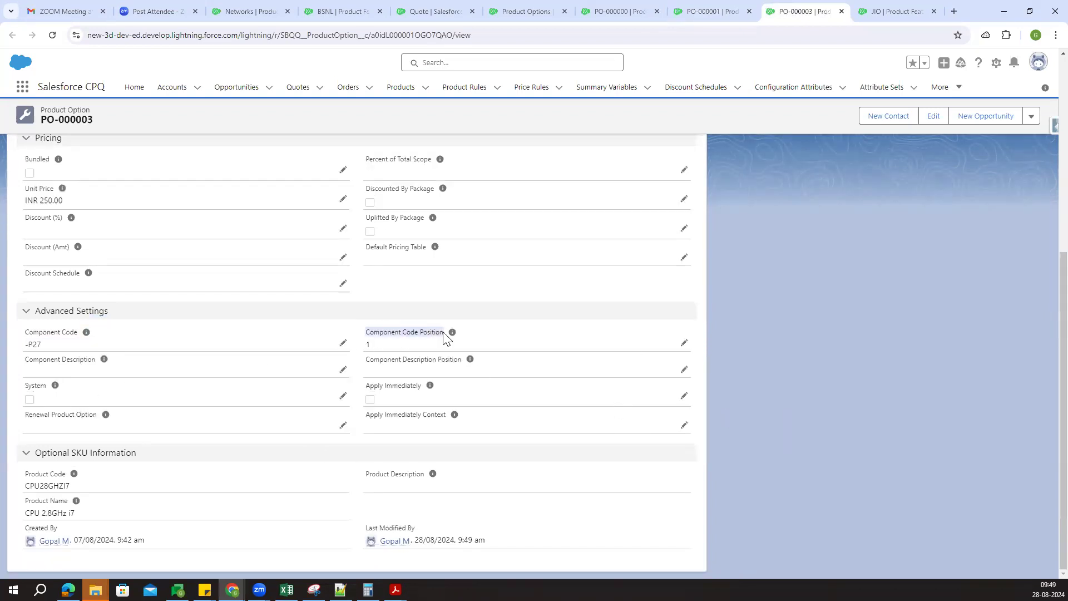
pyautogui.click(730, 351)
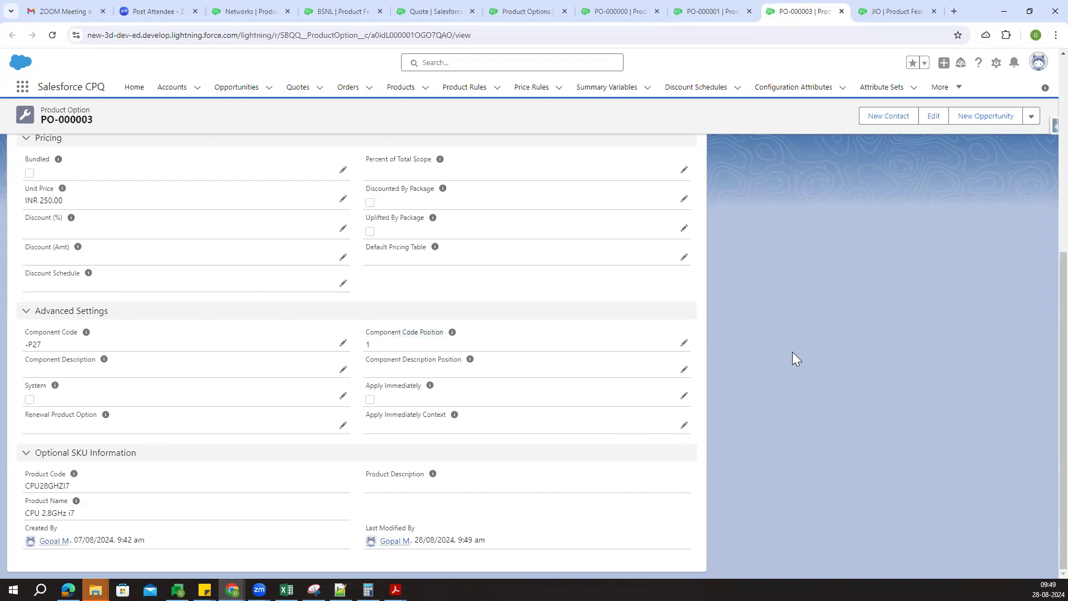
# Review the Processor options and the Memory feature in the quote's 15" Laptop configuration
pyautogui.click(433, 7)
pyautogui.moveTo(240, 238); pyautogui.dragTo(305, 281)
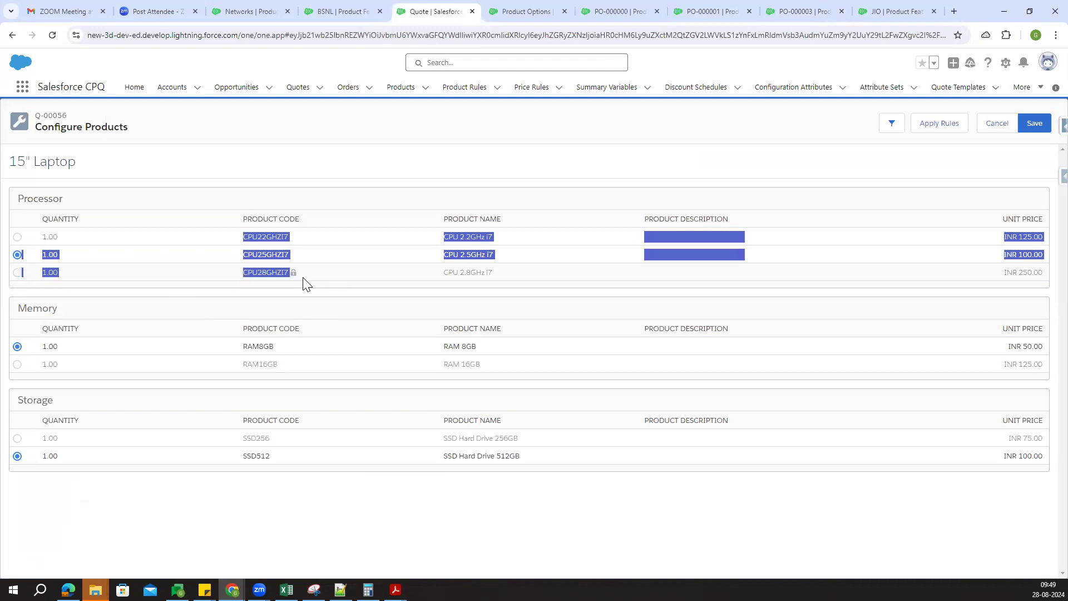
pyautogui.click(308, 316)
pyautogui.moveTo(18, 305); pyautogui.dragTo(118, 320)
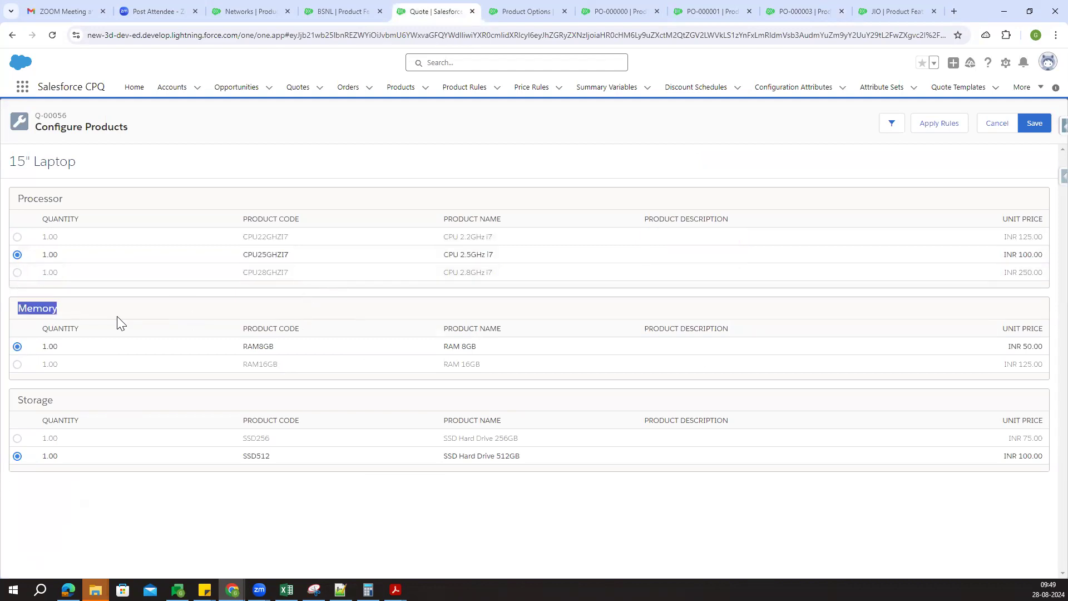
# Close the three CPU option records and display the full options list of the 15" Laptop product
pyautogui.click(617, 9)
pyautogui.hotkey('ctrl', 'w')
pyautogui.middleClick(612, 5)
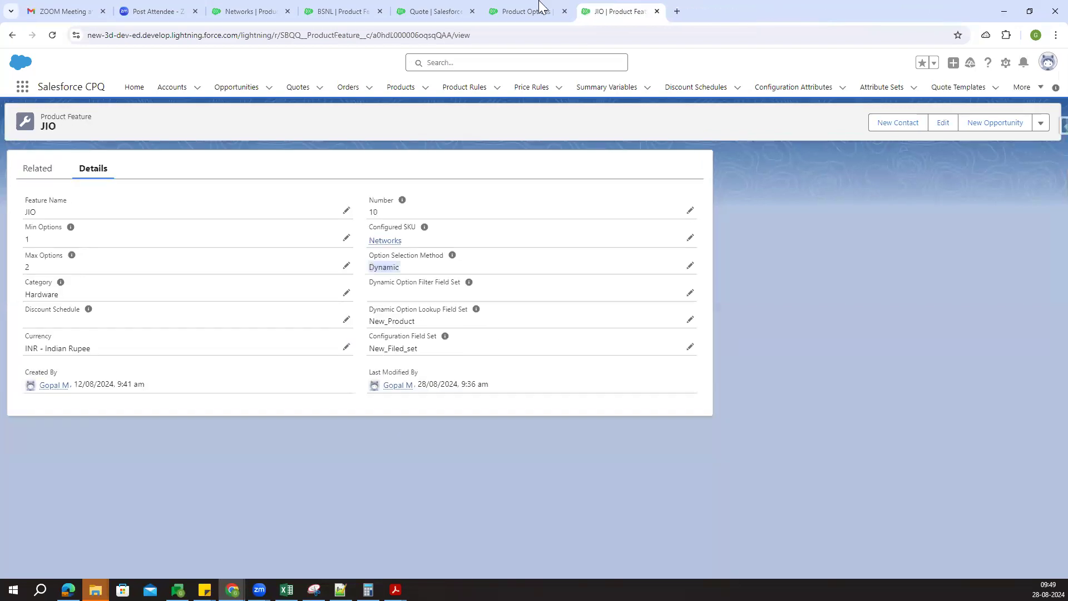
pyautogui.click(540, 10)
pyautogui.click(102, 119)
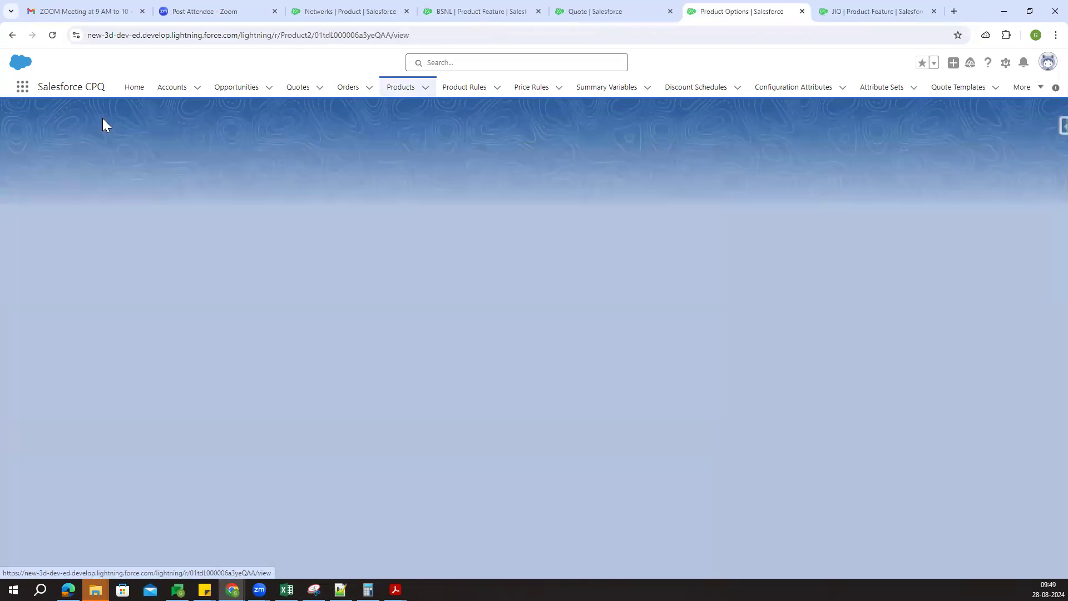
pyautogui.click(86, 212)
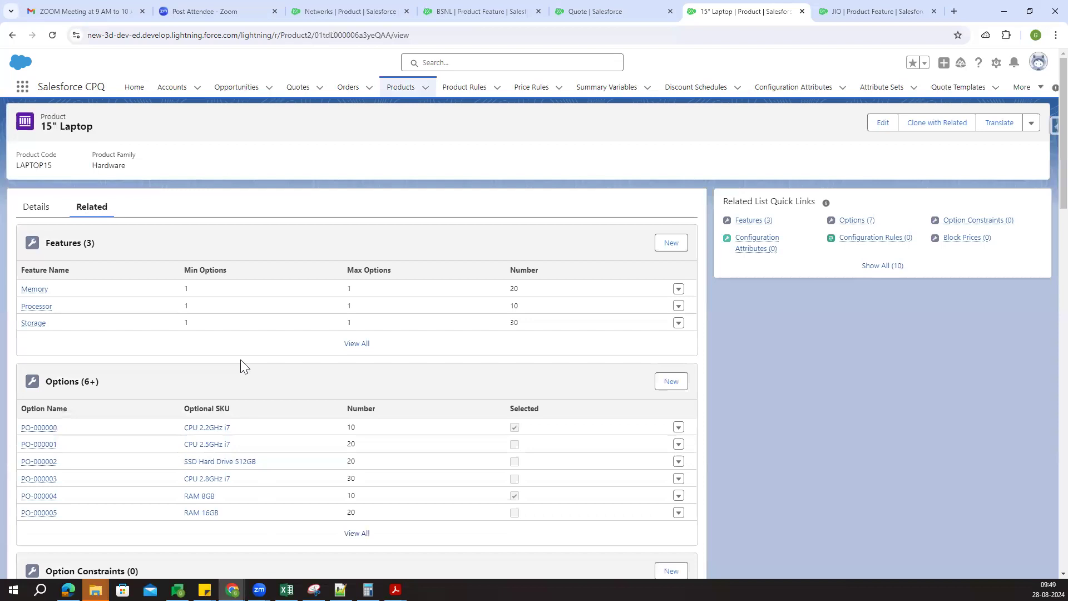
pyautogui.scroll(-1, 358, 529)
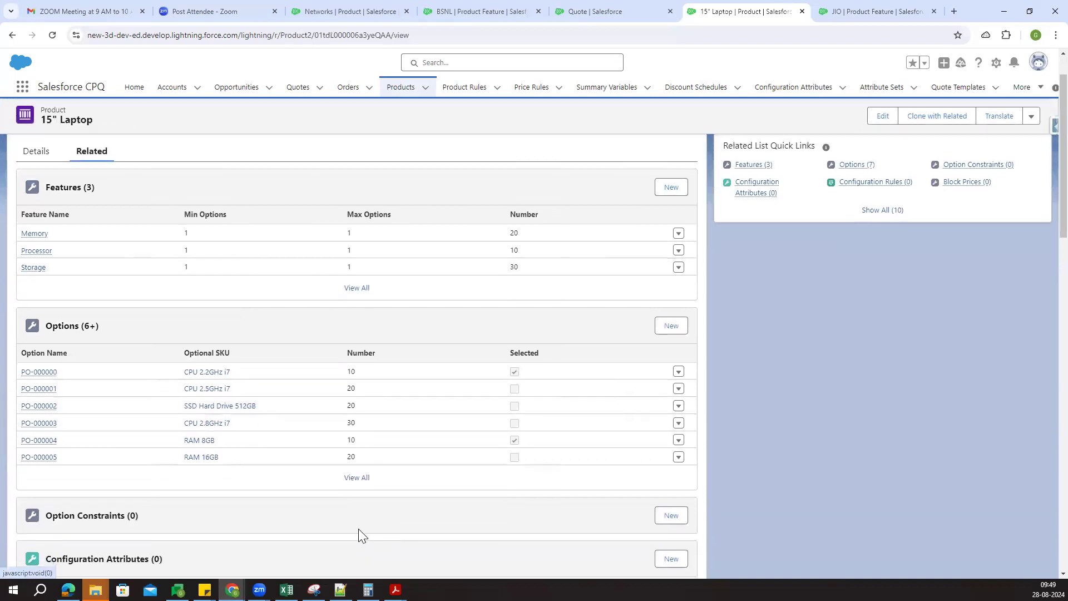
pyautogui.click(356, 477)
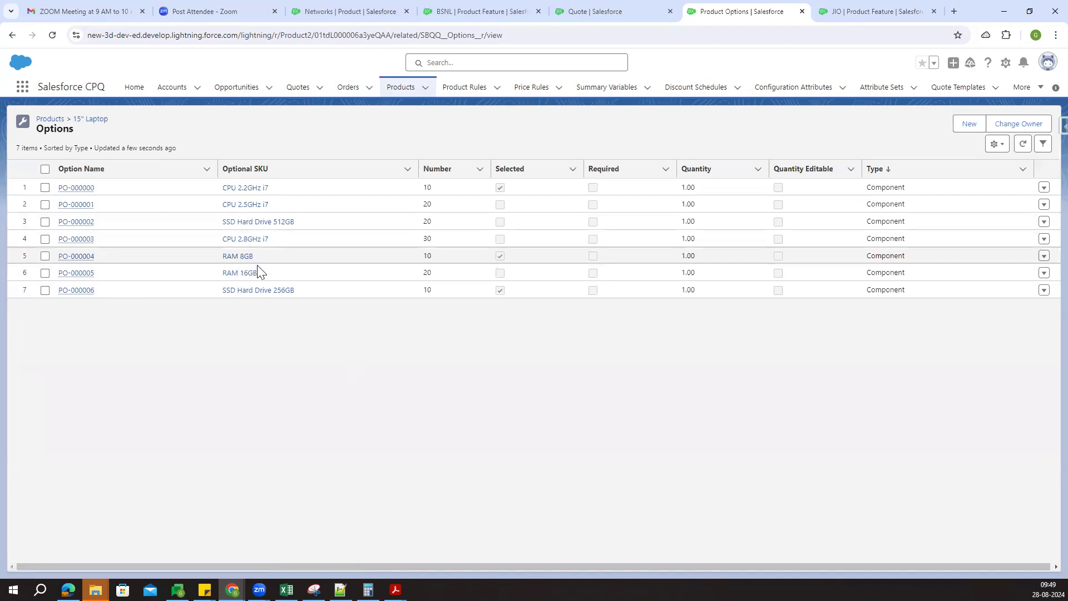
# Open options PO-000004 (RAM 8GB) and PO-000005 (RAM 16GB) in separate browser tabs
pyautogui.rightClick(84, 256)
pyautogui.click(114, 267)
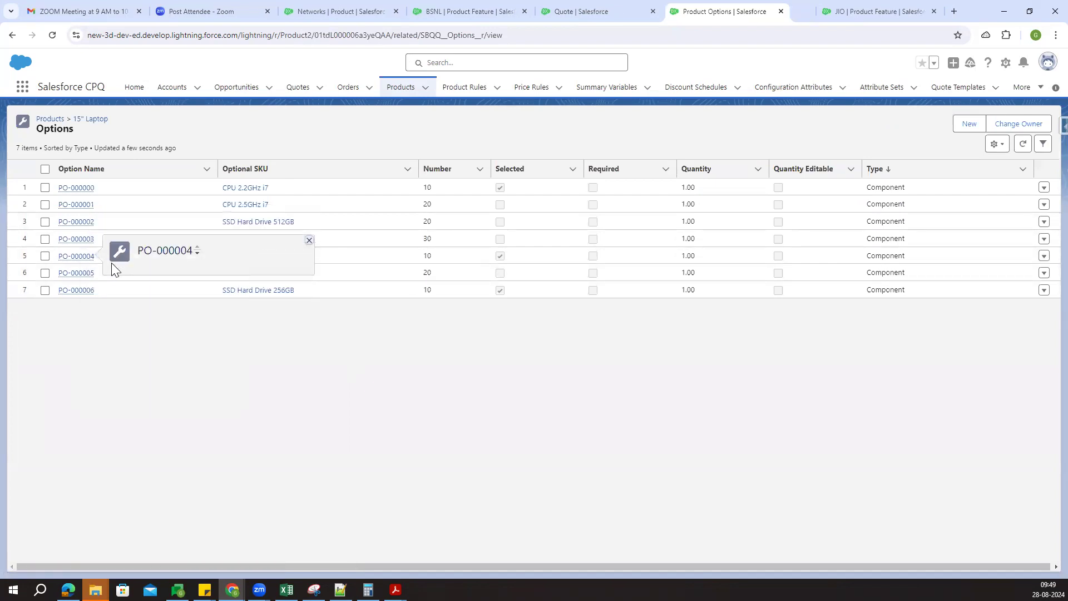
pyautogui.rightClick(79, 273)
pyautogui.click(103, 282)
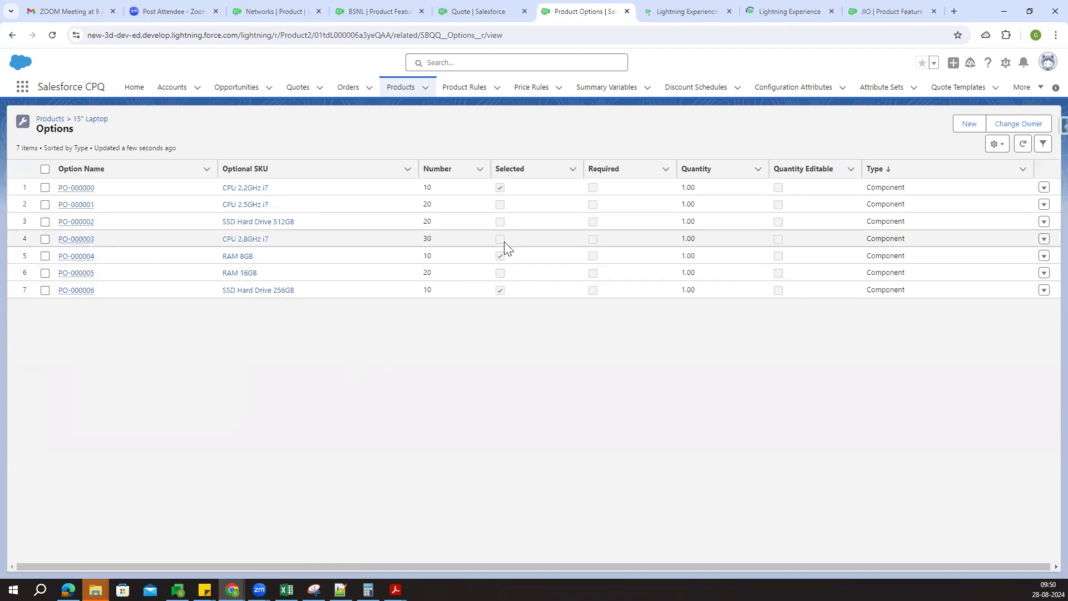
# Enter -R8 as the Component Code of option PO-000004 (RAM 8GB)
pyautogui.click(689, 10)
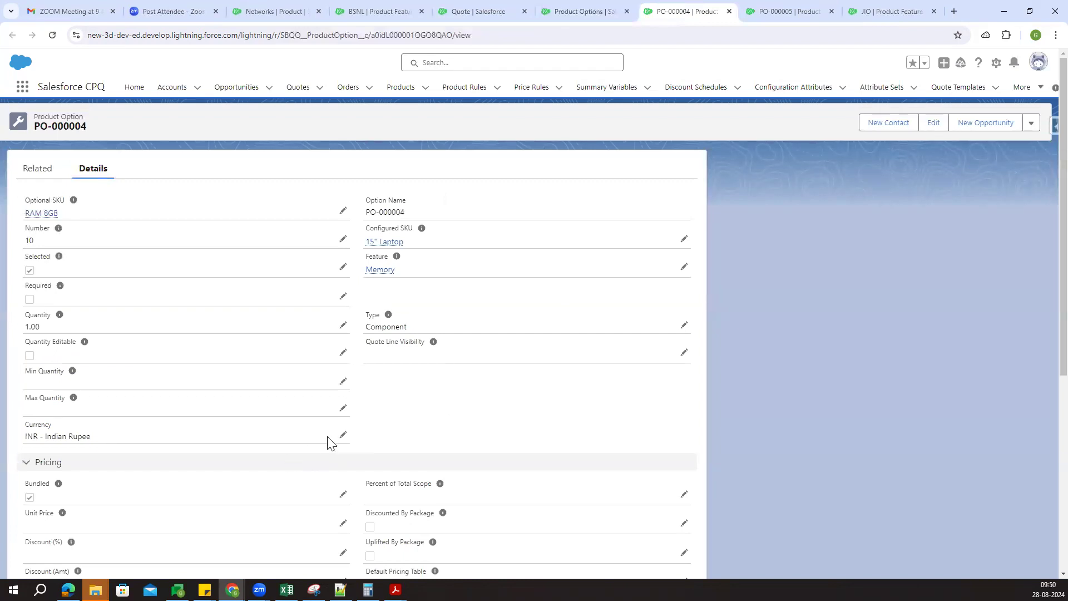
pyautogui.scroll(-5, 240, 363)
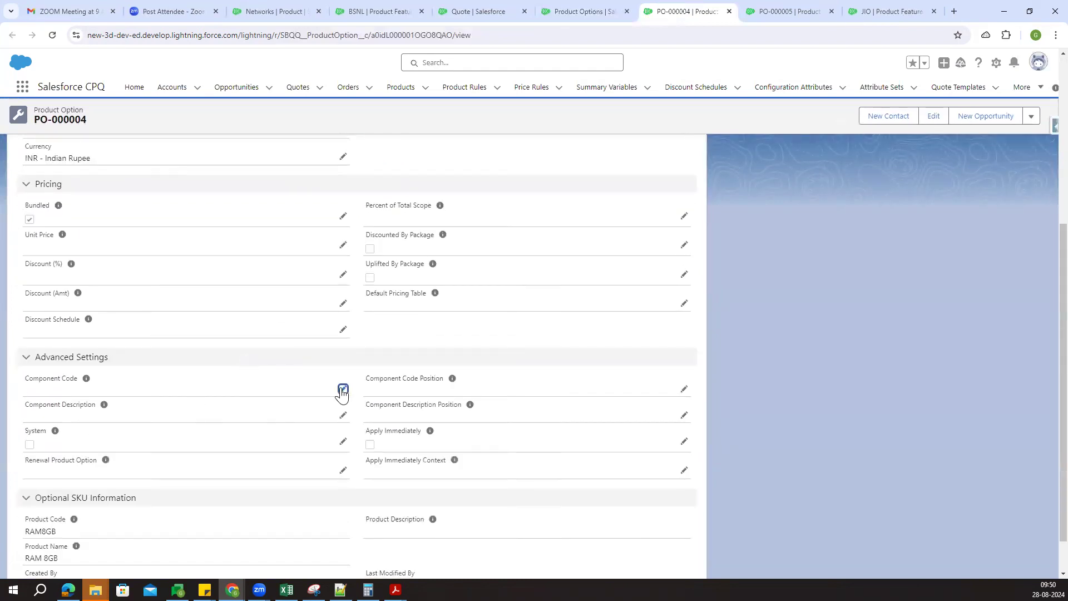
pyautogui.click(343, 389)
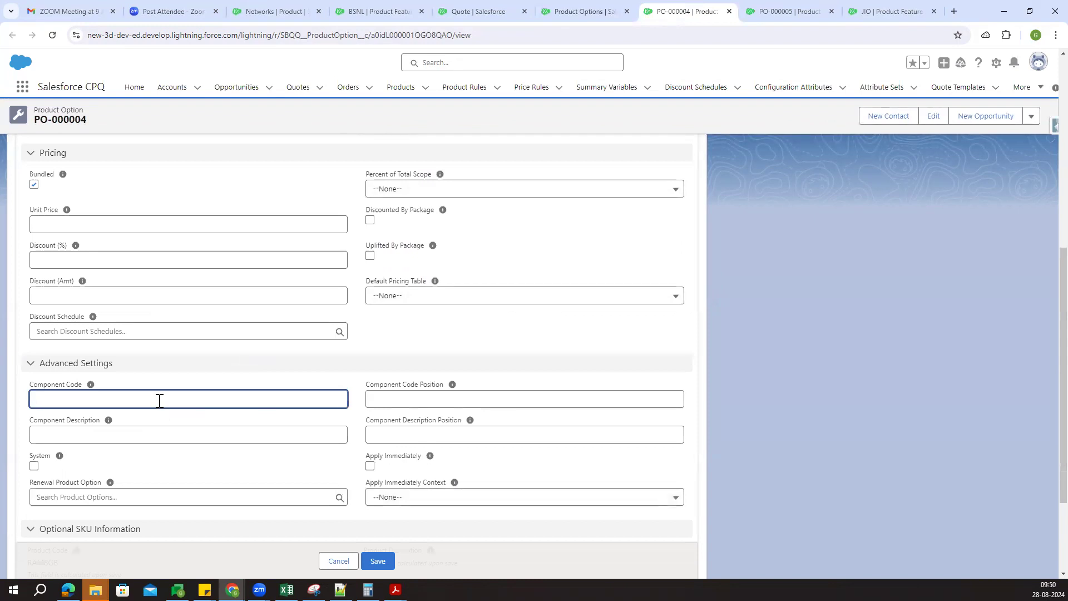
pyautogui.click(159, 400)
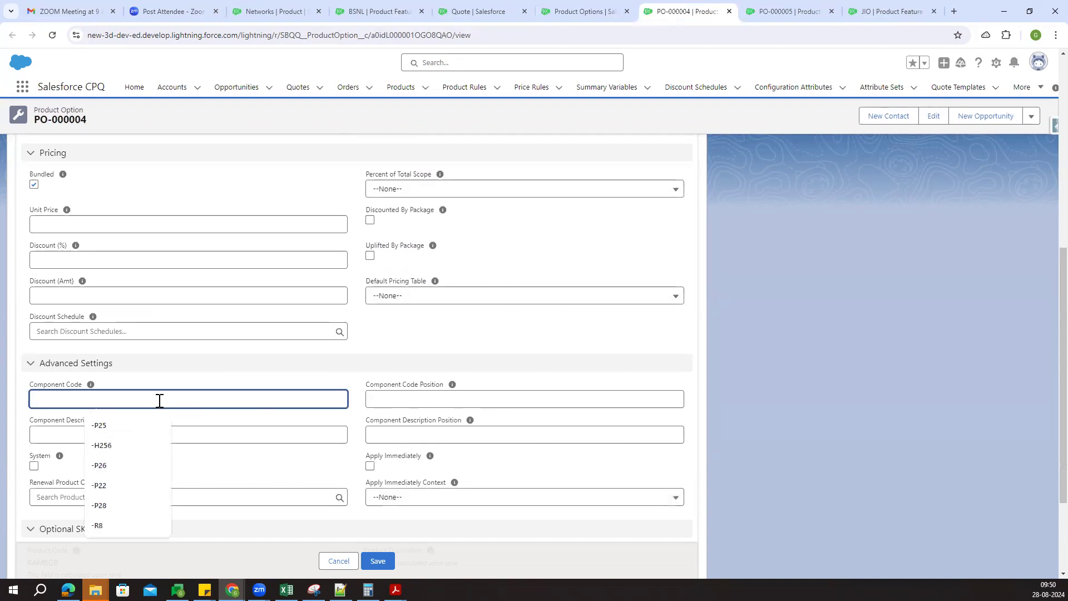
pyautogui.scroll(8, 279, 294)
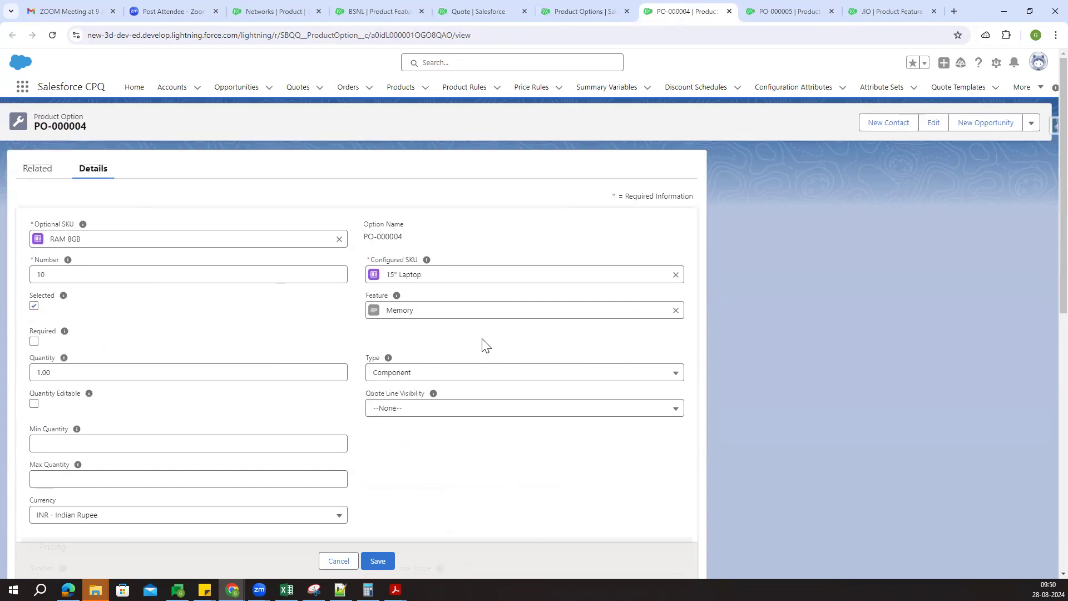
pyautogui.scroll(-10, 172, 274)
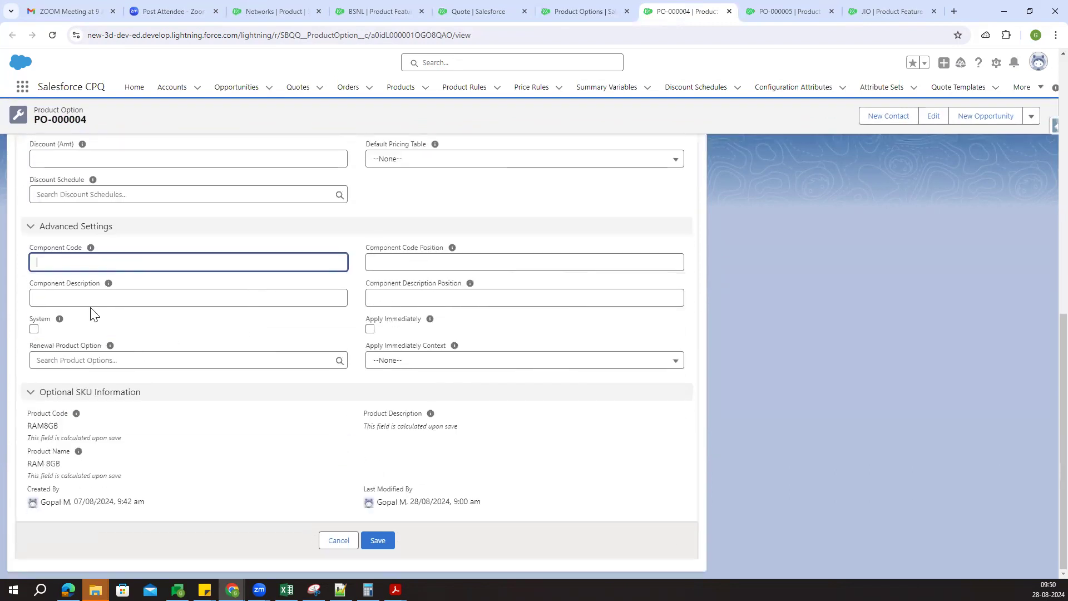
pyautogui.click(75, 266)
pyautogui.write('-')
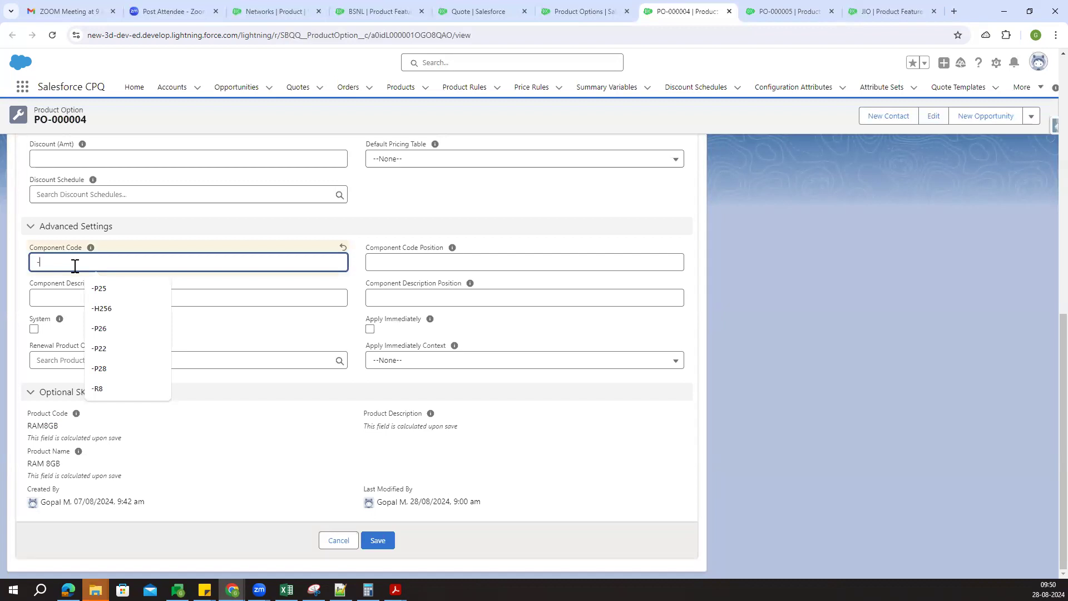
pyautogui.write('r8')
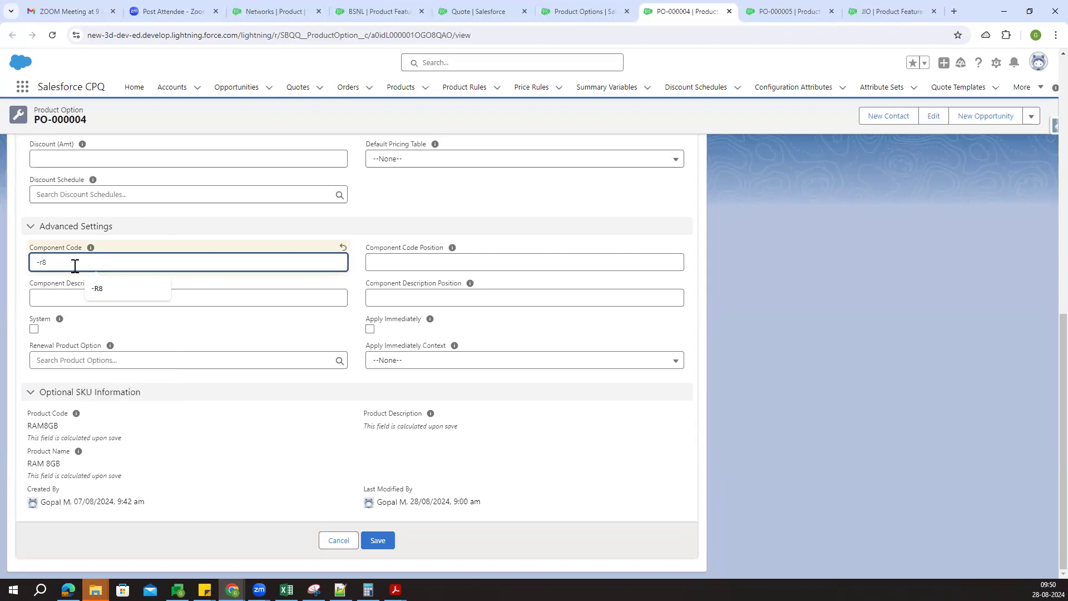
pyautogui.press('BackSpace')
pyautogui.press('BackSpace')
pyautogui.write('-')
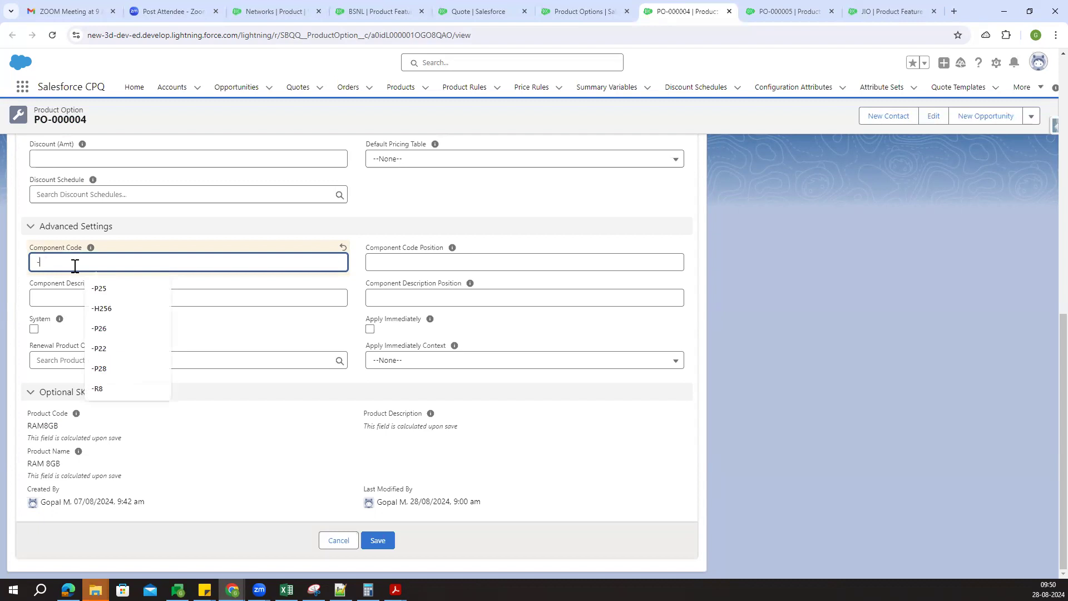
pyautogui.write('R8')
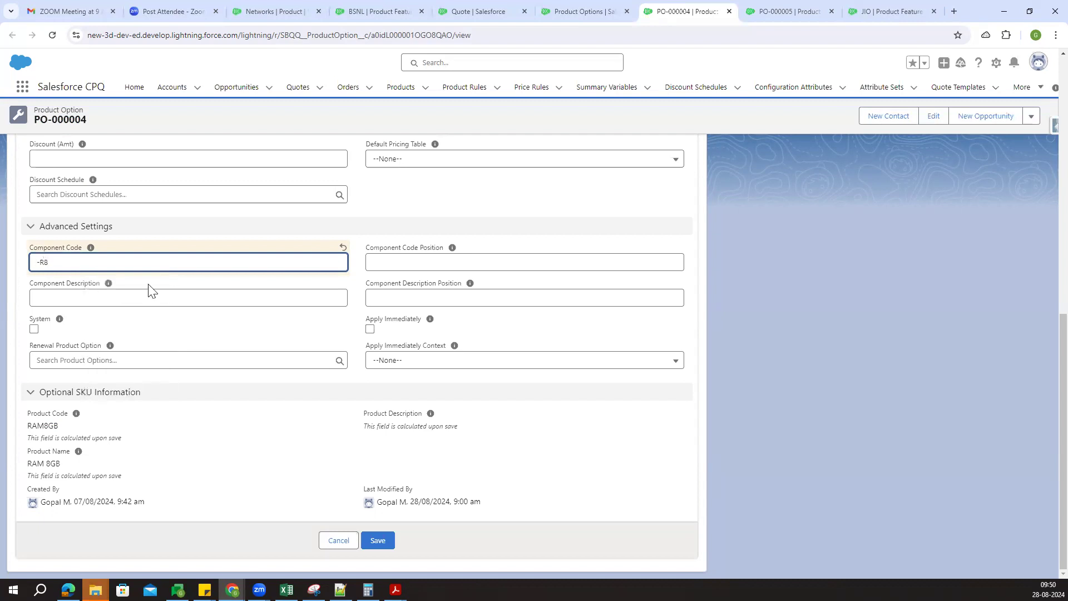
# Set the Component Code Position of option PO-000004 to 2 and save the record
pyautogui.click(399, 257)
pyautogui.click(400, 257)
pyautogui.write('2')
pyautogui.click(374, 548)
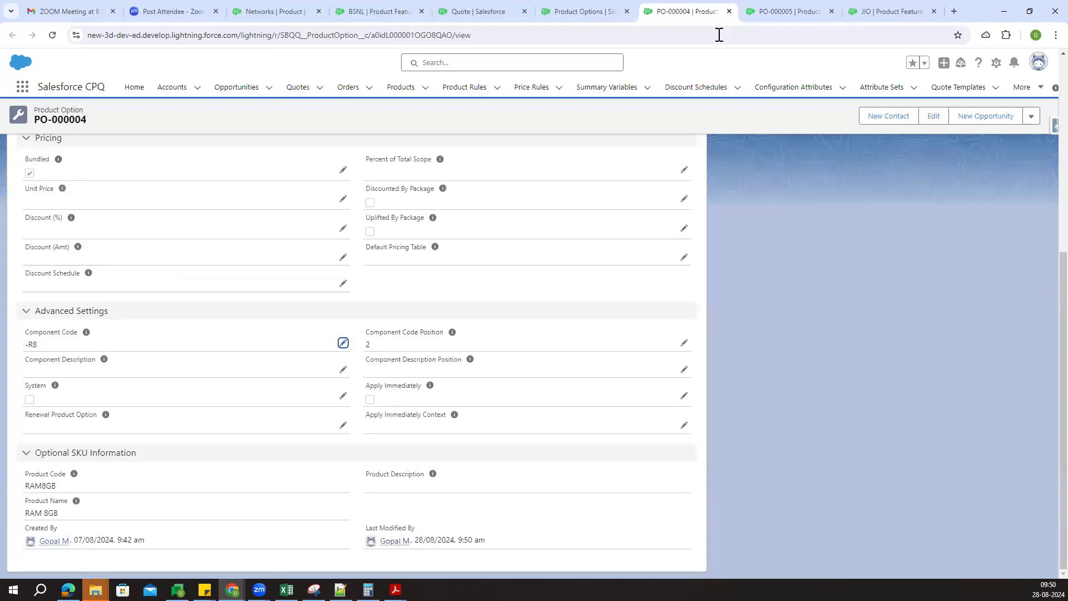
# On option PO-000005 (RAM 16GB), set Component Code to -R16 and Component Code Position to 2, and save
pyautogui.click(784, 11)
pyautogui.scroll(-5, 256, 423)
pyautogui.scroll(5, 206, 303)
pyautogui.scroll(-5, 206, 303)
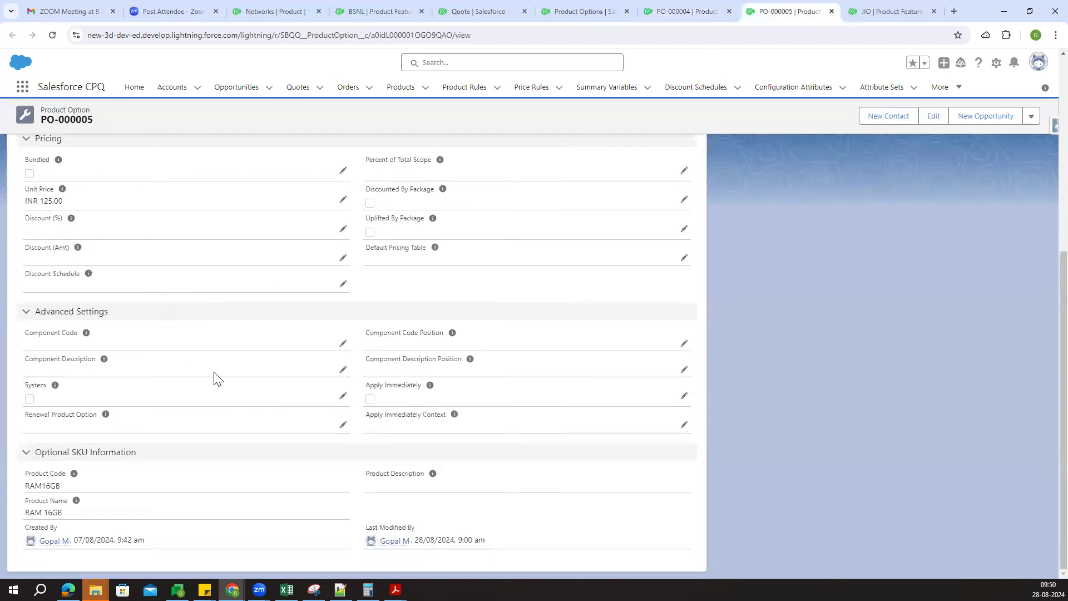
pyautogui.click(343, 343)
pyautogui.click(88, 356)
pyautogui.write('-R')
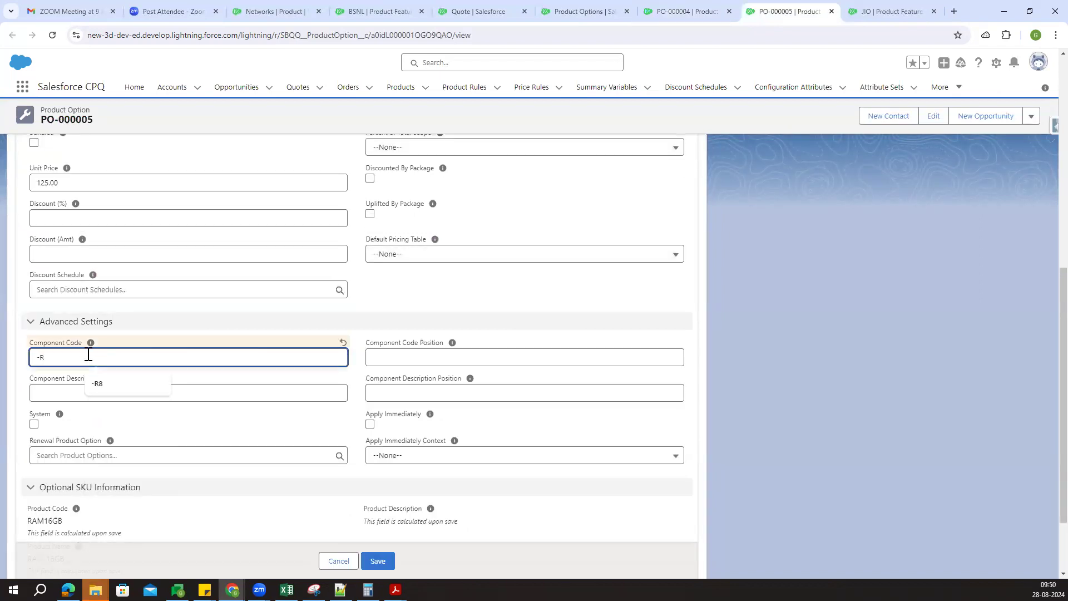
pyautogui.write('16')
pyautogui.click(372, 358)
pyautogui.click(454, 383)
pyautogui.click(372, 561)
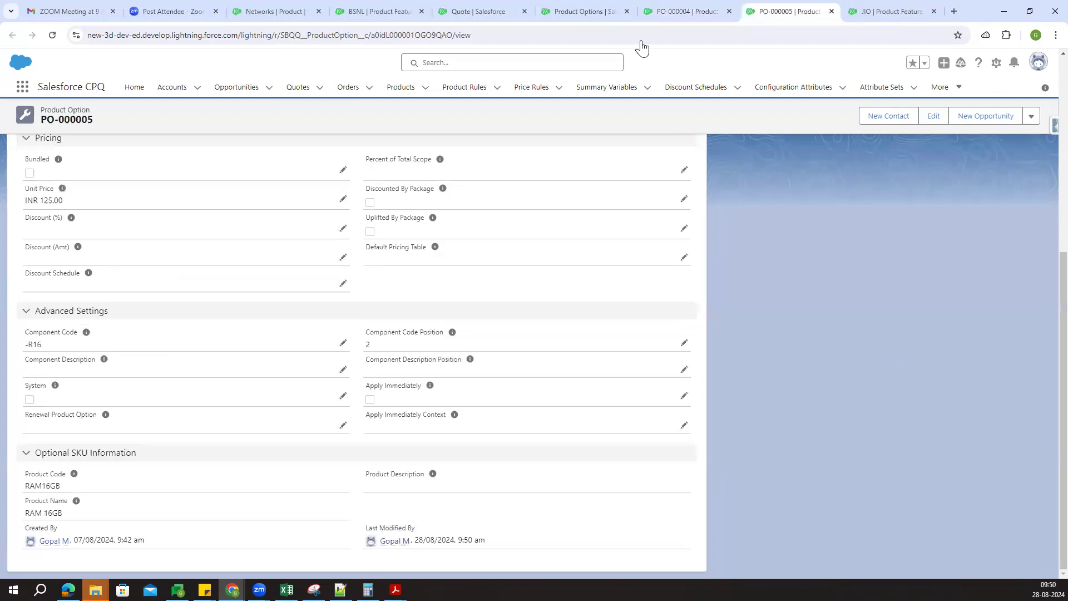
# Review the Memory and Storage features in the quote's 15" Laptop configuration
pyautogui.click(489, 11)
pyautogui.click(42, 307)
pyautogui.moveTo(19, 307); pyautogui.dragTo(61, 315)
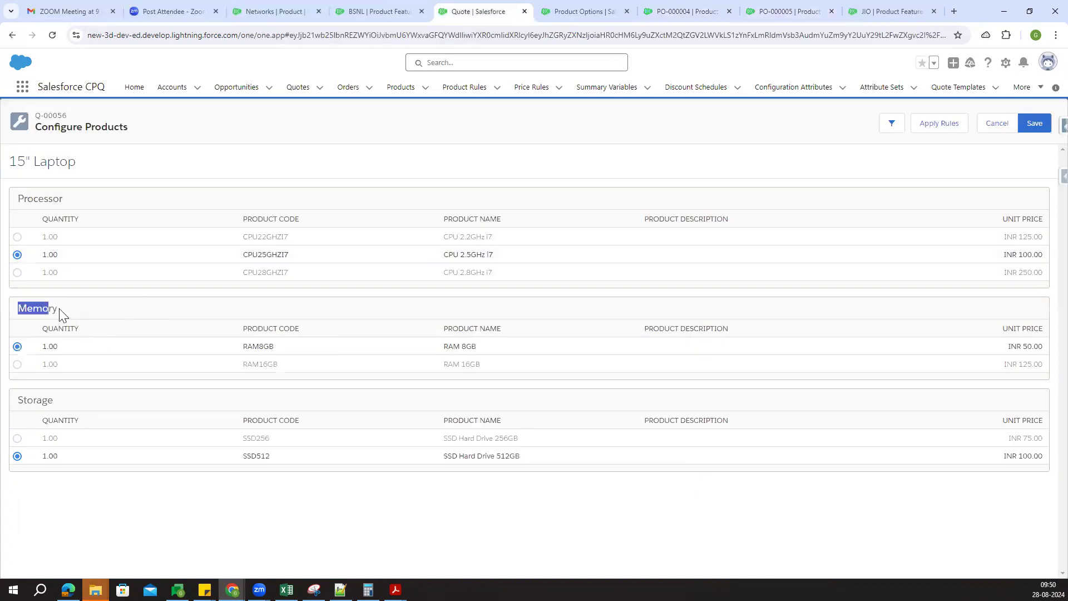
pyautogui.moveTo(22, 402); pyautogui.dragTo(61, 408)
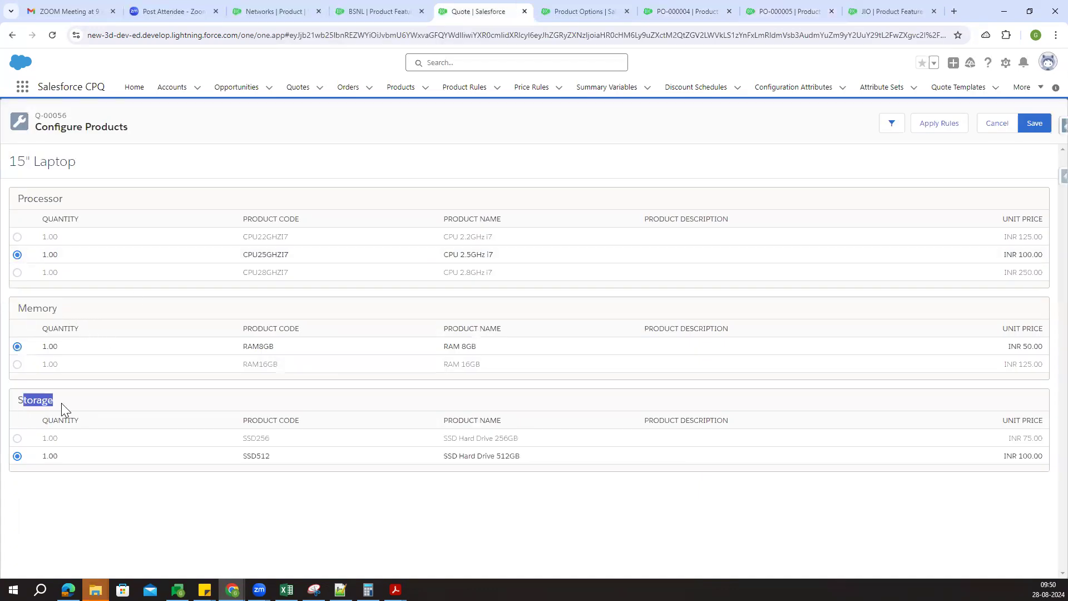
pyautogui.click(61, 403)
# Close the PO-000004 and PO-000005 records and return to the 15" Laptop's options list
pyautogui.click(601, 8)
pyautogui.click(676, 7)
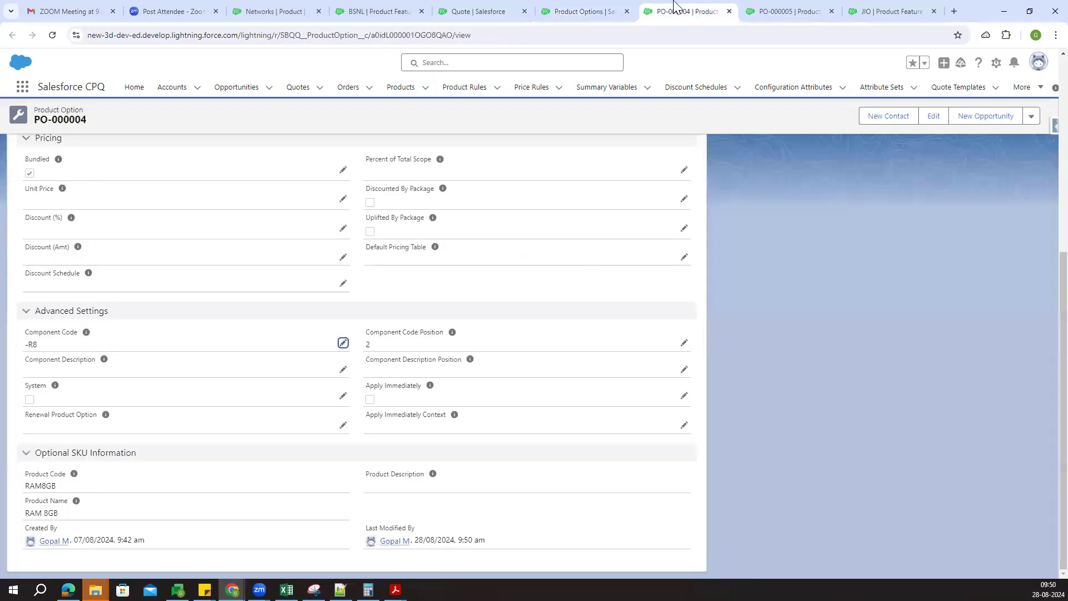
pyautogui.middleClick(674, 6)
pyautogui.middleClick(675, 6)
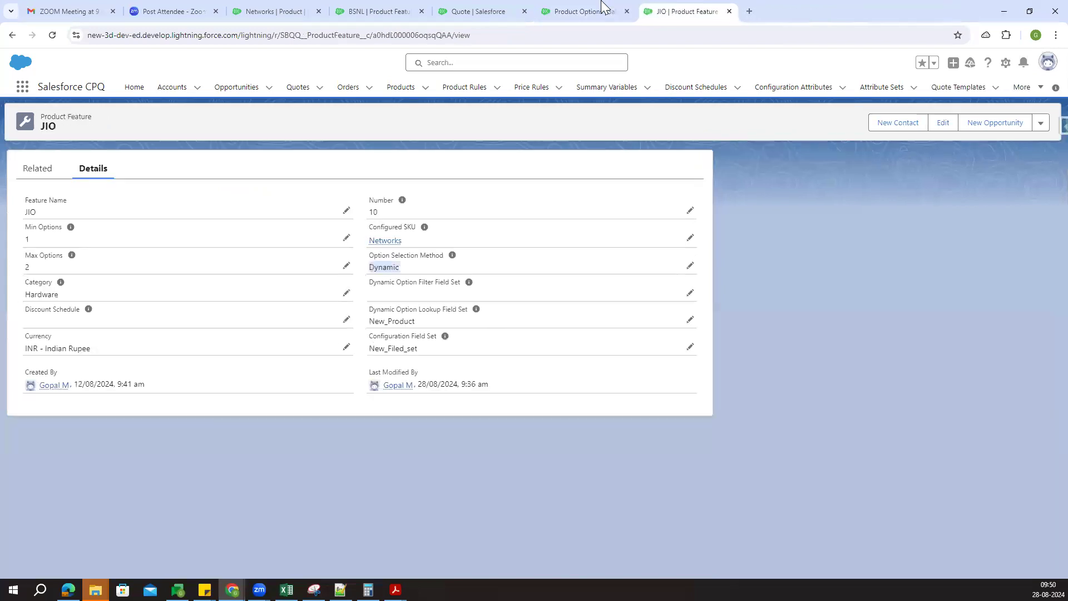
pyautogui.click(578, 5)
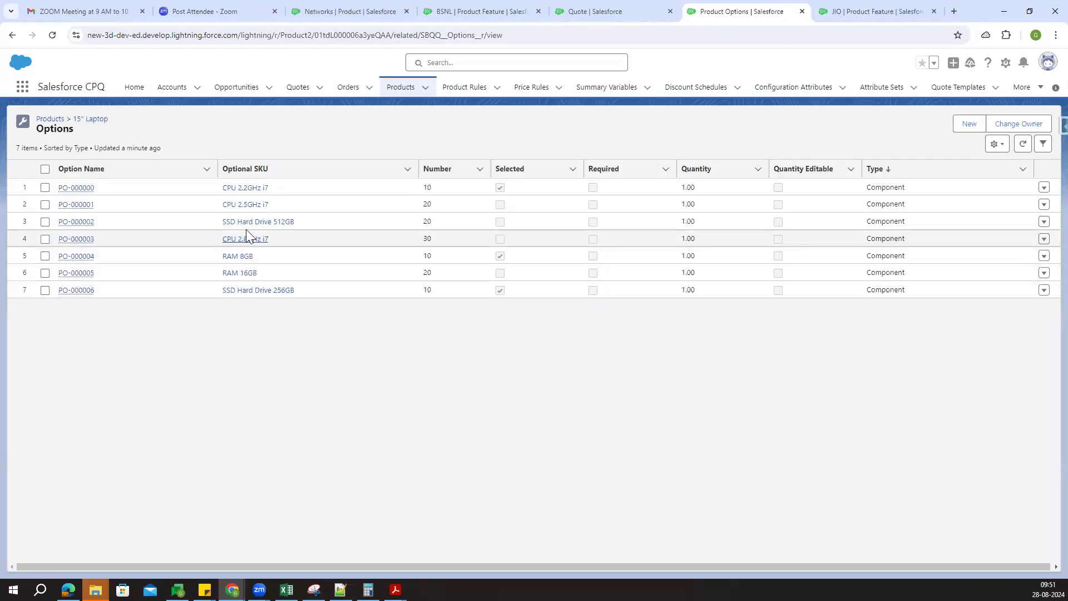
pyautogui.click(493, 7)
pyautogui.click(595, 11)
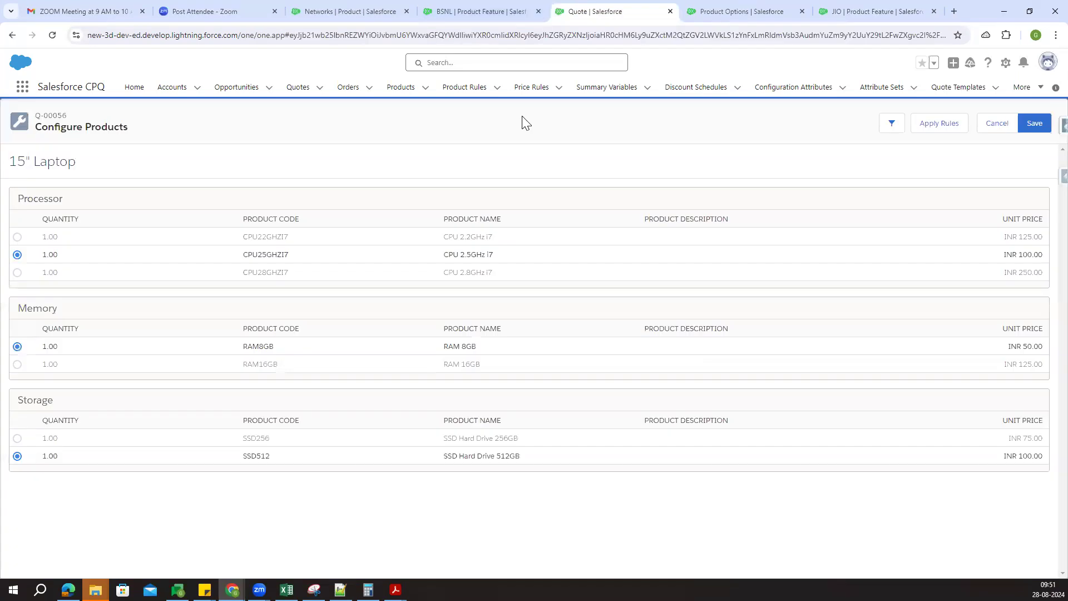
pyautogui.click(747, 8)
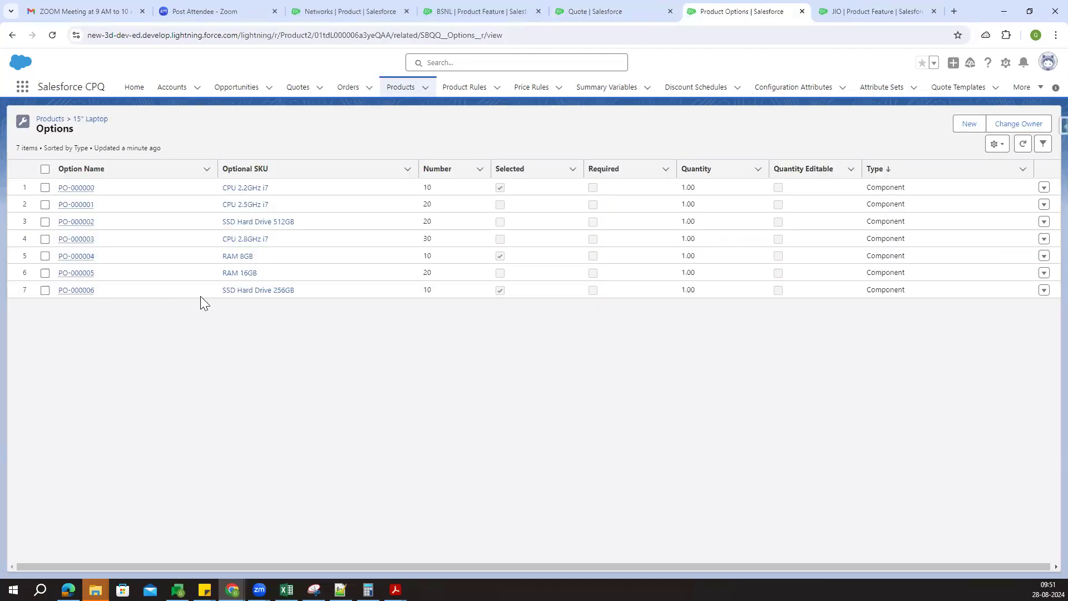
# Open the SSD storage options PO-000006 and PO-000002 from the options list in separate browser tabs
pyautogui.rightClick(84, 290)
pyautogui.click(129, 297)
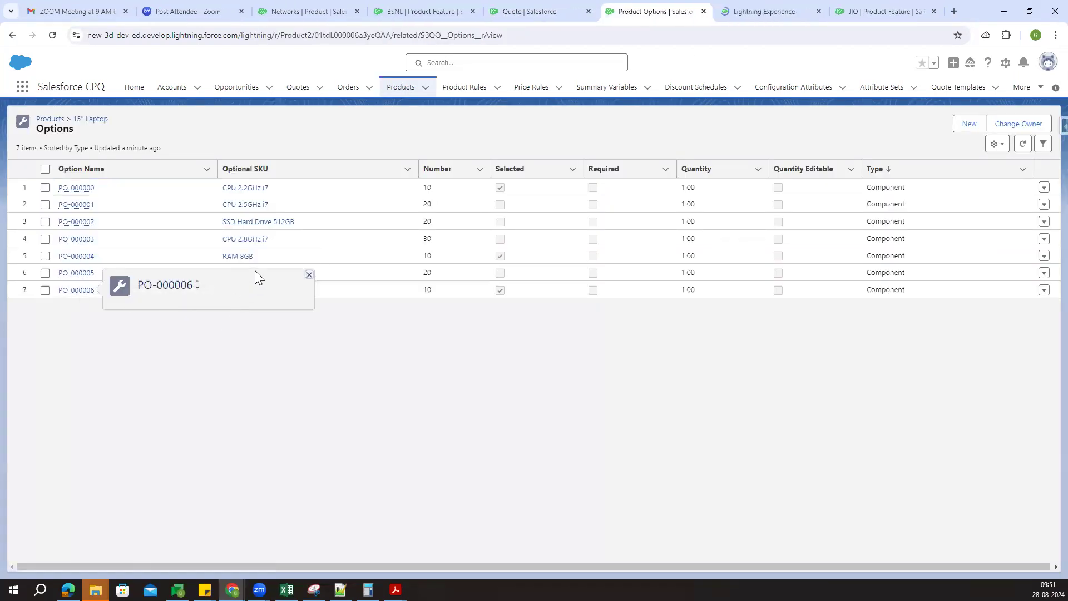
pyautogui.rightClick(76, 222)
pyautogui.click(113, 230)
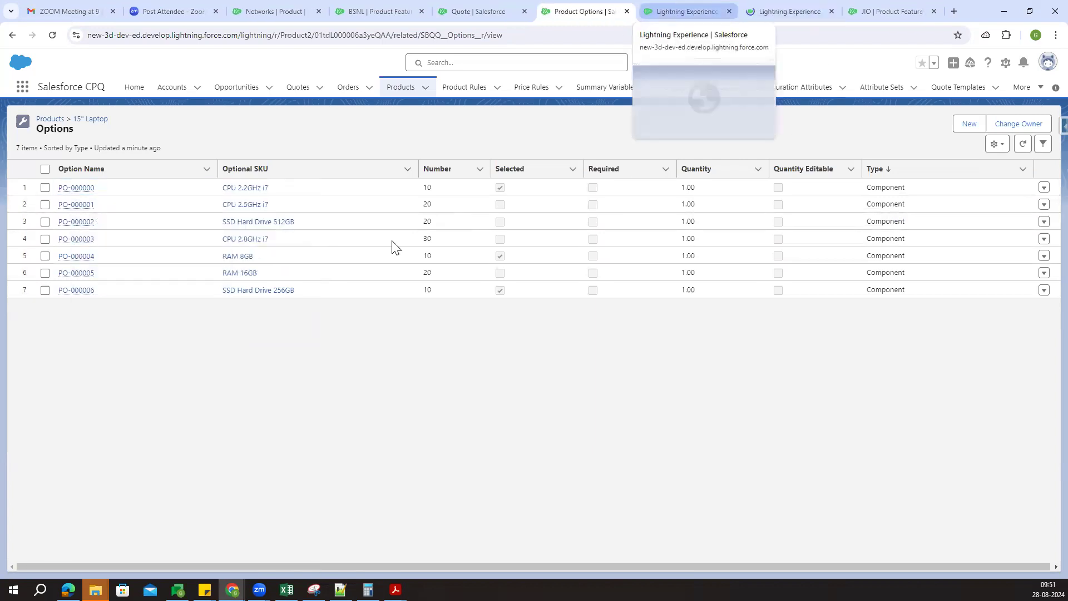
# On option PO-000006 (SSD Hard Drive 256GB), set Component Code to -SD256 and Component Code Position to 3, and save
pyautogui.click(706, 10)
pyautogui.scroll(-5, 119, 322)
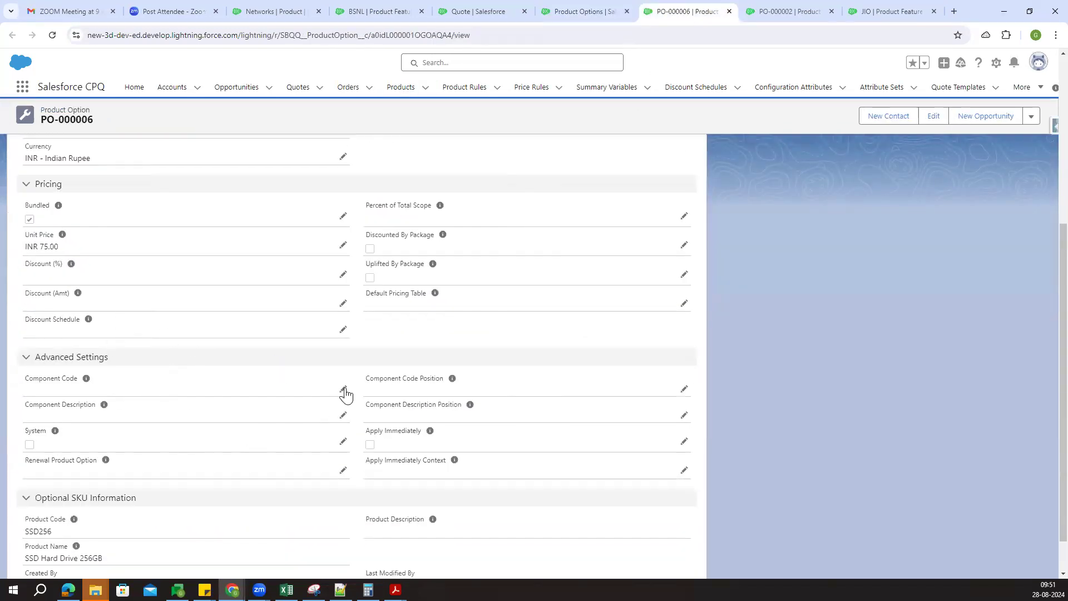
pyautogui.click(343, 389)
pyautogui.click(76, 403)
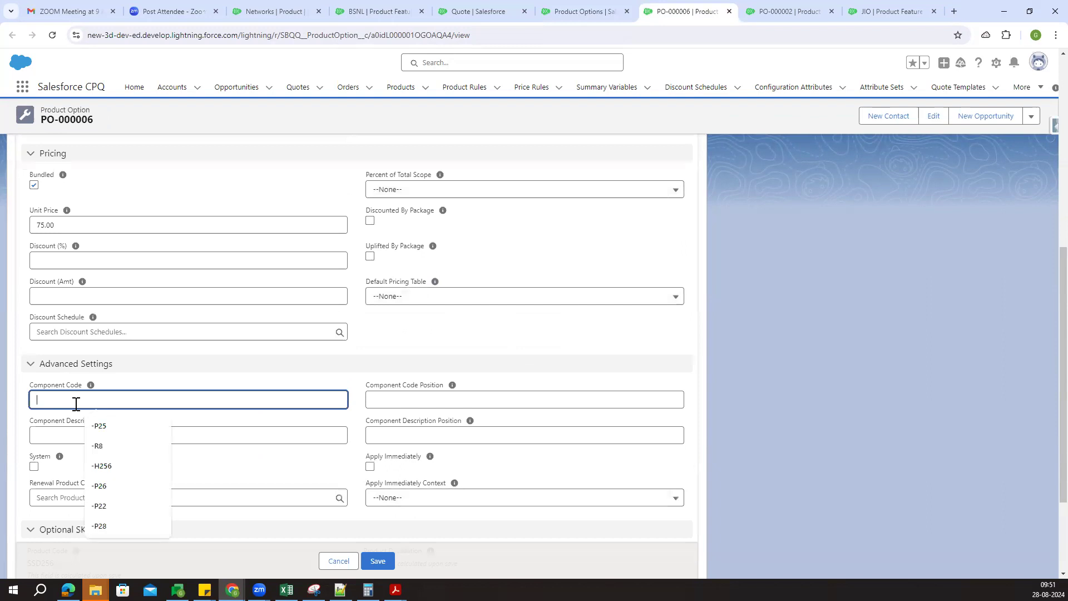
pyautogui.write('-')
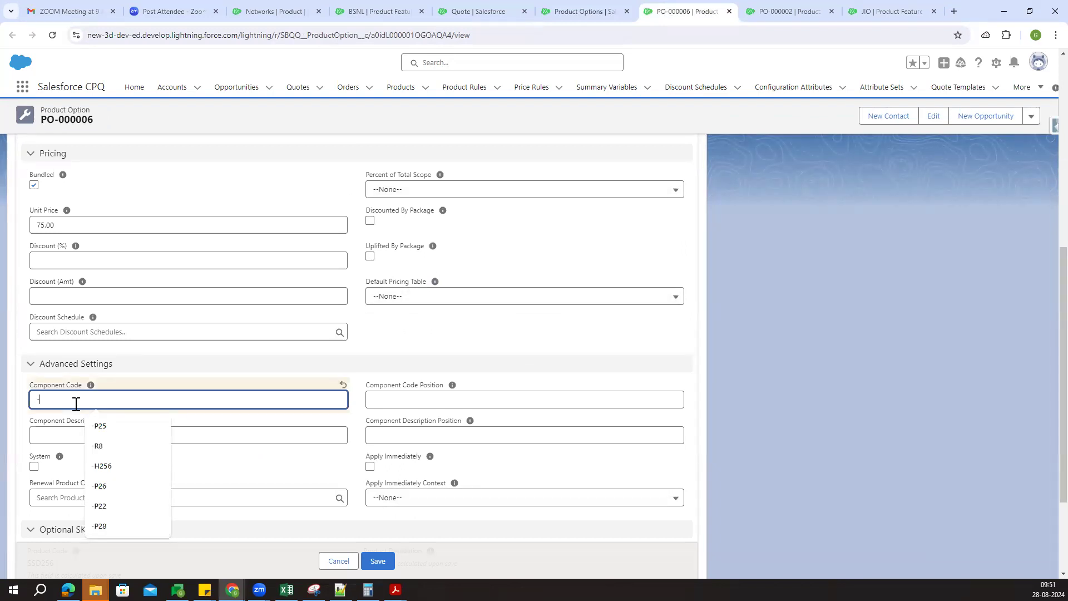
pyautogui.write('SD')
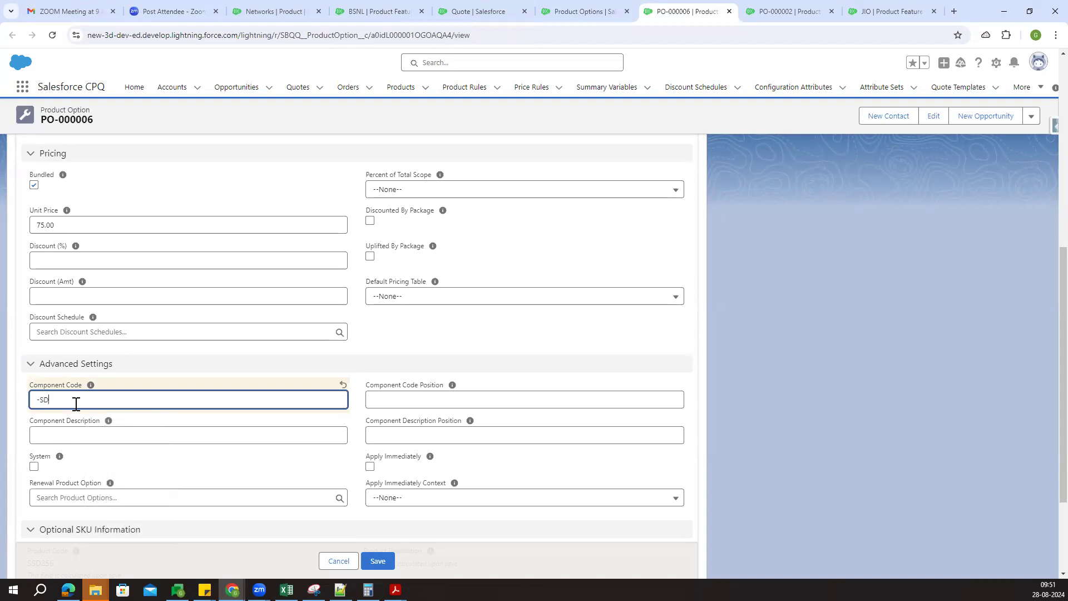
pyautogui.scroll(5, 173, 265)
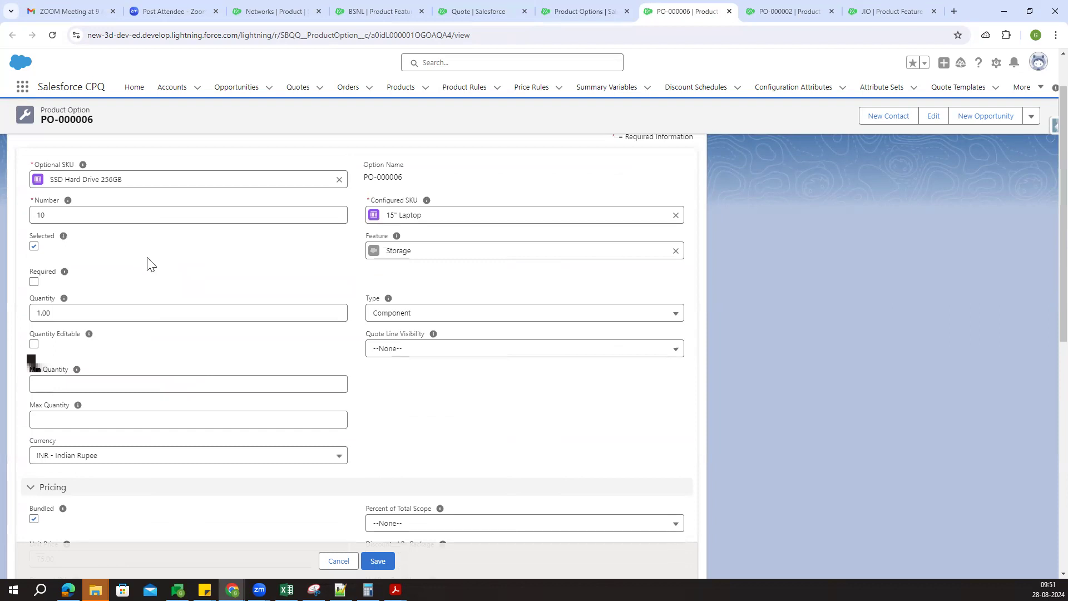
pyautogui.scroll(-5, 148, 263)
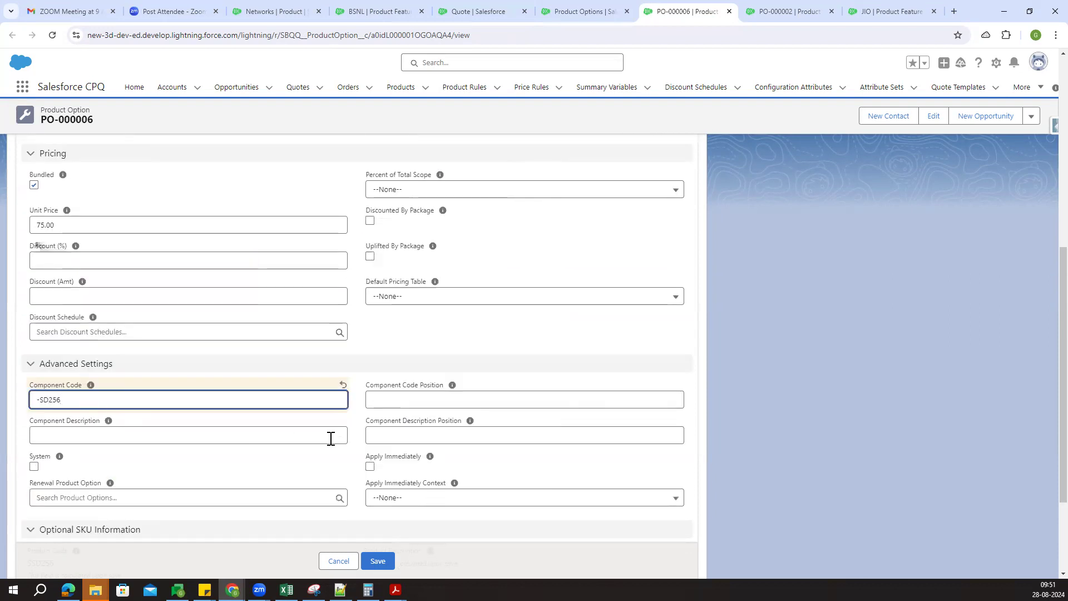
pyautogui.click(392, 398)
pyautogui.write('3')
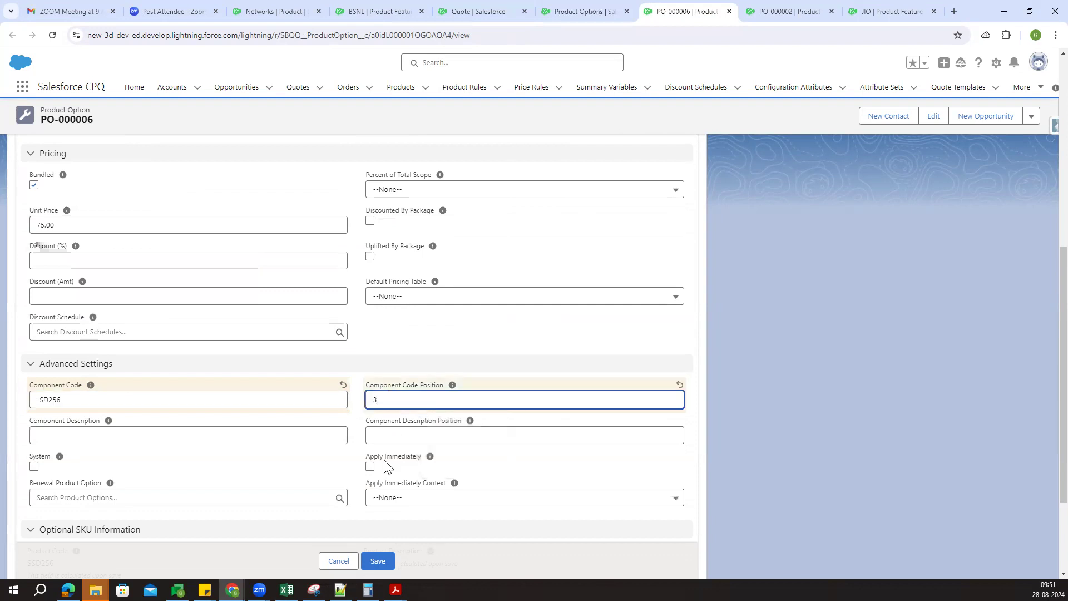
pyautogui.click(384, 556)
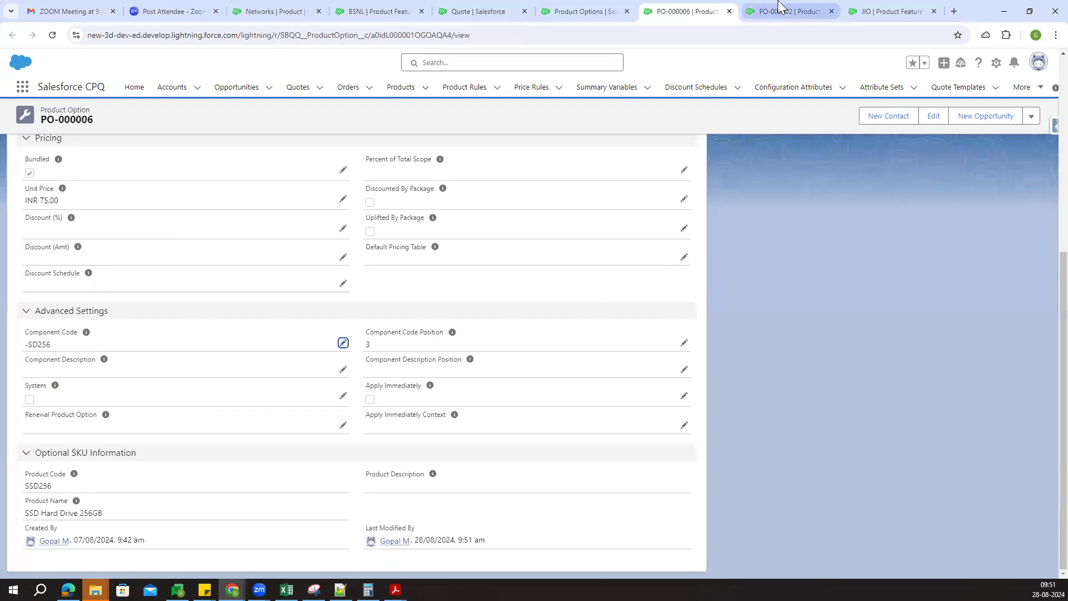
# On option PO-000002 (SSD Hard Drive 512GB), set Component Code to -SD512 and Component Code Position to 3, and save
pyautogui.click(778, 7)
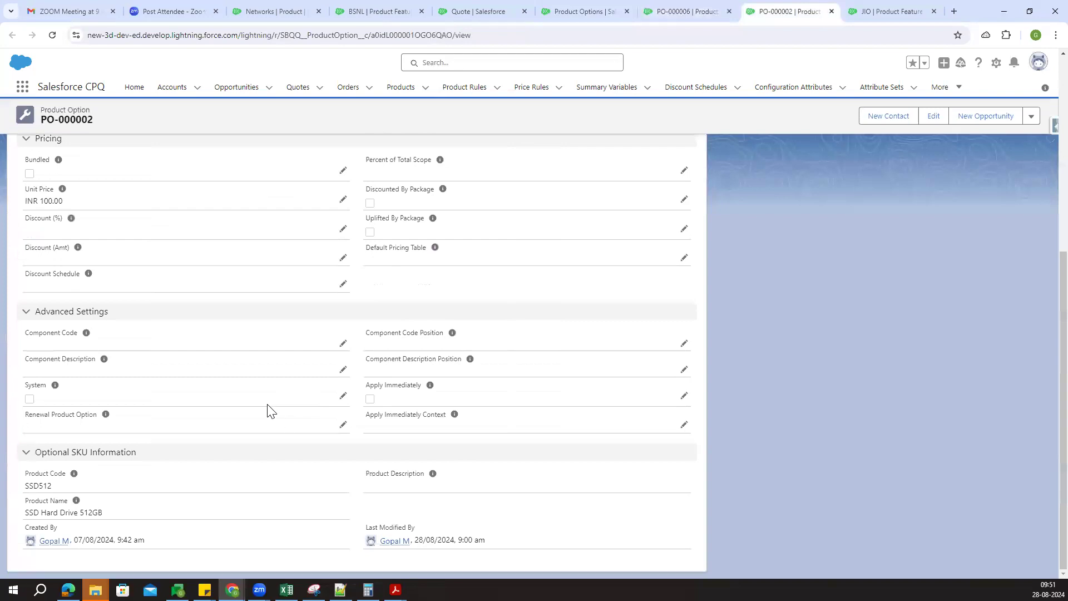
pyautogui.scroll(6, 263, 400)
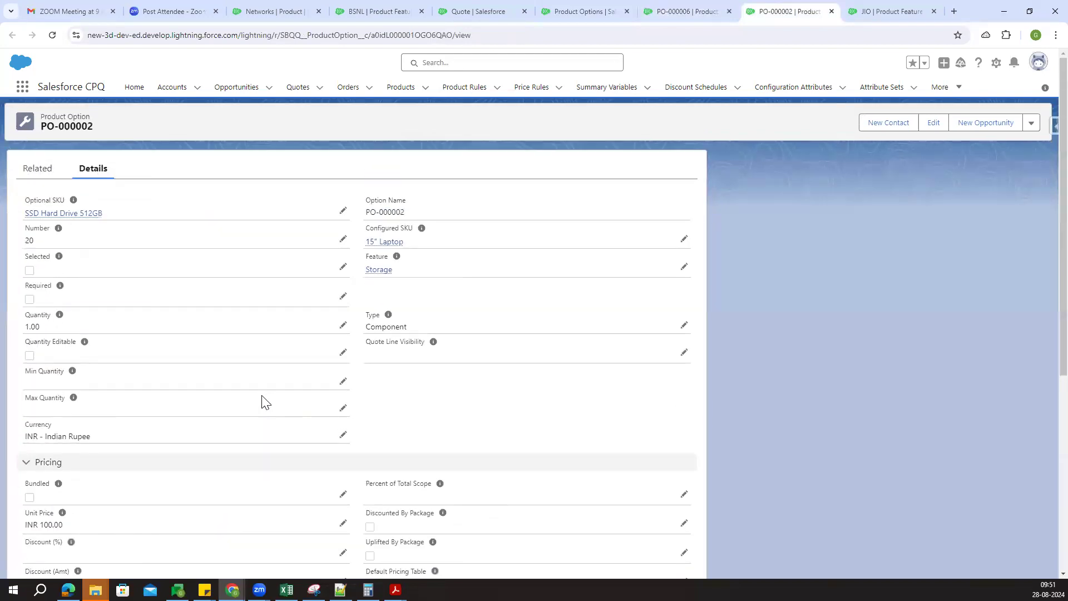
pyautogui.scroll(-4, 237, 348)
pyautogui.scroll(-2, 240, 354)
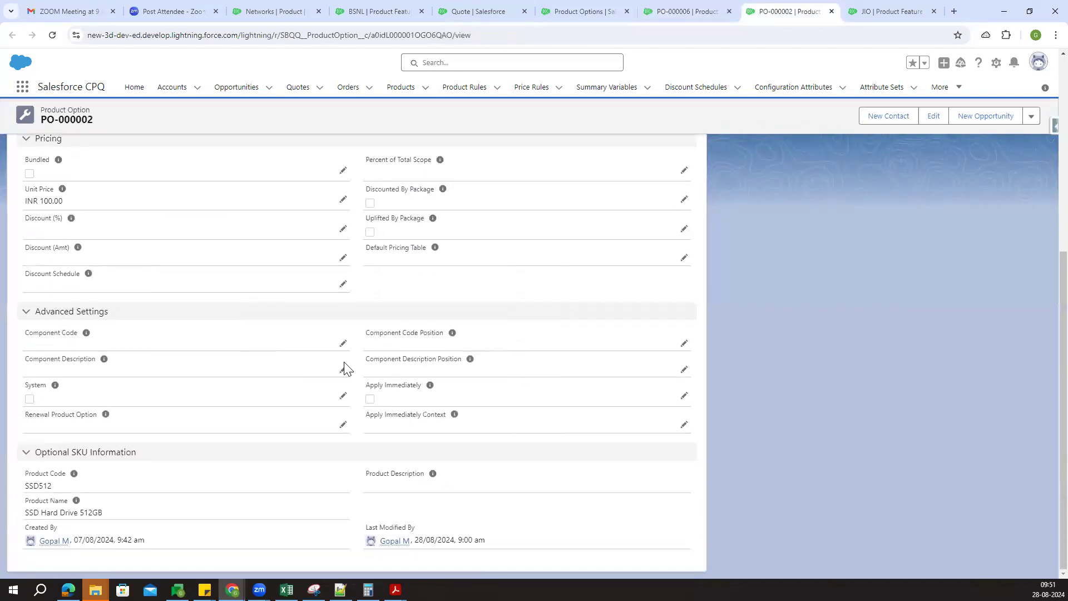
pyautogui.click(343, 347)
pyautogui.click(195, 355)
pyautogui.write('-S')
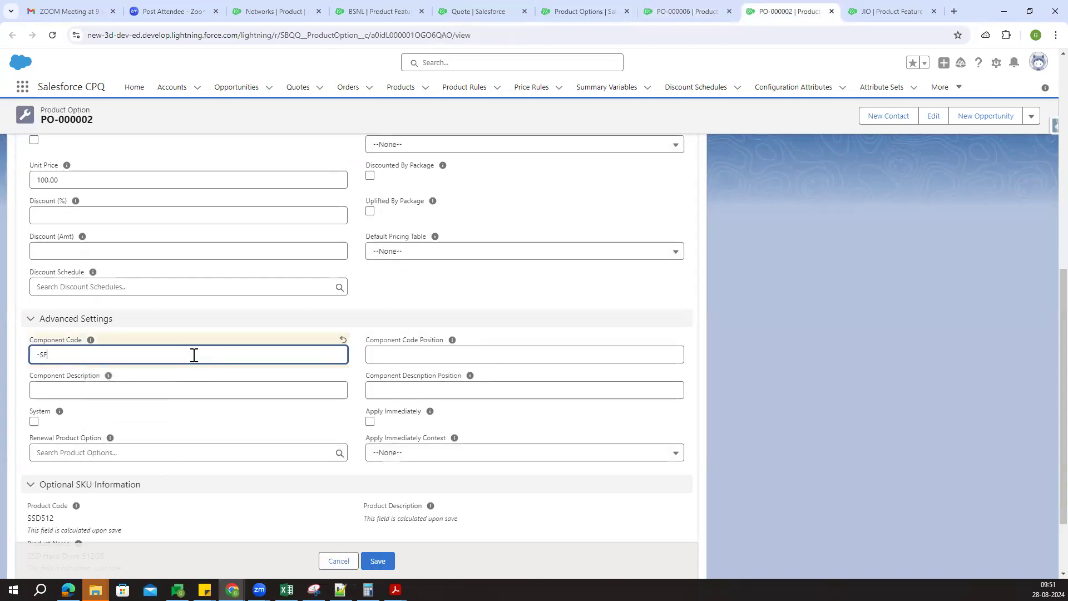
pyautogui.write('D512')
pyautogui.click(384, 359)
pyautogui.click(433, 419)
pyautogui.click(367, 560)
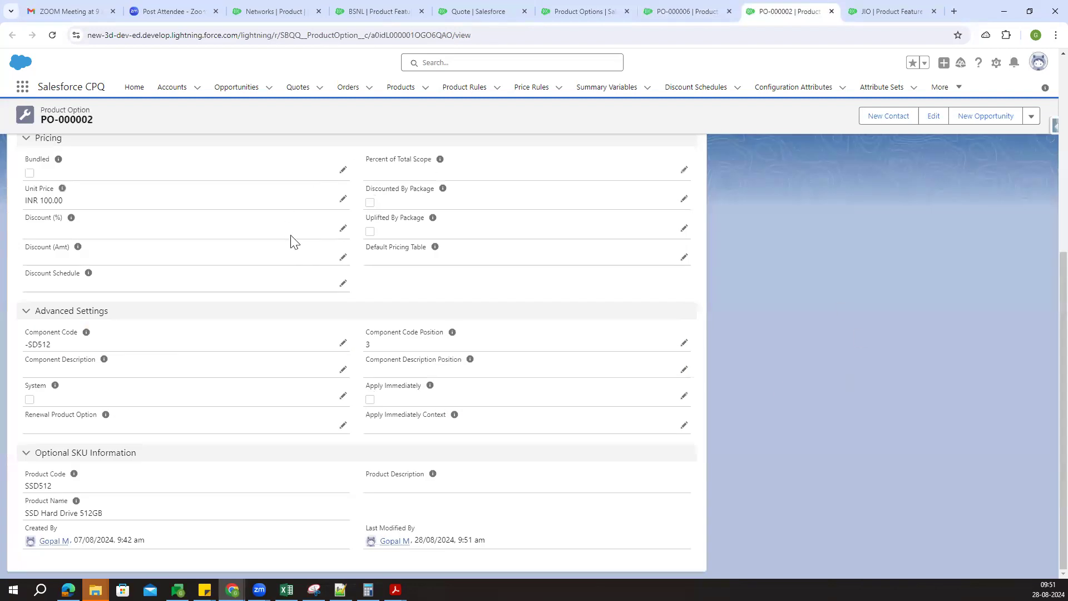
# Review the Component Code and Component Code Position fields of product option PO-000002
pyautogui.moveTo(25, 332); pyautogui.dragTo(77, 332)
pyautogui.moveTo(365, 332); pyautogui.dragTo(439, 343)
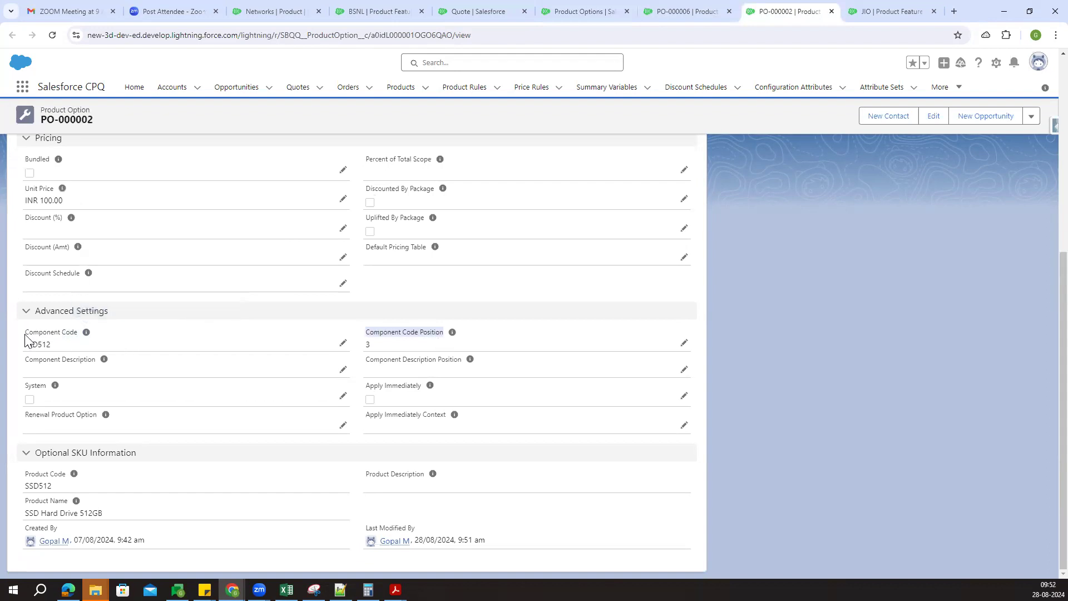
pyautogui.click(55, 109)
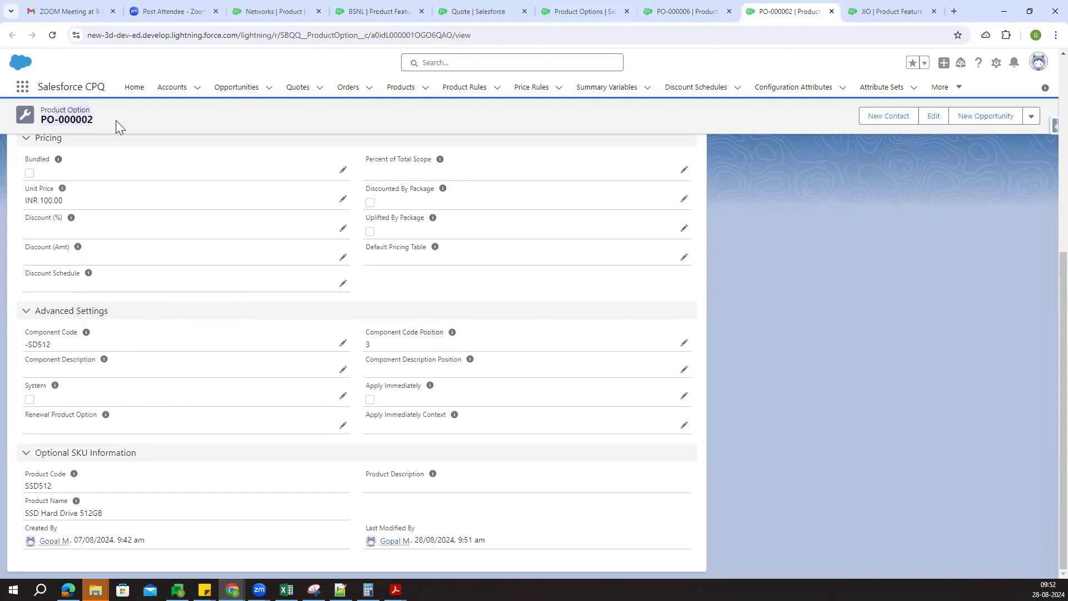
pyautogui.moveTo(26, 334); pyautogui.dragTo(395, 343)
pyautogui.click(830, 345)
# Close the PO-000006 and PO-000002 records and return to the 15" Laptop's options list
pyautogui.click(656, 7)
pyautogui.middleClick(657, 7)
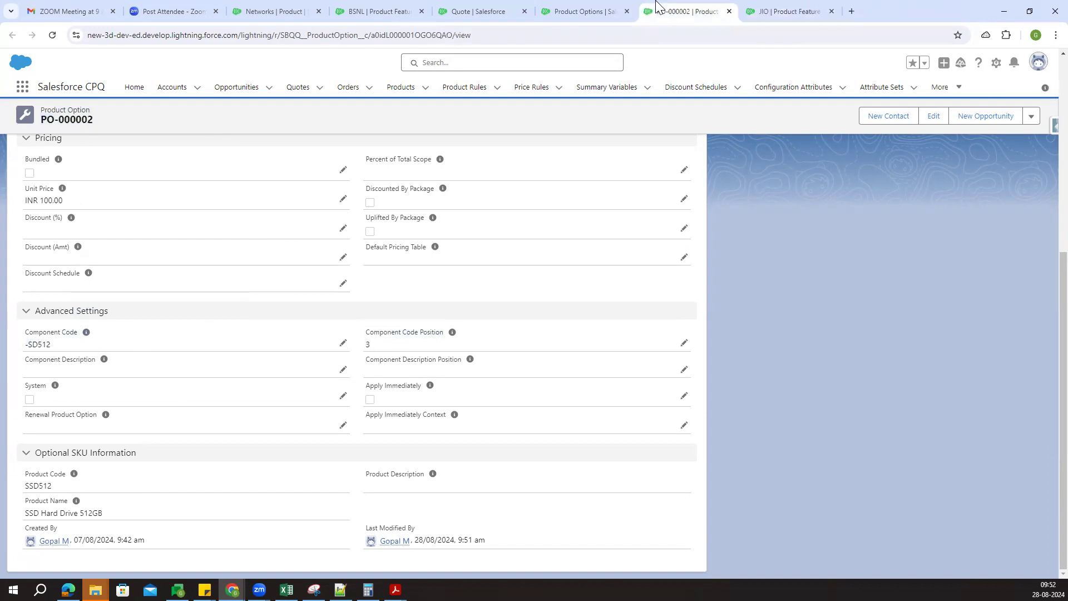
pyautogui.middleClick(657, 7)
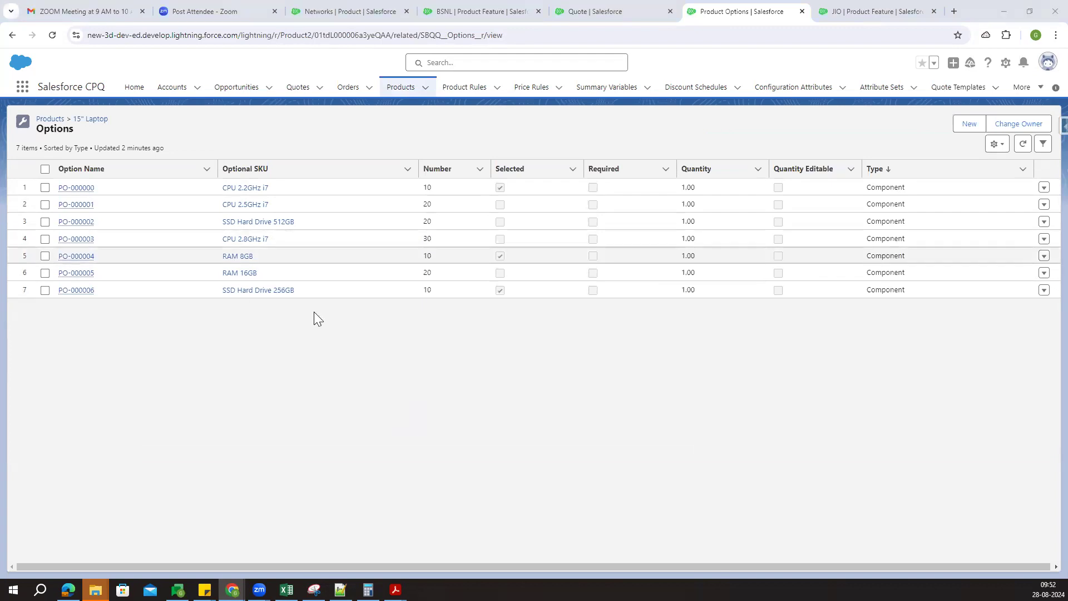
# Save the 15" Laptop configuration in the quote and check the laptop line's Package Product Code
pyautogui.click(581, 11)
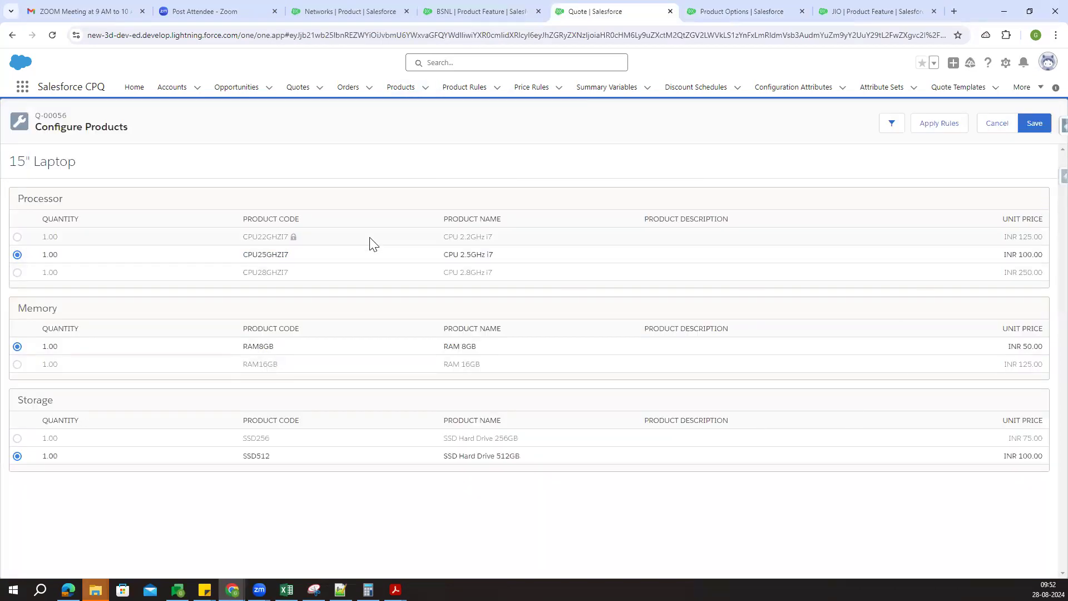
pyautogui.click(1035, 123)
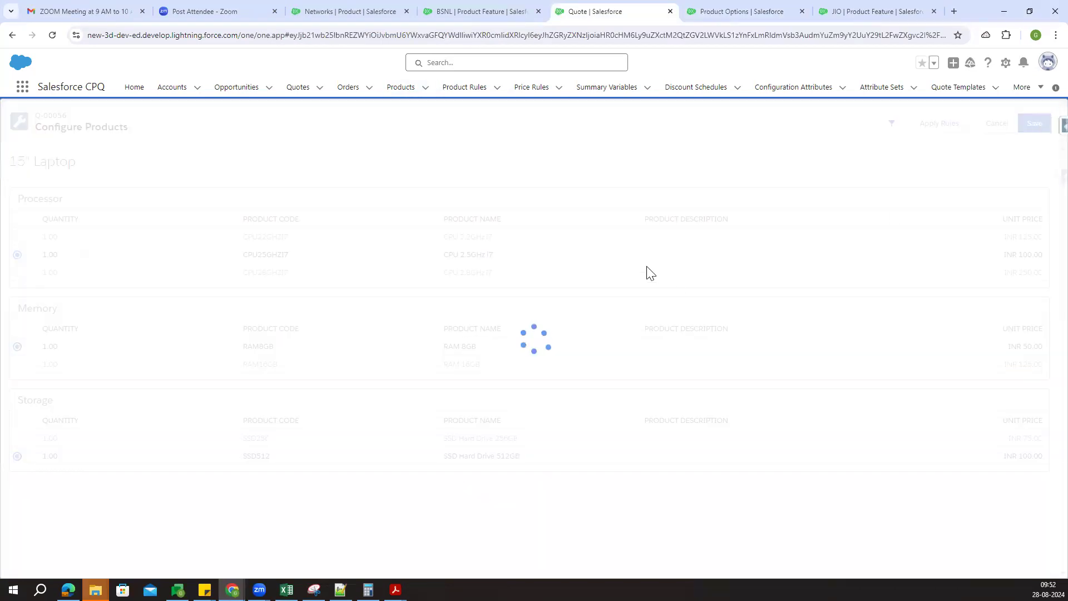
pyautogui.moveTo(715, 308)
pyautogui.mouseDown()
pyautogui.moveTo(831, 308)
pyautogui.moveTo(729, 303)
pyautogui.mouseUp()
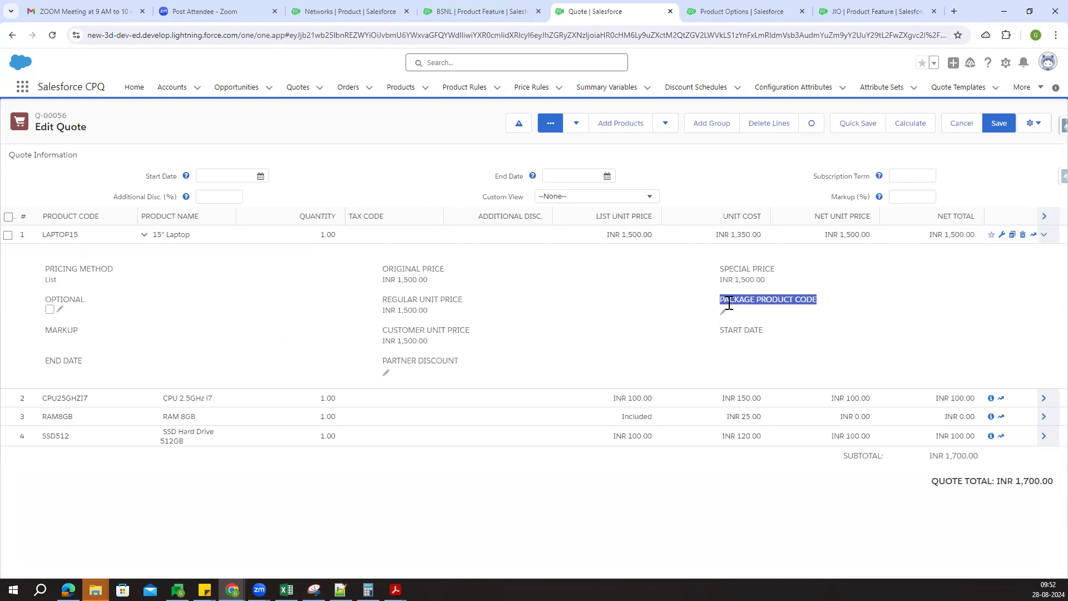
# Close the BSNL product feature record and open the 15" Laptop product record at its Salesforce CPQ Configuration section
pyautogui.click(489, 11)
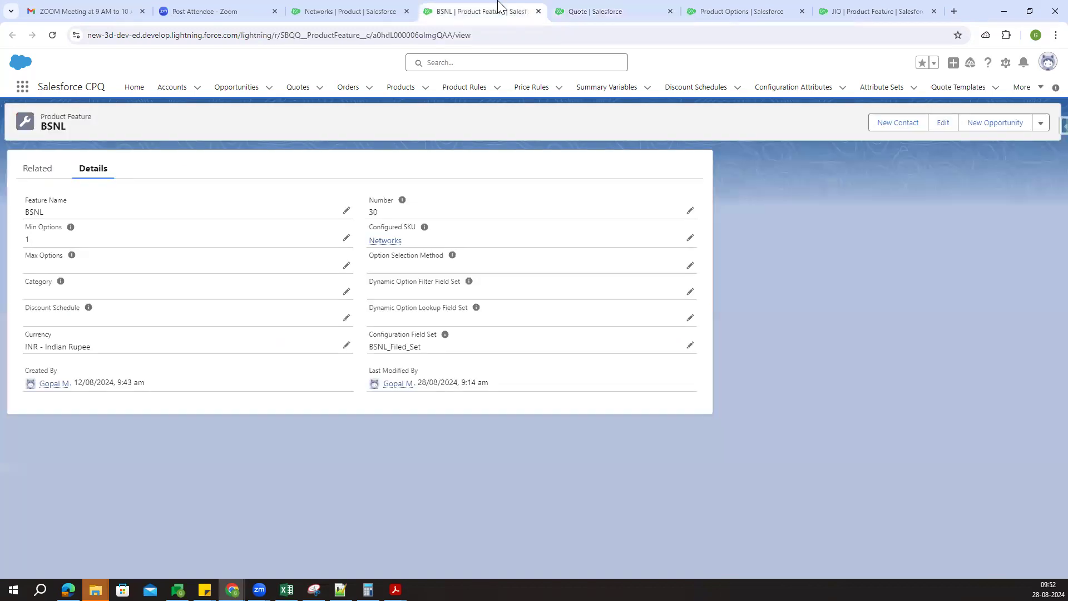
pyautogui.middleClick(453, 5)
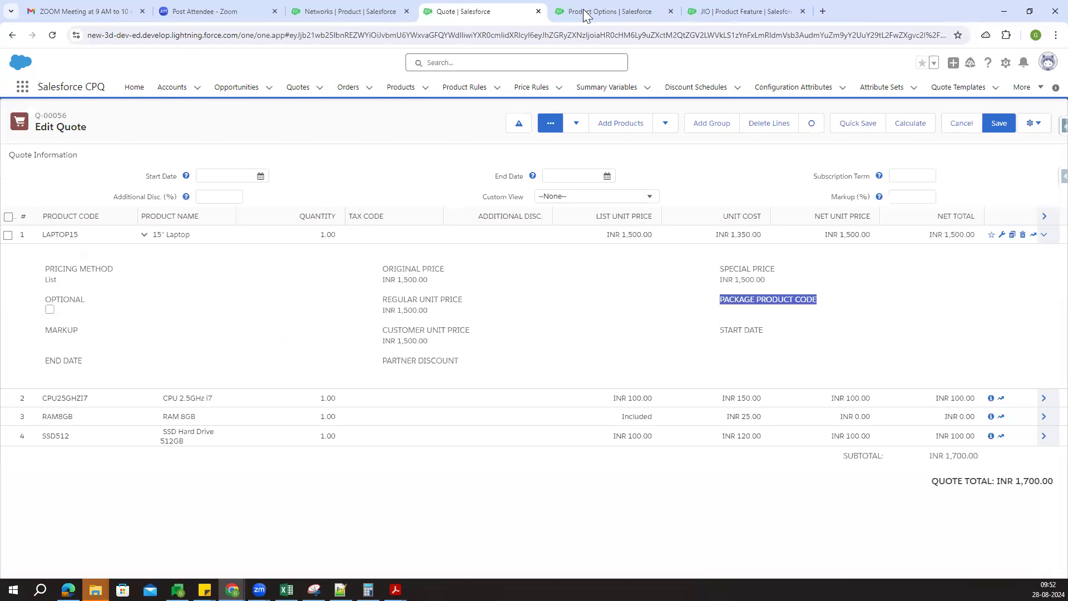
pyautogui.click(361, 11)
pyautogui.click(400, 88)
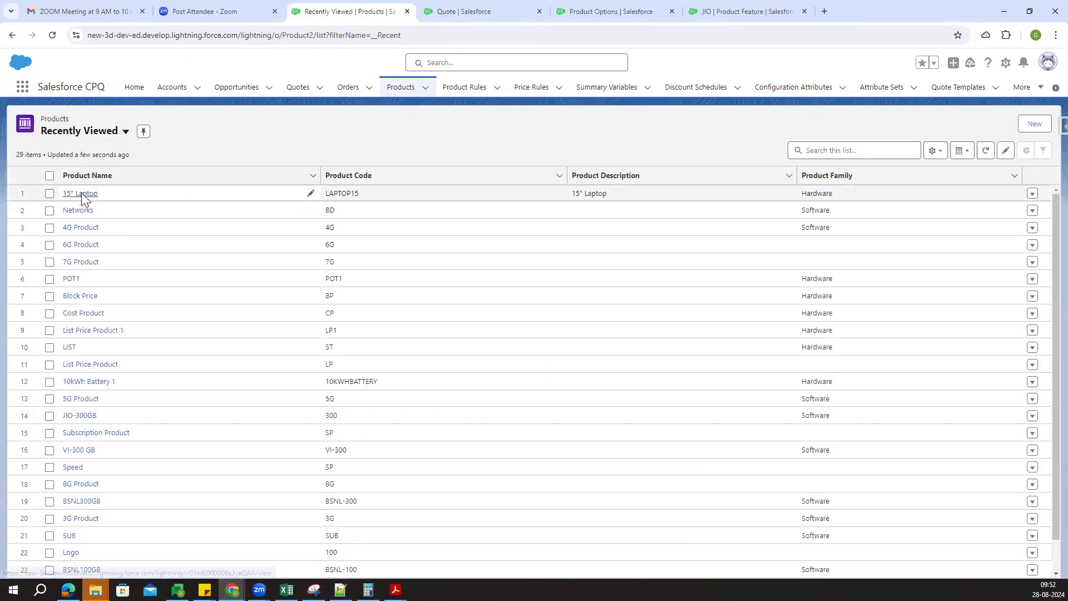
pyautogui.click(81, 193)
pyautogui.scroll(-4, 238, 295)
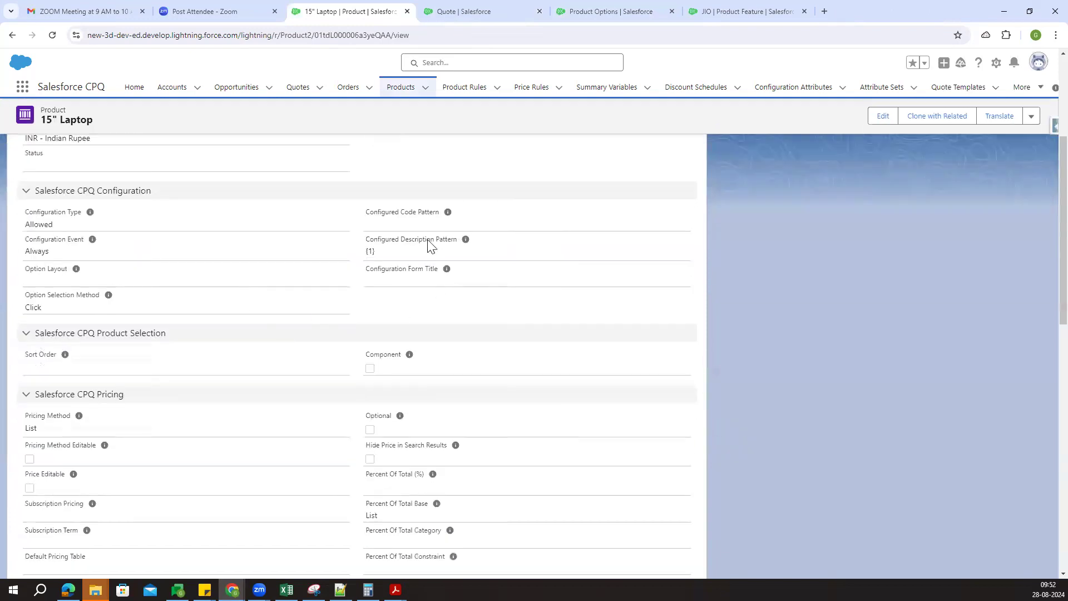
# Edit the 15" Laptop product and clear its Configured Description Pattern
pyautogui.click(885, 116)
pyautogui.scroll(-5, 595, 327)
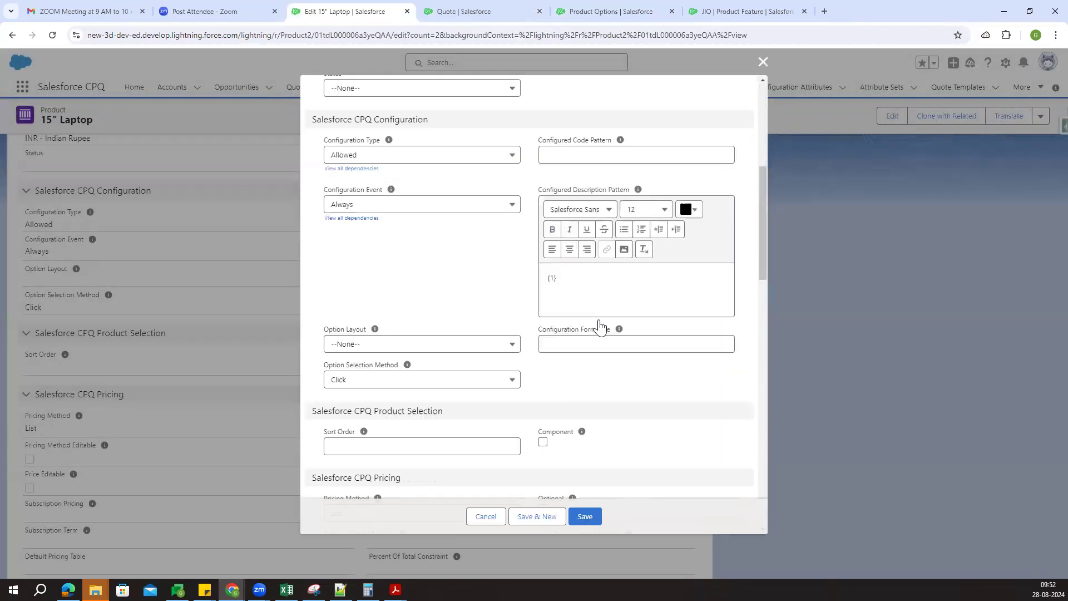
pyautogui.moveTo(567, 286); pyautogui.dragTo(471, 306)
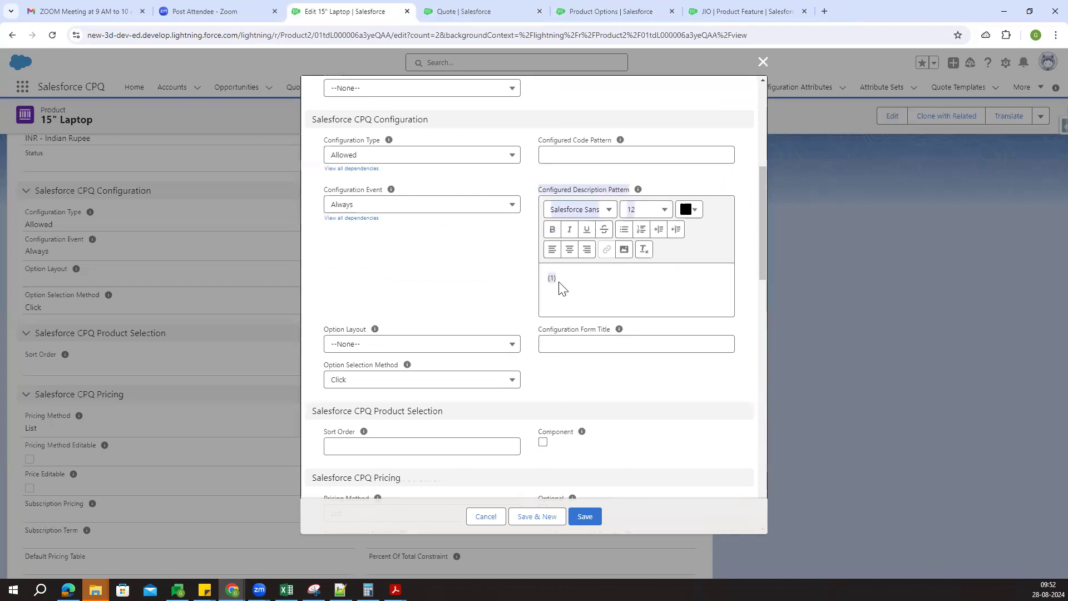
pyautogui.click(577, 274)
pyautogui.click(512, 282)
pyautogui.scroll(2, 512, 281)
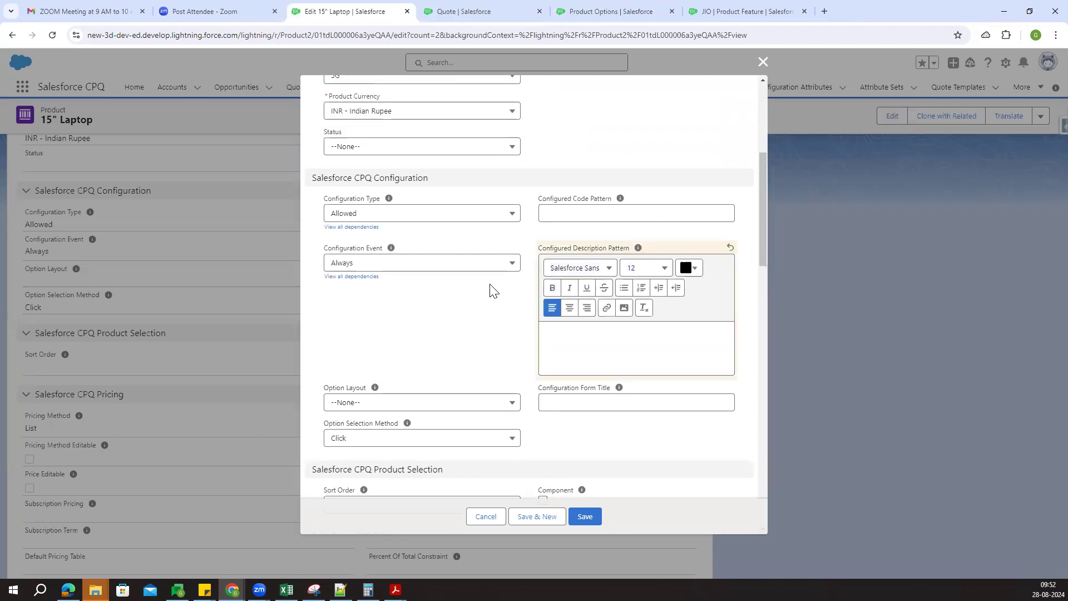
pyautogui.moveTo(539, 260); pyautogui.dragTo(617, 255)
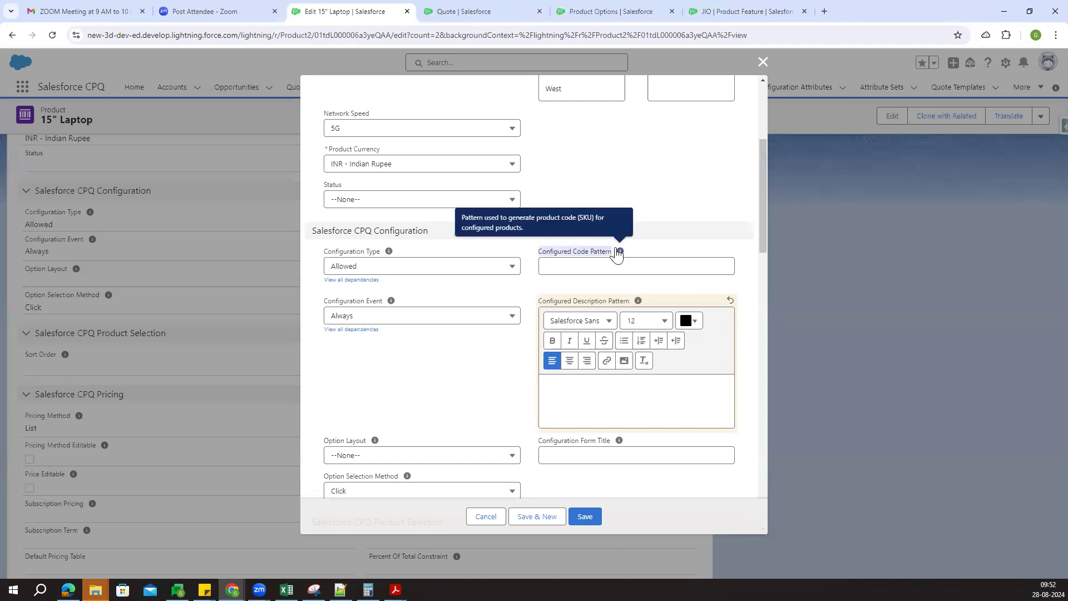
pyautogui.click(584, 271)
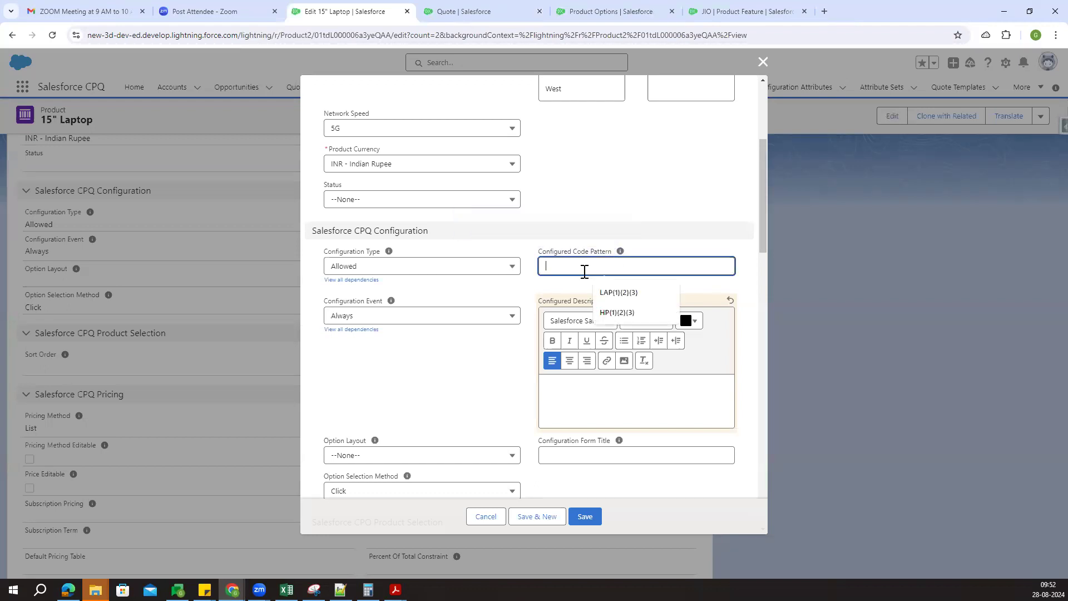
pyautogui.click(613, 293)
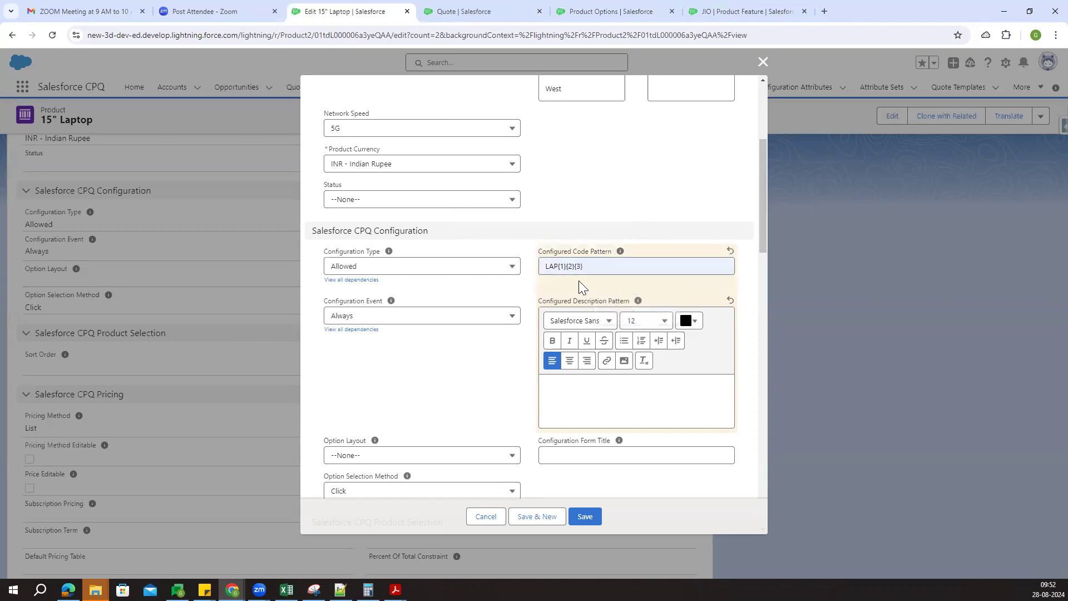
pyautogui.click(608, 263)
pyautogui.press('BackSpace')
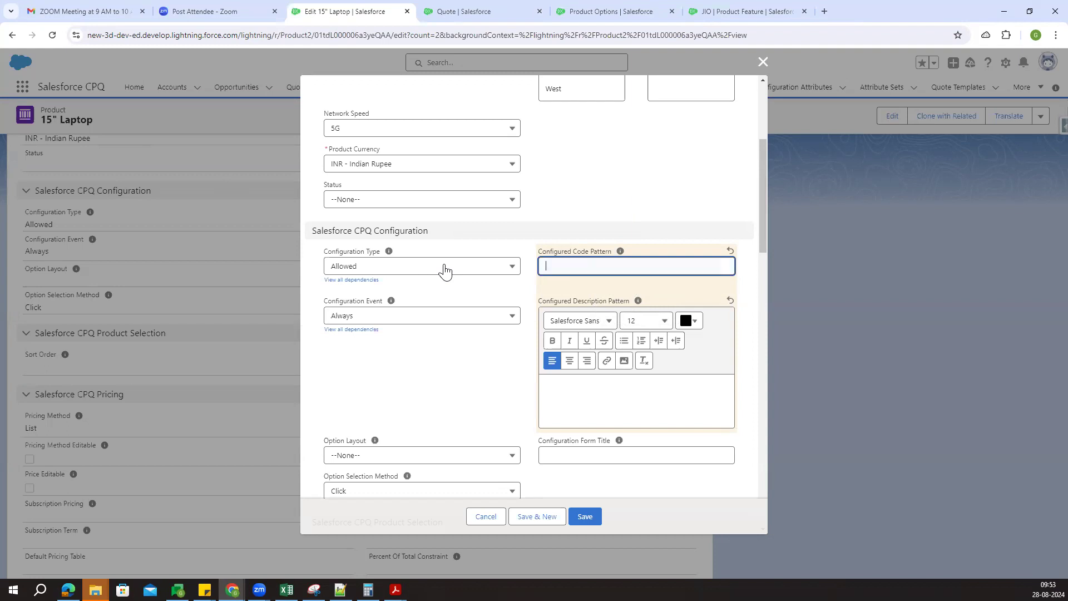
# Set the 15" Laptop's Configured Code Pattern to DELL{1}{2}{3}
pyautogui.write('HP')
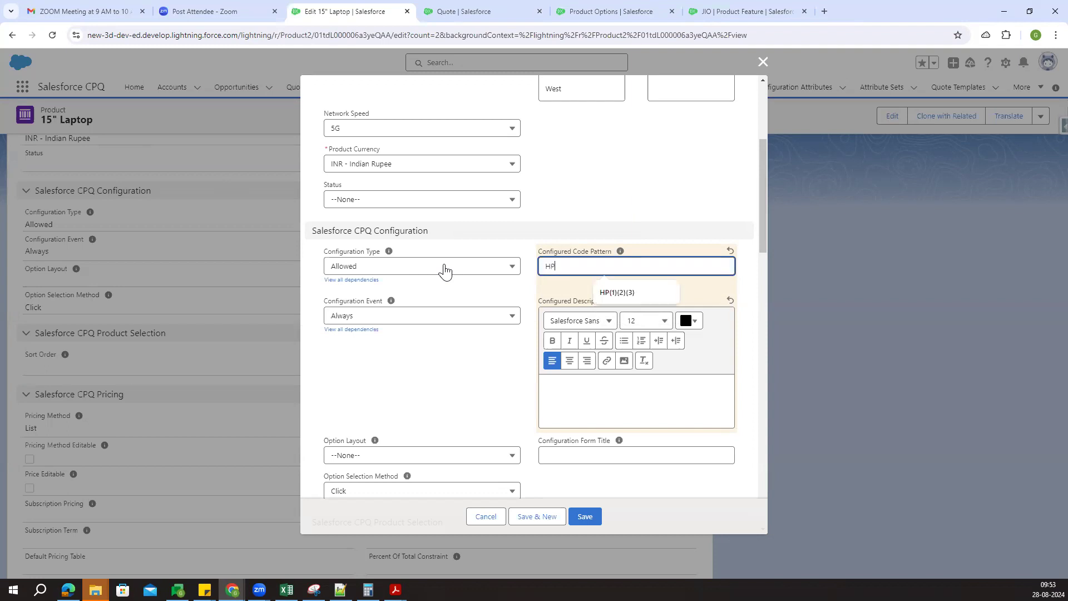
pyautogui.press('BackSpace')
pyautogui.press('BackSpace')
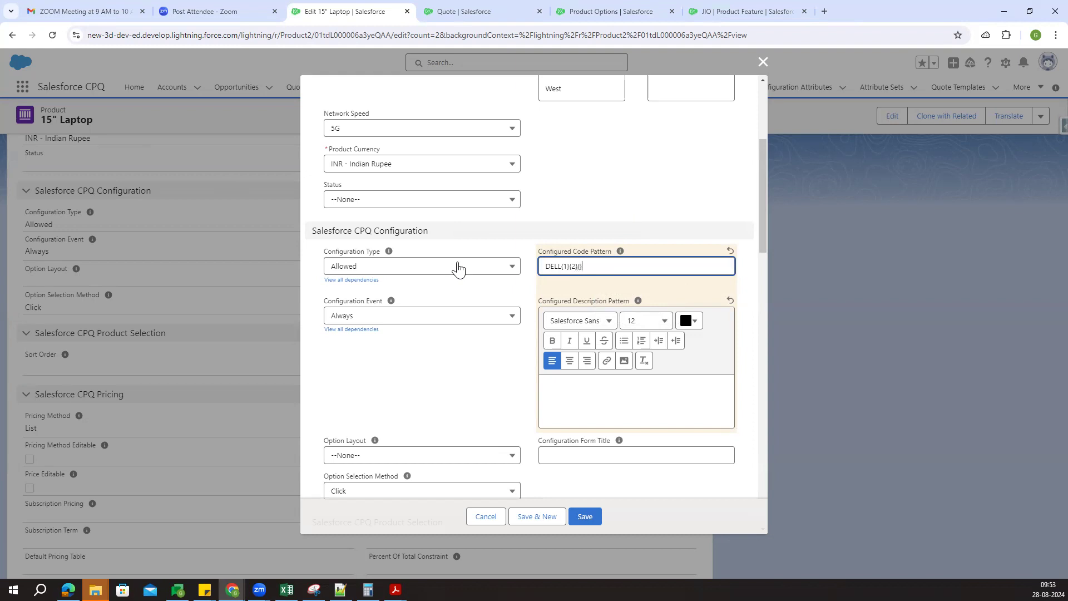
pyautogui.write('}')
pyautogui.moveTo(589, 266); pyautogui.dragTo(568, 266)
# Return to the quote, collapse the laptop line's details and view its processor, memory and storage options
pyautogui.click(495, 10)
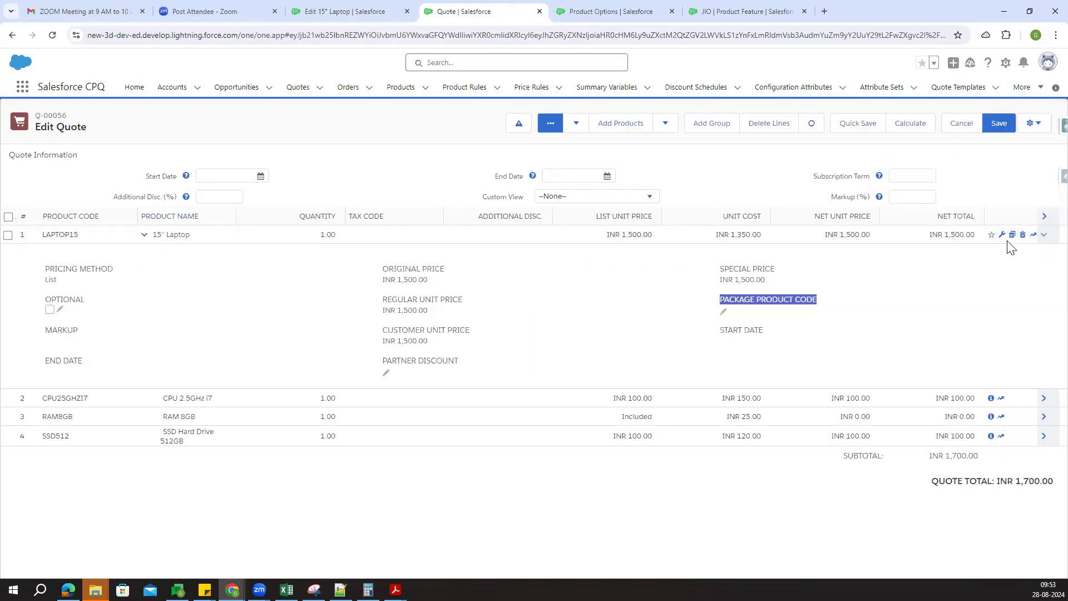
pyautogui.click(1044, 234)
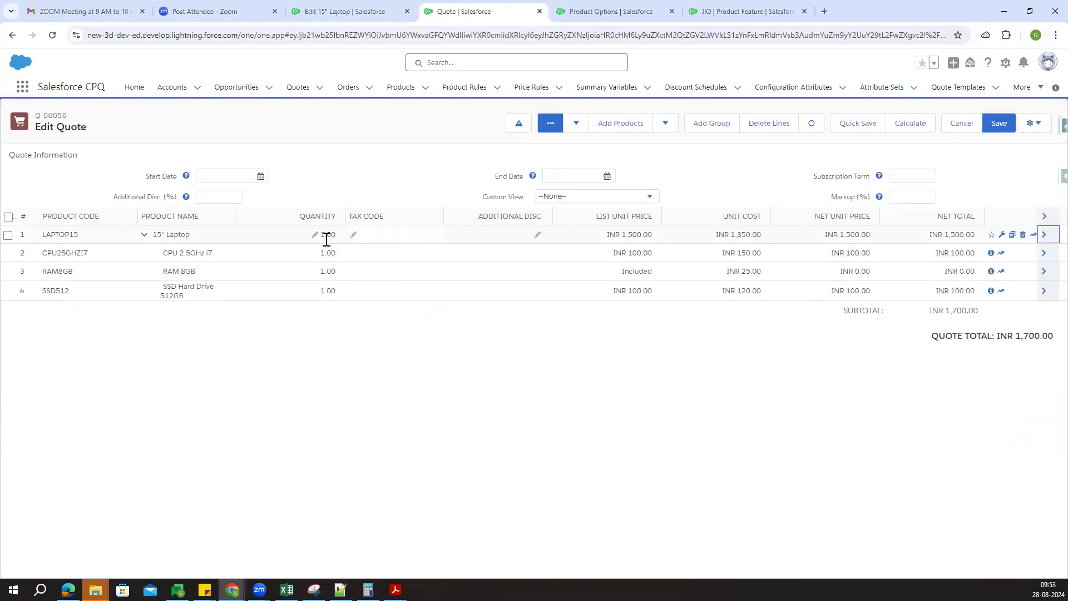
pyautogui.click(1002, 235)
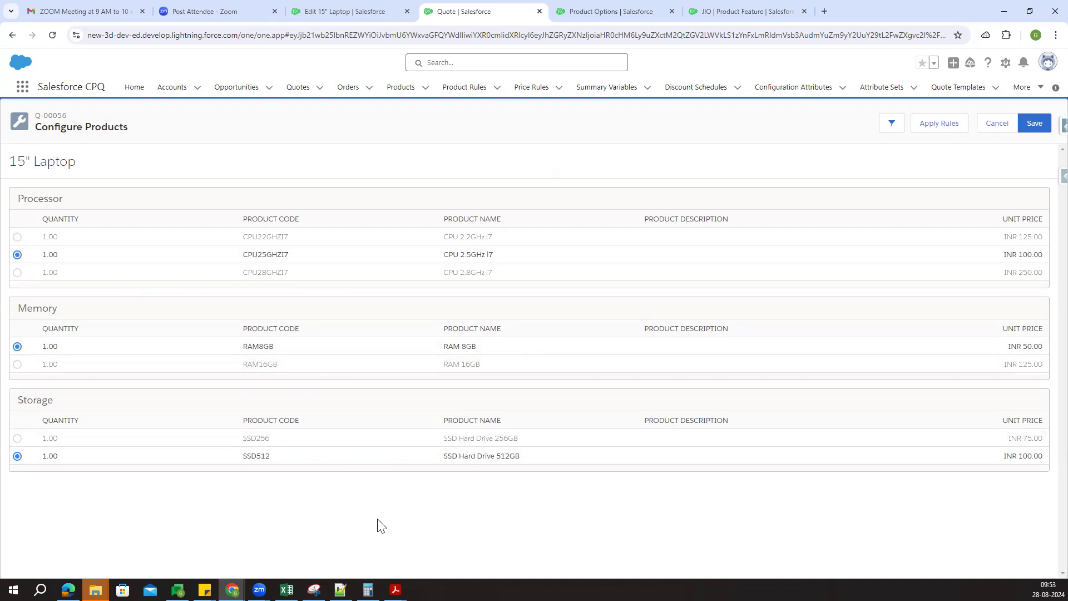
# Set the 15" Laptop's Configured Code Pattern to HP{1}{2}{3}, save the product and check the saved pattern
pyautogui.click(342, 11)
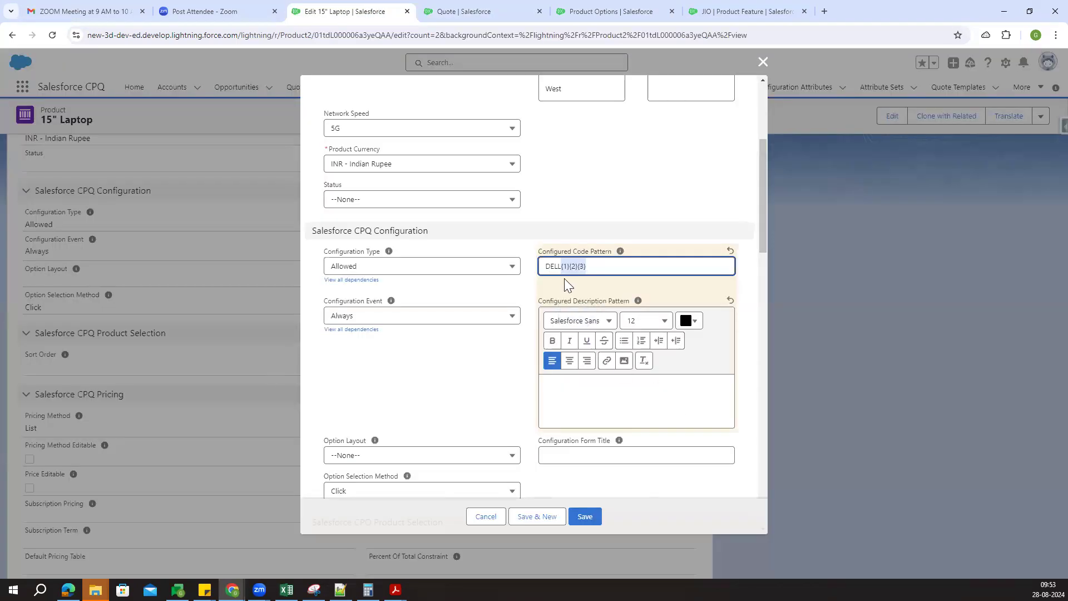
pyautogui.click(591, 266)
pyautogui.moveTo(590, 266); pyautogui.dragTo(523, 274)
pyautogui.press('BackSpace')
pyautogui.click(605, 296)
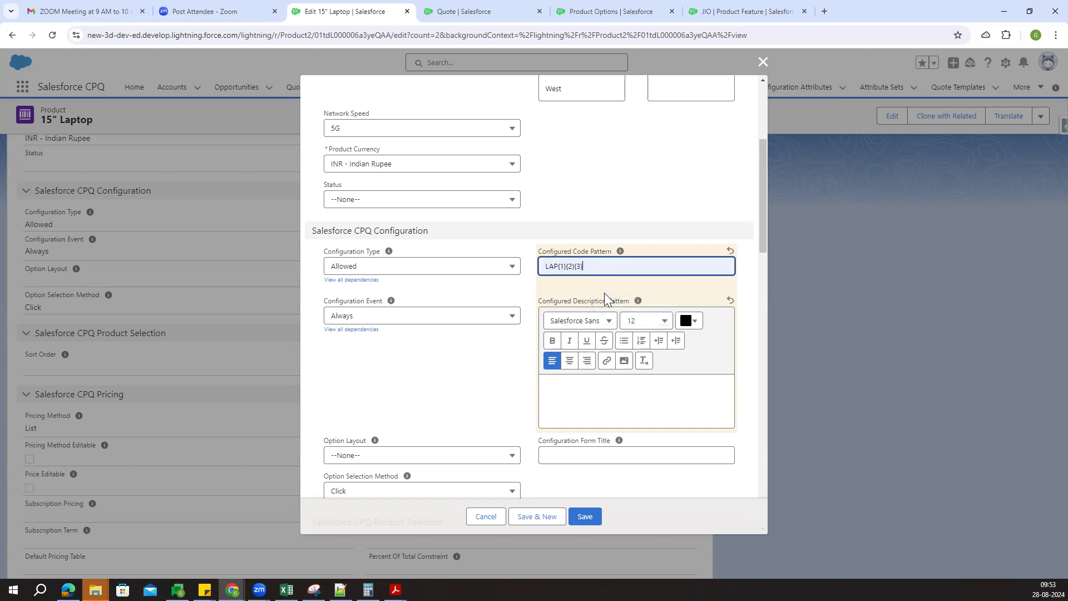
pyautogui.hotkey('ctrl', 'a')
pyautogui.press('BackSpace')
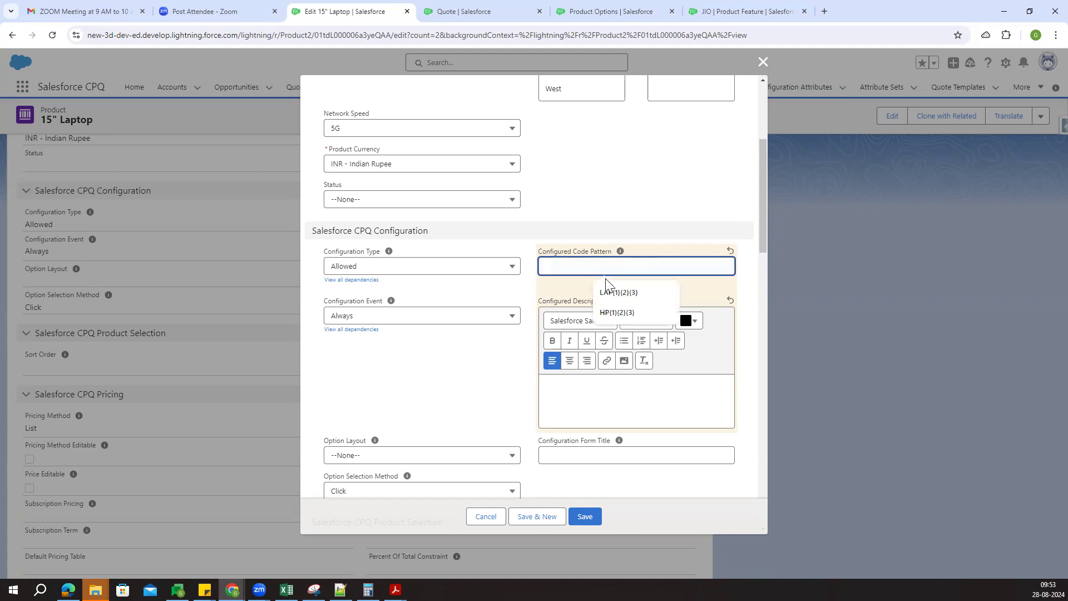
pyautogui.click(605, 293)
pyautogui.click(599, 295)
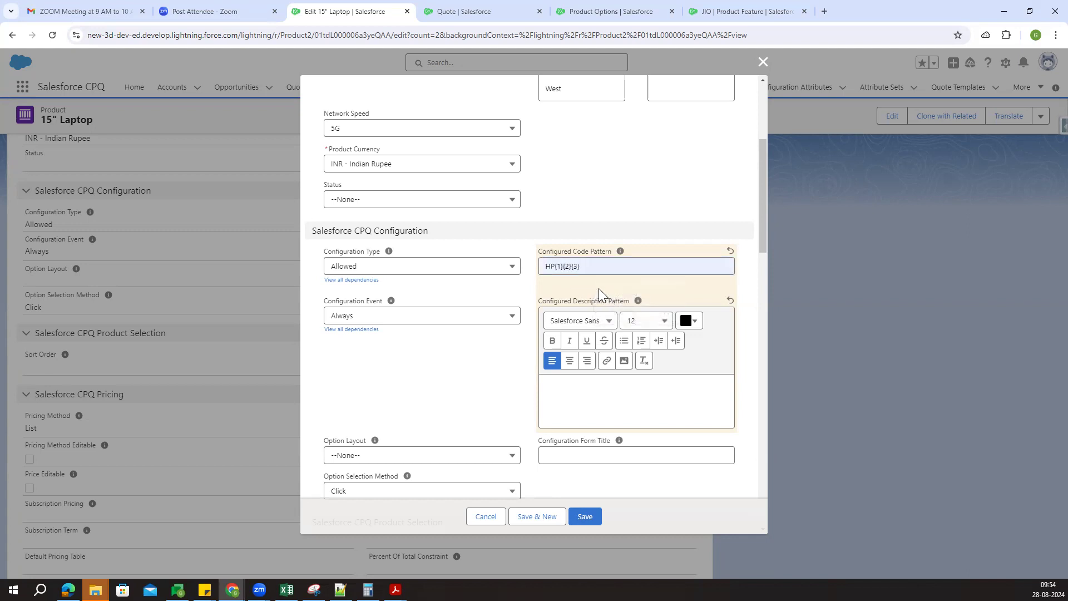
pyautogui.click(585, 516)
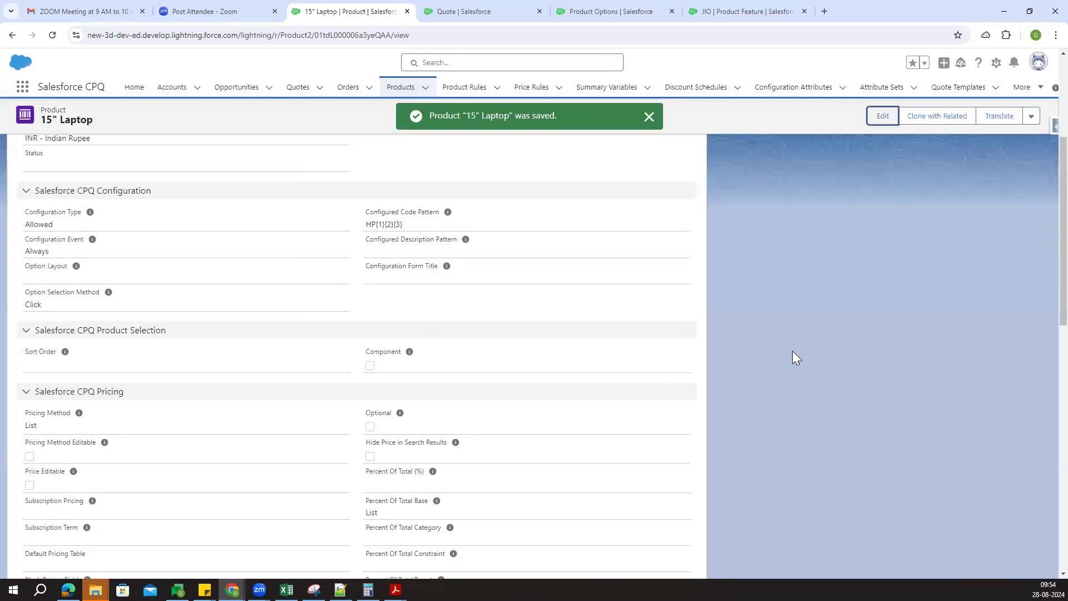
pyautogui.scroll(1, 792, 356)
pyautogui.moveTo(364, 267); pyautogui.dragTo(438, 267)
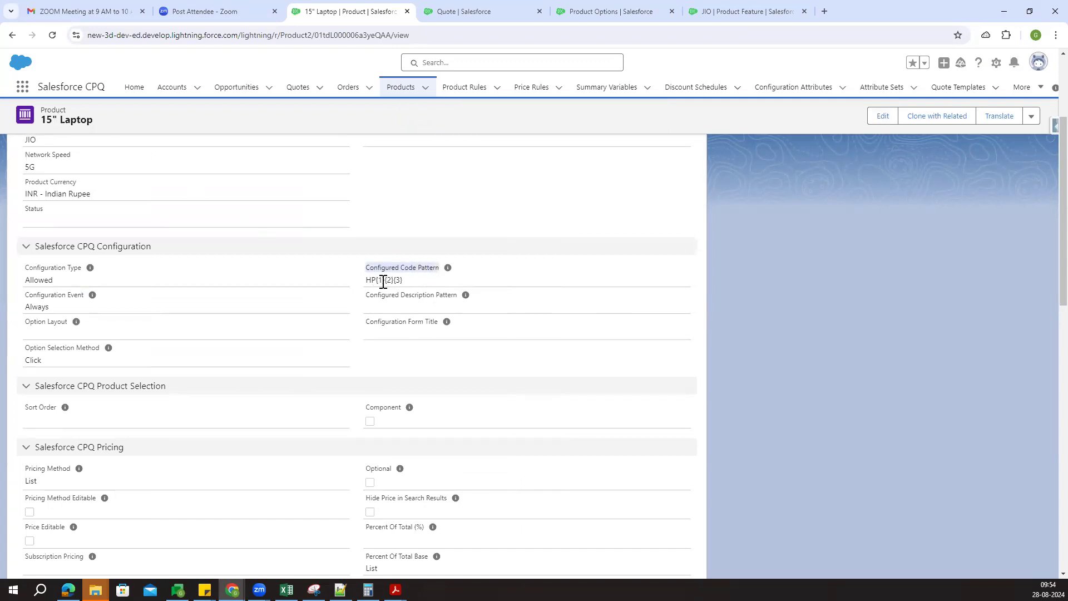
pyautogui.click(475, 9)
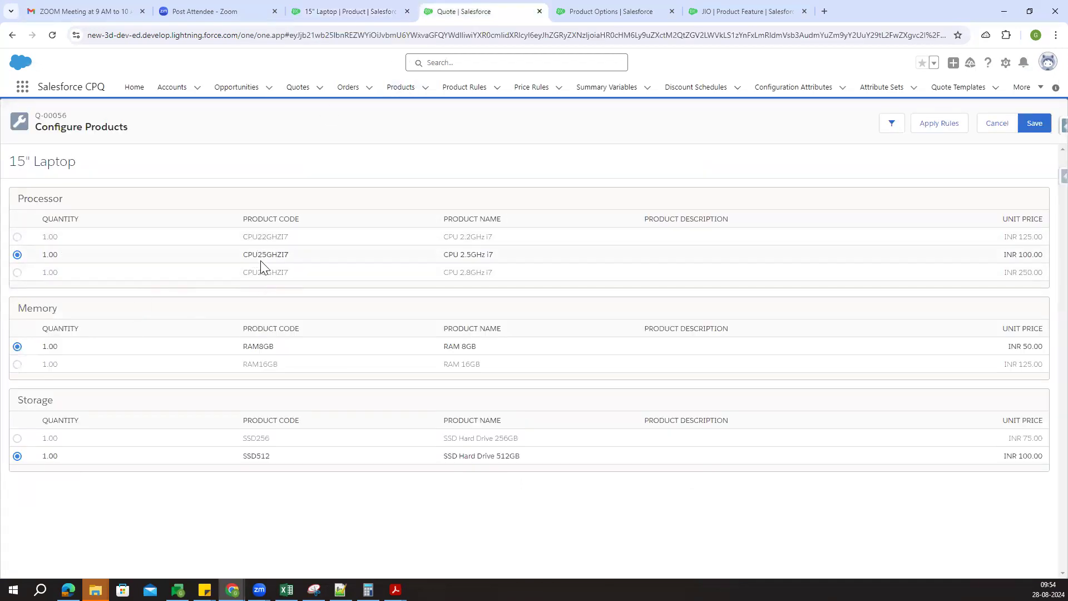
pyautogui.click(18, 238)
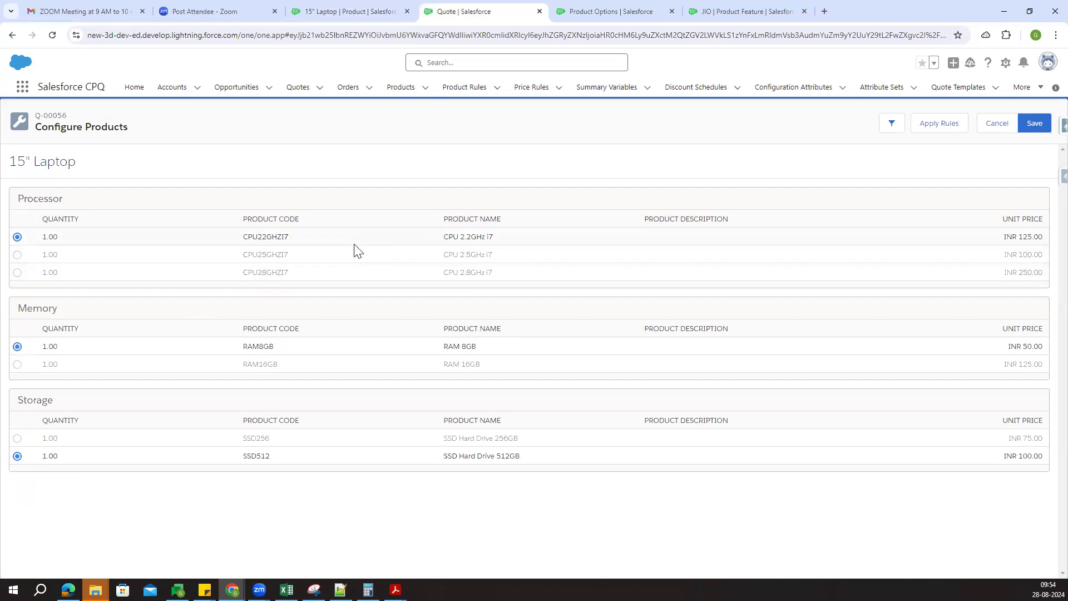
pyautogui.doubleClick(257, 349)
pyautogui.click(257, 349)
pyautogui.doubleClick(247, 363)
pyautogui.click(247, 362)
pyautogui.doubleClick(247, 438)
pyautogui.click(998, 129)
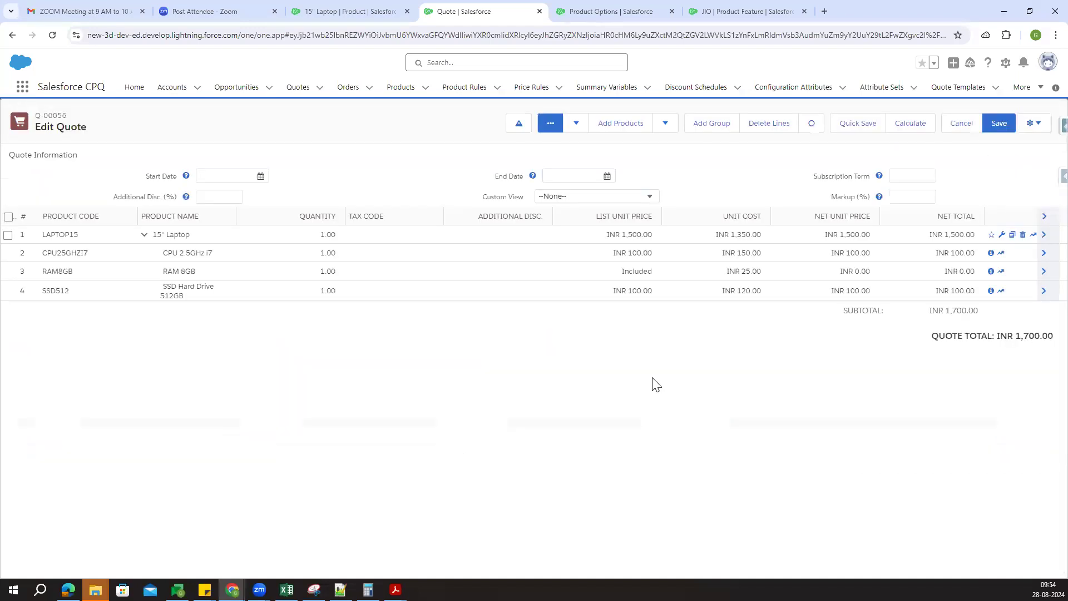
# Leave the quote editor without saving, reopen the quote's lines and delete all of them
pyautogui.click(957, 128)
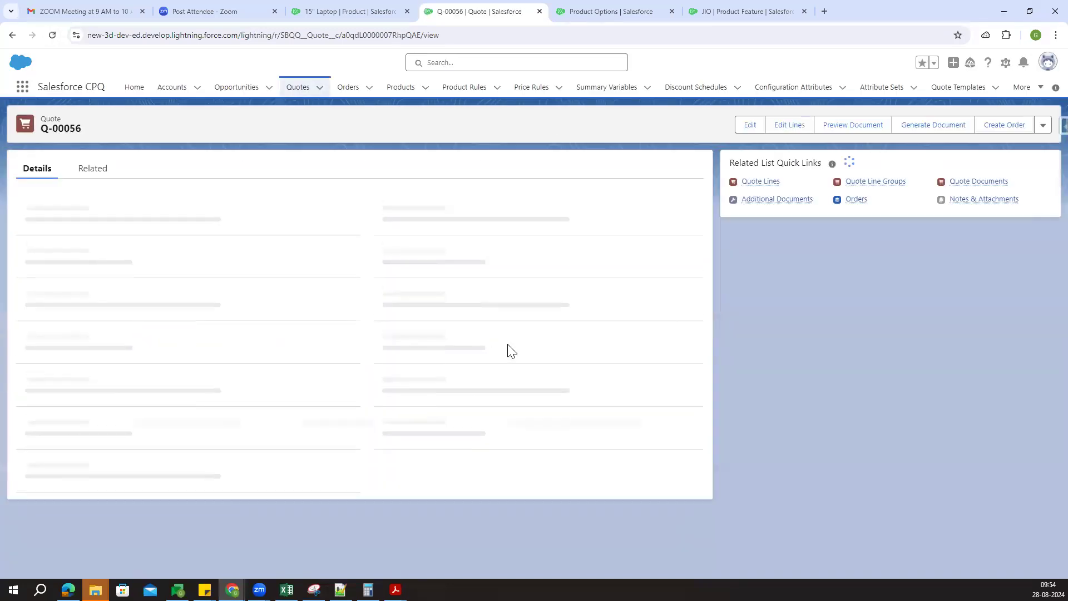
pyautogui.click(776, 122)
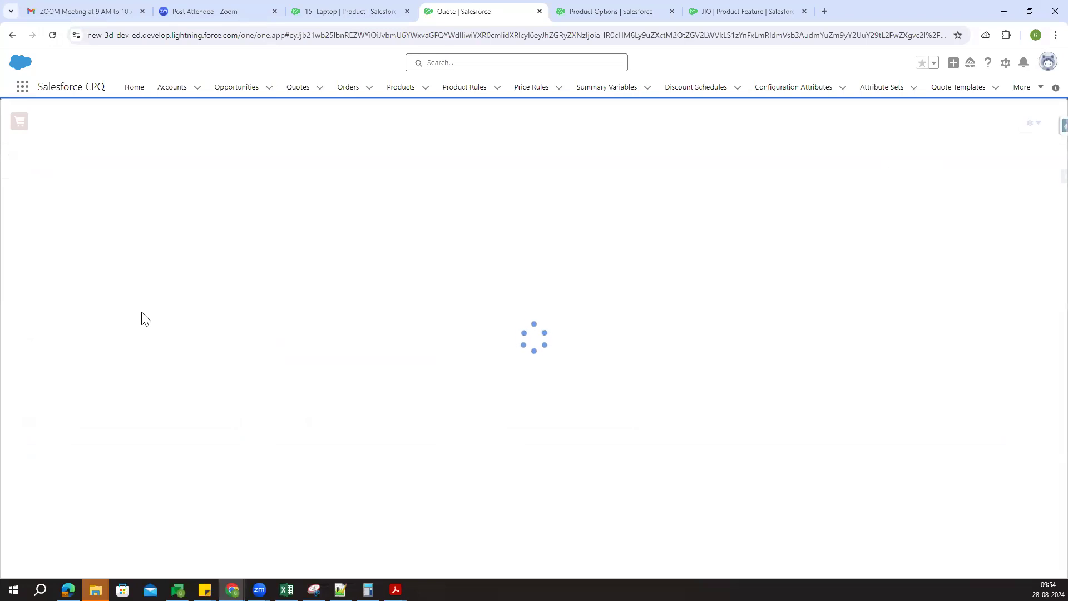
pyautogui.click(8, 217)
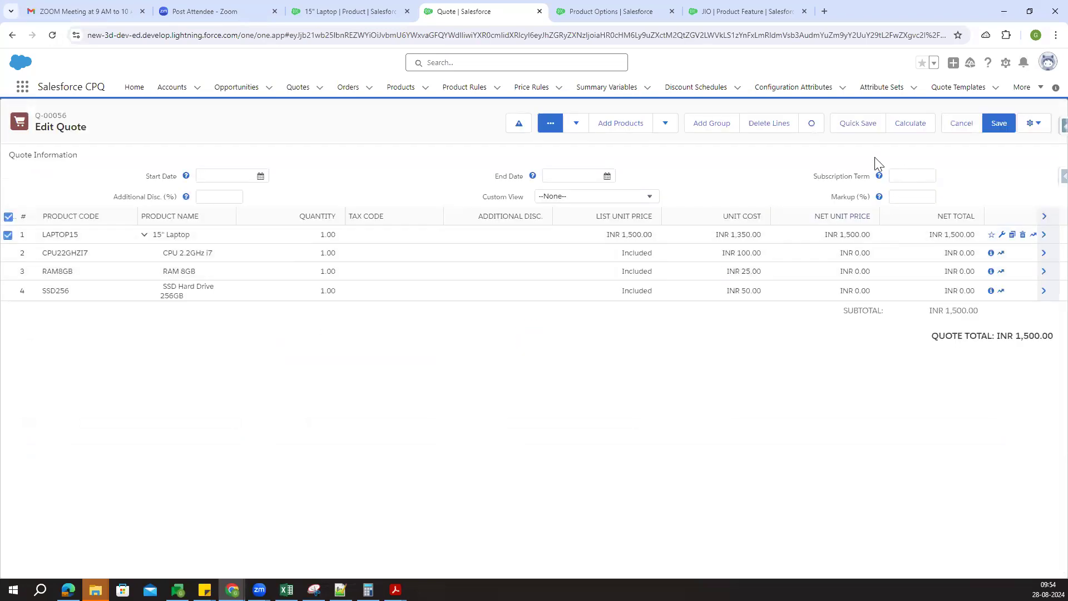
pyautogui.click(771, 125)
# Start adding products to the quote and search for "lap" with the product filter cleared
pyautogui.click(617, 125)
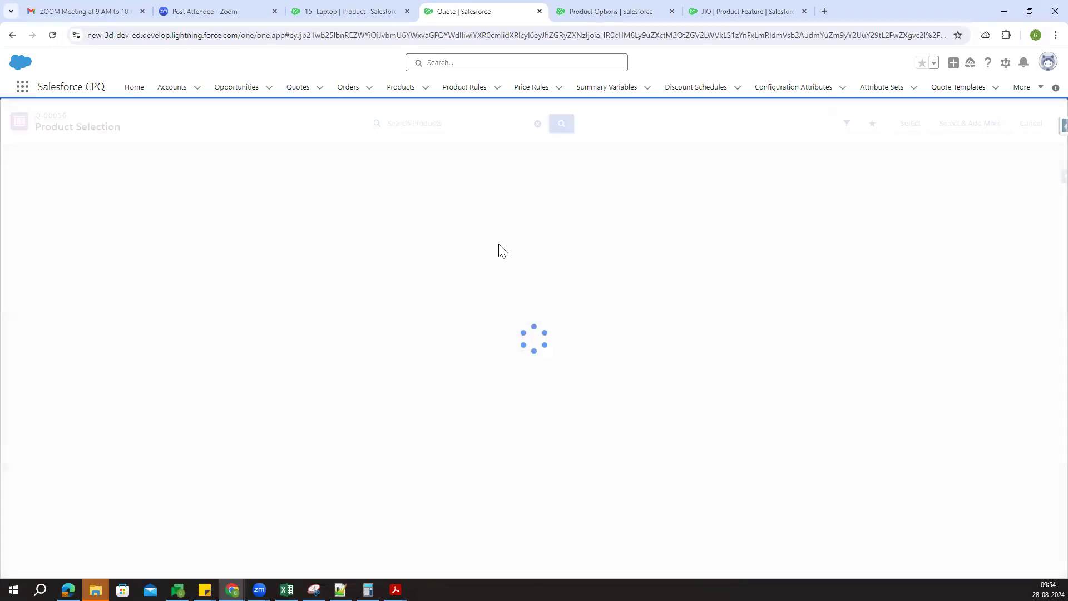
pyautogui.click(418, 124)
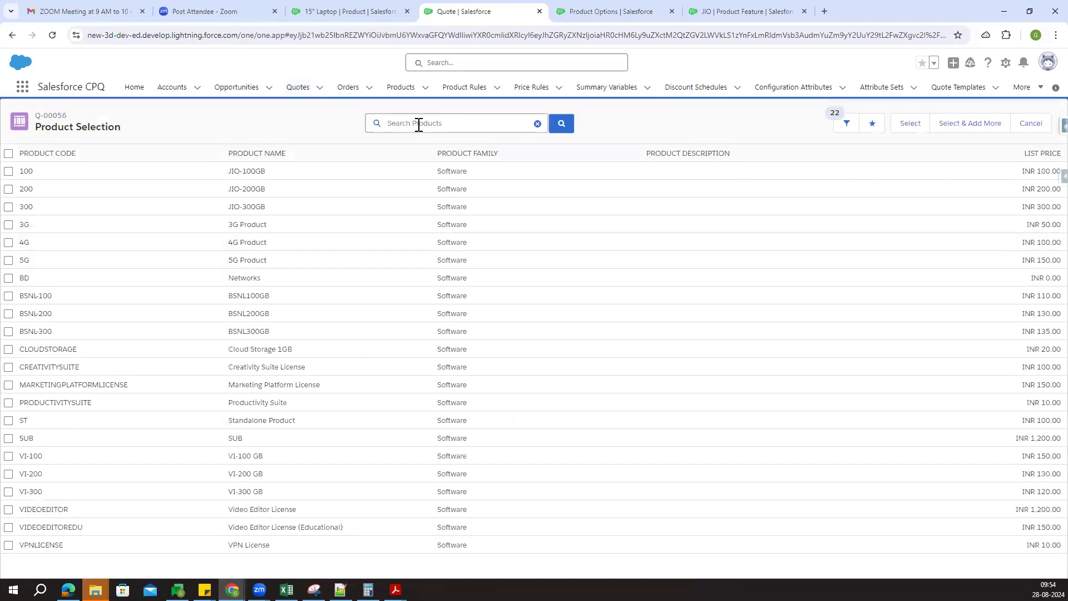
pyautogui.write('lap')
pyautogui.press('Return')
pyautogui.click(845, 125)
pyautogui.click(981, 191)
pyautogui.click(978, 201)
pyautogui.click(955, 217)
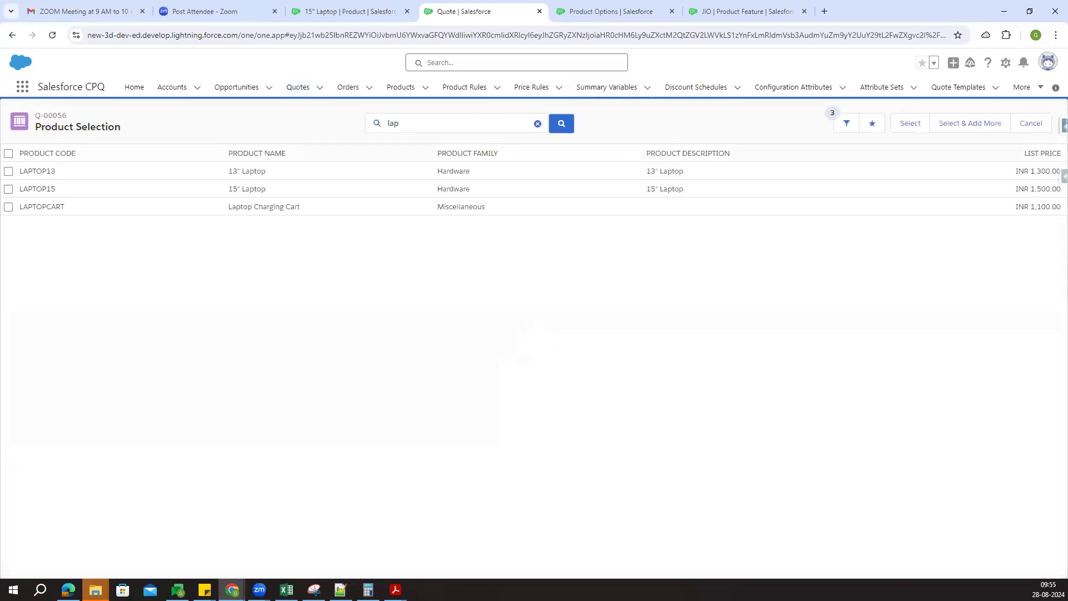
# Add the 15" Laptop to the quote with RAM 16GB as its memory option and save the configuration
pyautogui.click(8, 189)
pyautogui.click(916, 126)
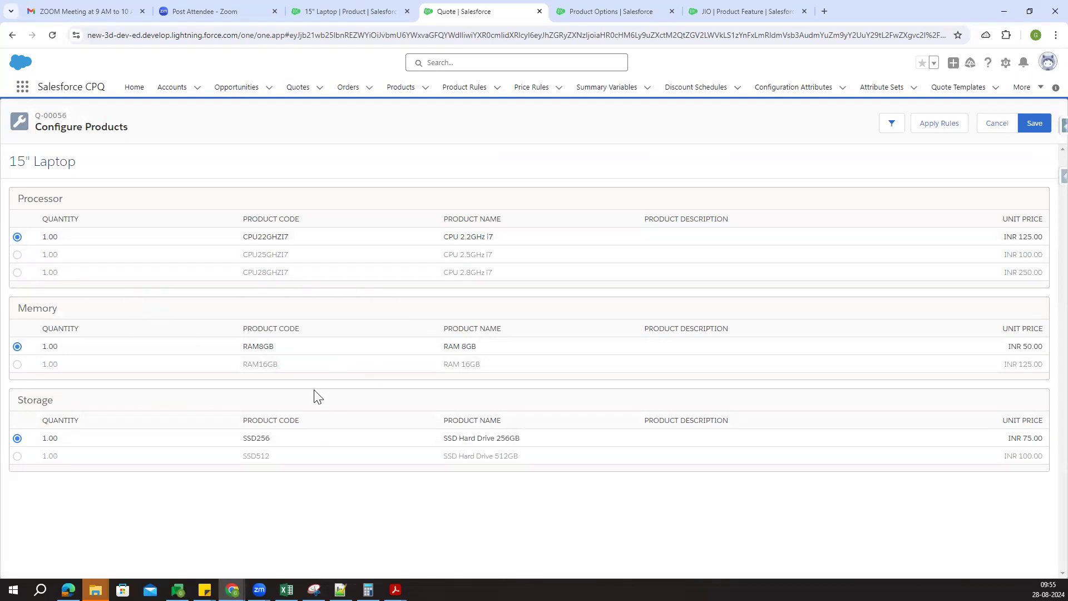
pyautogui.click(18, 365)
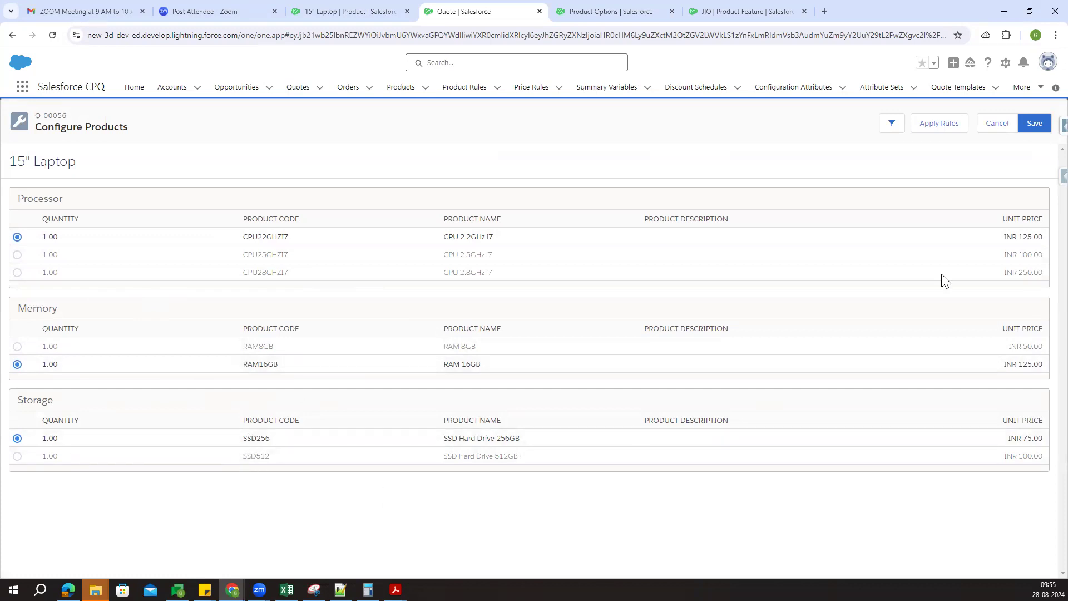
pyautogui.click(1034, 123)
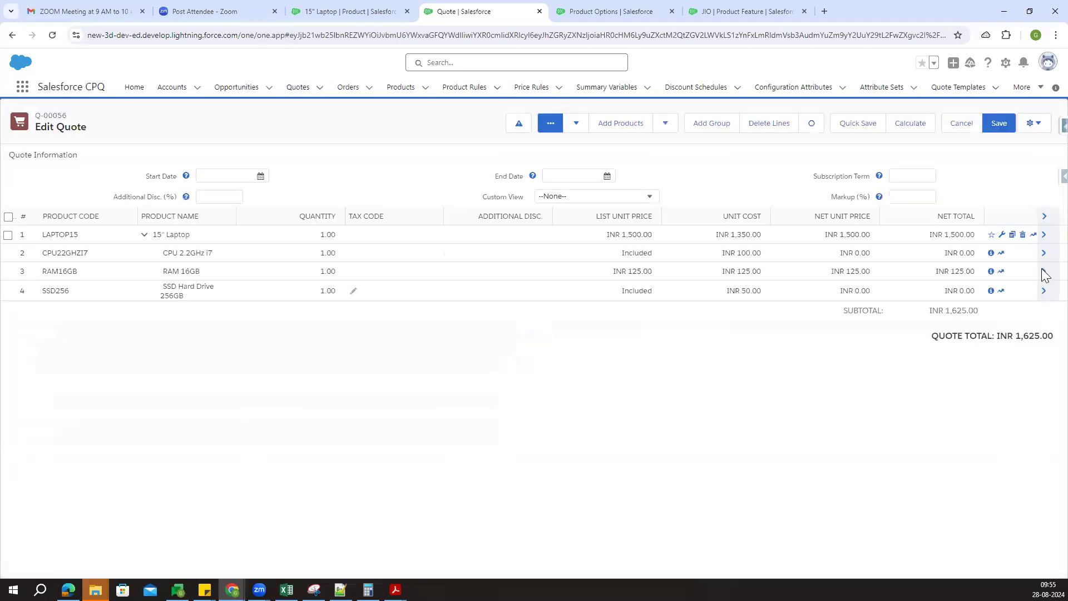
# Examine the laptop line's Package Product Code and compare it with the product's Configured Code Pattern
pyautogui.click(1044, 235)
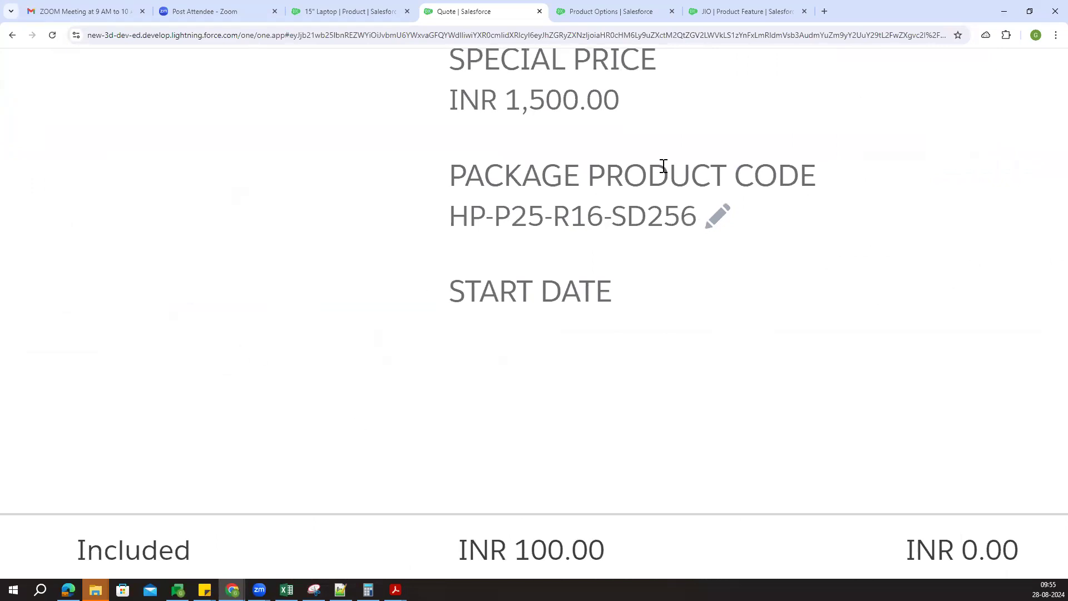
pyautogui.scroll(-5, 580, 206)
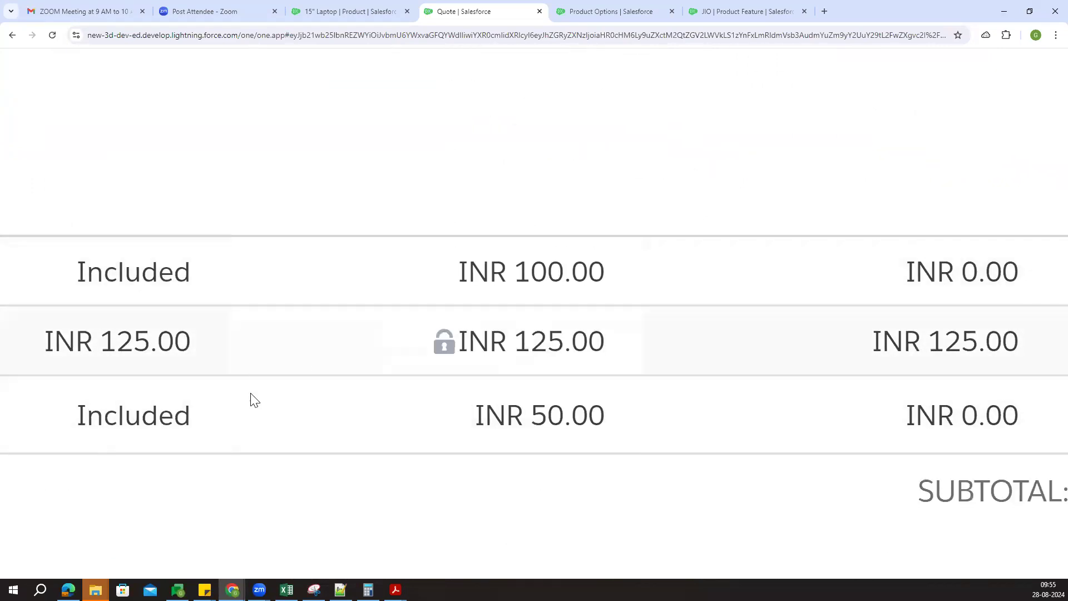
pyautogui.scroll(5, 377, 455)
pyautogui.scroll(2, 373, 384)
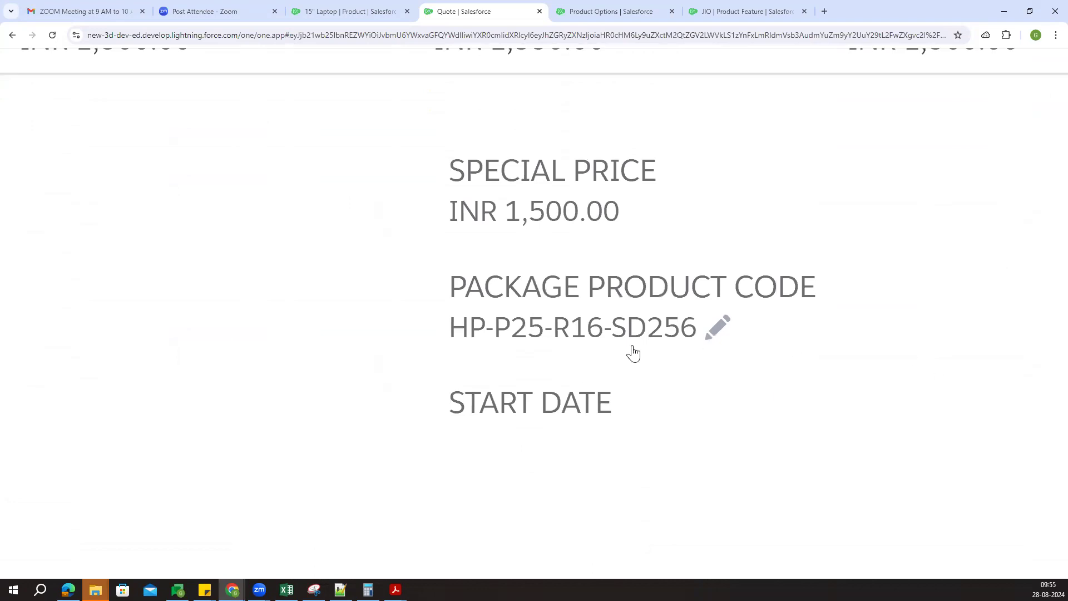
pyautogui.click(333, 10)
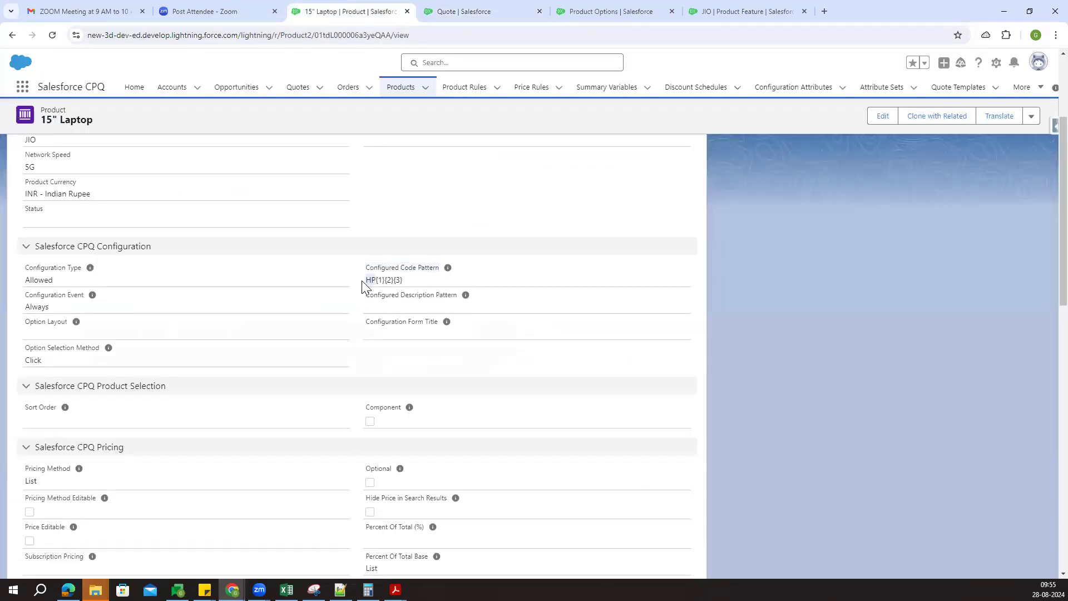
pyautogui.click(450, 11)
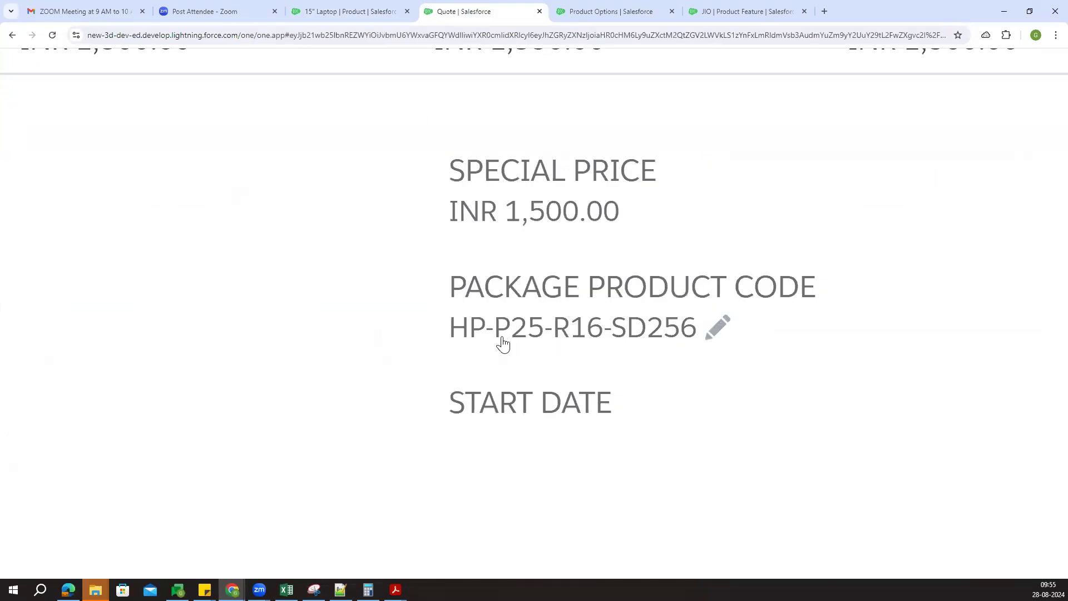
# Open the processor options PO-000000, PO-000001 and PO-000003 from the 15" Laptop's options list in separate browser tabs
pyautogui.click(625, 11)
pyautogui.rightClick(84, 188)
pyautogui.click(111, 198)
pyautogui.rightClick(82, 209)
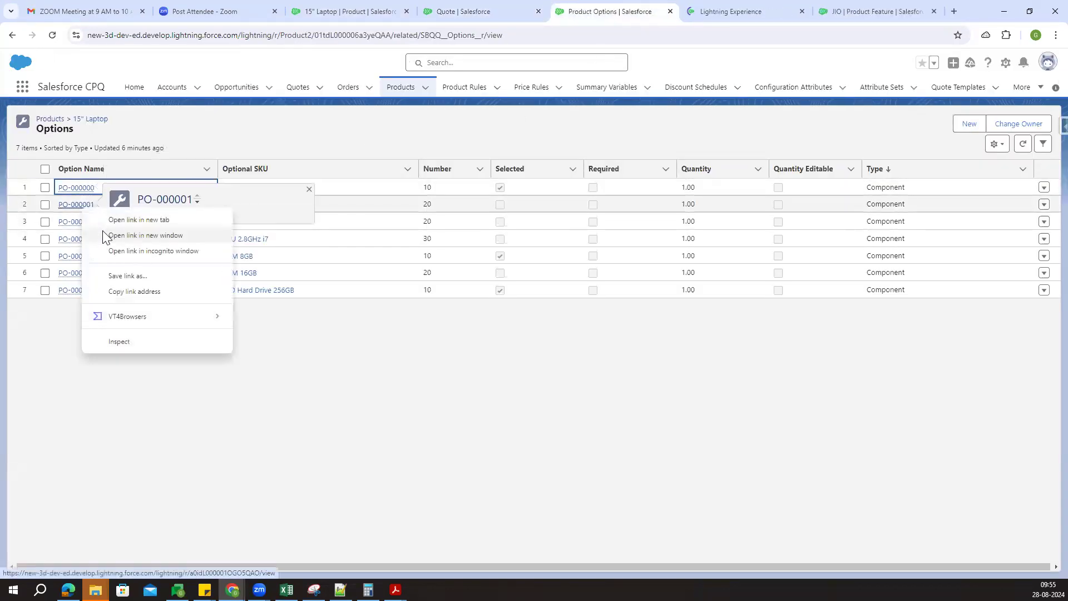
pyautogui.click(109, 218)
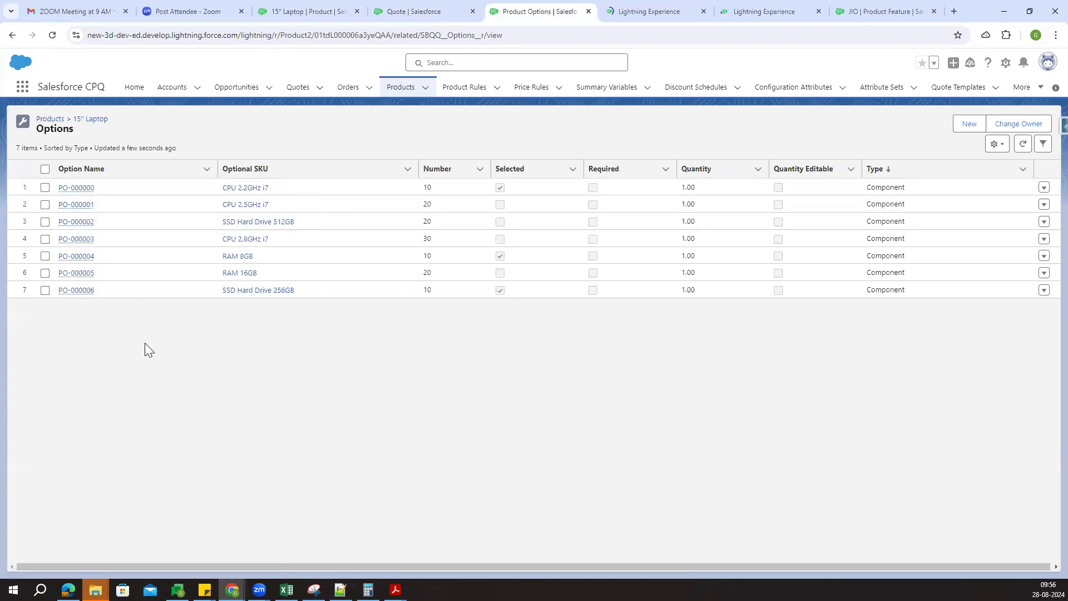
pyautogui.rightClick(94, 241)
pyautogui.click(111, 251)
# Check the Component Code and Optional SKU of option PO-000000, and return to the 15" Laptop's options list
pyautogui.click(557, 11)
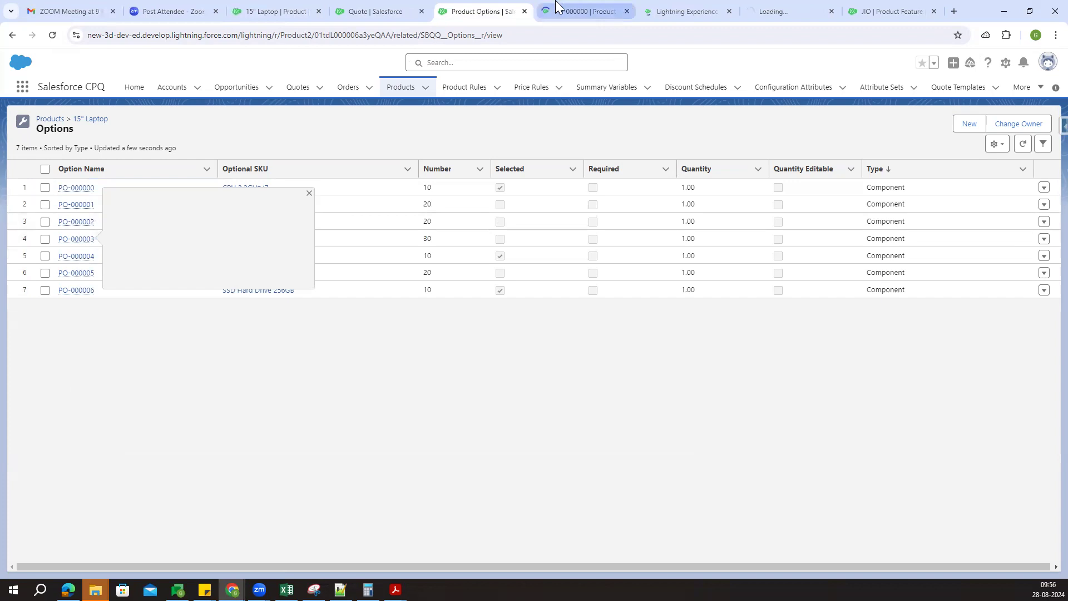
pyautogui.scroll(-5, 195, 355)
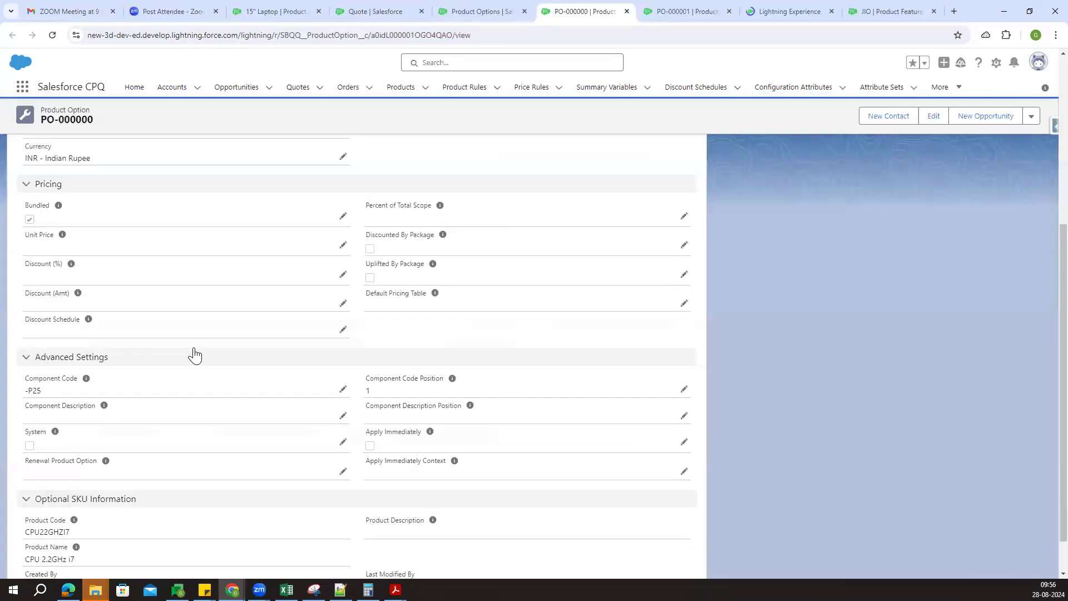
pyautogui.moveTo(26, 390); pyautogui.dragTo(62, 389)
pyautogui.scroll(5, 220, 291)
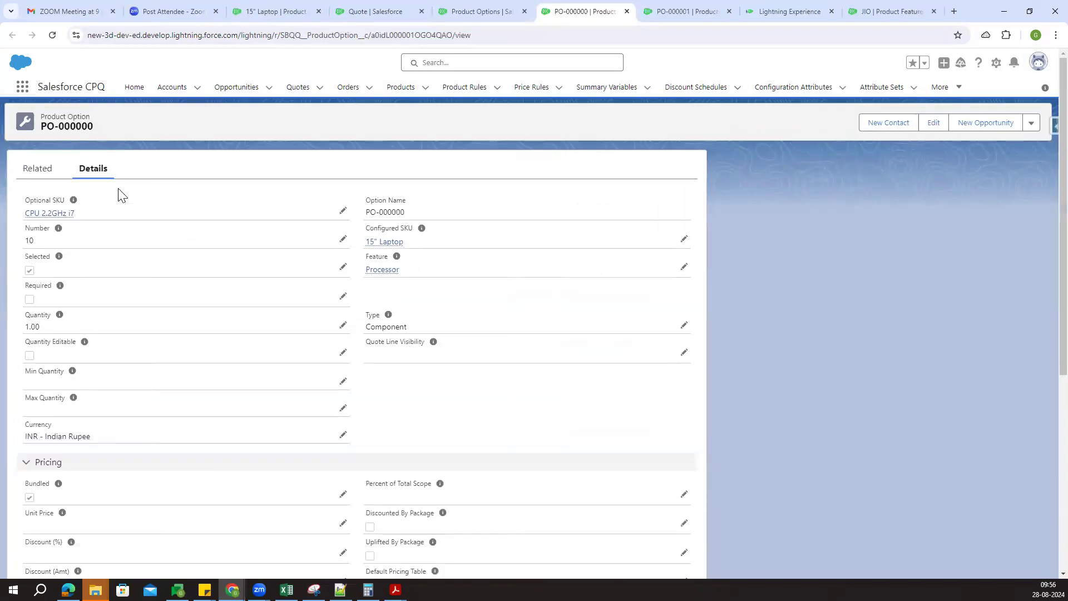
pyautogui.moveTo(91, 224); pyautogui.dragTo(24, 219)
pyautogui.scroll(-5, 150, 250)
pyautogui.moveTo(23, 390); pyautogui.dragTo(45, 390)
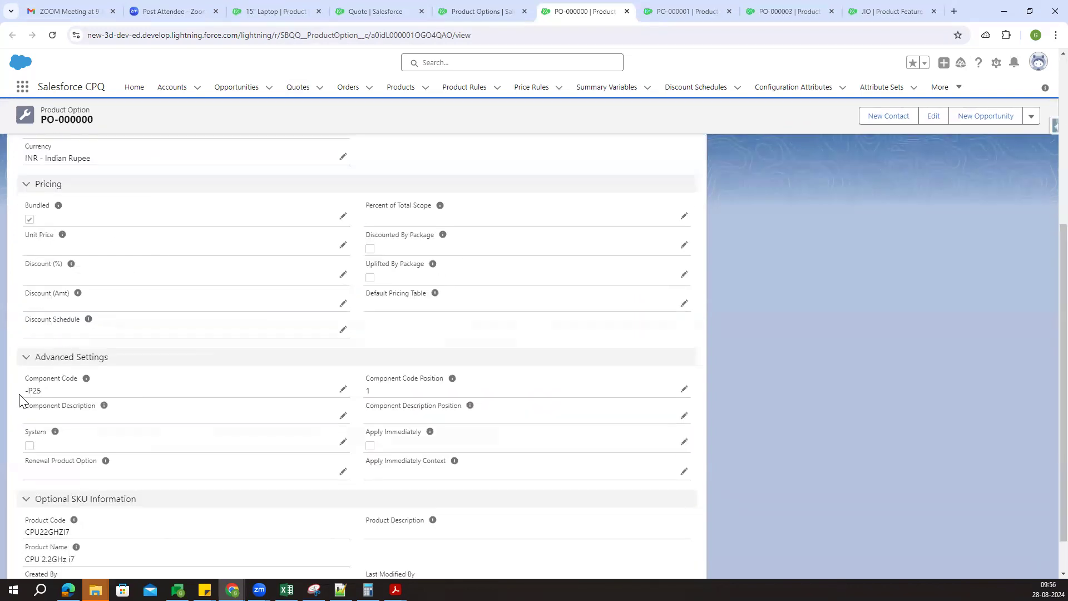
pyautogui.click(497, 8)
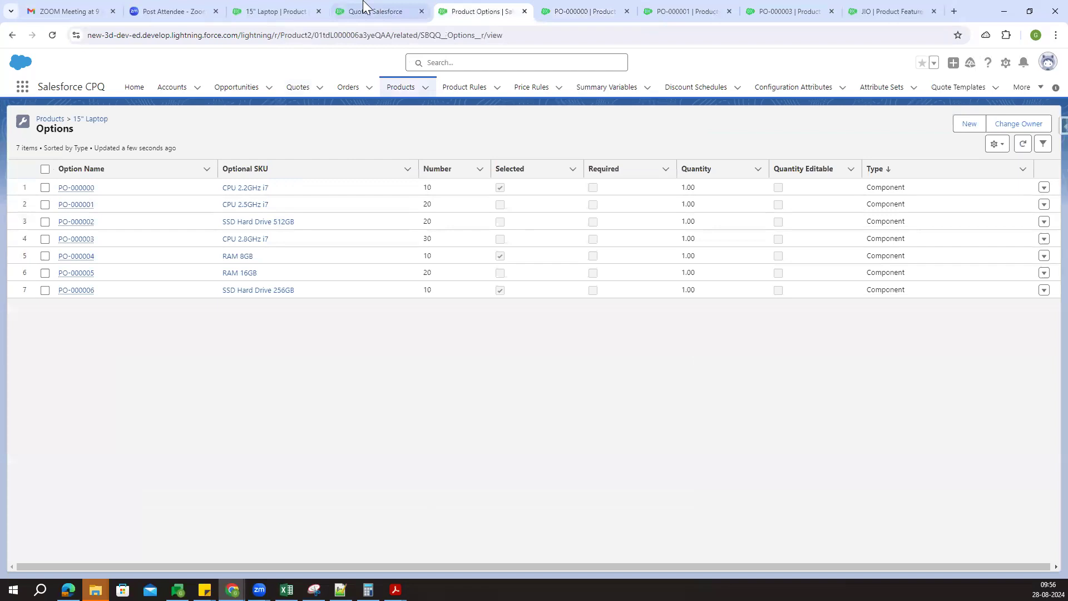
# Open option PO-000005 (RAM 16GB) in a separate browser tab, check its Component Code, and return to the 15" Laptop's options list
pyautogui.click(377, 11)
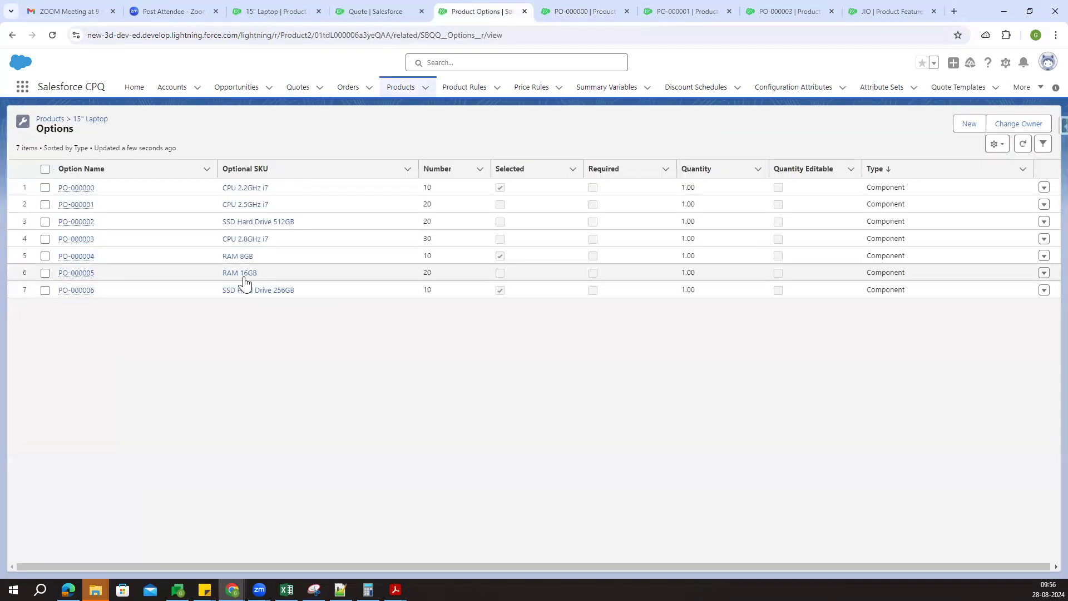
pyautogui.rightClick(84, 274)
pyautogui.click(177, 331)
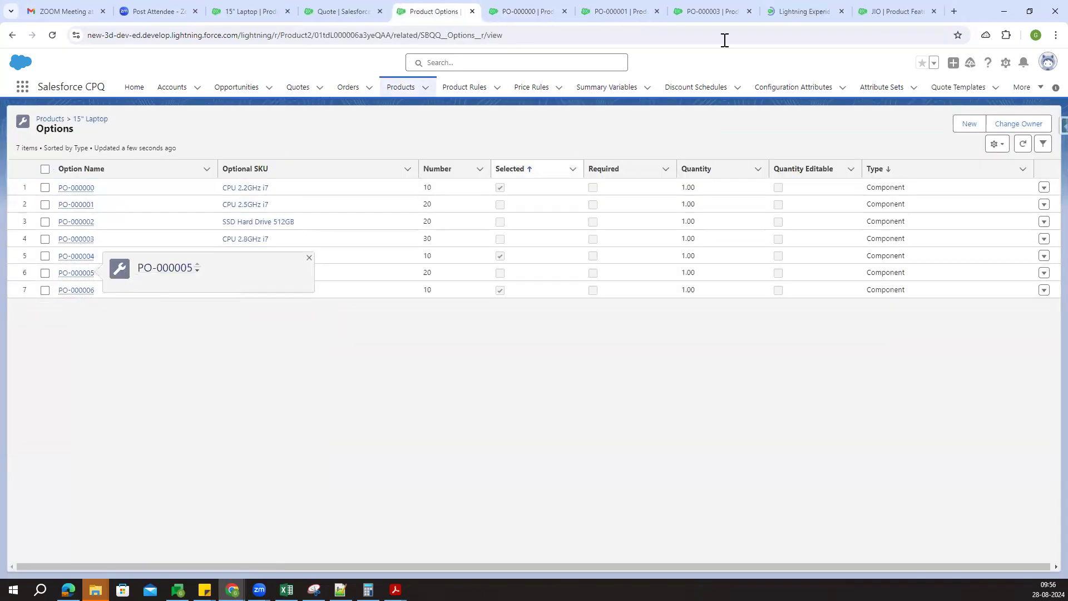
pyautogui.click(800, 10)
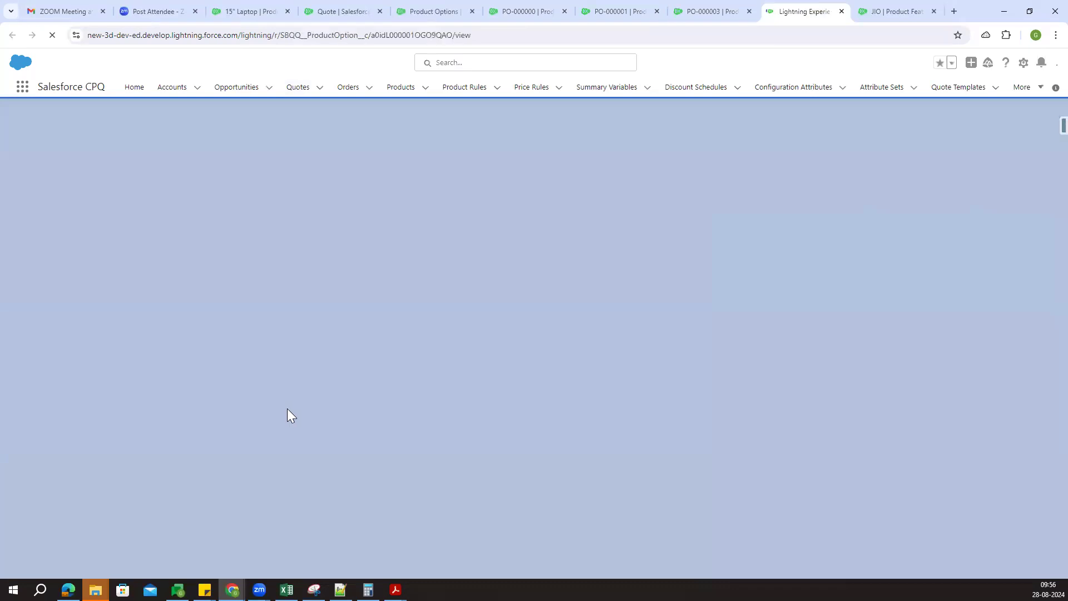
pyautogui.scroll(-6, 172, 402)
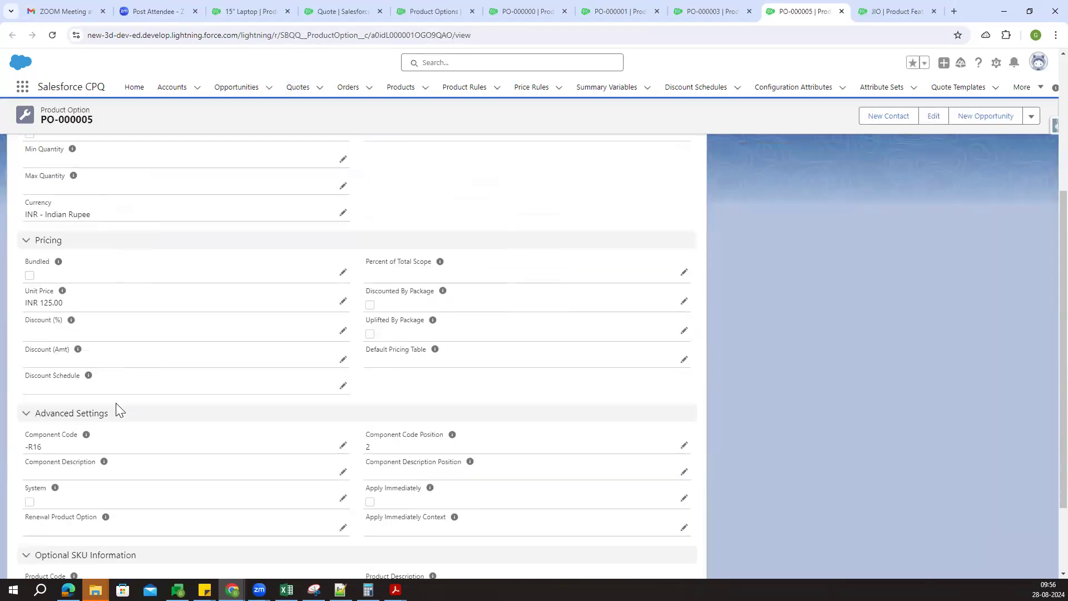
pyautogui.moveTo(22, 345); pyautogui.dragTo(65, 350)
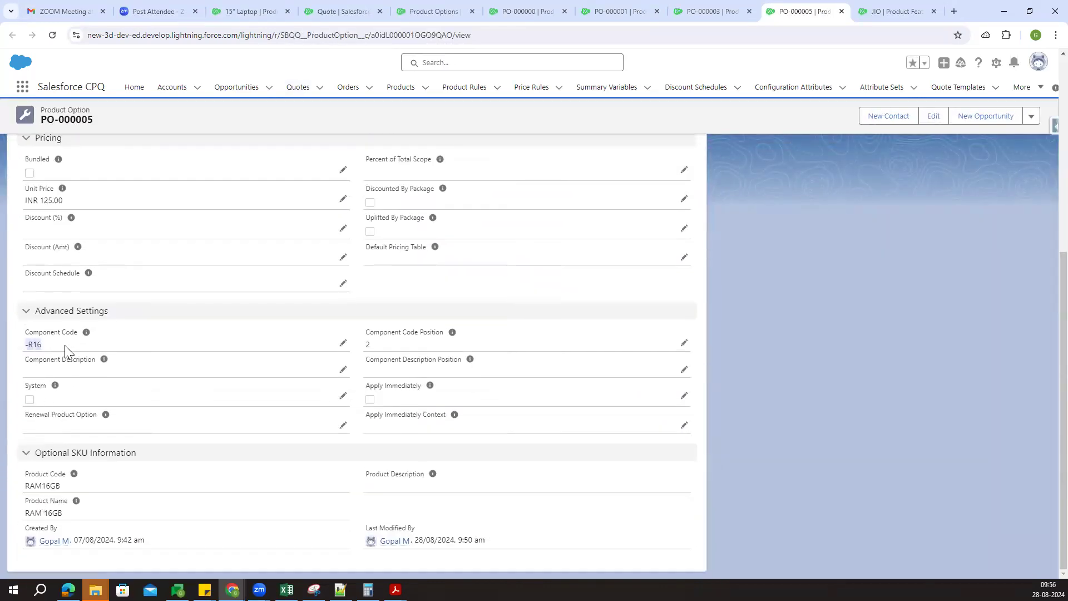
pyautogui.click(457, 10)
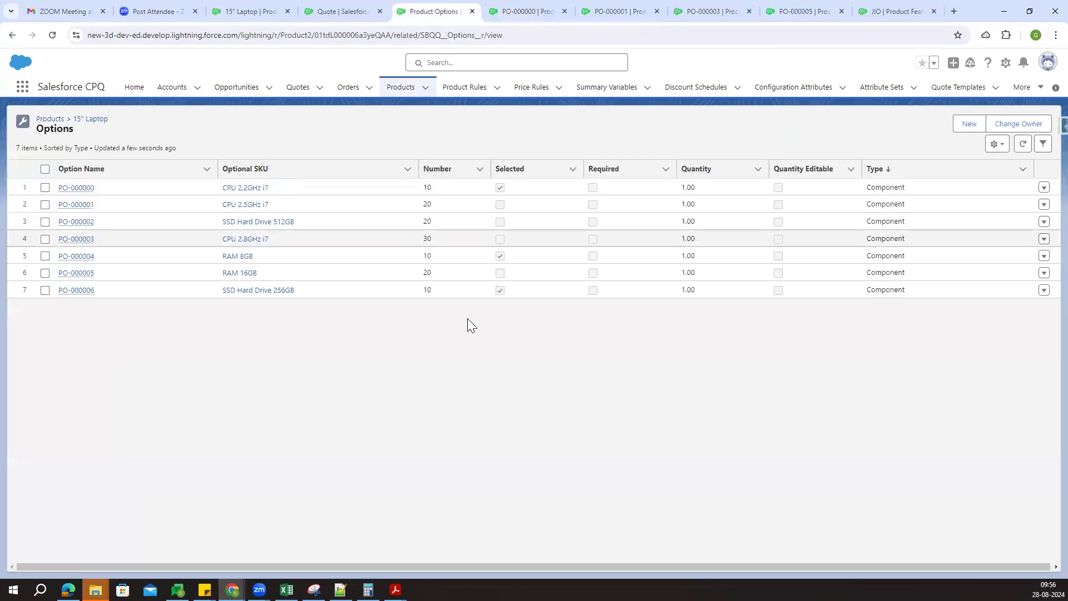
# Check the hard drive on the quote, then inspect the Component Code of its option PO-000006 in a separate browser tab
pyautogui.click(378, 5)
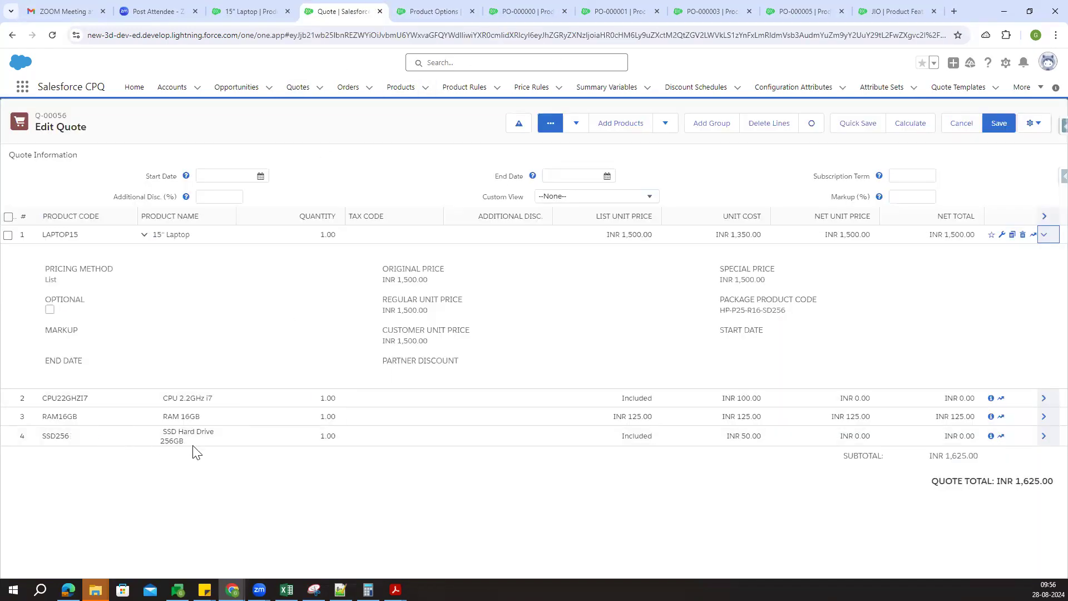
pyautogui.click(457, 10)
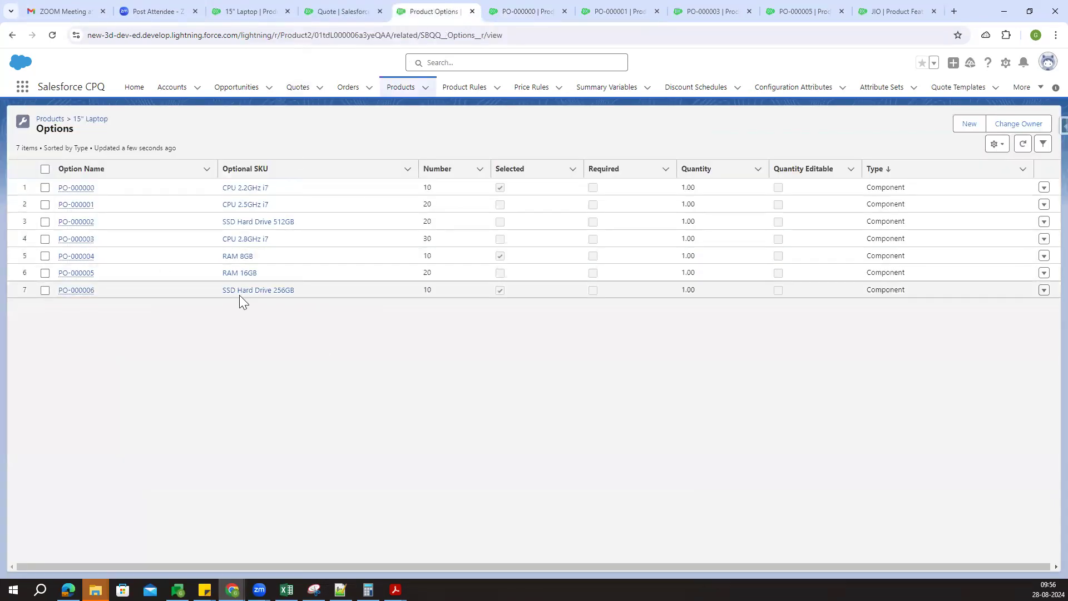
pyautogui.click(89, 292)
pyautogui.rightClick(90, 291)
pyautogui.click(167, 316)
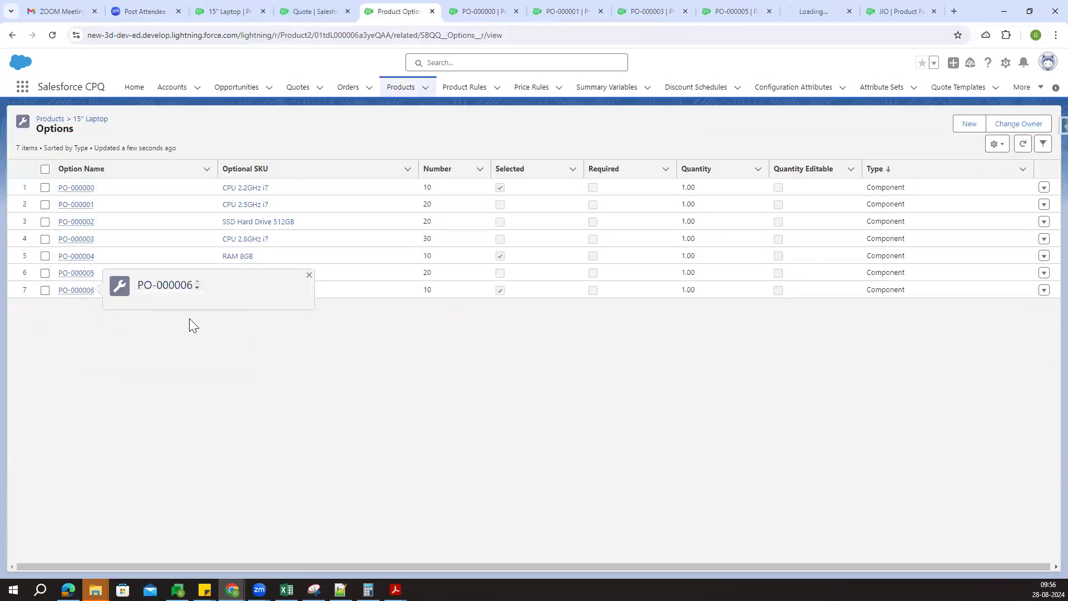
pyautogui.click(819, 7)
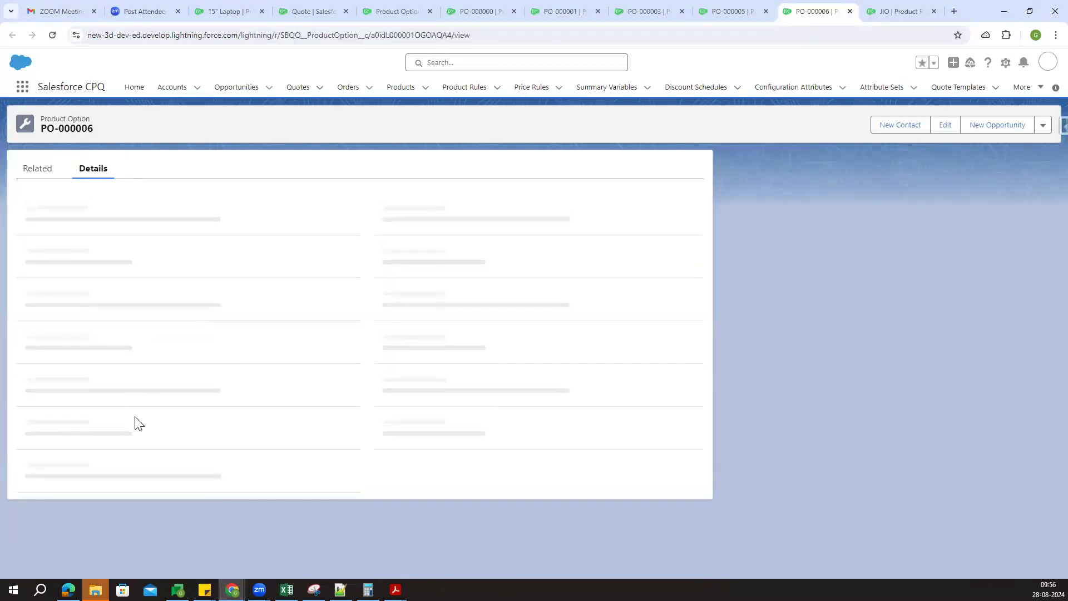
pyautogui.scroll(-10, 135, 422)
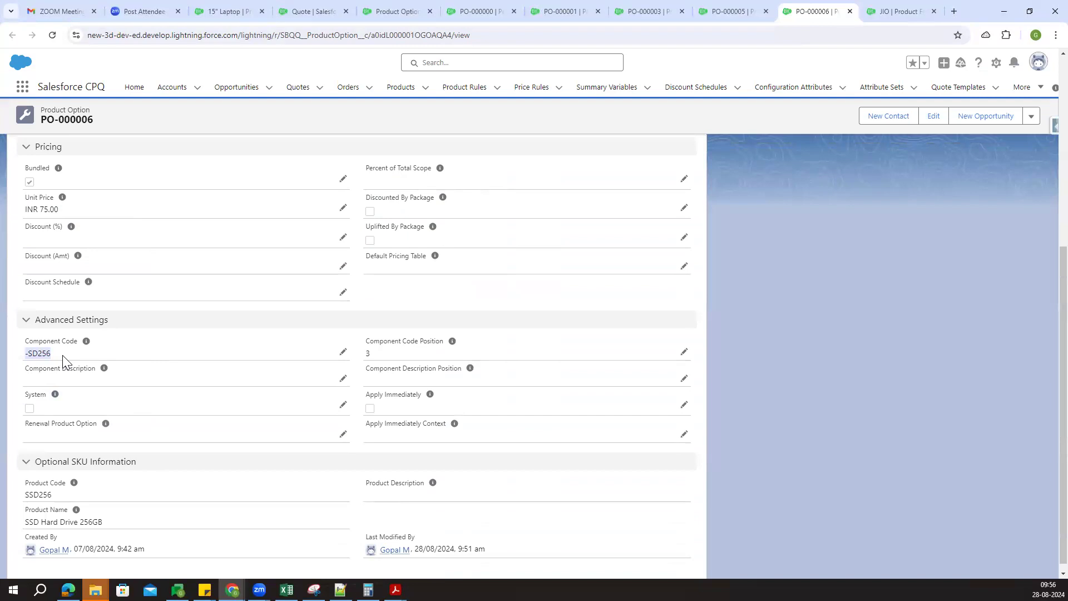
pyautogui.click(397, 11)
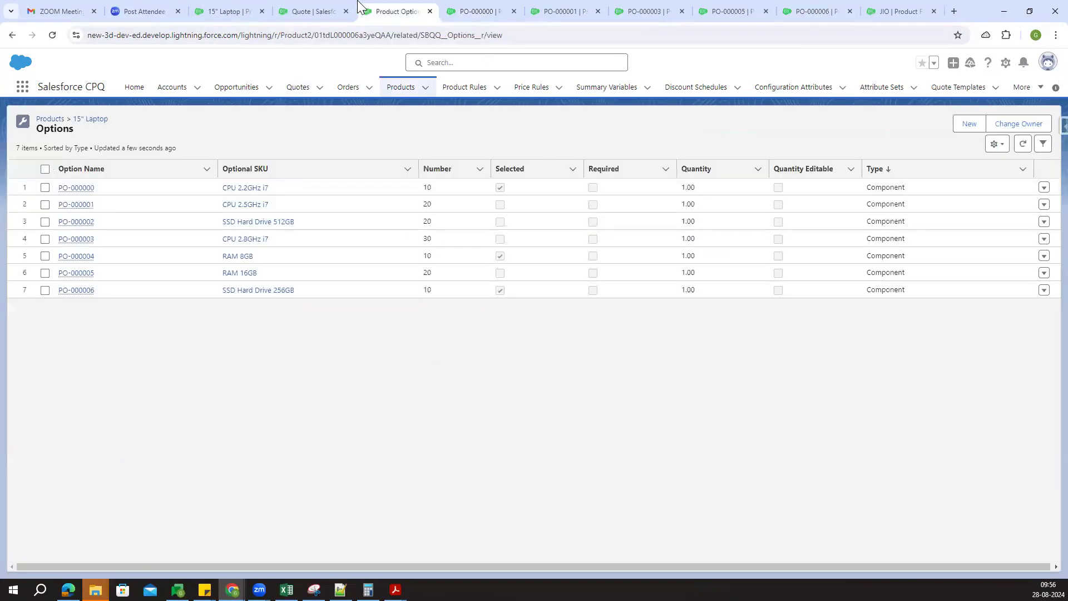
# Enlarge the quote line editor to examine the 15" Laptop line's Package Product Code, then restore the normal page zoom
pyautogui.click(313, 11)
pyautogui.scroll(5, 562, 287)
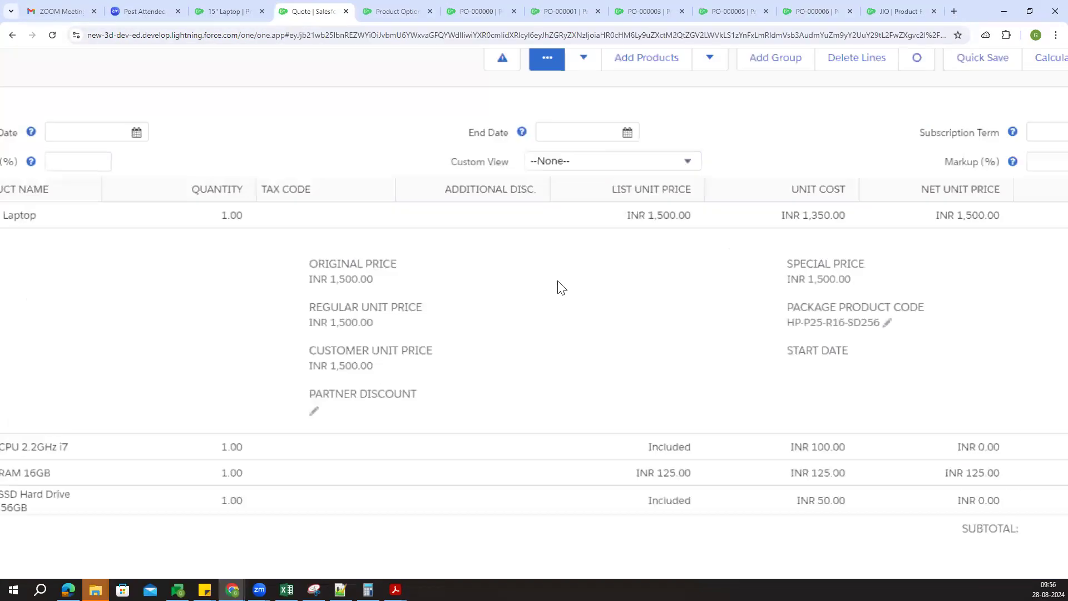
pyautogui.hscroll(10, 561, 288)
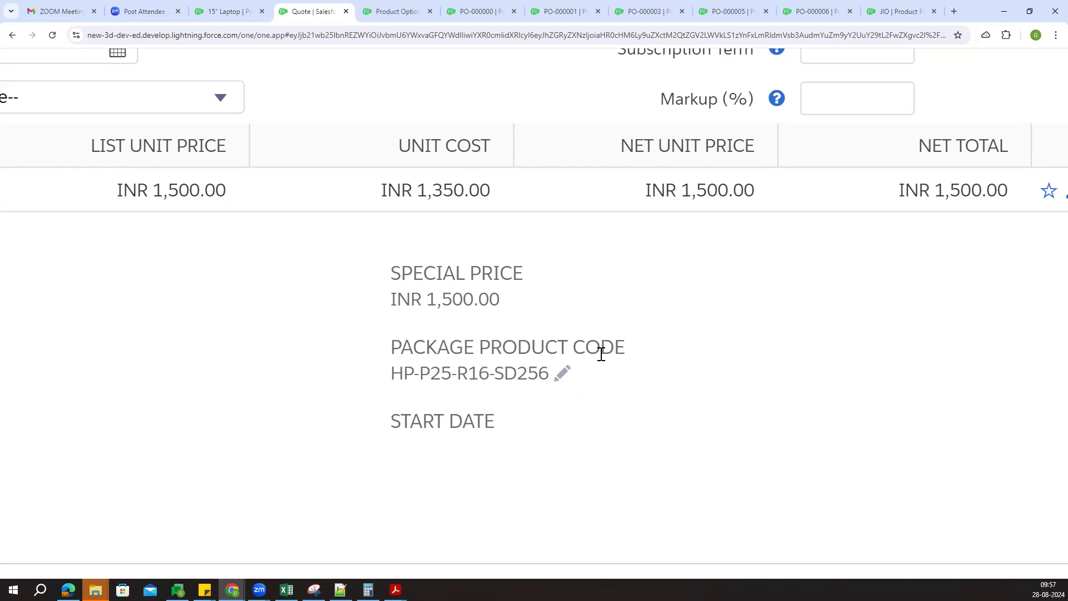
pyautogui.moveTo(632, 356); pyautogui.dragTo(397, 348)
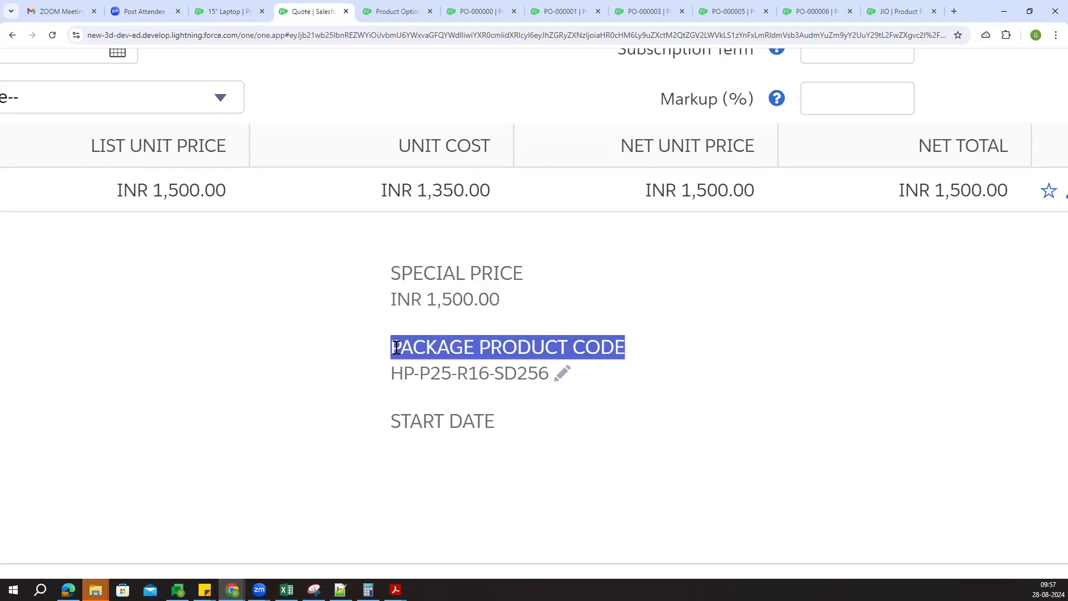
pyautogui.click(746, 352)
pyautogui.hotkey('ctrl', '0')
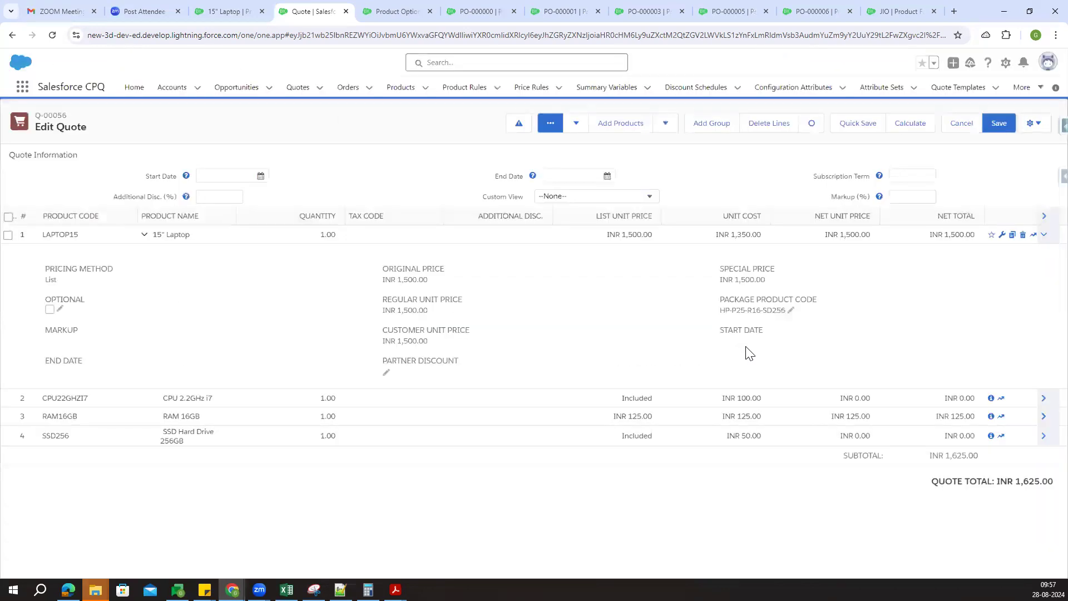
# Examine the Configured Code Pattern and Configured Description Pattern fields on the 15" Laptop product record
pyautogui.click(247, 8)
pyautogui.moveTo(365, 268); pyautogui.dragTo(440, 276)
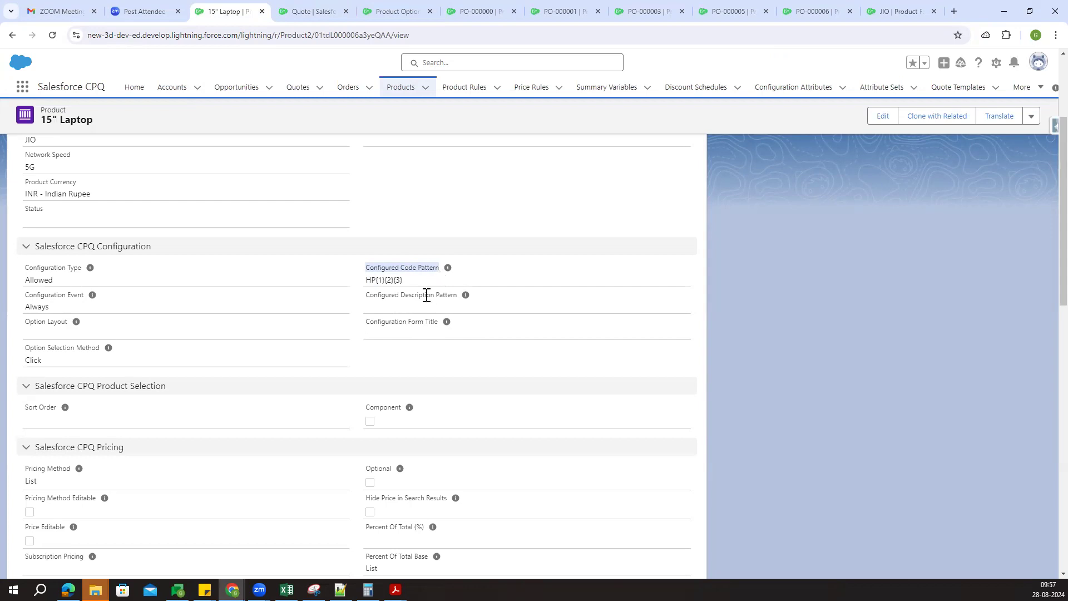
pyautogui.moveTo(362, 304); pyautogui.dragTo(445, 308)
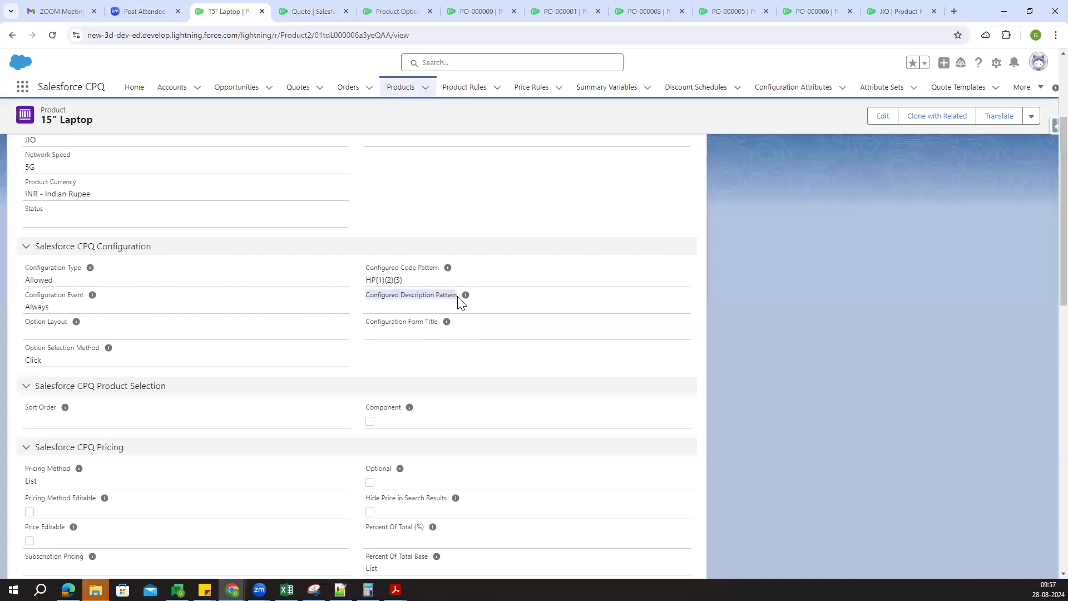
# Examine the Component Description and Component Description Position fields in the Advanced Settings of processor option PO-000000
pyautogui.click(396, 9)
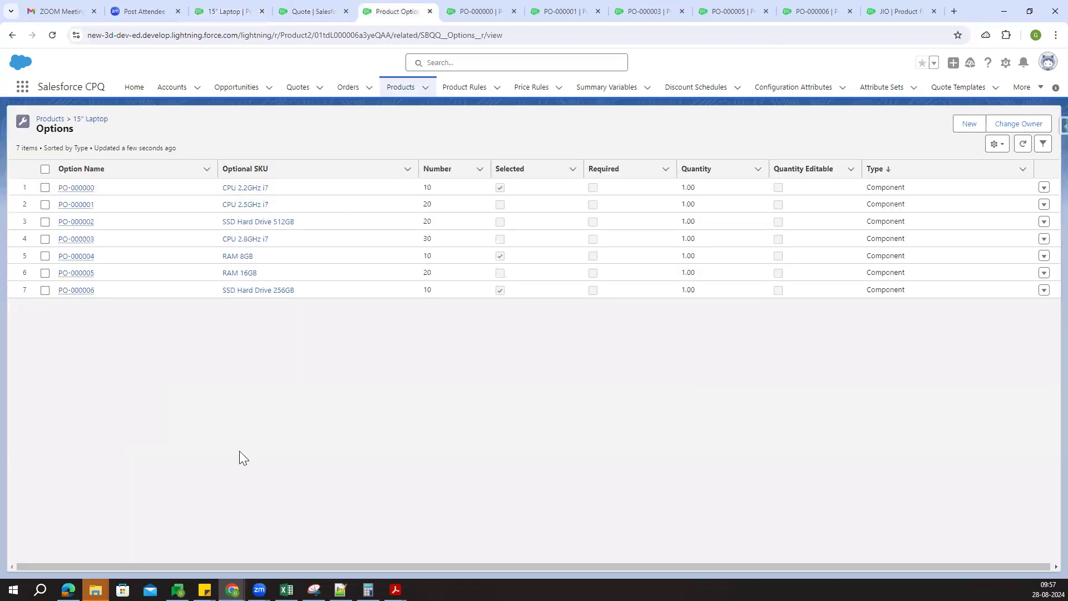
pyautogui.click(482, 7)
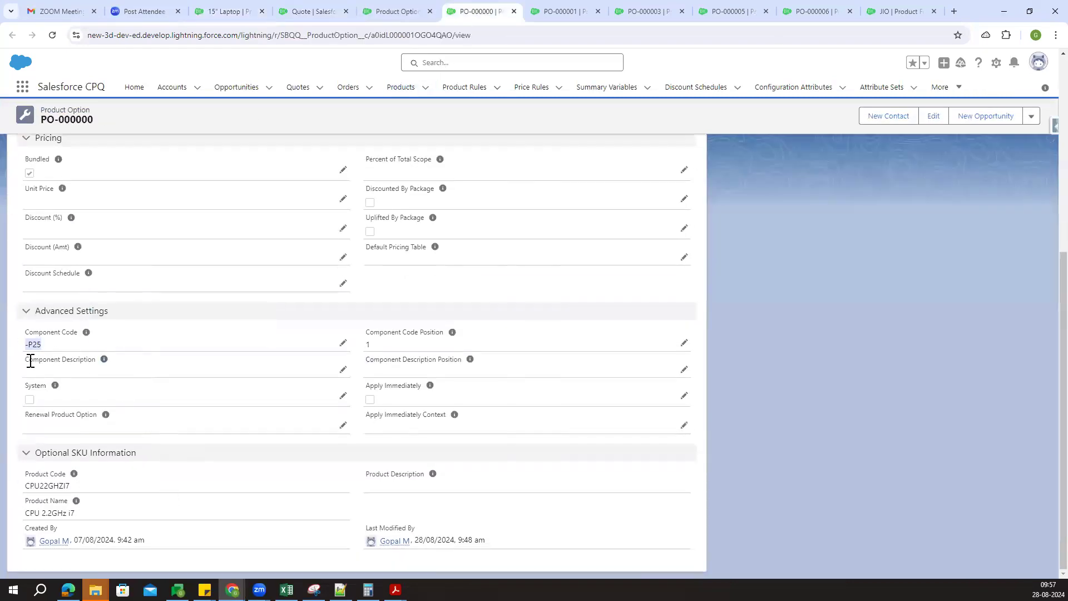
pyautogui.moveTo(50, 362); pyautogui.dragTo(98, 370)
pyautogui.moveTo(362, 362); pyautogui.dragTo(467, 374)
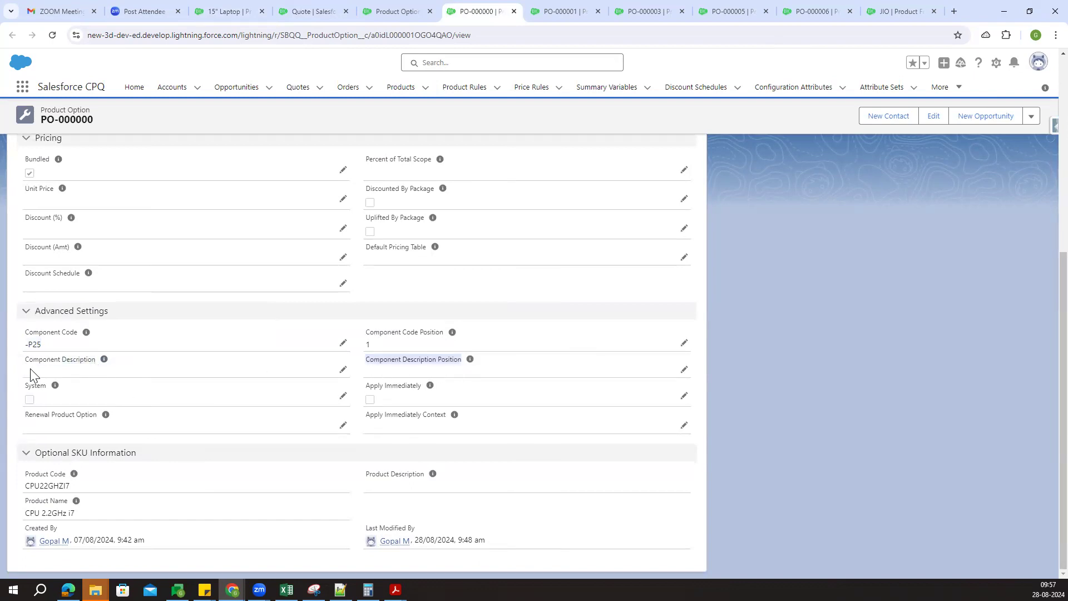
pyautogui.moveTo(25, 362); pyautogui.dragTo(368, 363)
pyautogui.click(952, 385)
pyautogui.scroll(6, 888, 380)
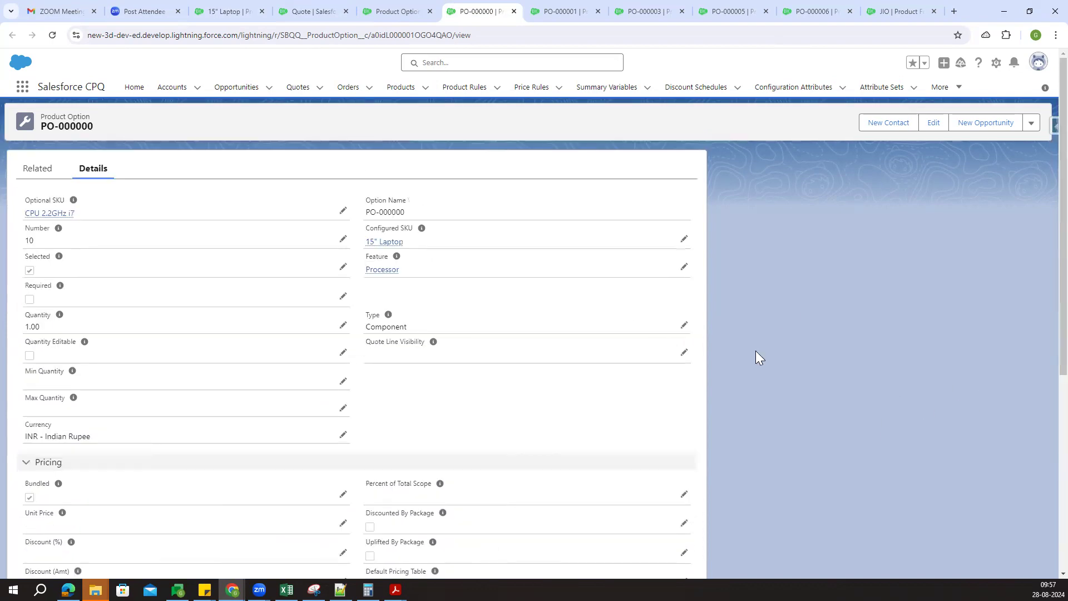
# Save the quote lines of Q-00056 and start a document preview from the quote record
pyautogui.click(313, 11)
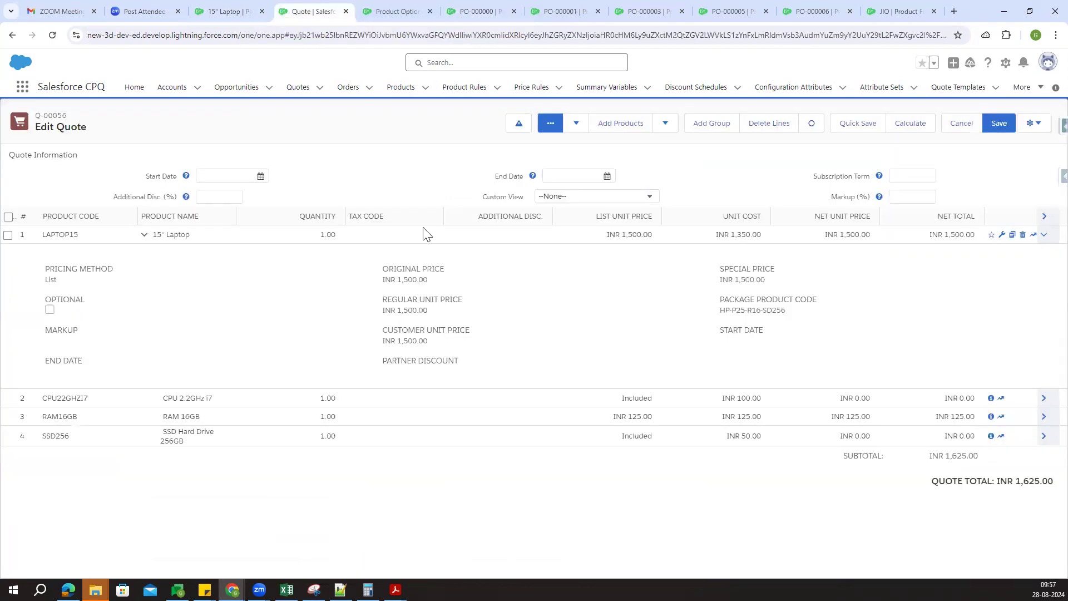
pyautogui.click(998, 124)
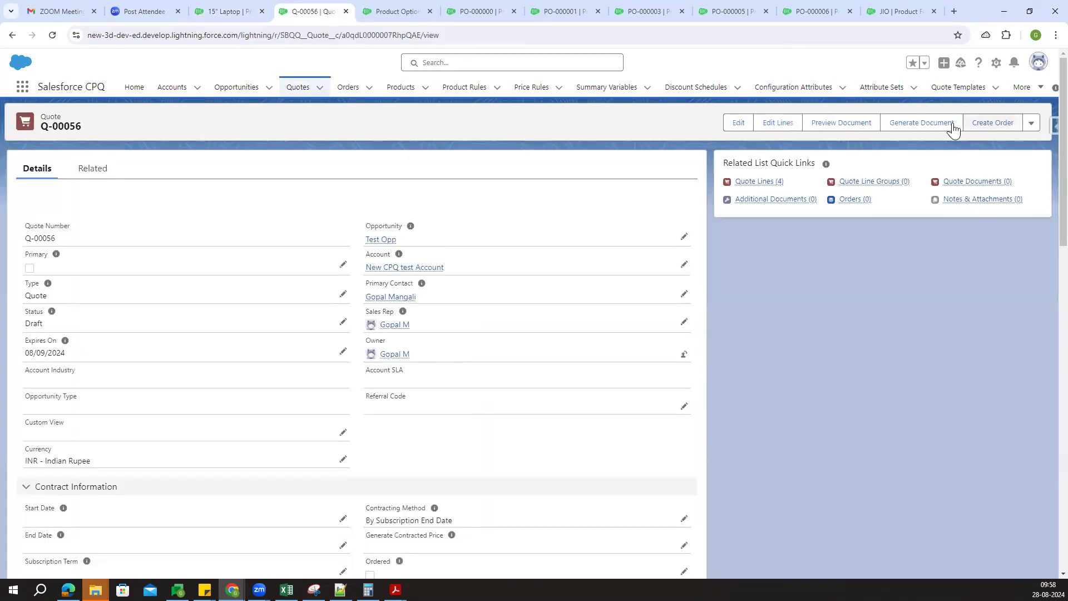
pyautogui.click(840, 123)
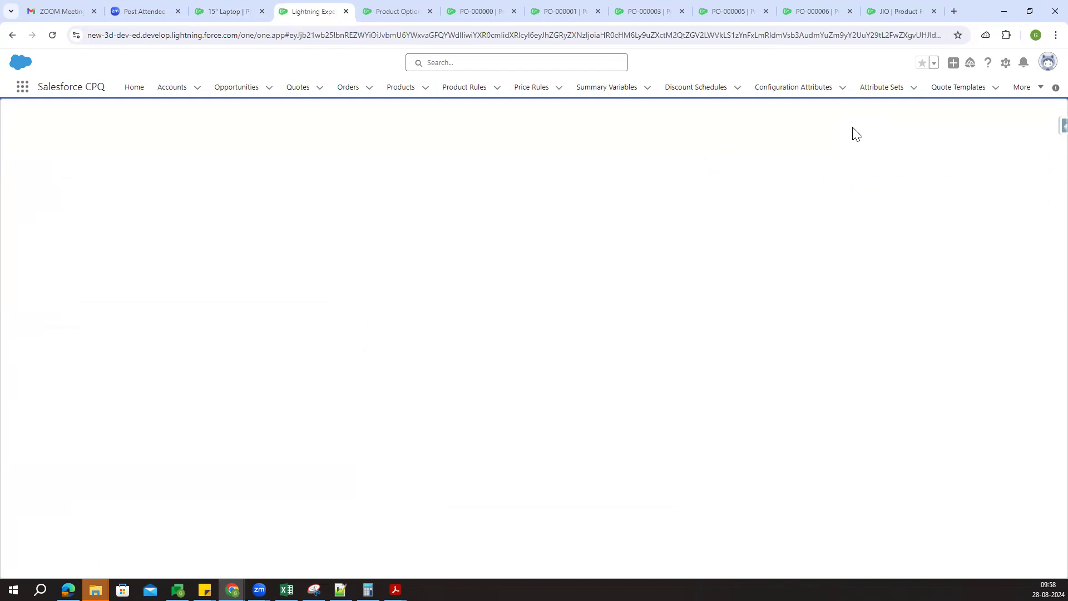
# Review the Configured Description Pattern field on the 15" Laptop product and return to its options list
pyautogui.click(254, 8)
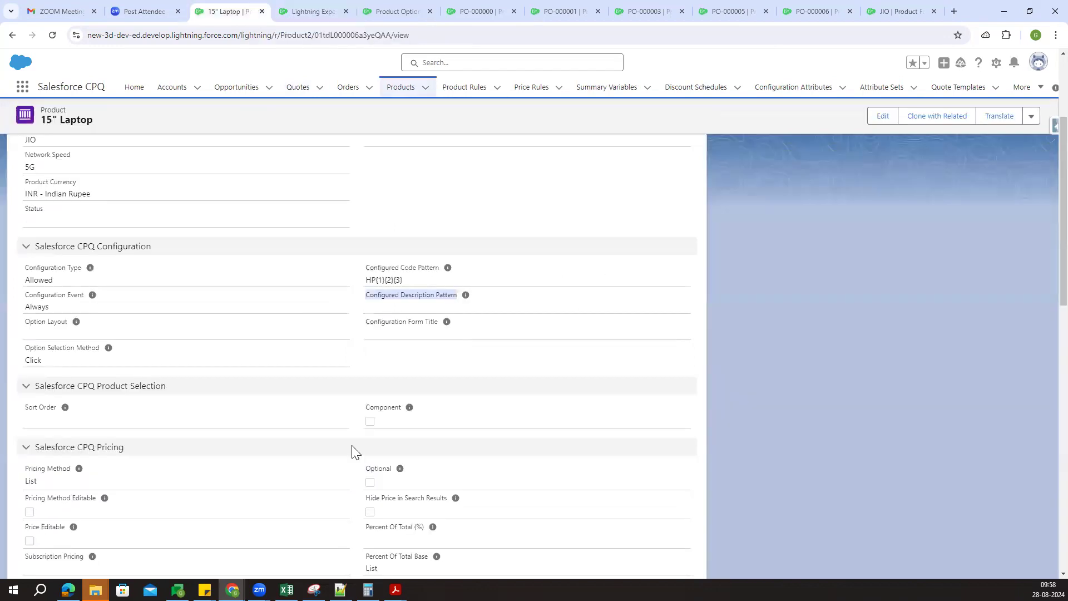
pyautogui.moveTo(364, 302); pyautogui.dragTo(455, 299)
pyautogui.click(436, 369)
pyautogui.click(395, 11)
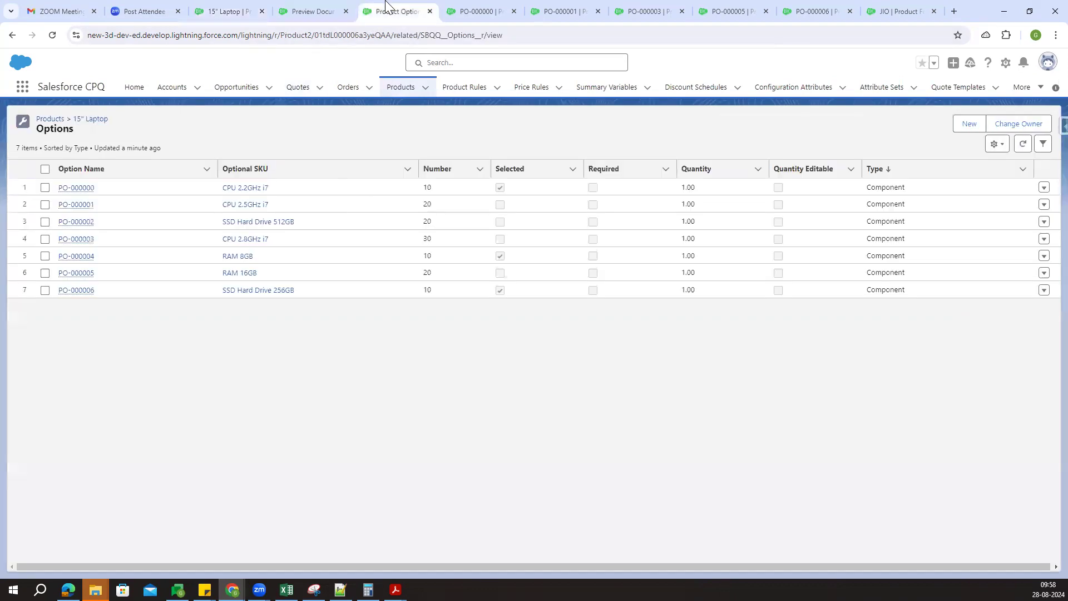
# Locate the Component Description field on option PO-000000 again and go back to the quote's document preview
pyautogui.click(493, 10)
pyautogui.scroll(-3, 83, 470)
pyautogui.scroll(-3, 85, 470)
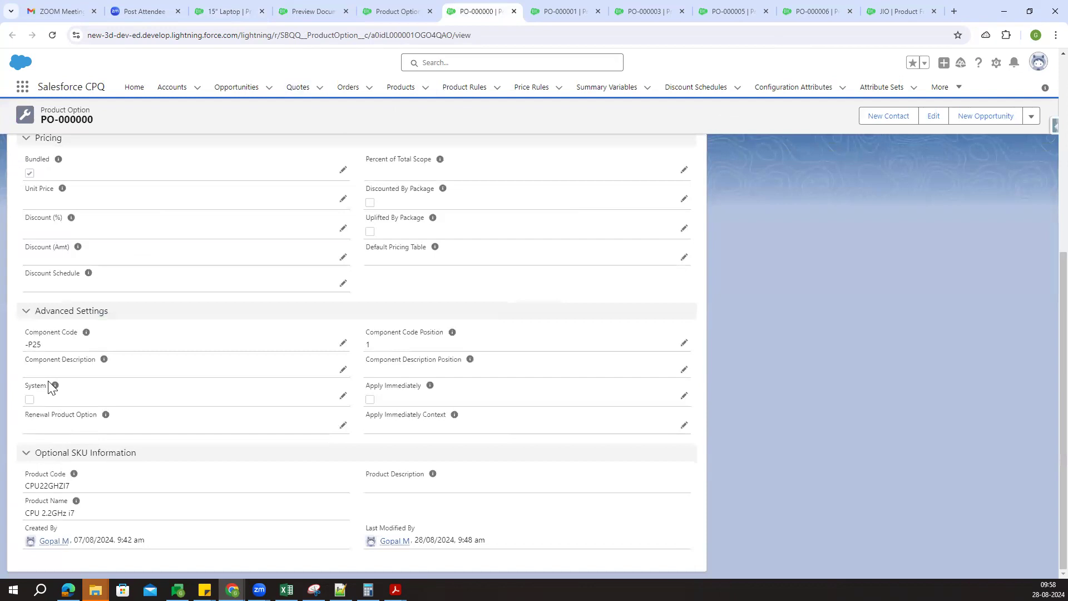
pyautogui.moveTo(25, 360)
pyautogui.mouseDown()
pyautogui.moveTo(100, 368)
pyautogui.moveTo(26, 363)
pyautogui.mouseUp()
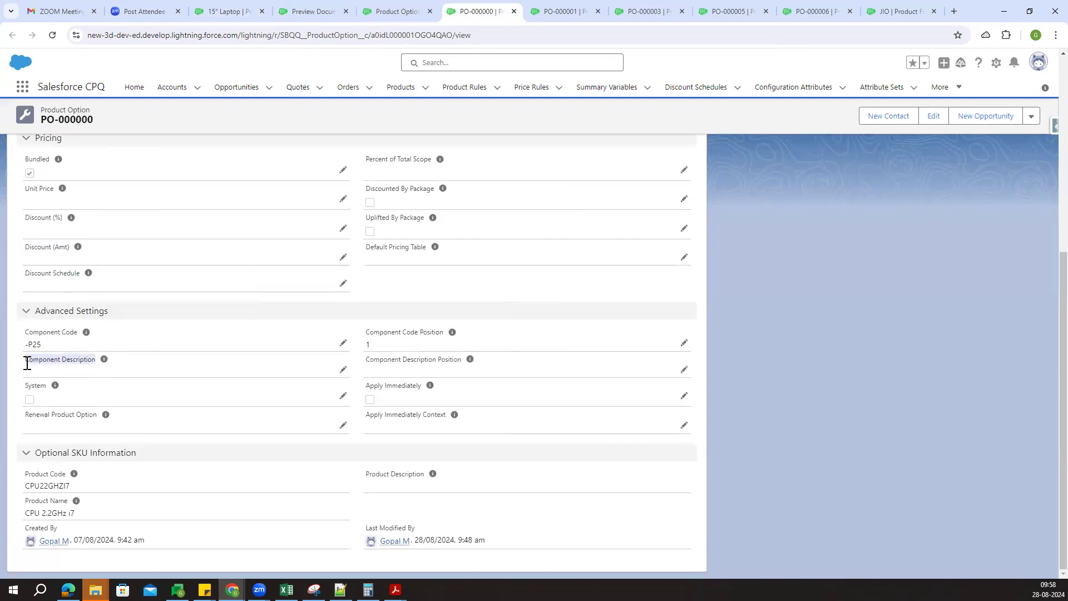
pyautogui.click(416, 8)
pyautogui.click(351, 6)
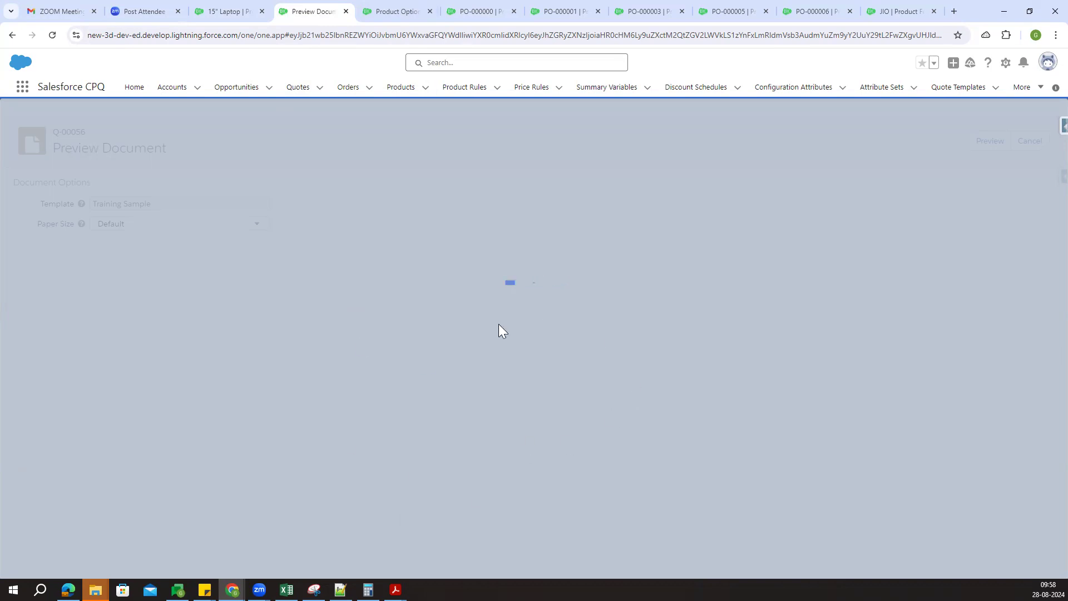
# Recheck the empty Configured Description Pattern in the 15" Laptop's Salesforce CPQ Configuration section
pyautogui.click(233, 11)
pyautogui.moveTo(375, 300); pyautogui.dragTo(470, 310)
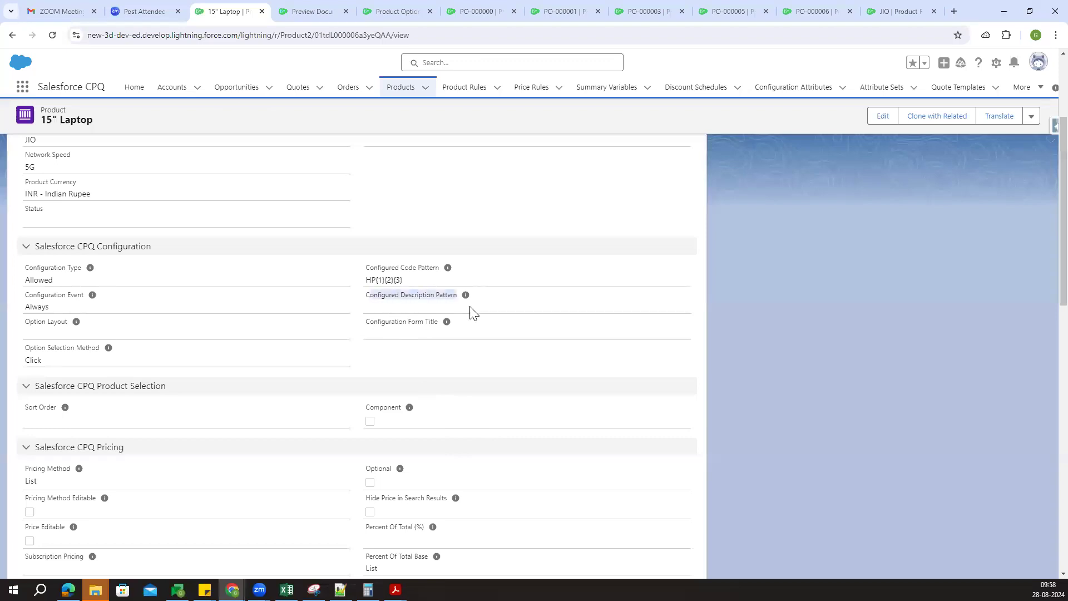
pyautogui.click(466, 313)
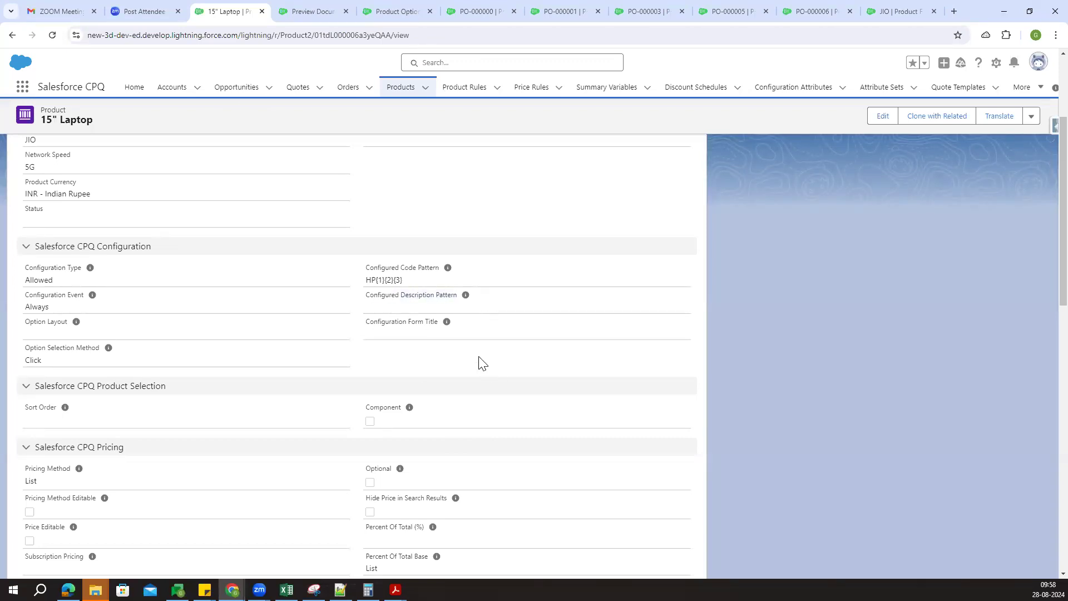
pyautogui.moveTo(359, 304); pyautogui.dragTo(389, 305)
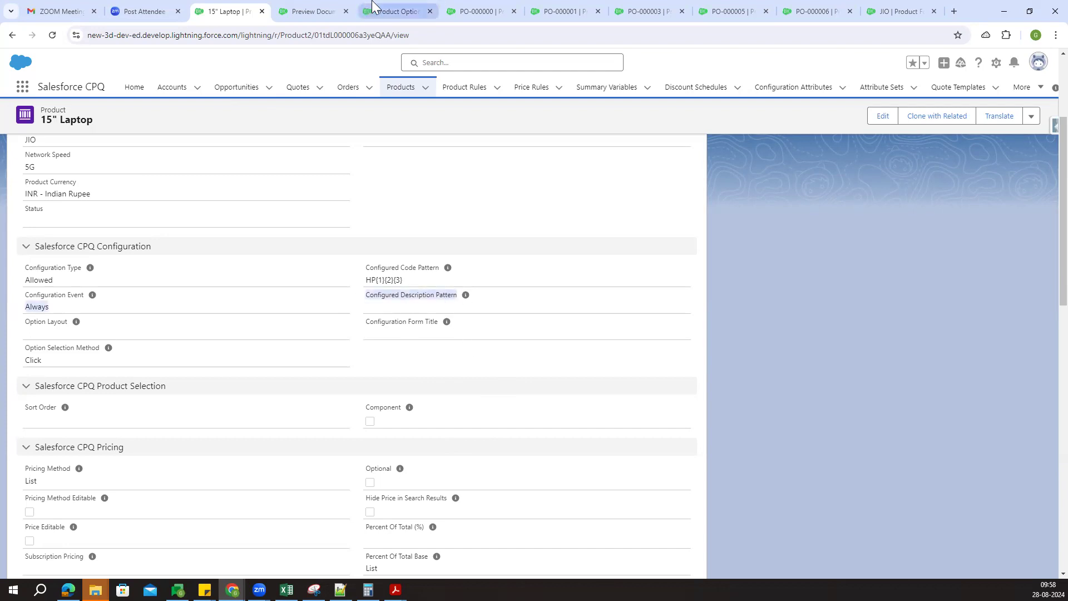
# Inspect the product descriptions in the quote preview, close it, and cancel the document preview to return to quote Q-00056
pyautogui.click(331, 11)
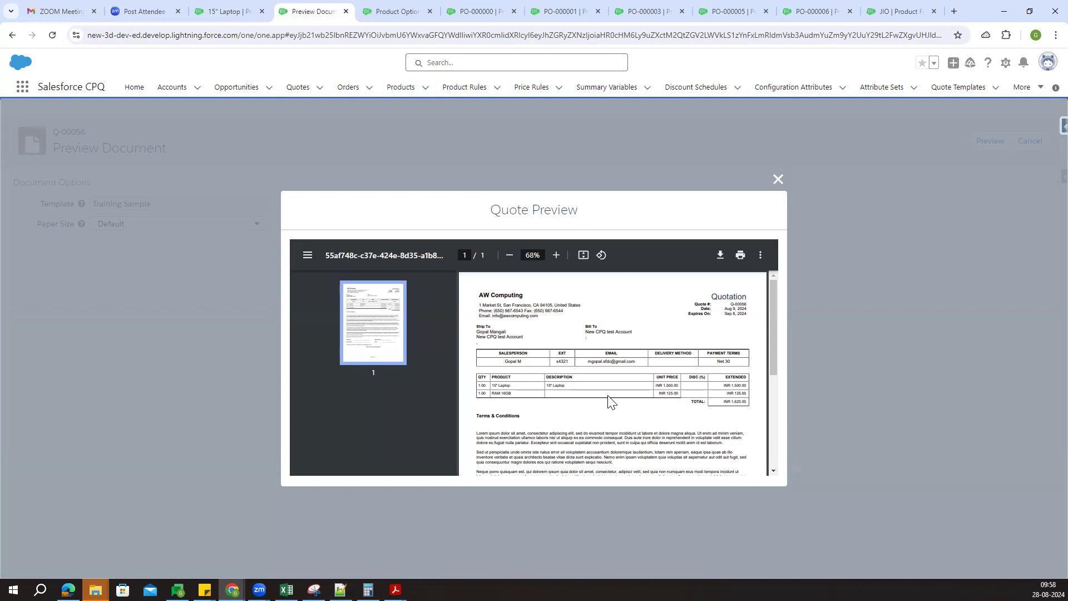
pyautogui.click(776, 180)
pyautogui.click(1029, 142)
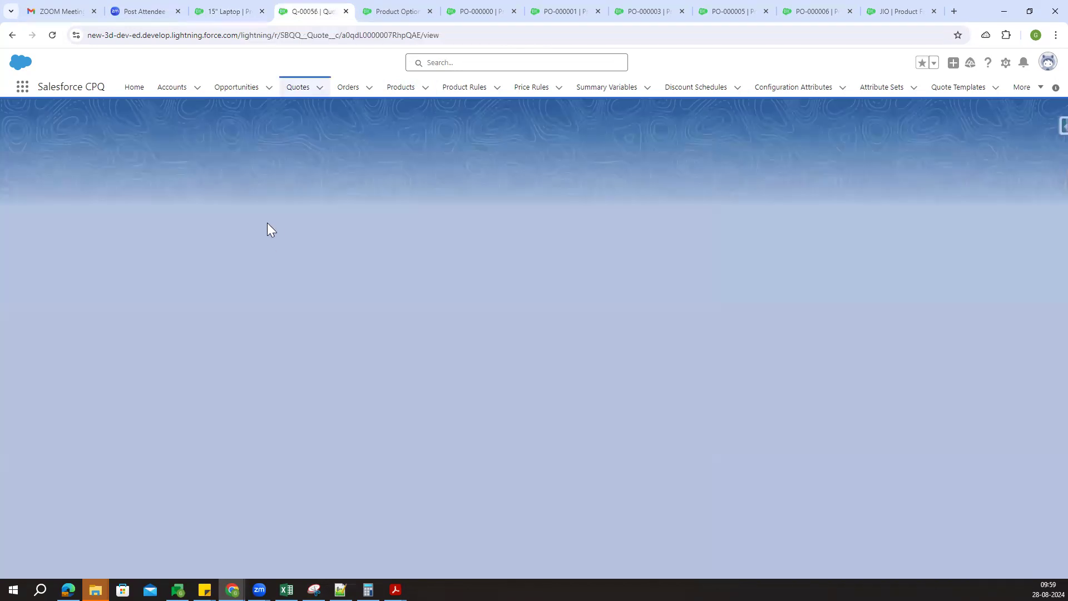
# Review the Configured Code Pattern field in the 15" Laptop's configuration section and return to quote Q-00056
pyautogui.click(245, 10)
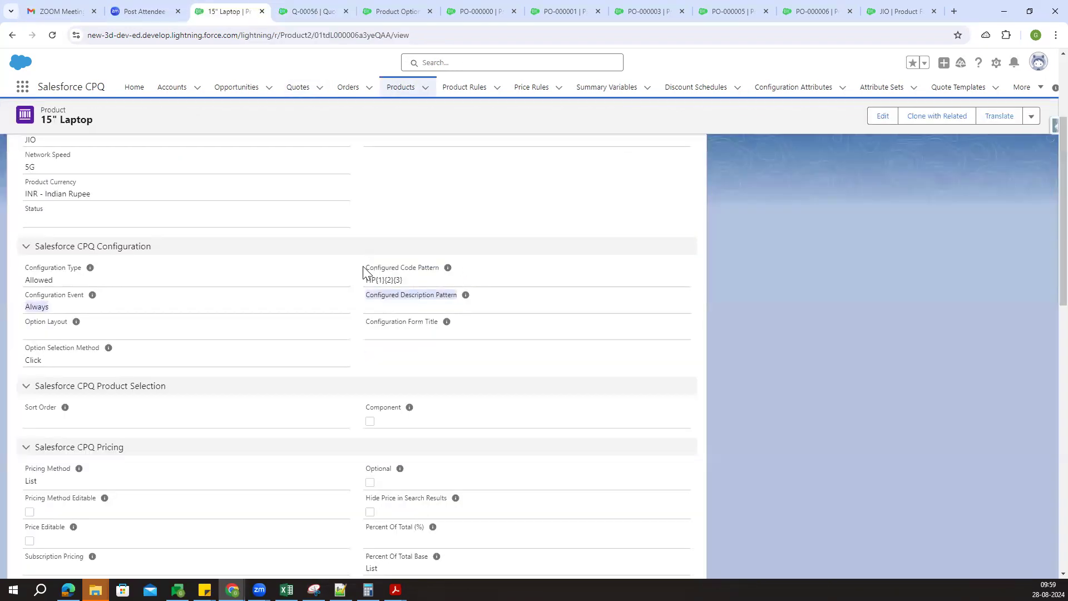
pyautogui.moveTo(363, 266); pyautogui.dragTo(434, 271)
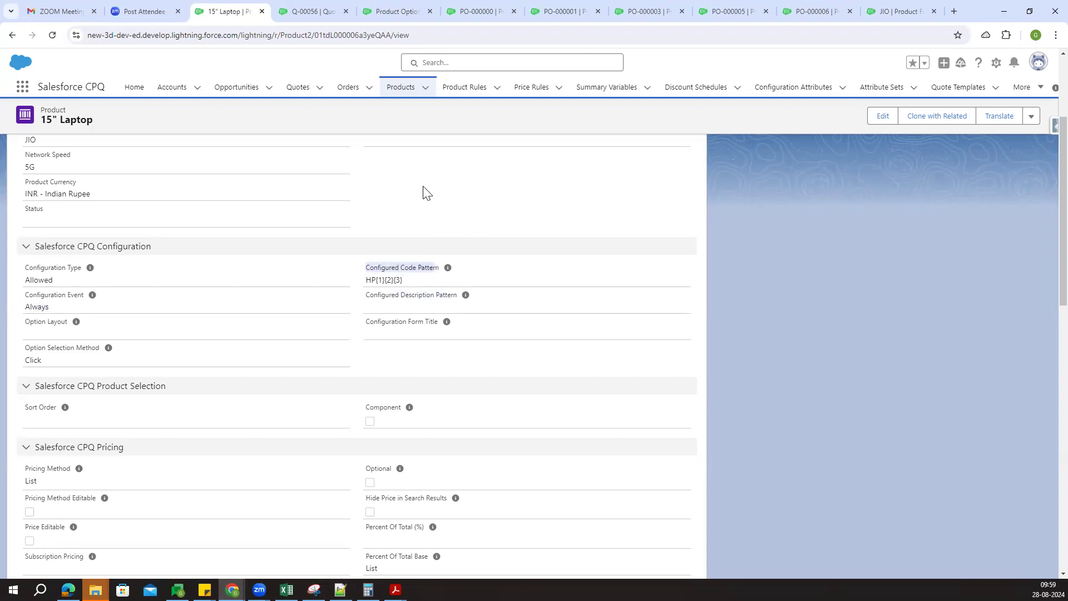
pyautogui.click(303, 11)
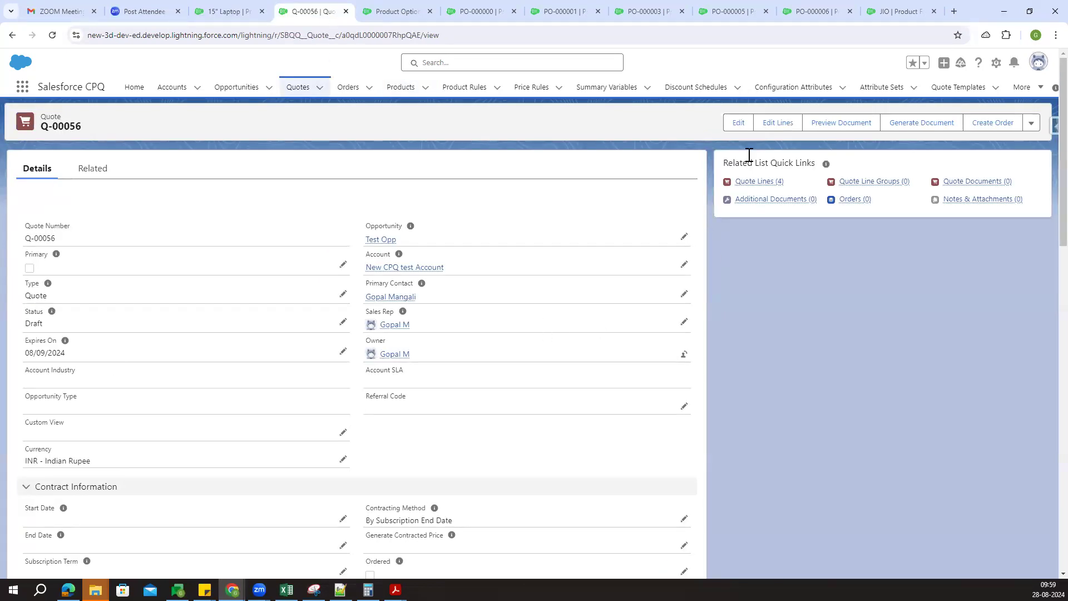
# Open the quote's line editor, examine the expanded 15" Laptop line's Package Product Code, and collapse its details
pyautogui.click(776, 123)
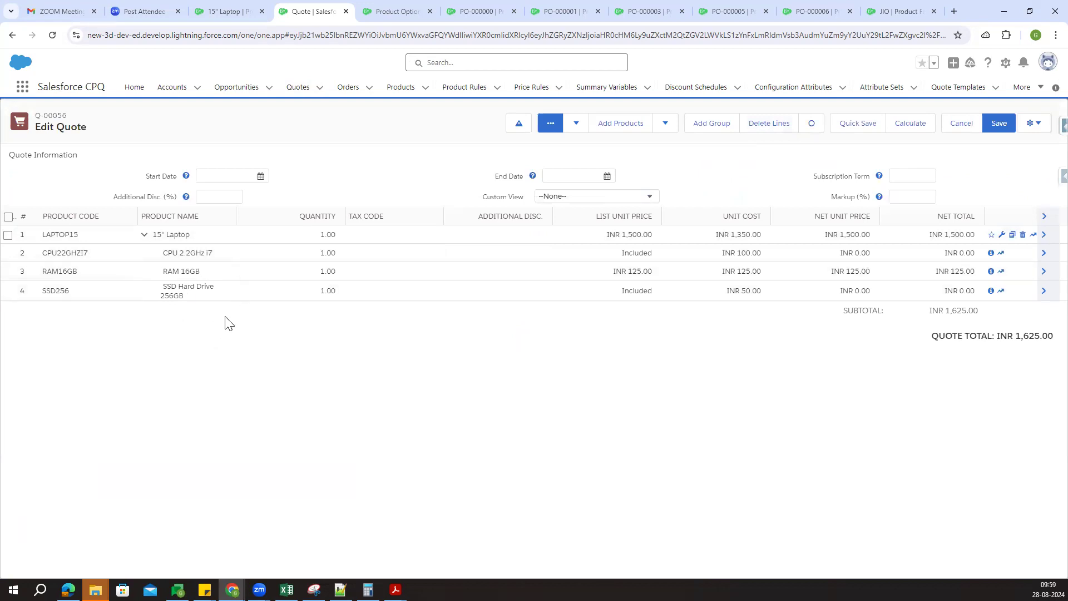
pyautogui.click(1044, 234)
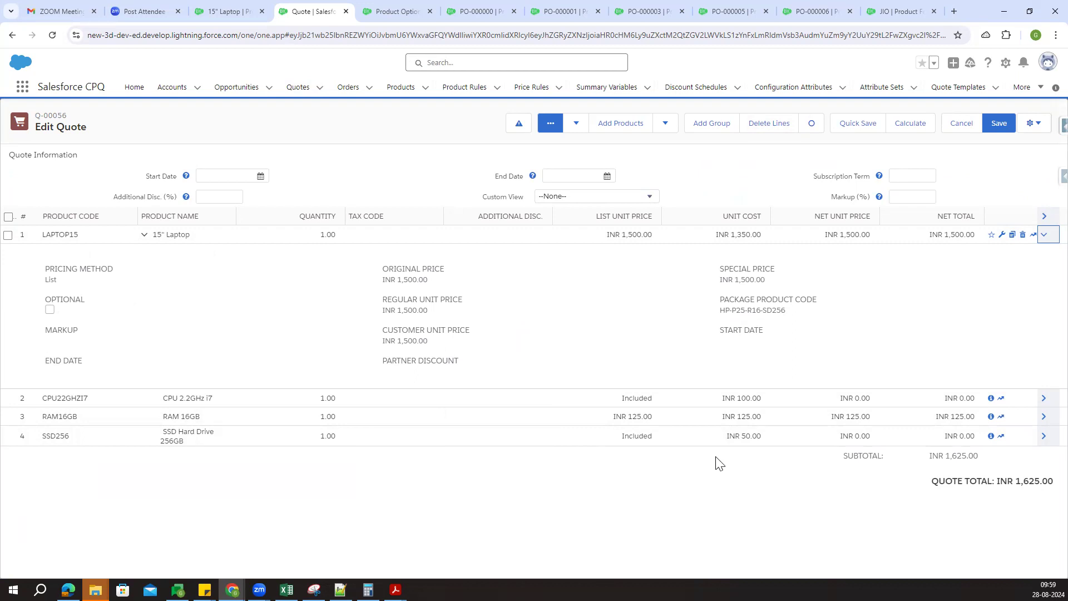
pyautogui.click(1044, 234)
pyautogui.click(656, 411)
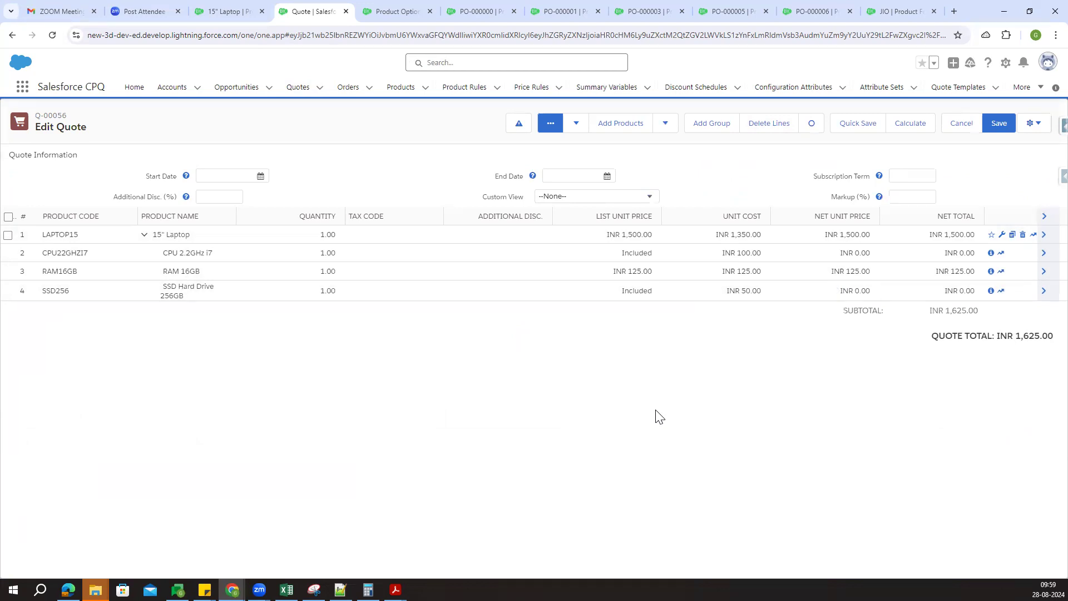
# Open the full list of features related to the 15" Laptop product
pyautogui.click(226, 6)
pyautogui.scroll(3, 228, 312)
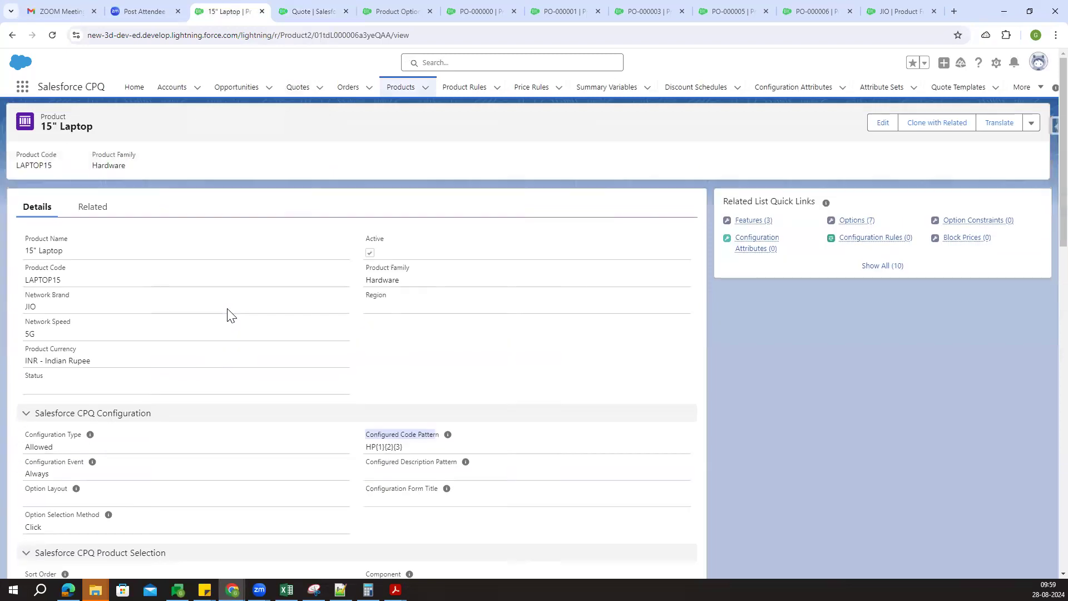
pyautogui.click(91, 207)
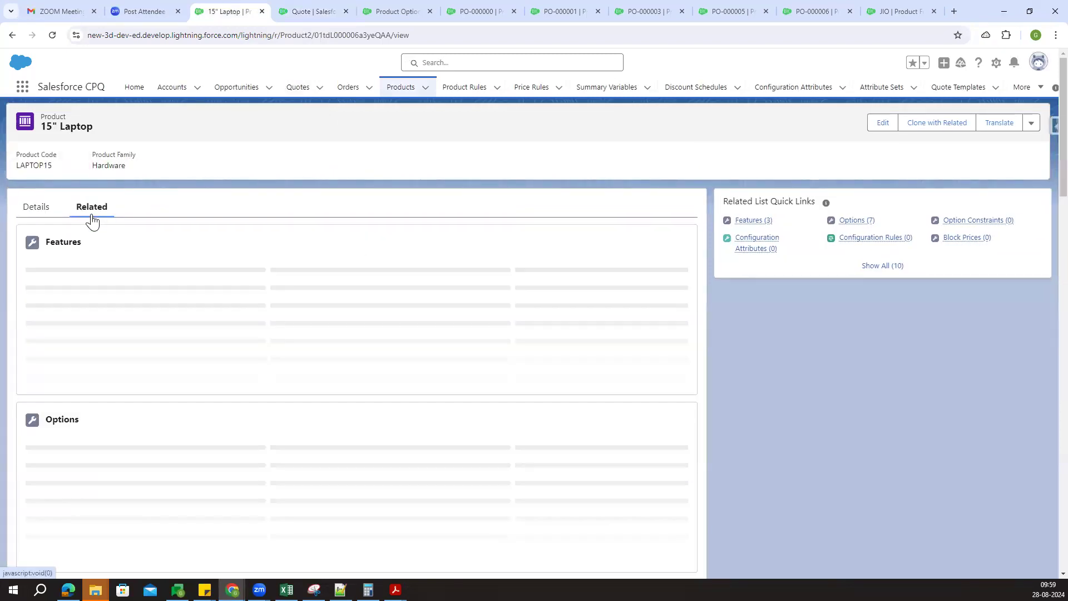
pyautogui.click(357, 346)
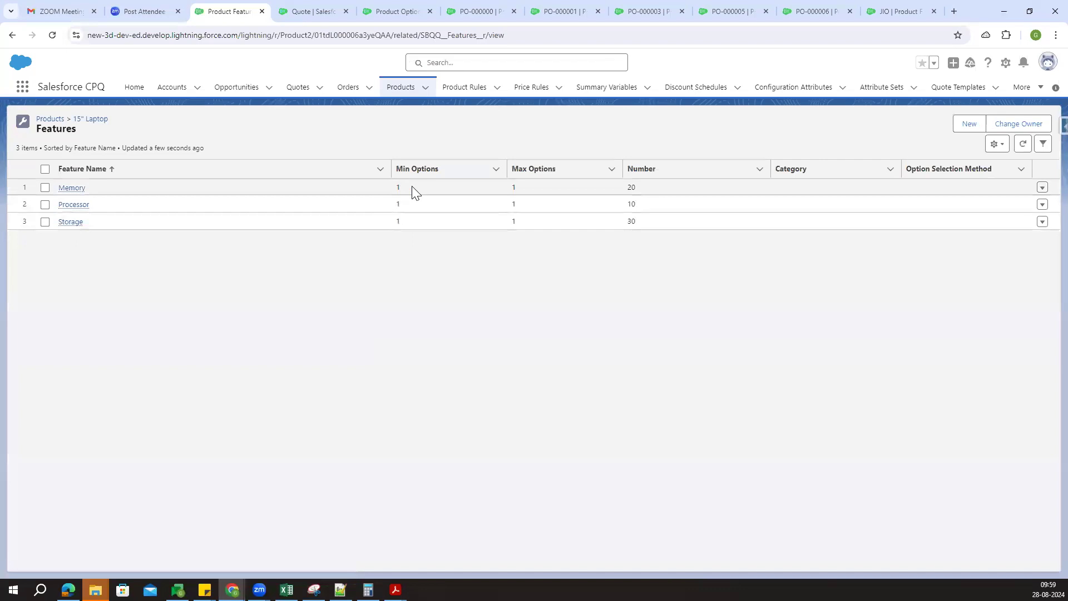
# Edit the Processor feature to remove its Max Options limit and save the feature
pyautogui.click(1044, 191)
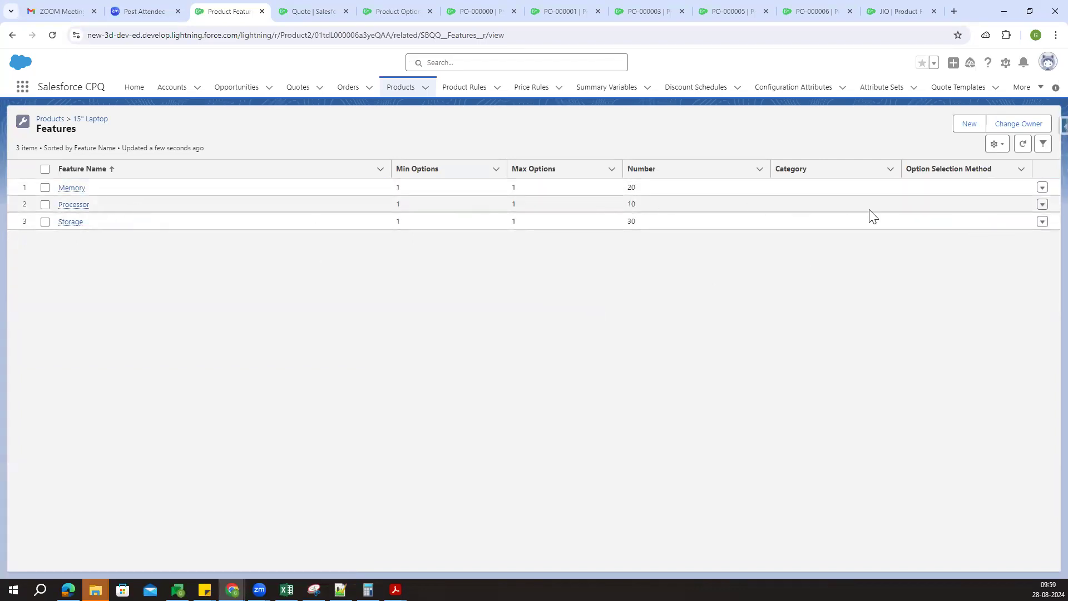
pyautogui.click(1043, 207)
pyautogui.click(1010, 198)
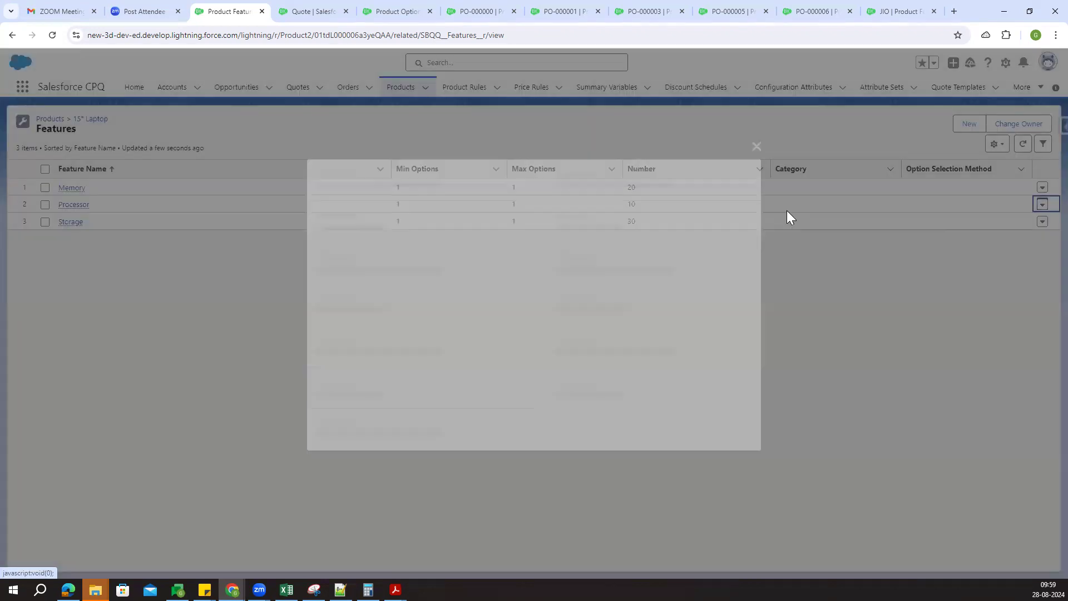
pyautogui.click(352, 276)
pyautogui.press('BackSpace')
pyautogui.click(328, 238)
pyautogui.click(320, 232)
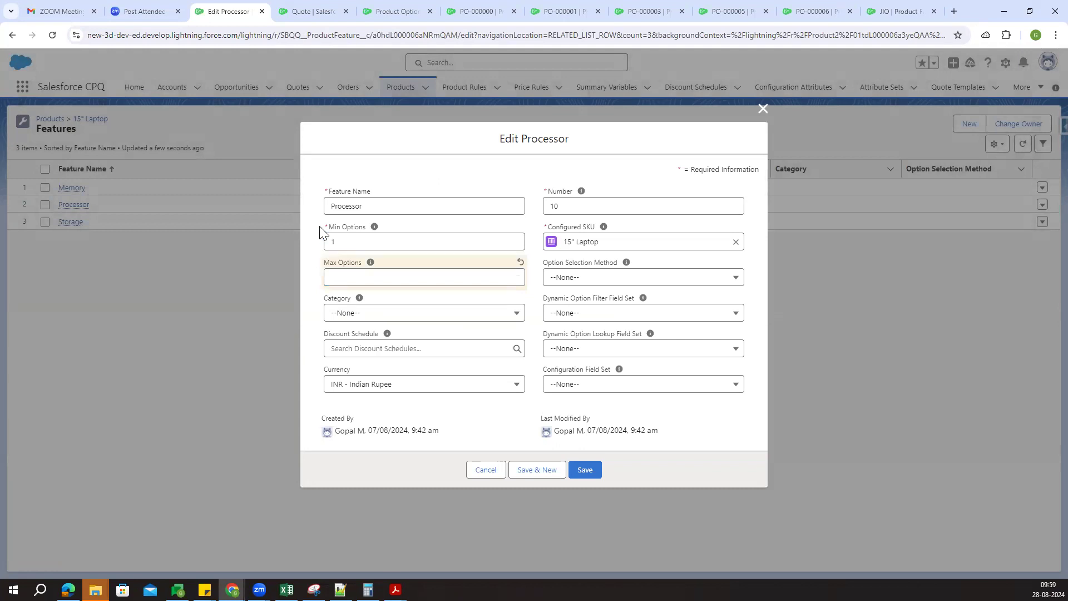
pyautogui.click(569, 470)
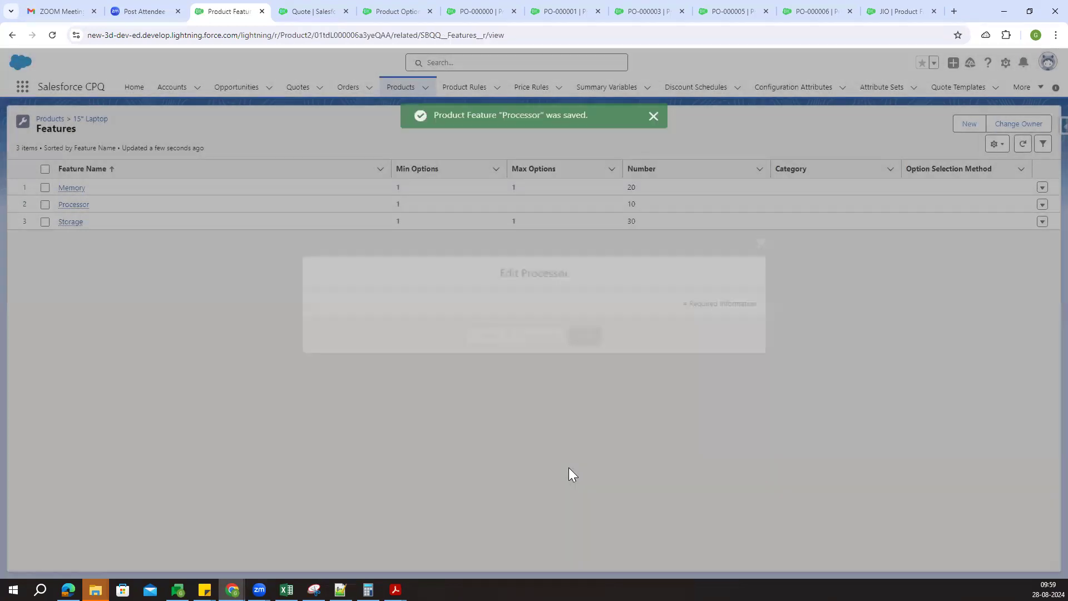
# Return to quote Q-00056's line editor, select all quote lines, and delete them
pyautogui.click(334, 9)
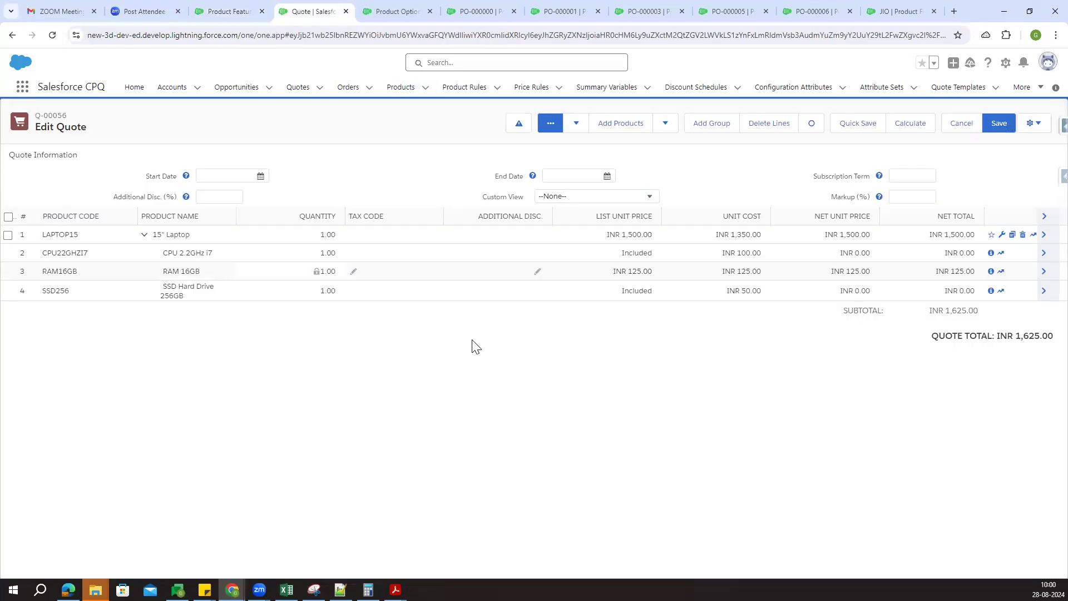
pyautogui.click(9, 217)
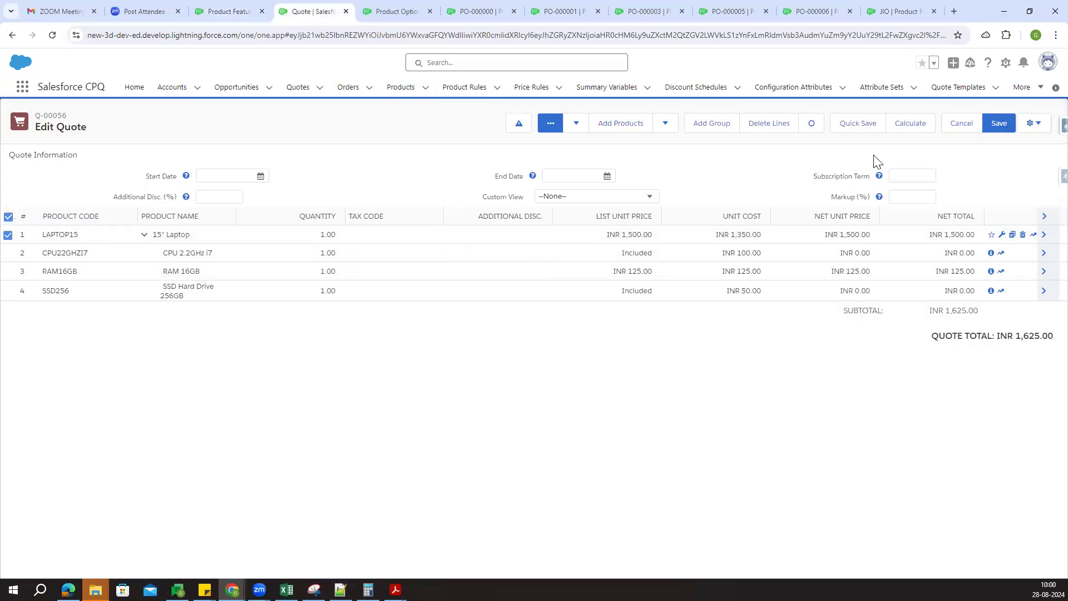
pyautogui.click(852, 128)
pyautogui.click(769, 125)
# Start adding products to the quote and clear the Software filter in the product selection
pyautogui.click(614, 127)
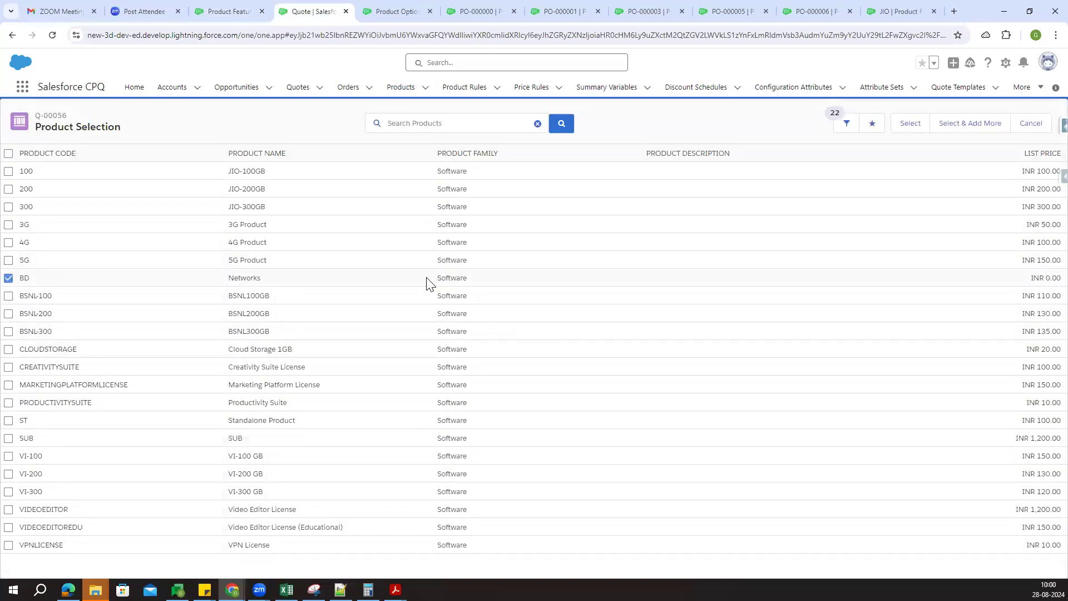
pyautogui.click(846, 124)
pyautogui.click(1007, 217)
pyautogui.click(954, 217)
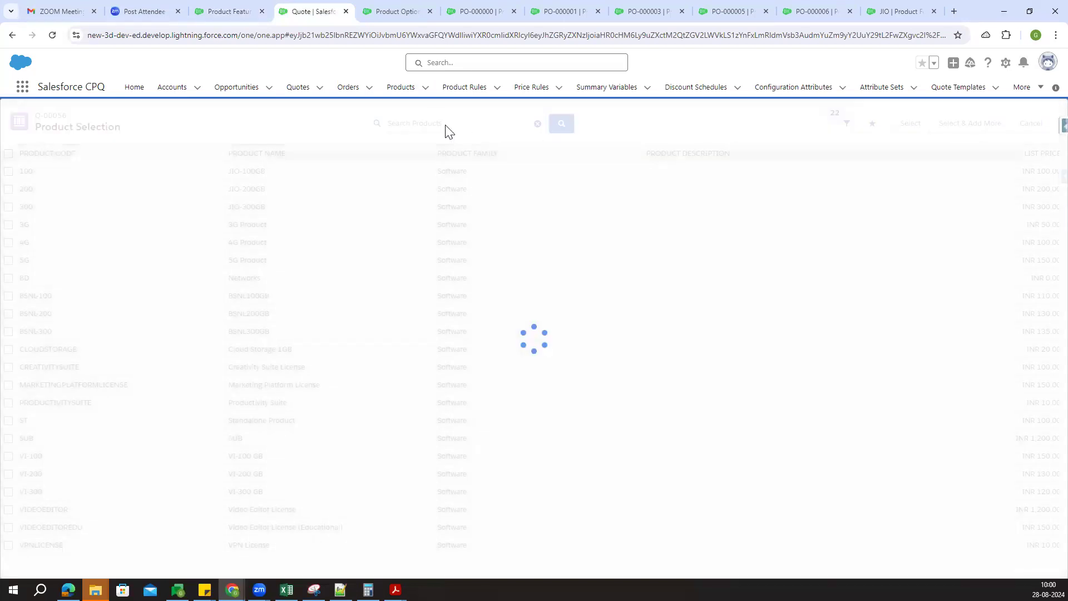
# Search the products for "lap" and select the 15" Laptop for configuration
pyautogui.click(439, 122)
pyautogui.write('lap')
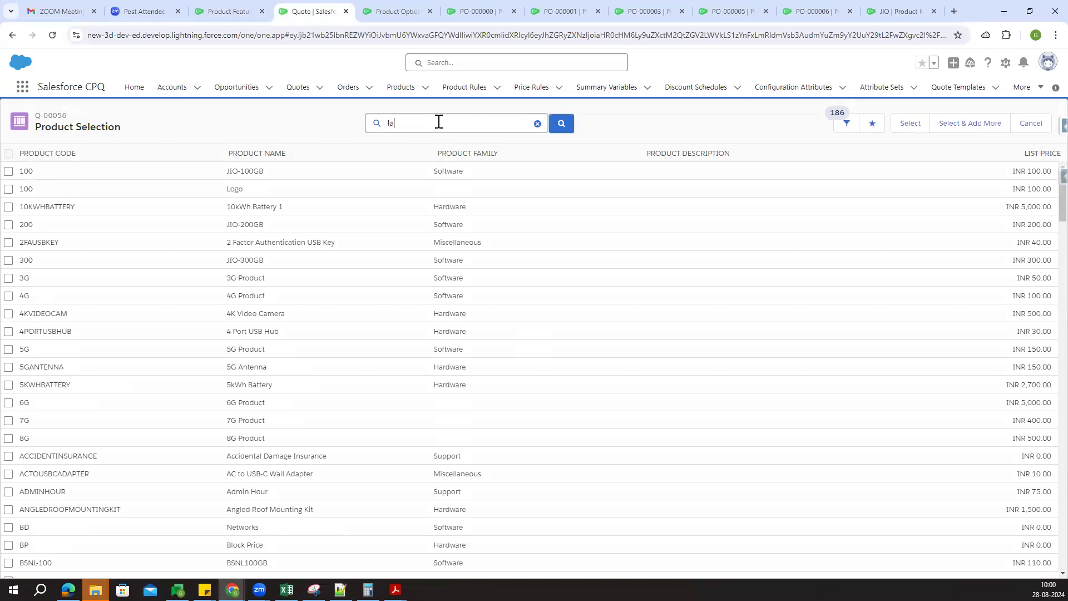
pyautogui.press('Return')
pyautogui.click(8, 190)
pyautogui.click(917, 128)
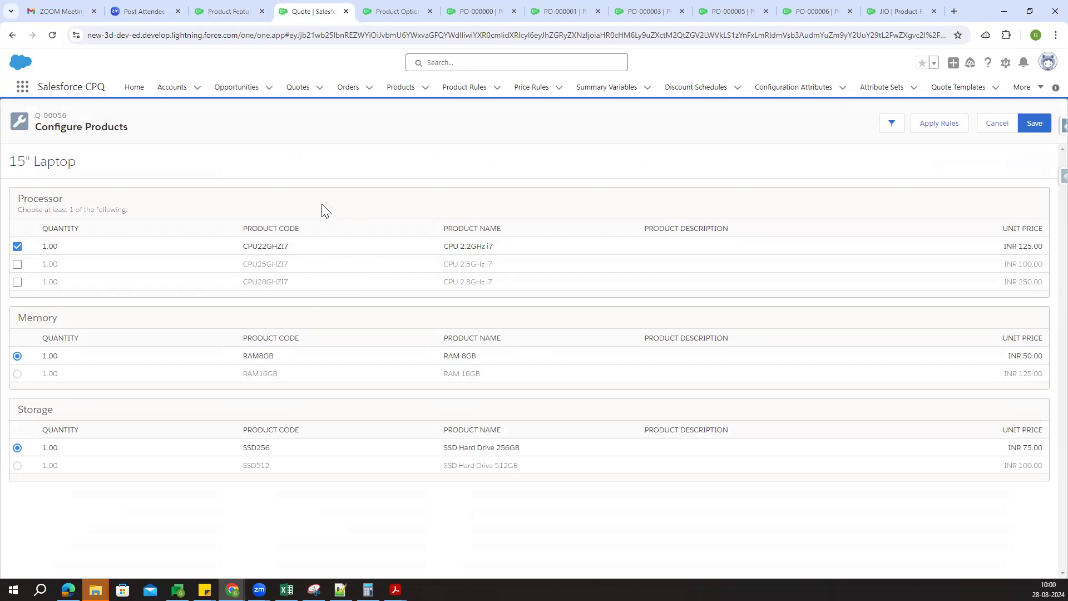
# Add CPU 2.5GHz i7 as a second processor, save the configuration, and examine the laptop line's Package Product Code
pyautogui.click(17, 265)
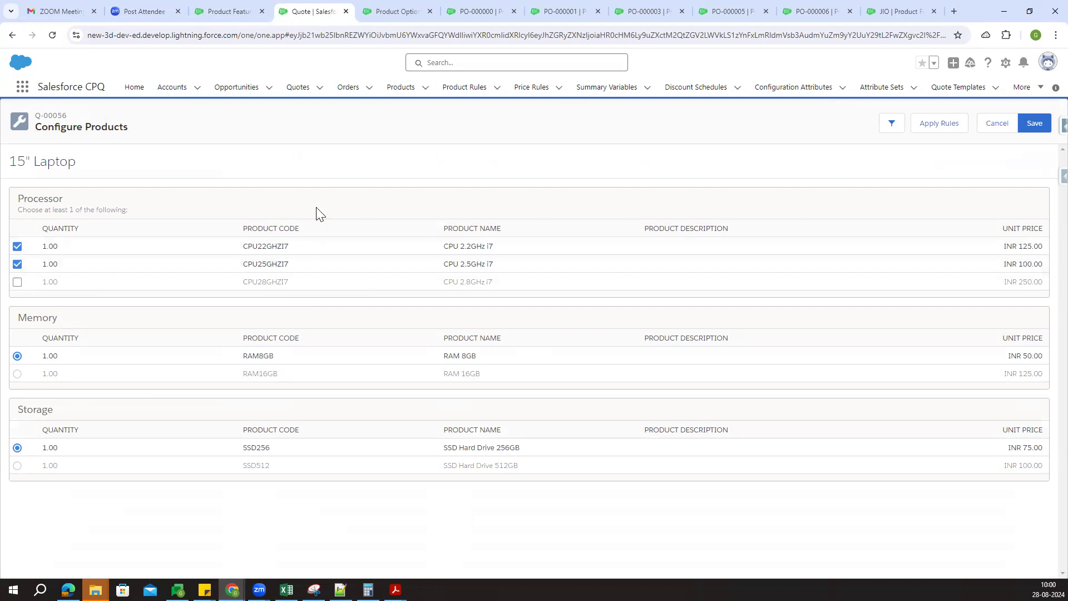
pyautogui.click(1035, 123)
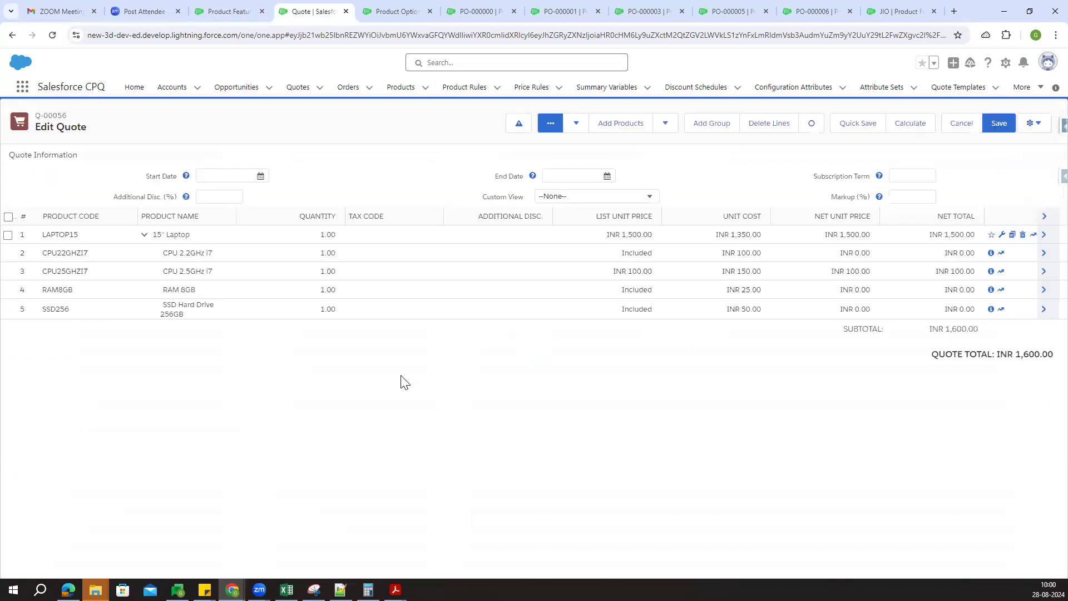
pyautogui.click(1044, 236)
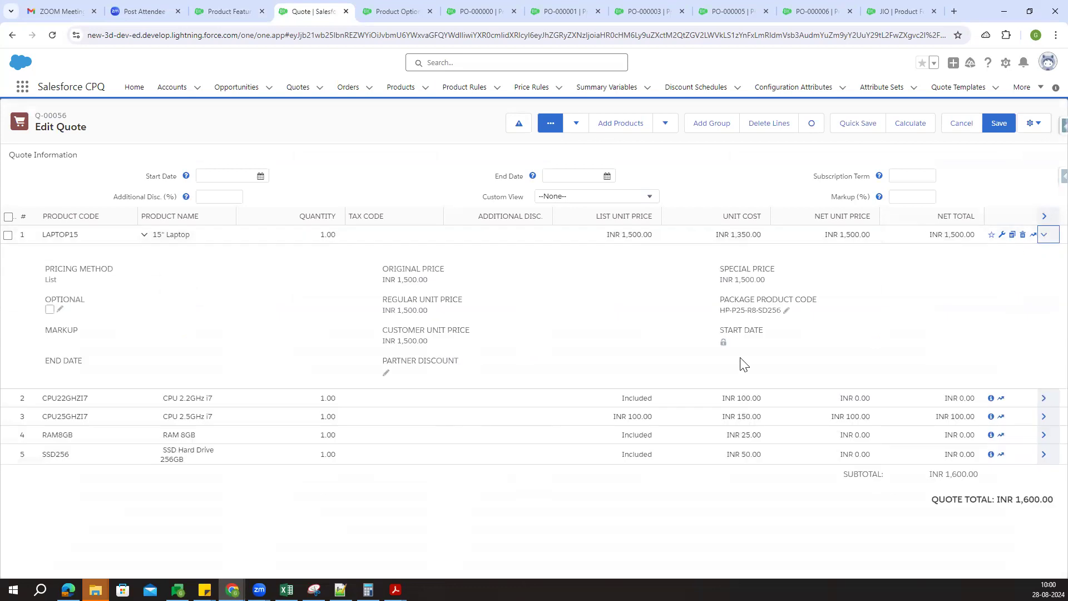
pyautogui.keyDown('ctrl'); pyautogui.scroll(5, 612, 340); pyautogui.keyUp('ctrl')
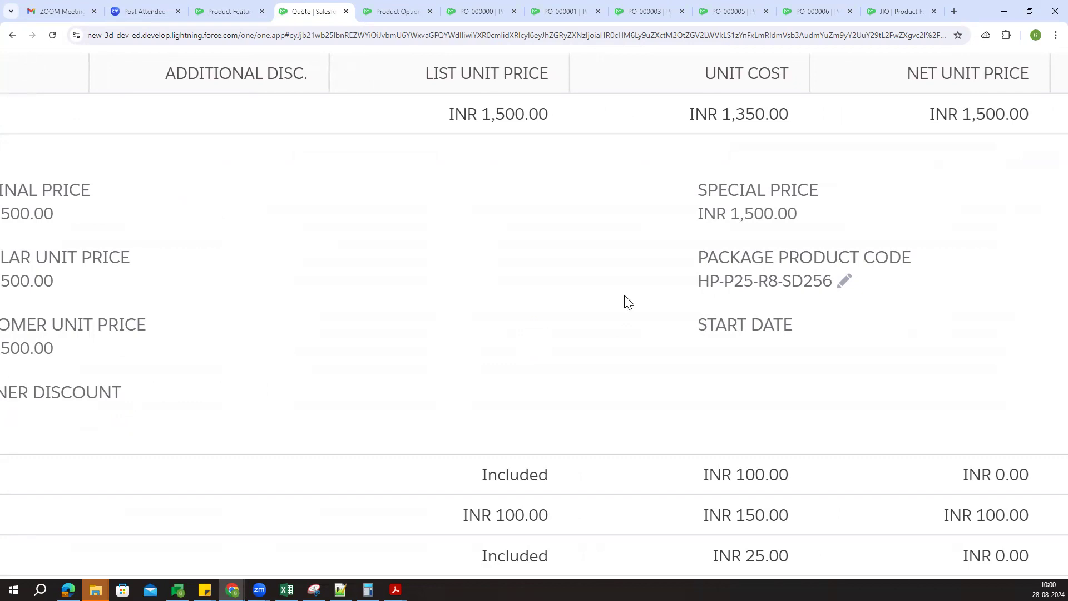
# Compare the Component Code and Component Code Position values on options PO-000000 and PO-000001
pyautogui.click(405, 10)
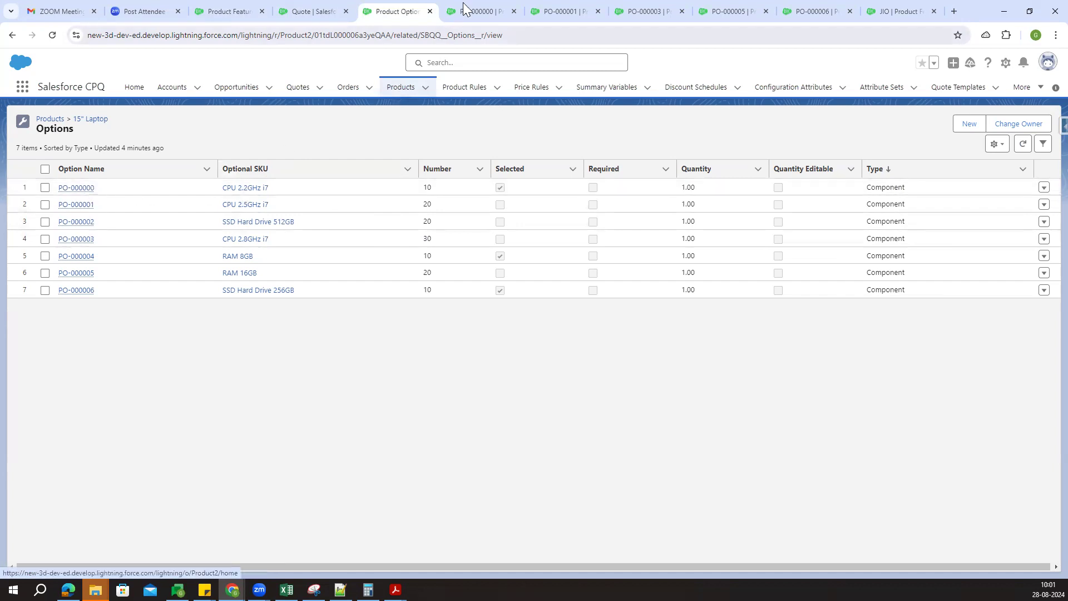
pyautogui.click(478, 12)
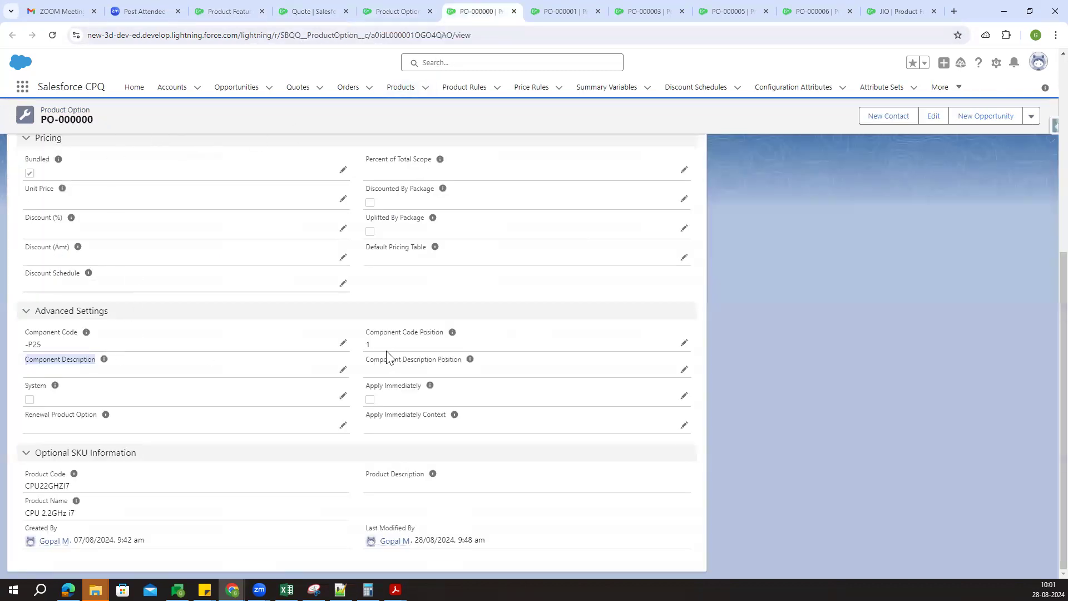
pyautogui.click(367, 346)
pyautogui.click(563, 11)
pyautogui.scroll(-3, 165, 401)
pyautogui.scroll(-1, 144, 431)
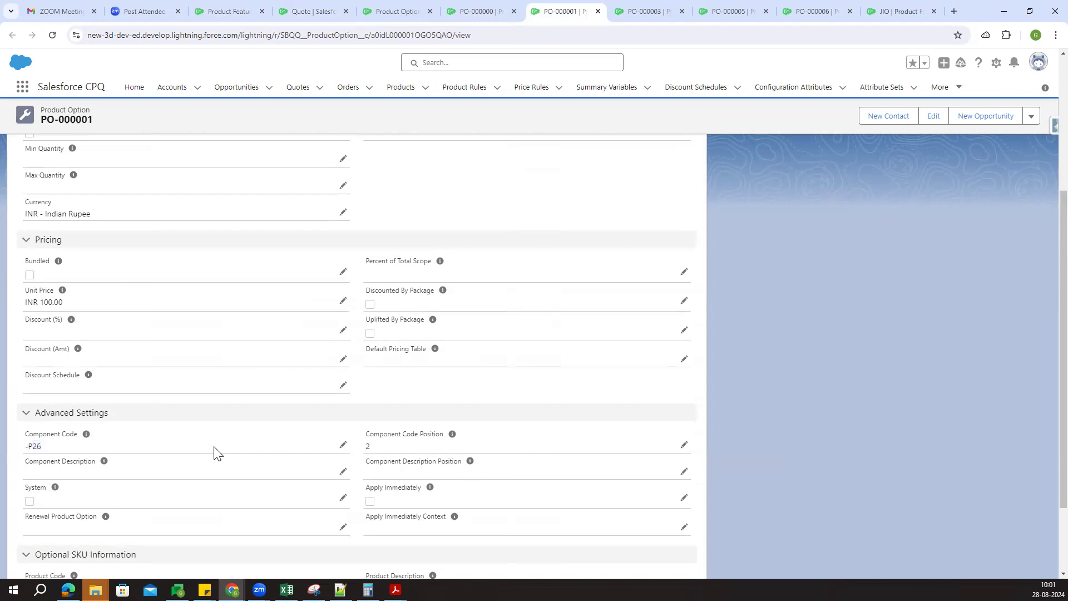
pyautogui.click(487, 10)
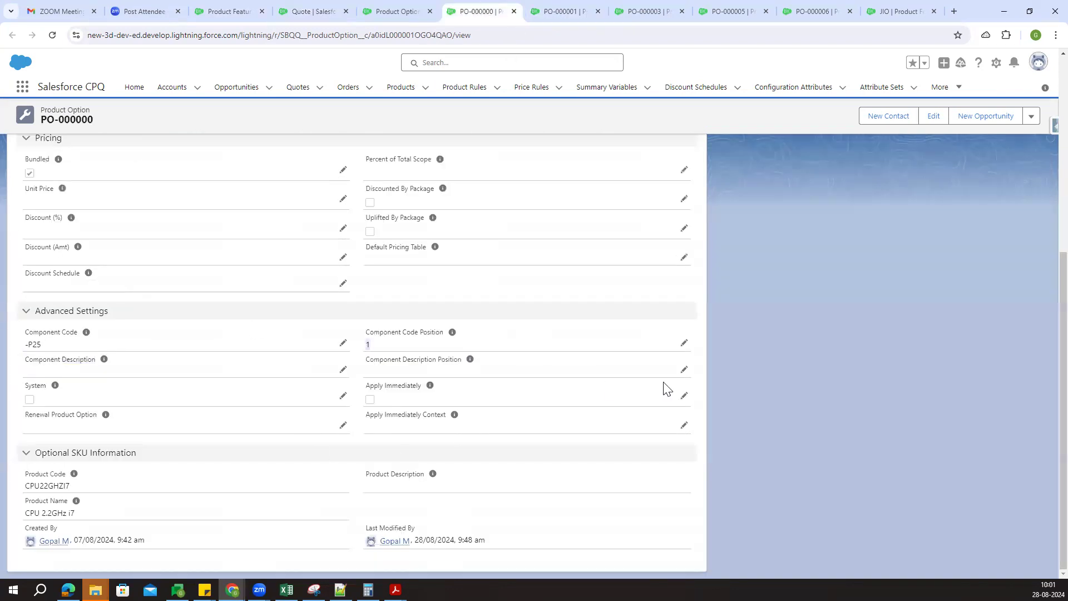
pyautogui.moveTo(29, 343); pyautogui.dragTo(334, 425)
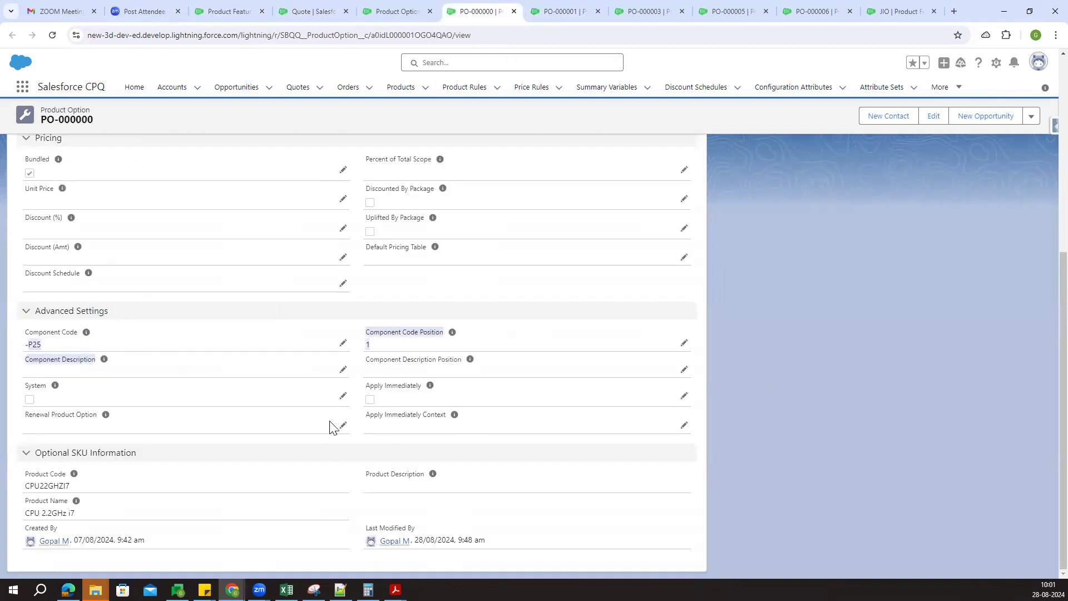
pyautogui.click(567, 11)
pyautogui.scroll(-2, 269, 326)
pyautogui.moveTo(376, 349); pyautogui.dragTo(413, 361)
# Change the Component Code Position on option PO-000003 to 3 in its Advanced Settings
pyautogui.click(646, 8)
pyautogui.scroll(-5, 176, 417)
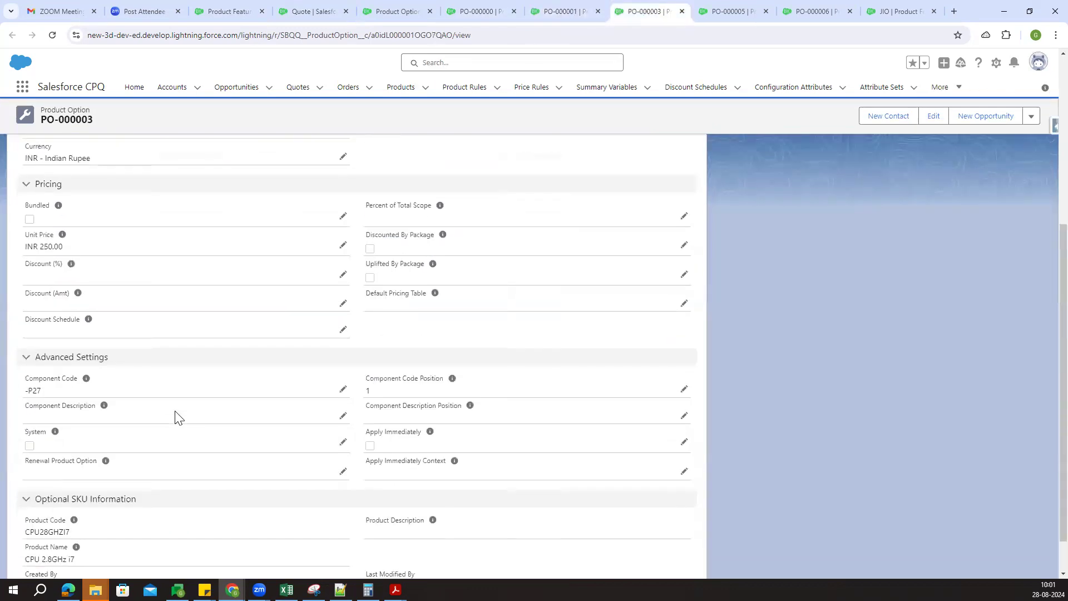
pyautogui.moveTo(38, 395)
pyautogui.mouseDown()
pyautogui.moveTo(72, 406)
pyautogui.moveTo(52, 398)
pyautogui.mouseUp()
pyautogui.click(684, 389)
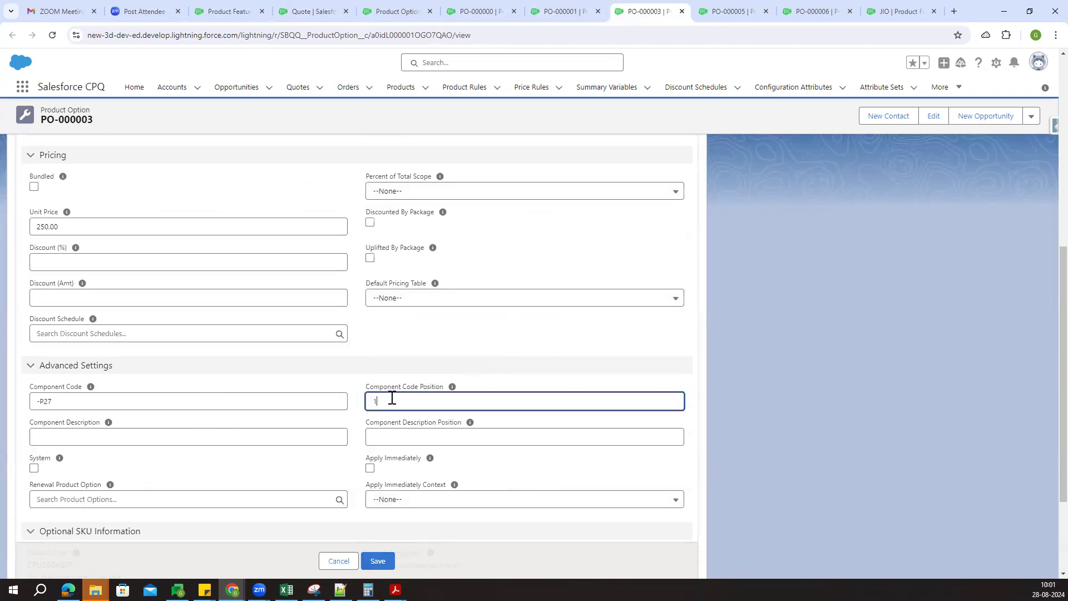
pyautogui.press('BackSpace')
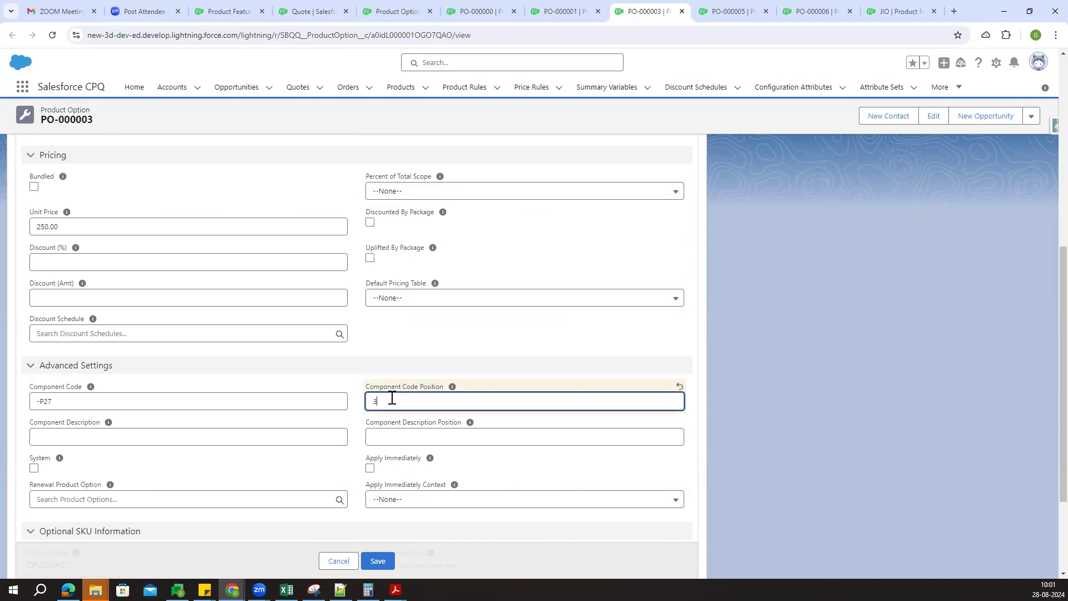
# Recheck the component codes and positions on options PO-000001 and PO-000000, and return to the open edit of PO-000003
pyautogui.click(585, 10)
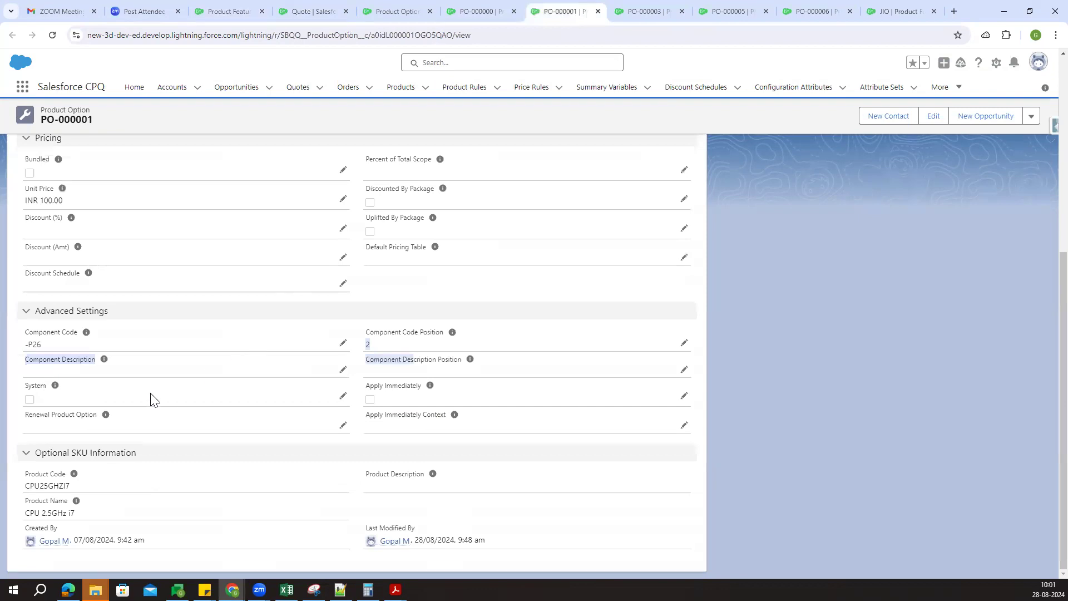
pyautogui.click(500, 10)
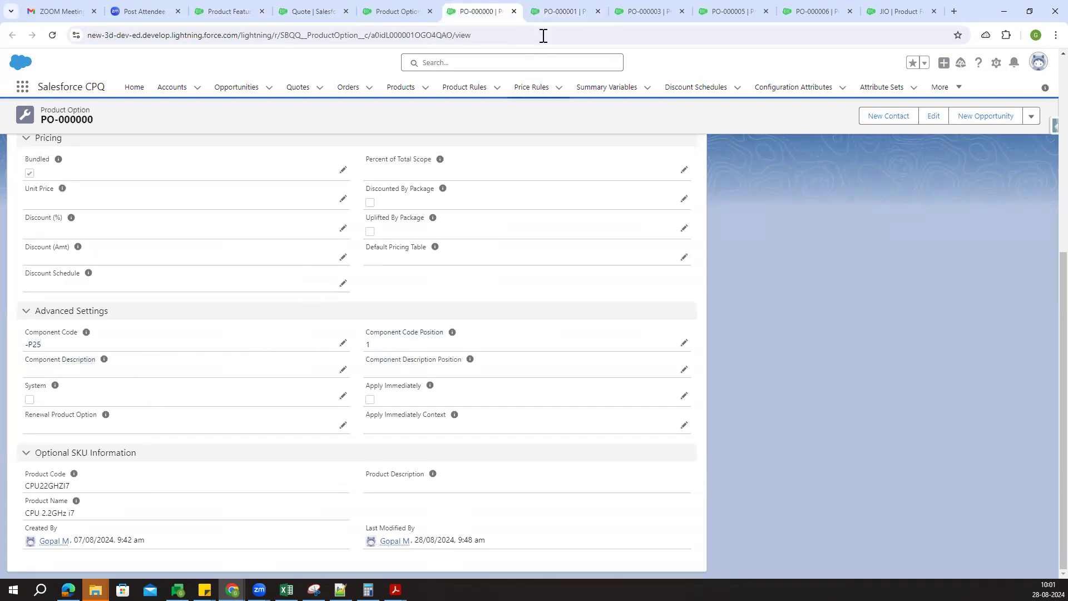
pyautogui.click(567, 10)
pyautogui.click(636, 5)
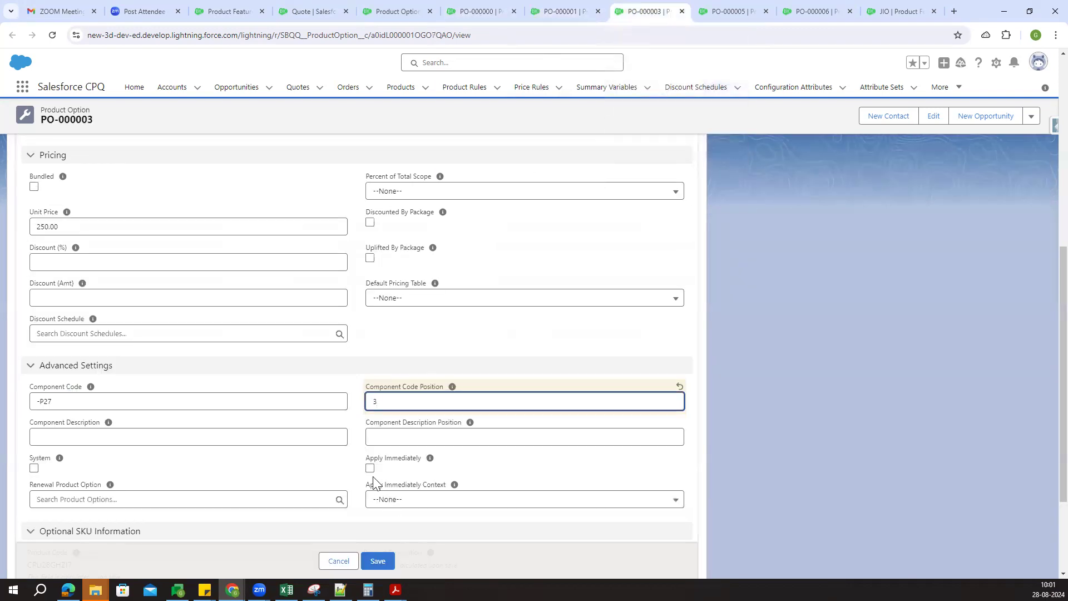
pyautogui.scroll(7, 103, 293)
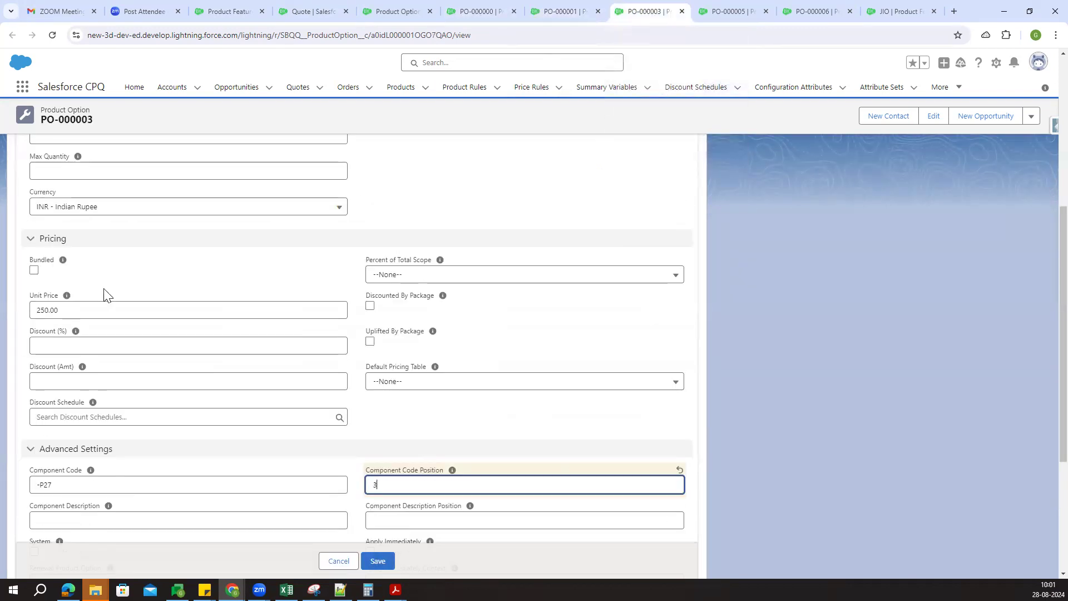
# Save the Component Code Position of 3 on option PO-000003
pyautogui.scroll(-7, 239, 377)
pyautogui.click(389, 562)
pyautogui.click(808, 432)
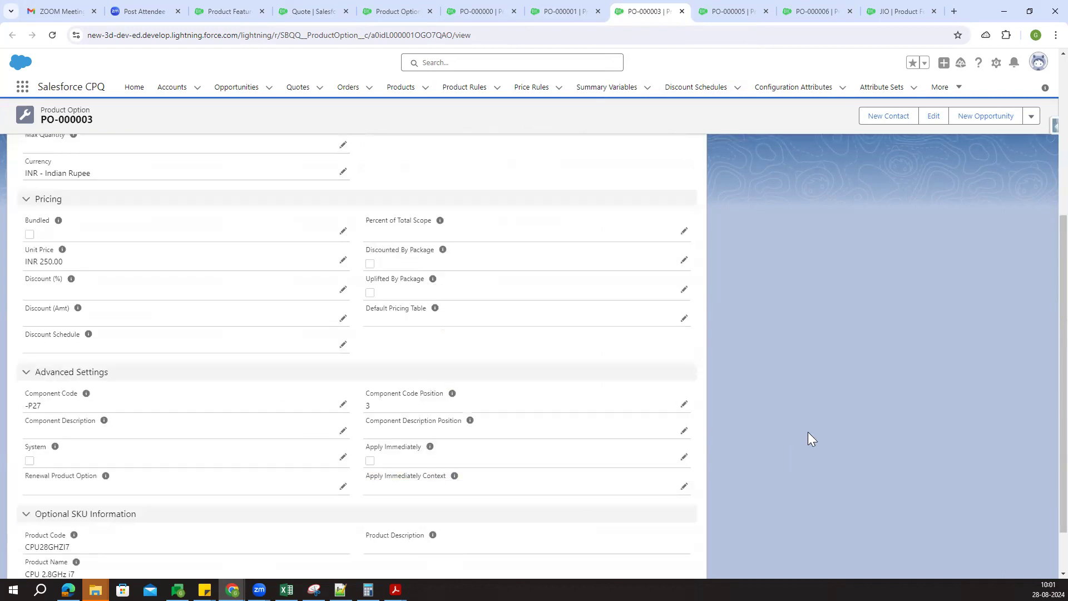
# Review the details of processor options PO-000001 and PO-000000 and the 15" Laptop's options list
pyautogui.click(563, 10)
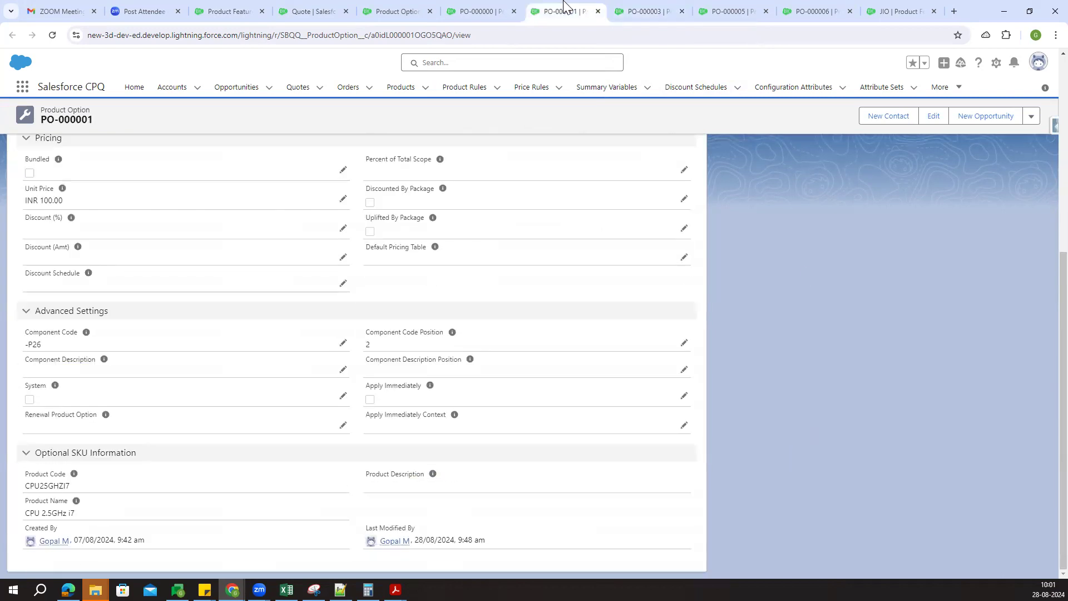
pyautogui.scroll(6, 223, 267)
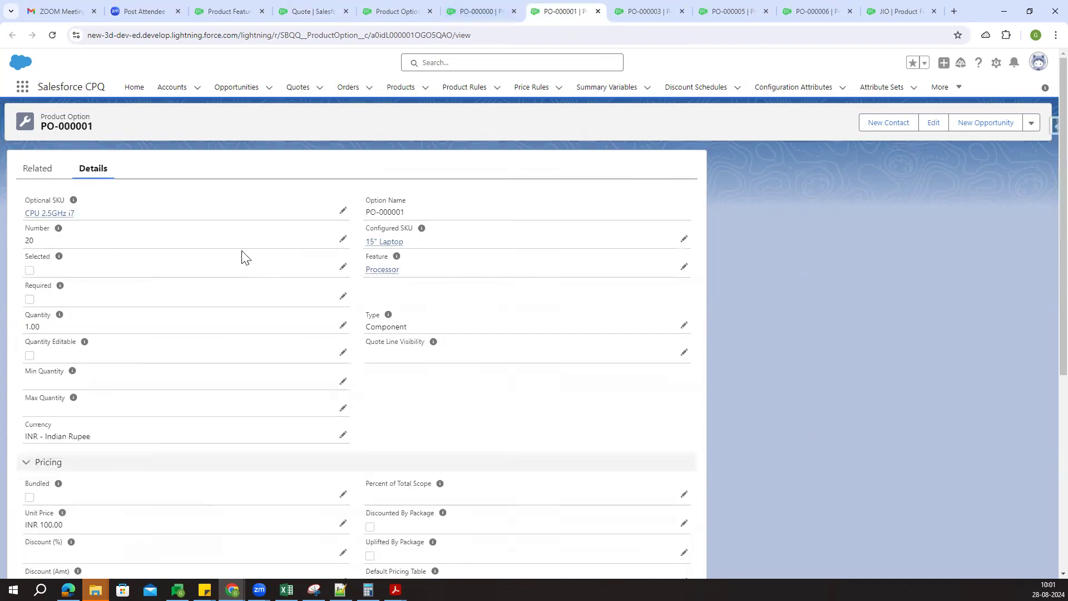
pyautogui.click(466, 10)
pyautogui.scroll(10, 79, 302)
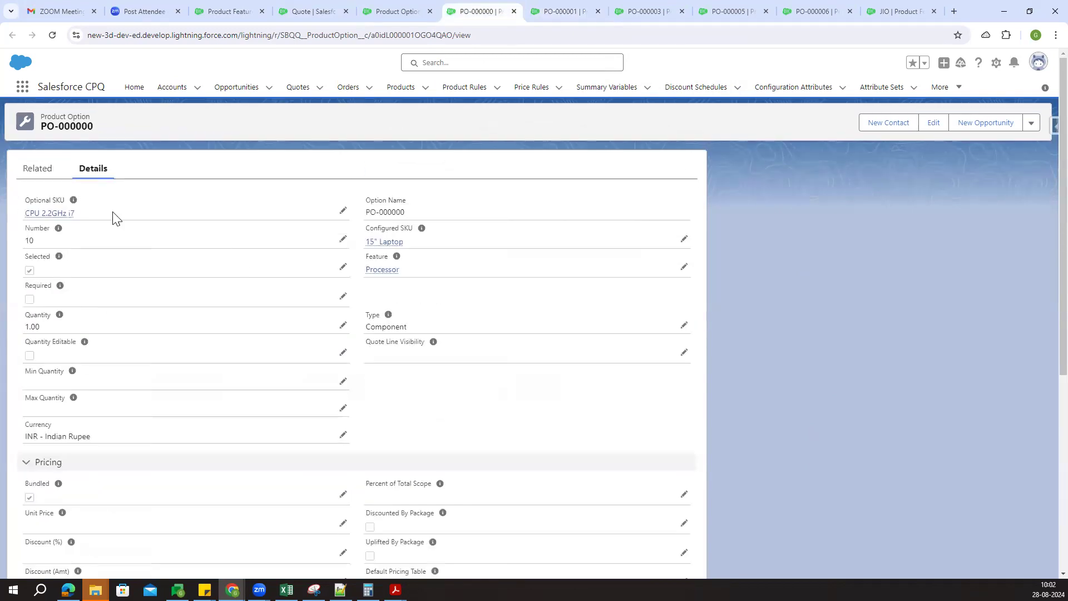
pyautogui.scroll(-5, 176, 306)
pyautogui.scroll(4, 358, 312)
pyautogui.click(372, 3)
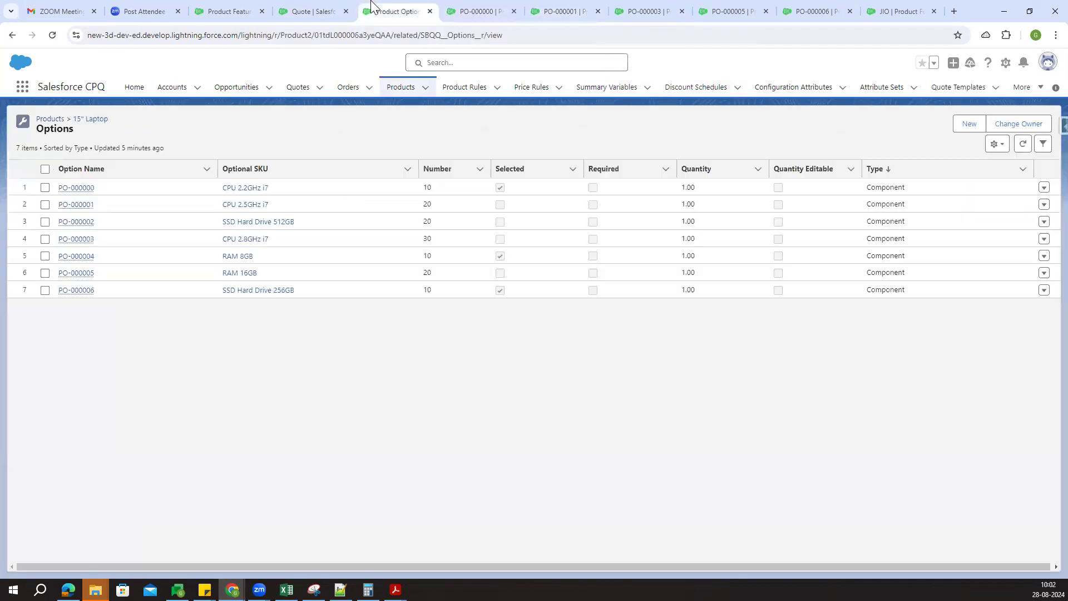
# Discard the current quote edits, reopen the quote's line editor and delete all existing lines
pyautogui.click(327, 9)
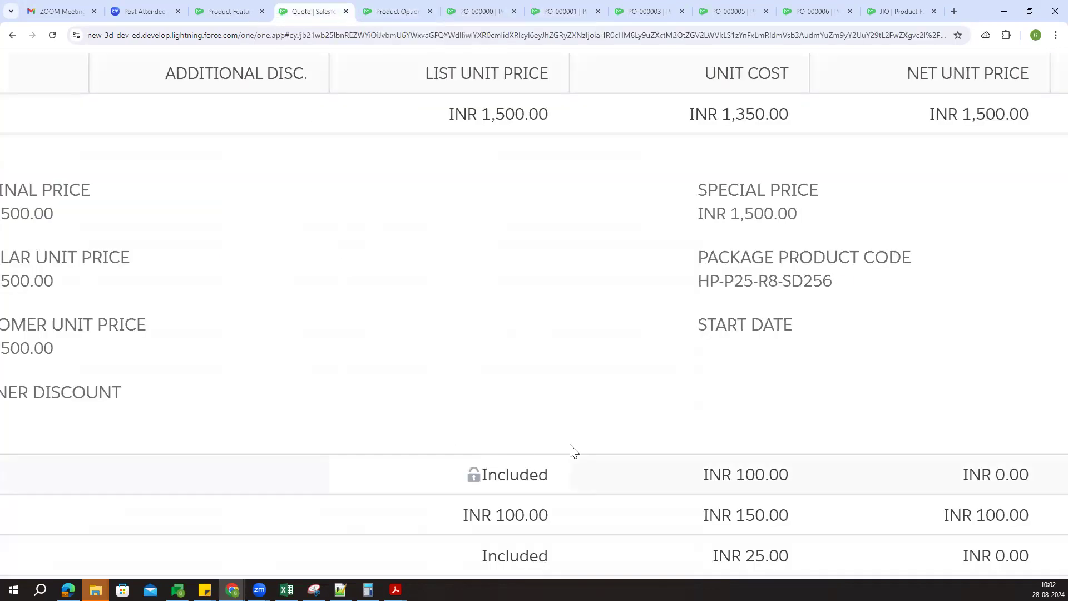
pyautogui.scroll(-5, 575, 450)
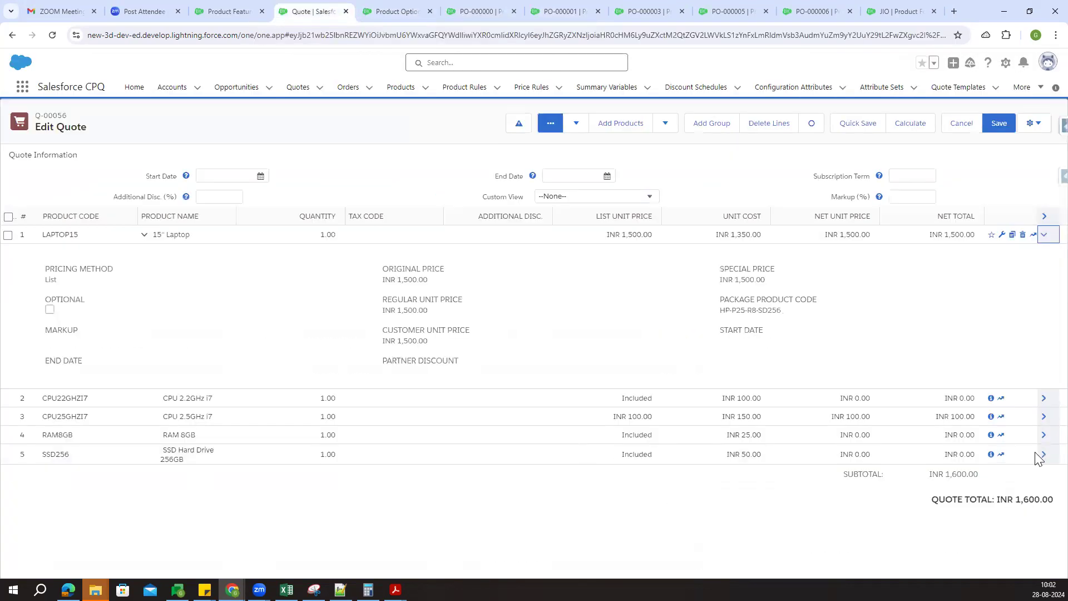
pyautogui.click(962, 123)
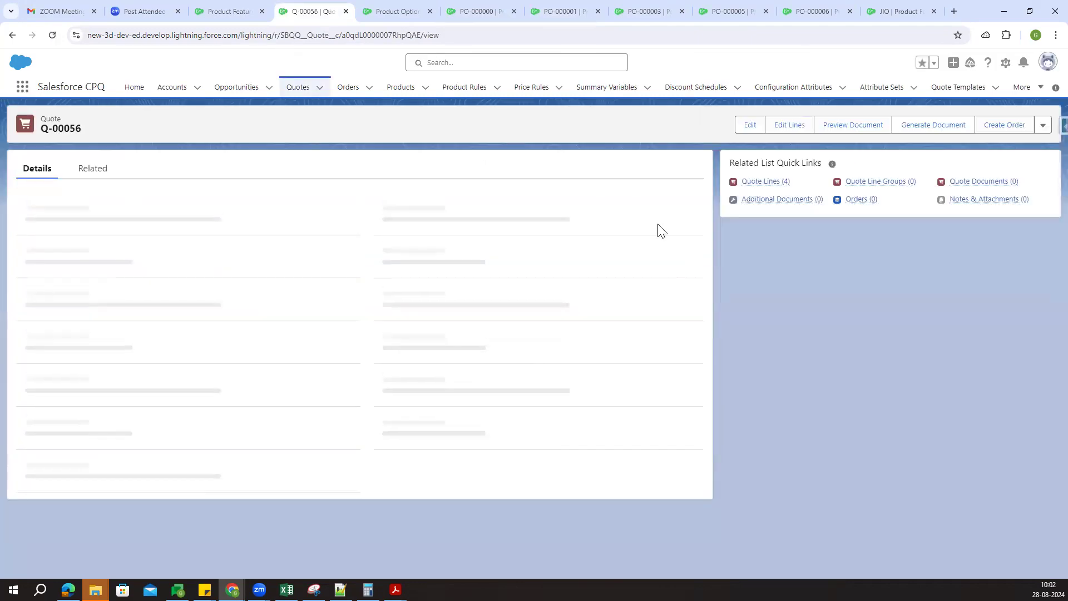
pyautogui.click(778, 123)
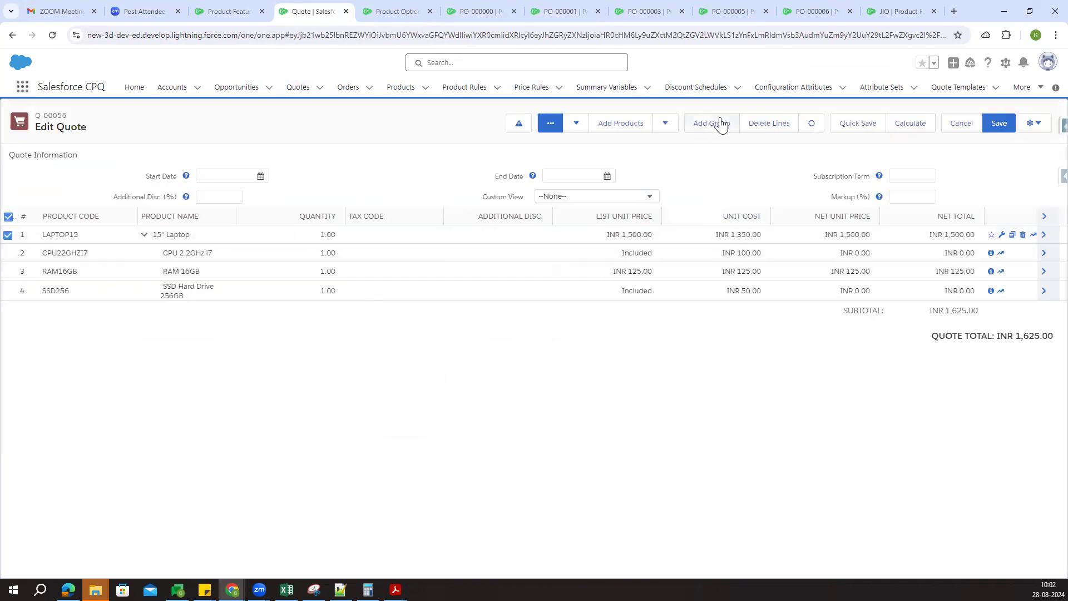
pyautogui.click(756, 123)
# Clear the product selection filter, search for "lap" and select the 15" Laptop for the quote
pyautogui.click(627, 124)
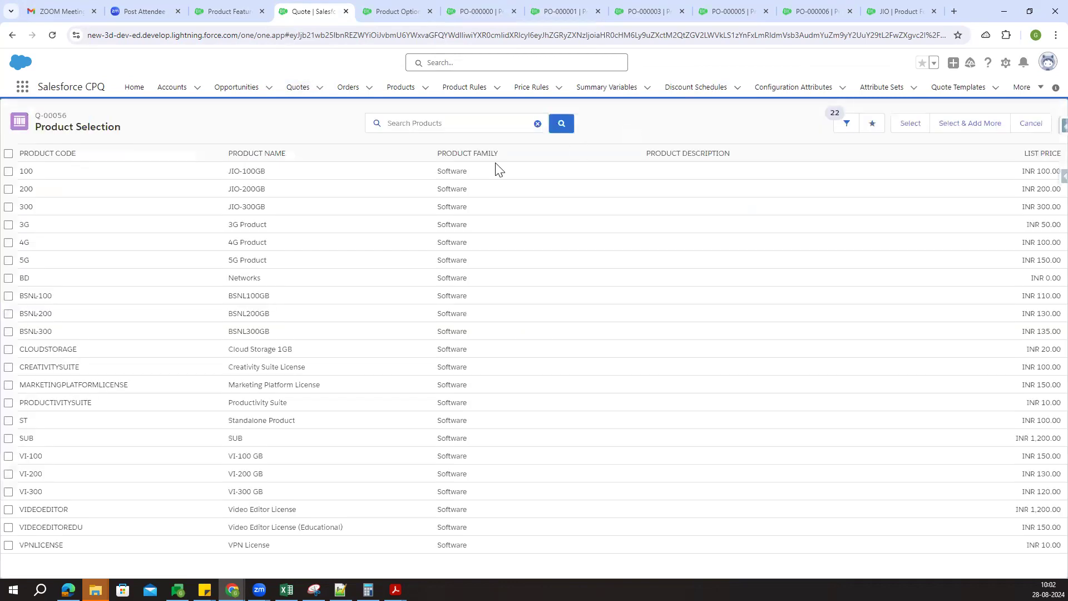
pyautogui.click(845, 124)
pyautogui.click(1008, 218)
pyautogui.click(958, 223)
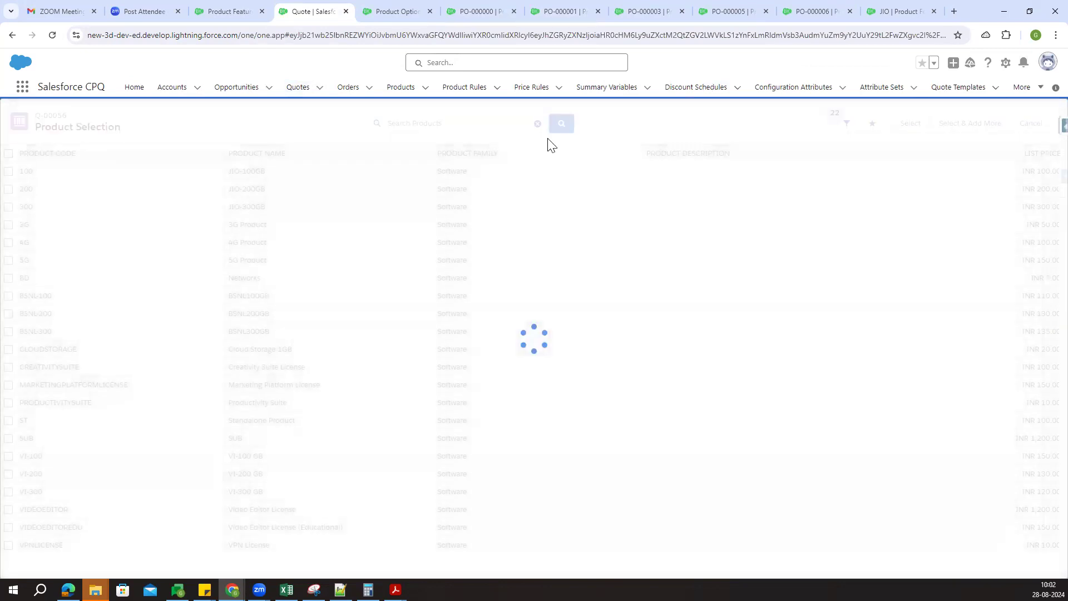
pyautogui.click(454, 123)
pyautogui.write('lap')
pyautogui.press('Return')
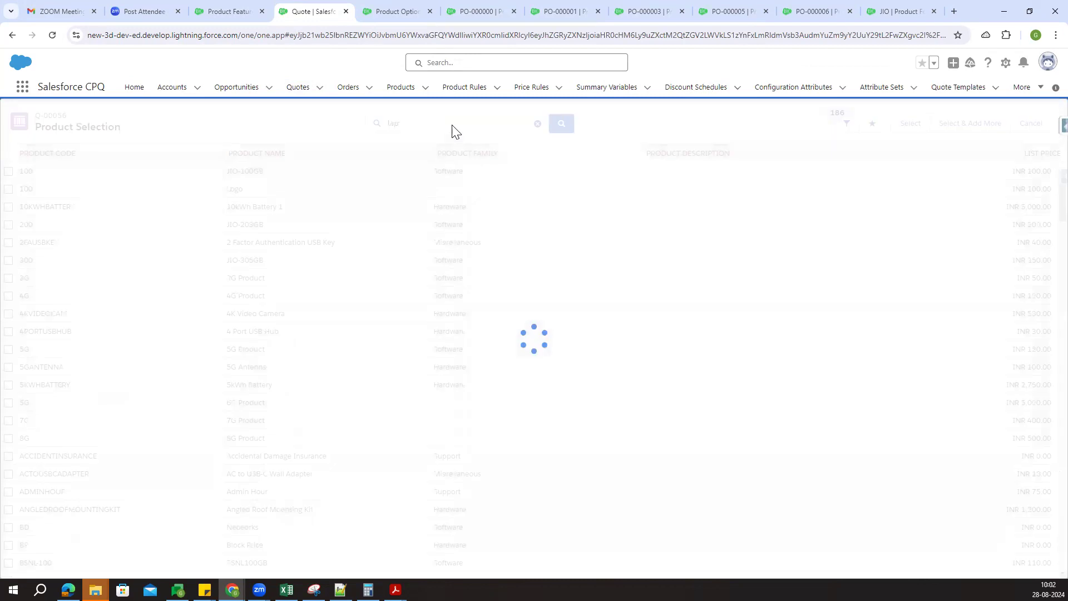
pyautogui.click(9, 188)
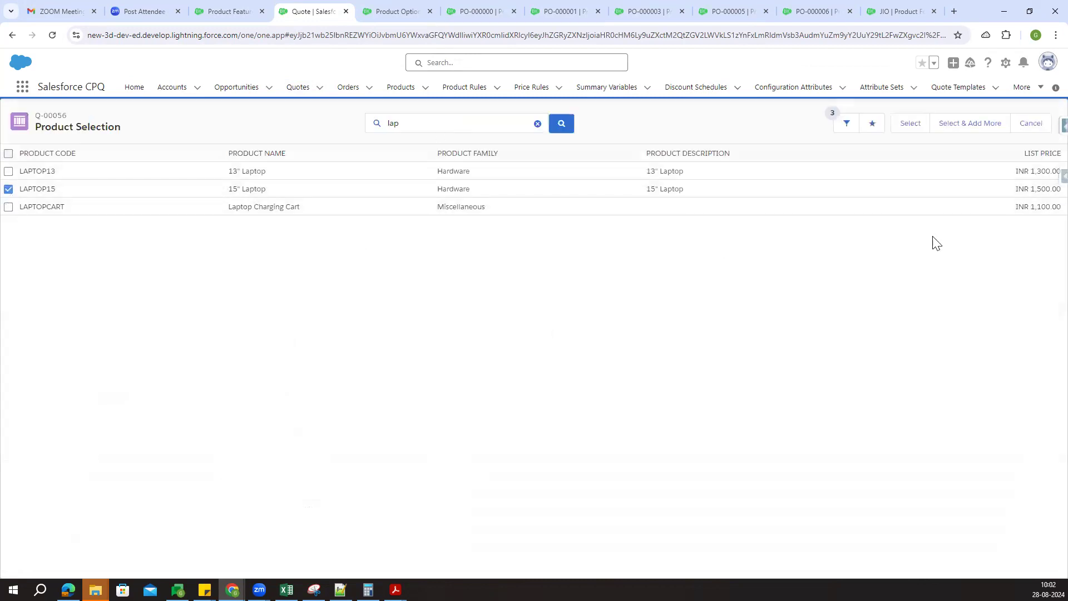
pyautogui.click(919, 131)
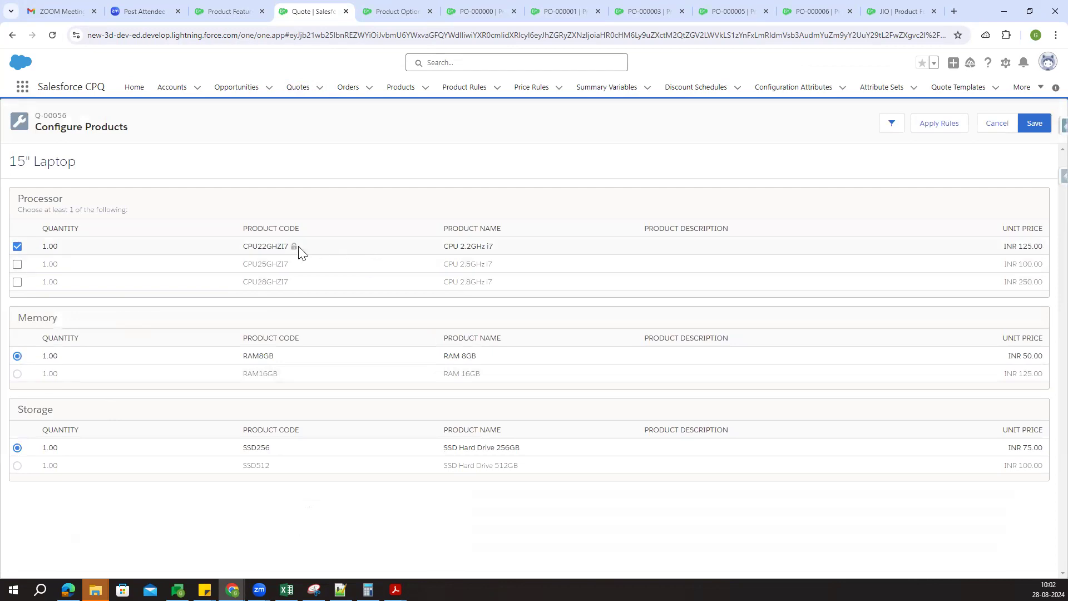
# Add CPU 2.5GHz i7 and CPU 2.8GHz i7 to the laptop's selected processors and save the configuration
pyautogui.click(17, 265)
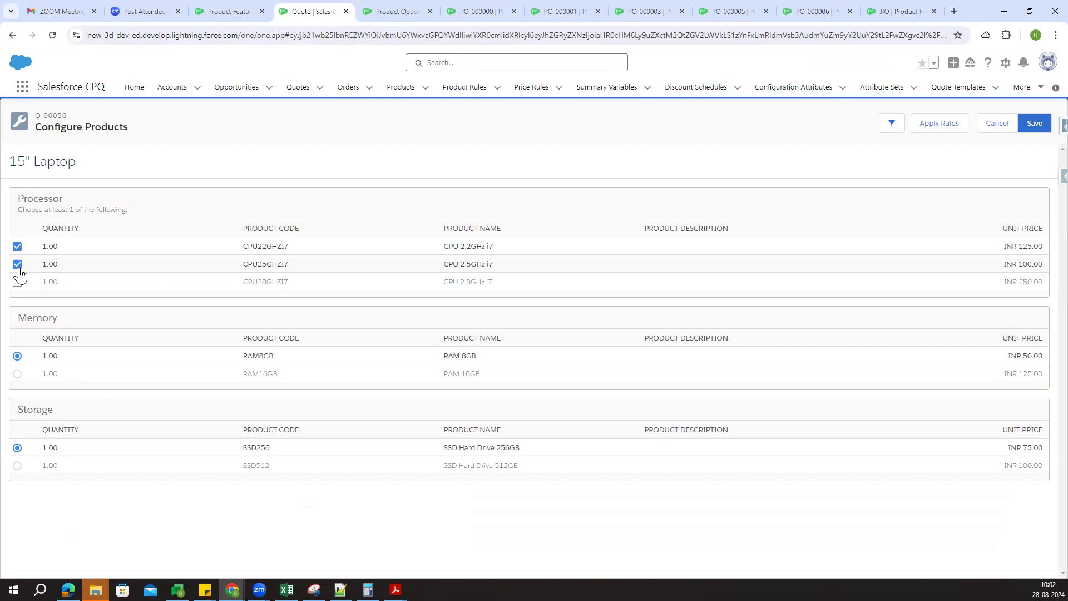
pyautogui.click(17, 282)
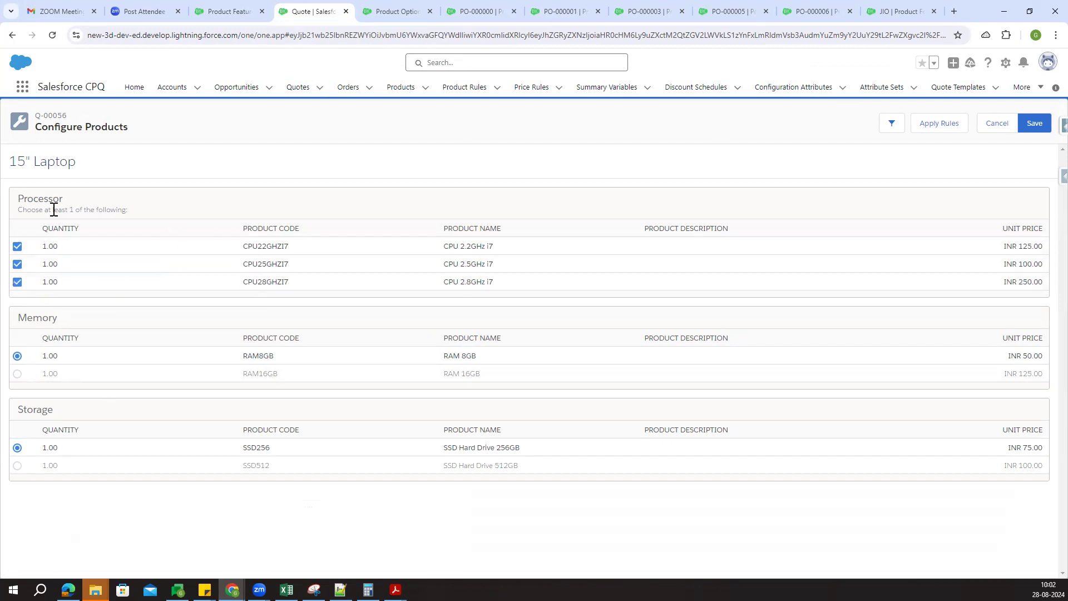
pyautogui.click(1038, 126)
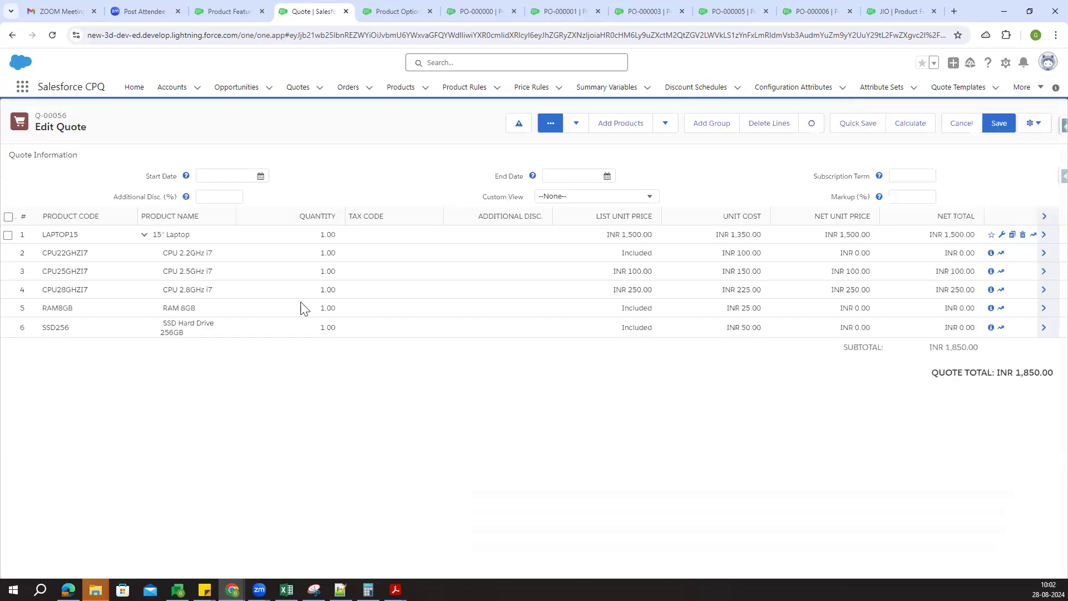
# Copy the laptop line's Package Product Code into Error list.txt in Notepad++, a few lines below the existing error text
pyautogui.click(1044, 234)
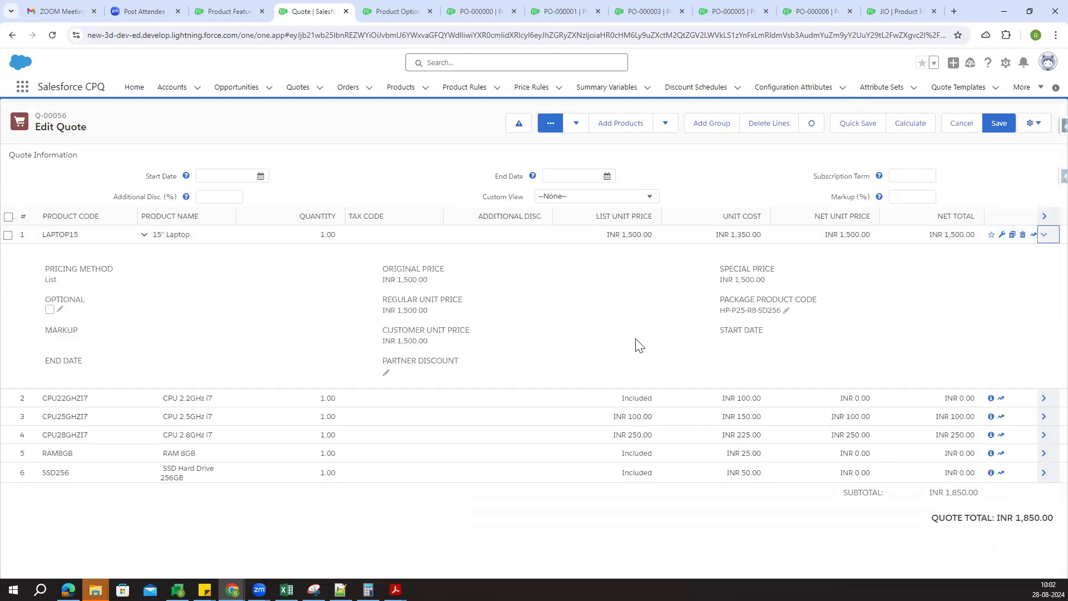
pyautogui.keyDown('ctrl'); pyautogui.scroll(4, 636, 345); pyautogui.keyUp('ctrl')
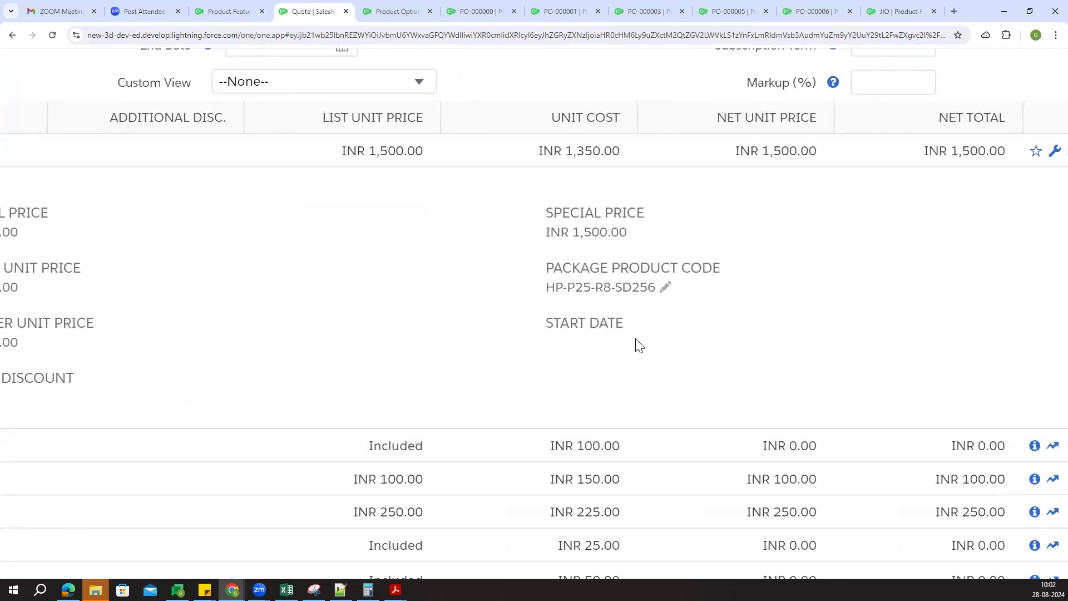
pyautogui.click(666, 288)
pyautogui.hotkey('ctrl', 'c')
pyautogui.doubleClick(589, 290)
pyautogui.tripleClick(589, 290)
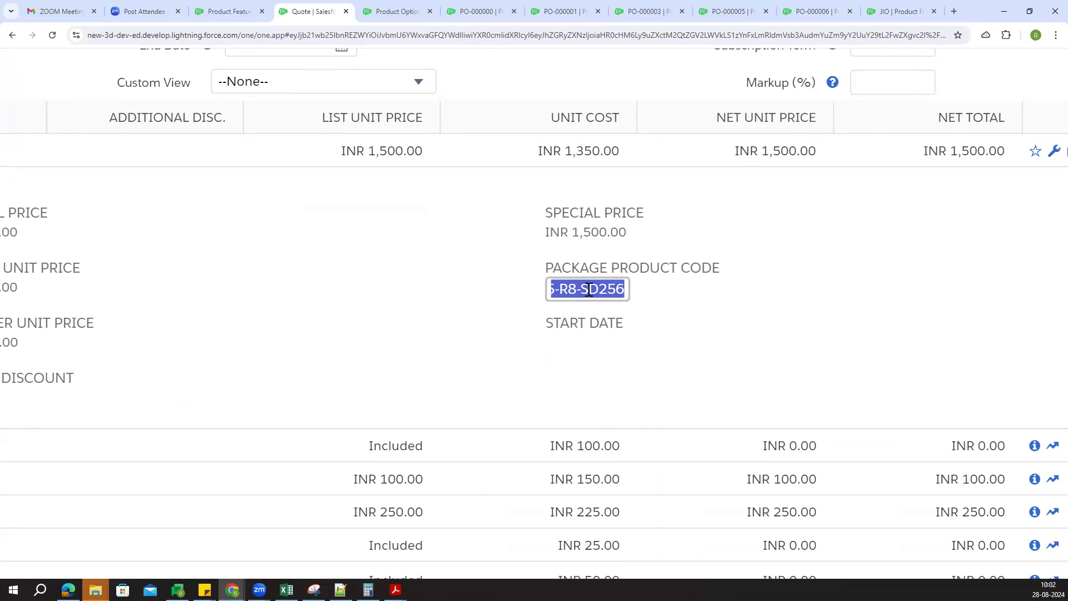
pyautogui.click(340, 590)
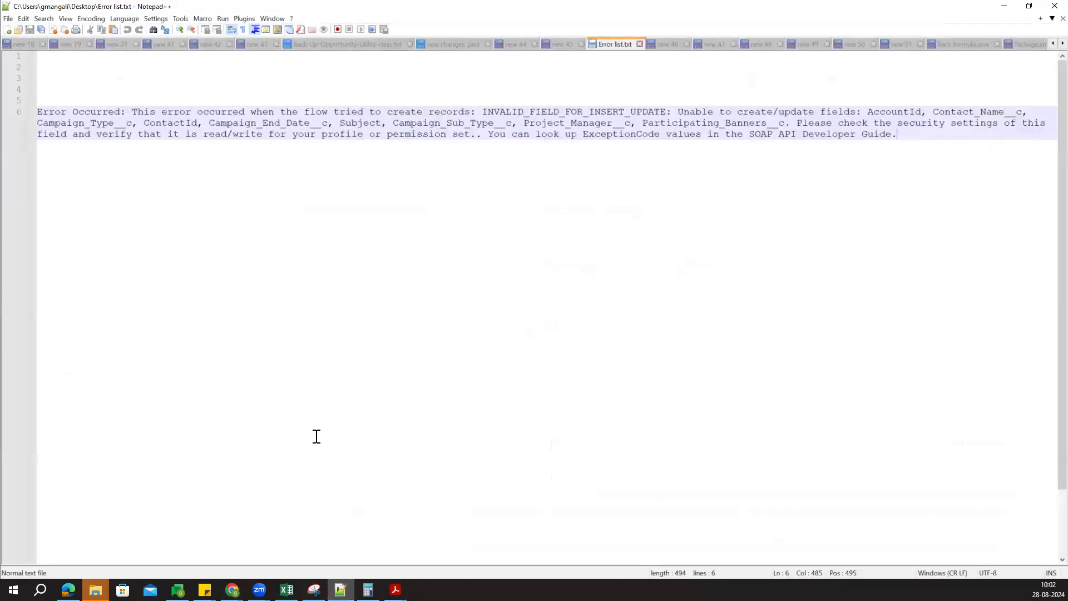
pyautogui.press('Return')
pyautogui.press('Return')
pyautogui.press('Return')
pyautogui.press('Return')
pyautogui.hotkey('ctrl', 'v')
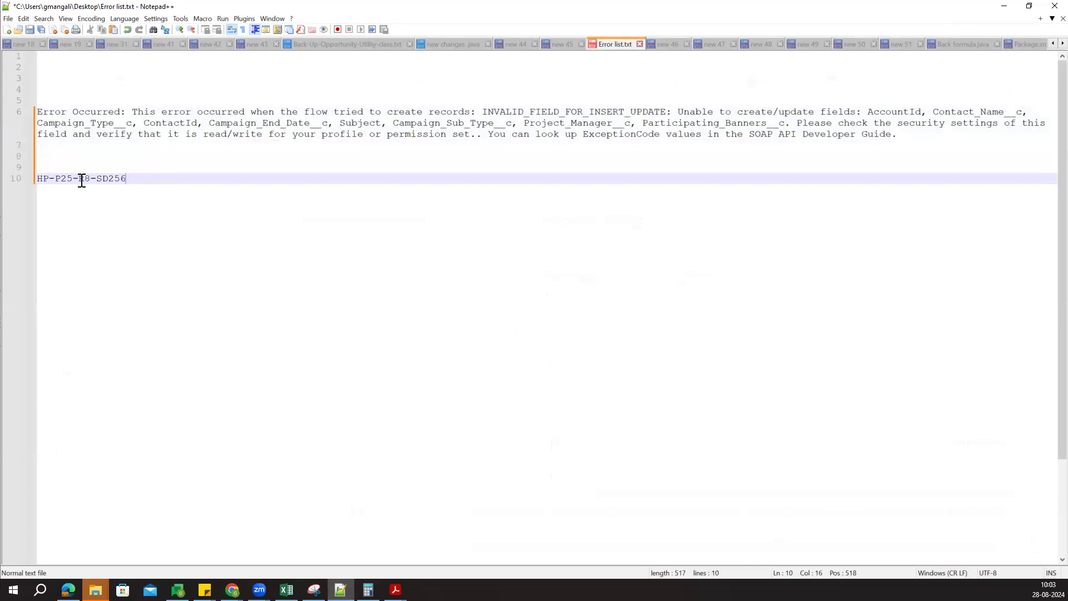
# Examine the memory and storage segments of the pasted package code, and return to the quote in the browser
pyautogui.moveTo(77, 179); pyautogui.dragTo(141, 183)
pyautogui.click(125, 191)
pyautogui.click(148, 195)
pyautogui.click(1004, 6)
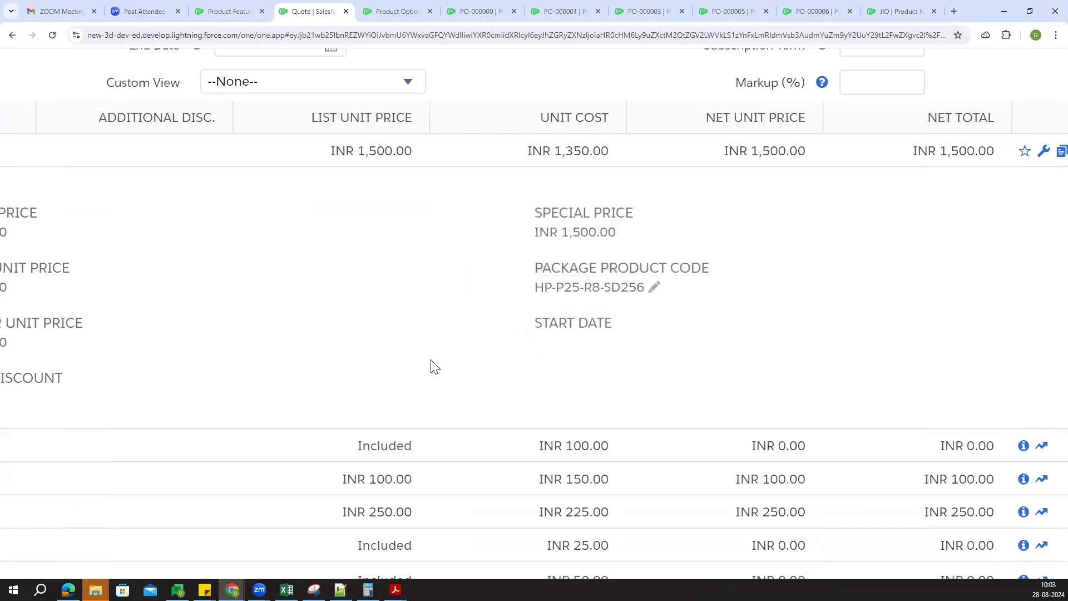
# Open options PO-000004 and PO-000005 from the laptop's options list in separate browser tabs
pyautogui.click(413, 10)
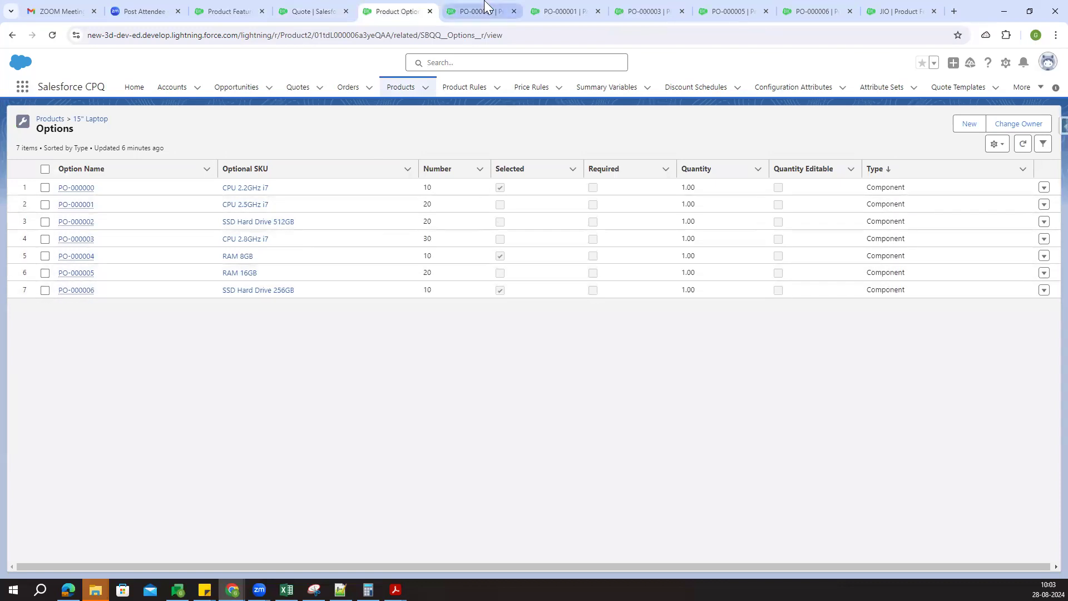
pyautogui.rightClick(91, 255)
pyautogui.click(128, 267)
pyautogui.rightClick(75, 269)
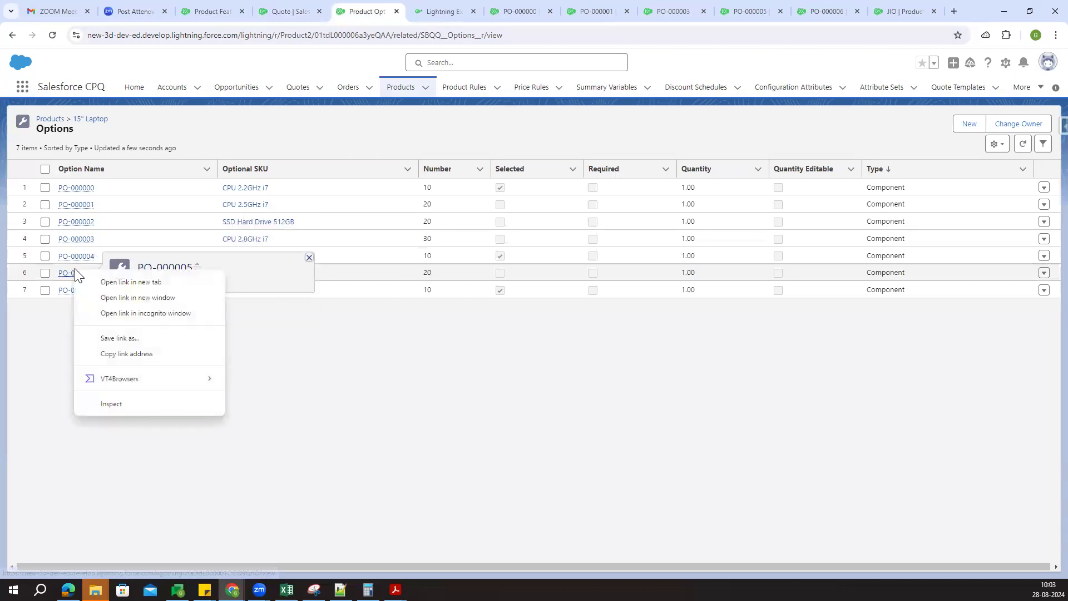
pyautogui.click(106, 282)
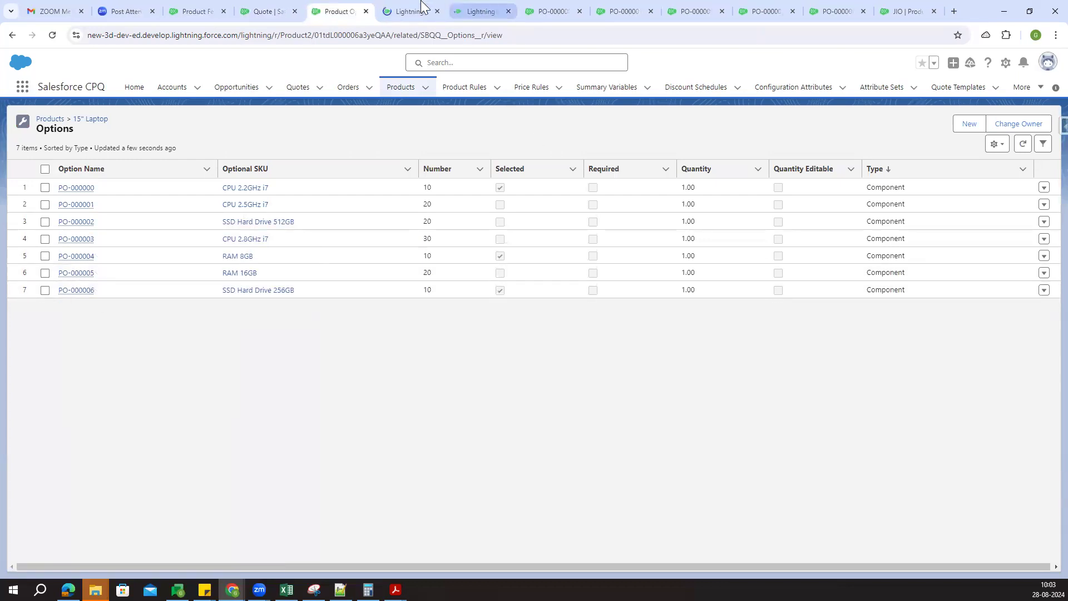
# Set the Component Code Position of option PO-000004 to 4 and save the record
pyautogui.click(422, 10)
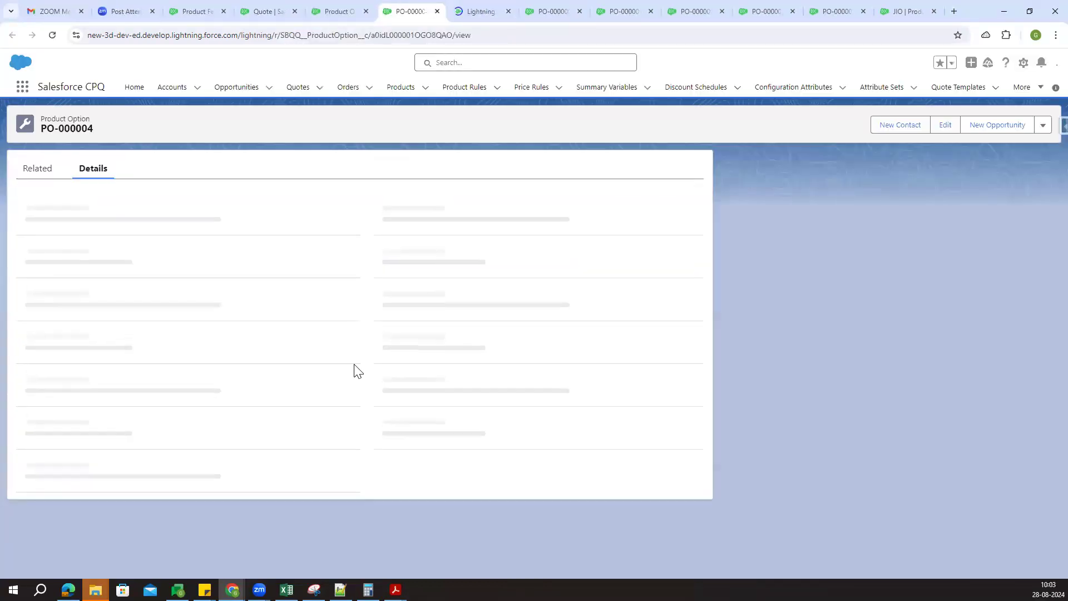
pyautogui.scroll(-4, 280, 388)
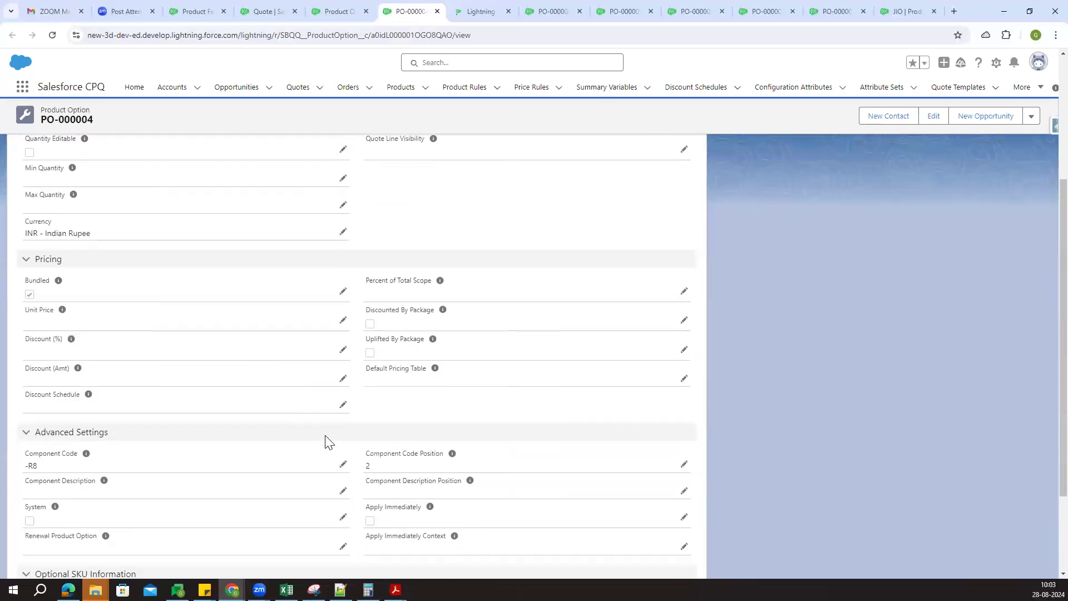
pyautogui.click(685, 445)
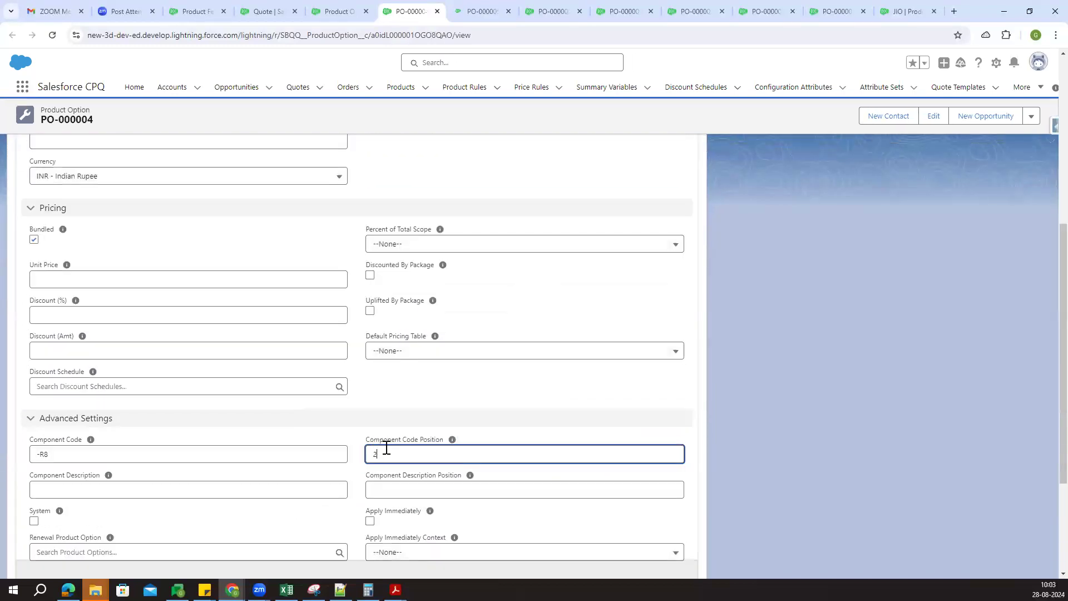
pyautogui.press('BackSpace')
pyautogui.write('4')
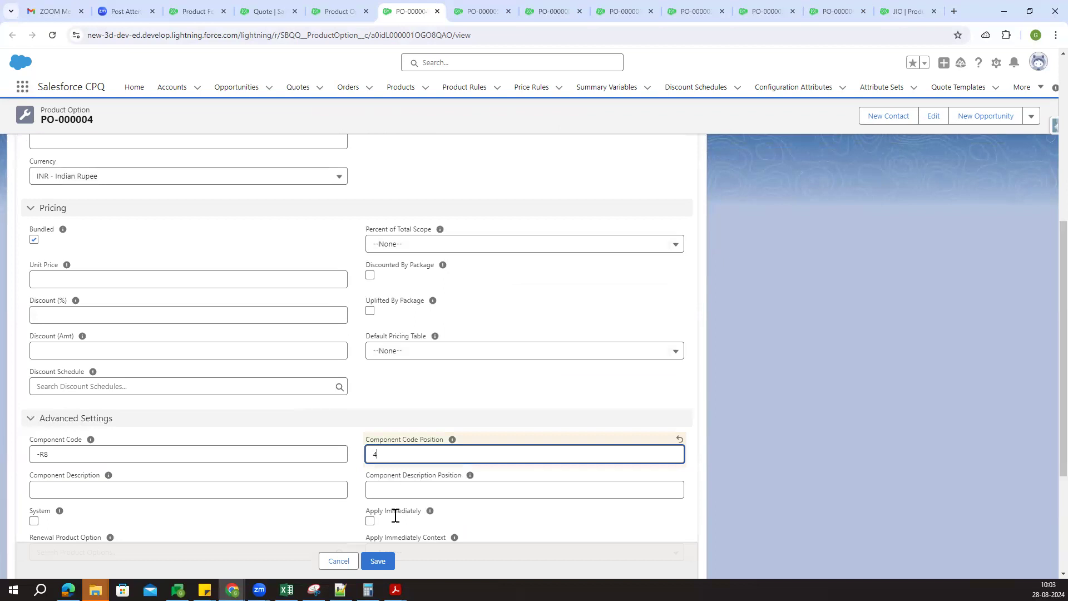
pyautogui.click(389, 561)
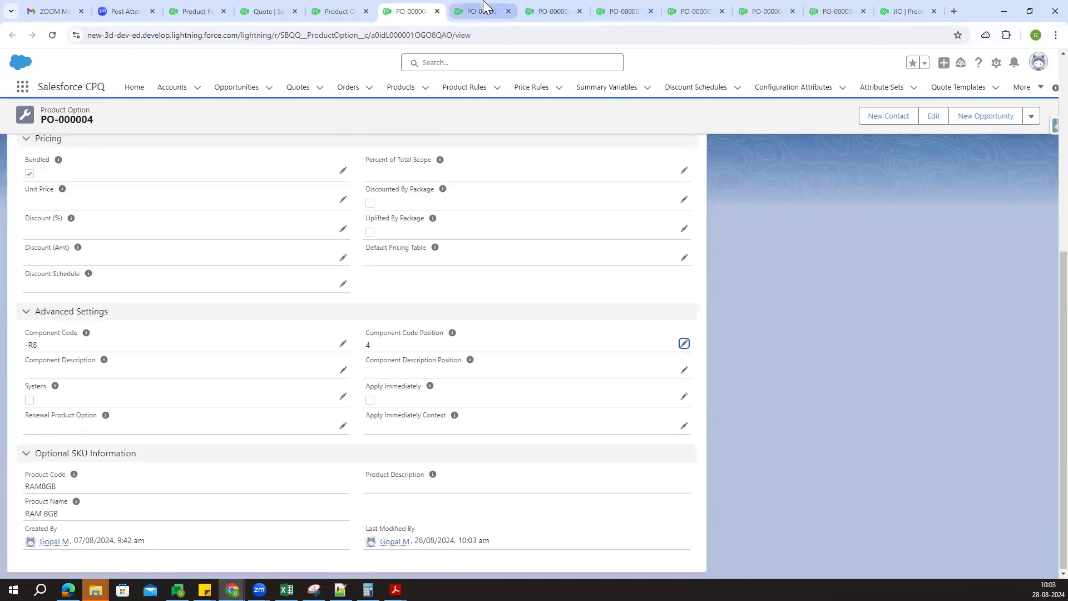
# Set the Component Code Position of option PO-000005 to 5, save it, and return to the laptop's options list
pyautogui.click(483, 10)
pyautogui.scroll(-2, 555, 410)
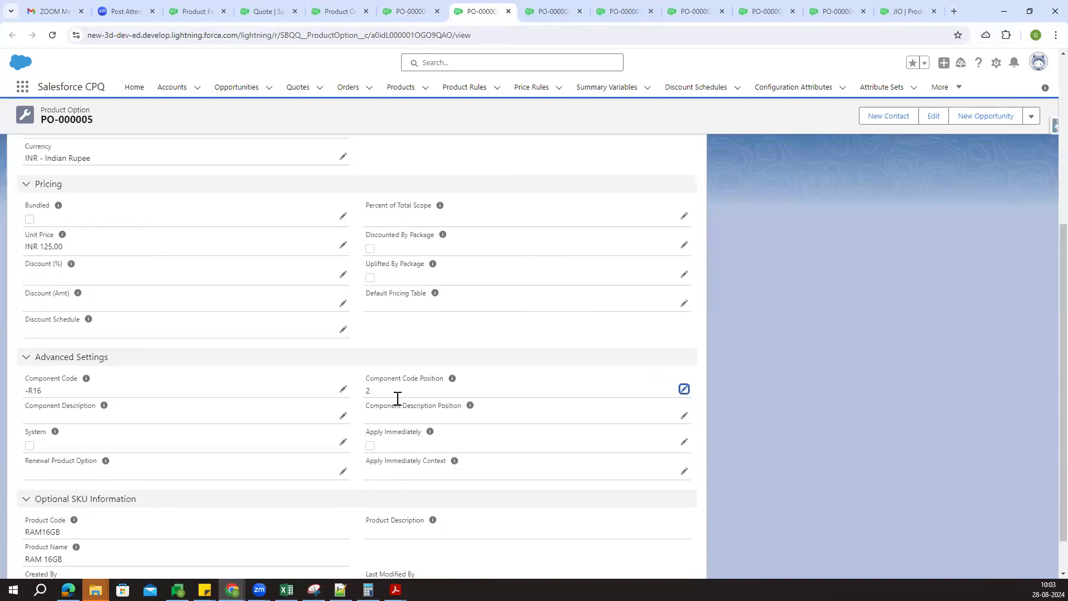
pyautogui.doubleClick(397, 399)
pyautogui.press('BackSpace')
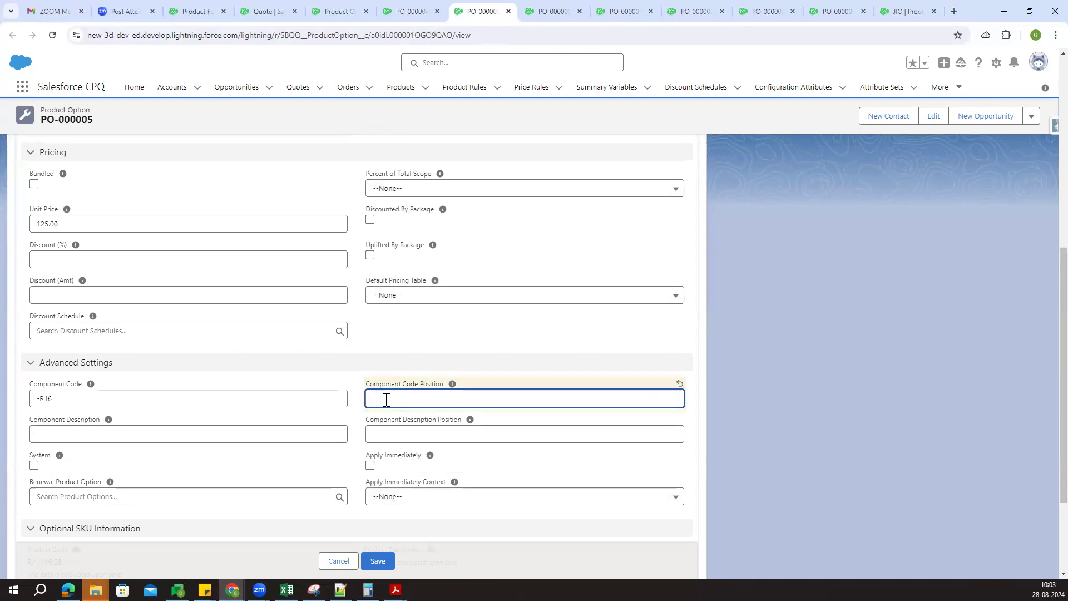
pyautogui.click(382, 560)
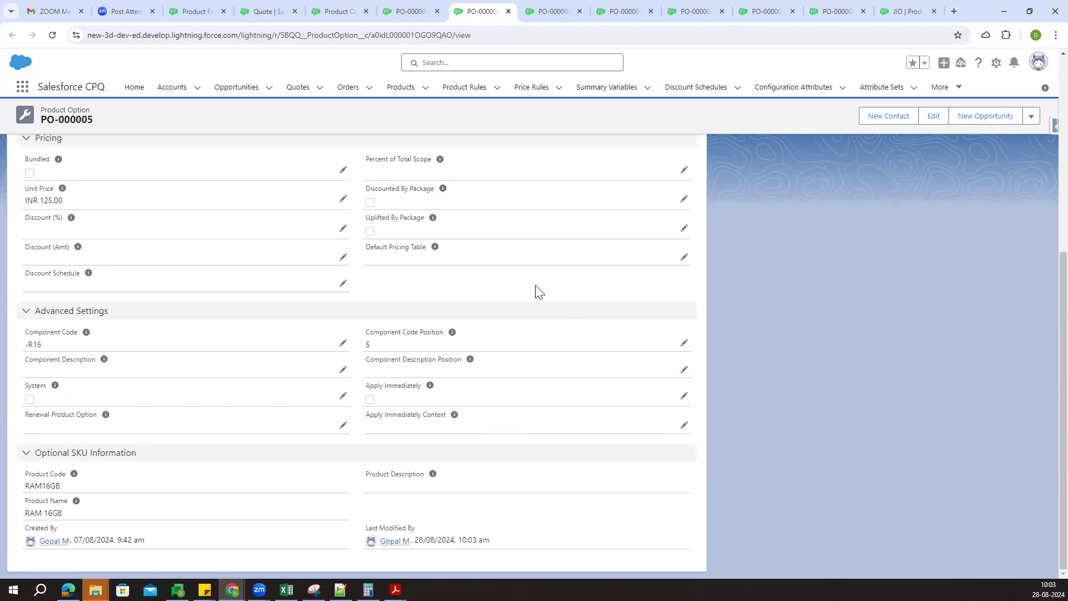
pyautogui.click(350, 10)
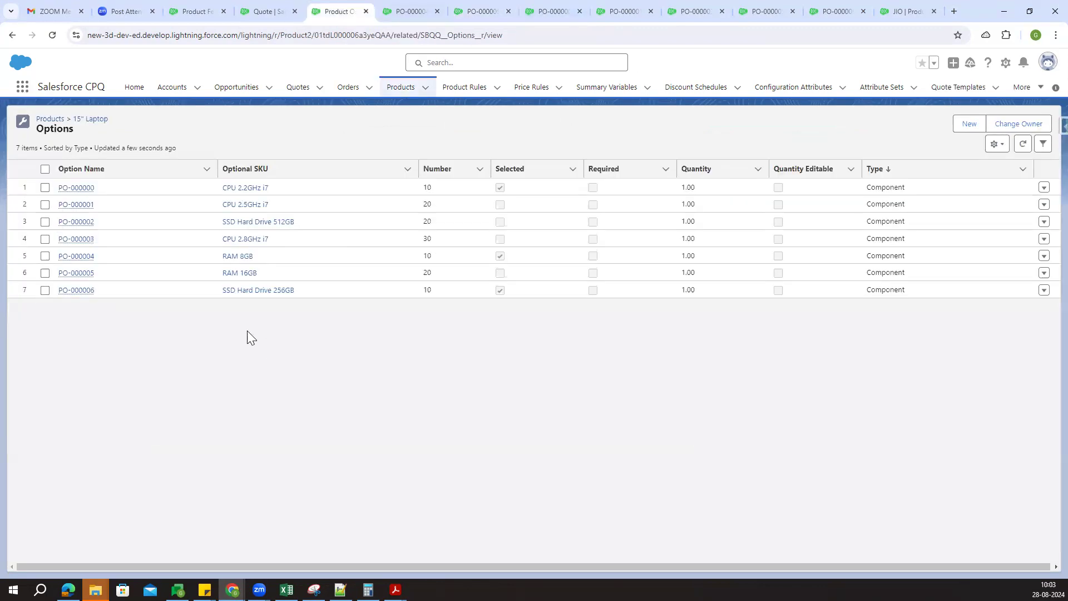
# Open options PO-000006 and PO-000002 from the laptop's options list in separate browser tabs
pyautogui.rightClick(89, 291)
pyautogui.click(134, 303)
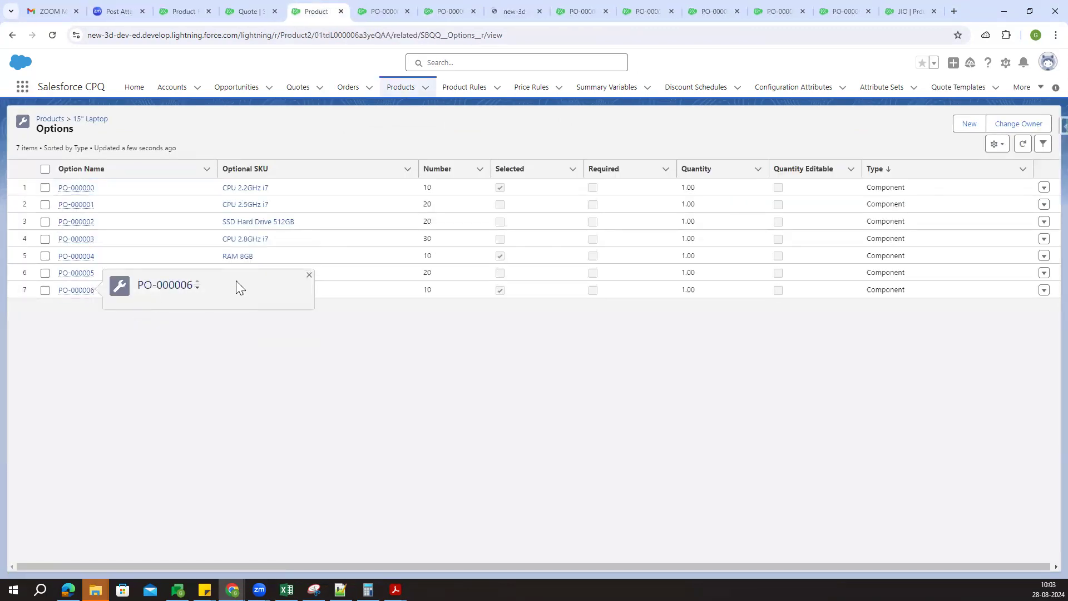
pyautogui.rightClick(92, 223)
pyautogui.click(131, 234)
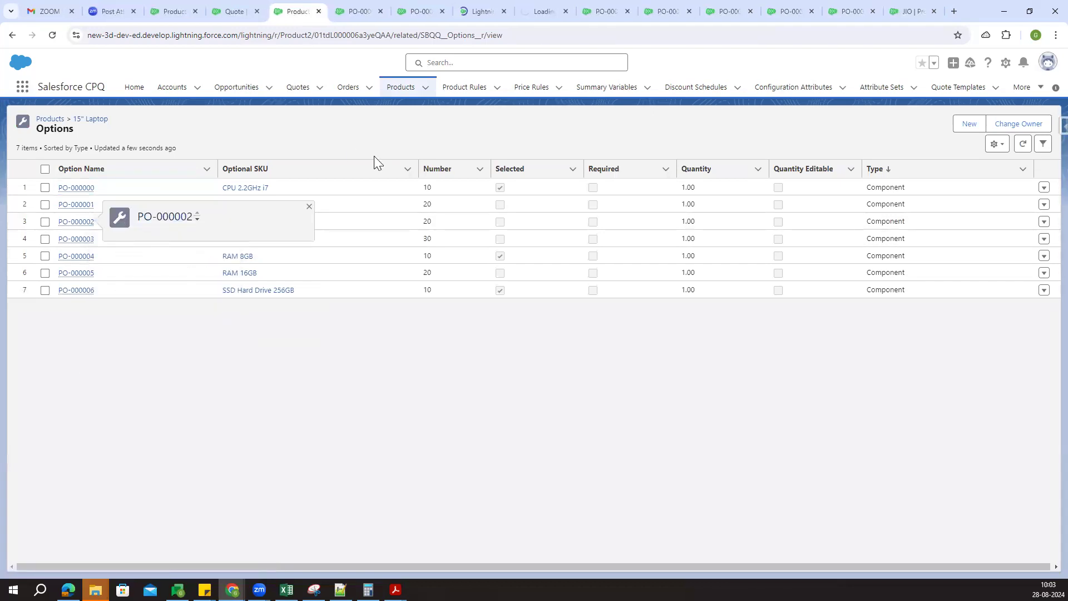
# Set the Component Code Position of option PO-000006 to 7 and save the record
pyautogui.click(477, 8)
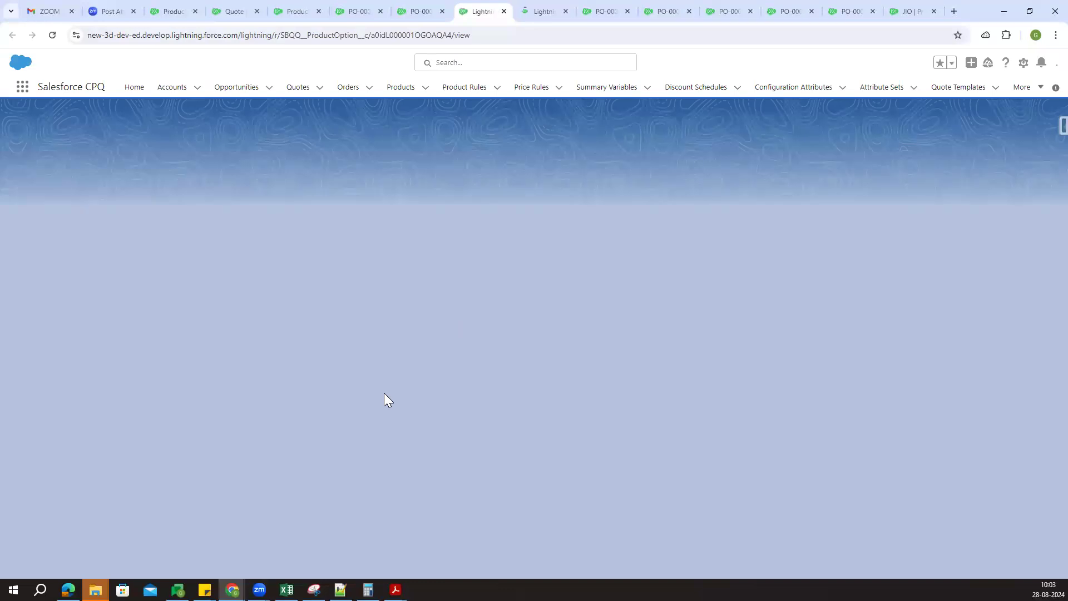
pyautogui.scroll(-3, 542, 402)
pyautogui.scroll(-3, 542, 401)
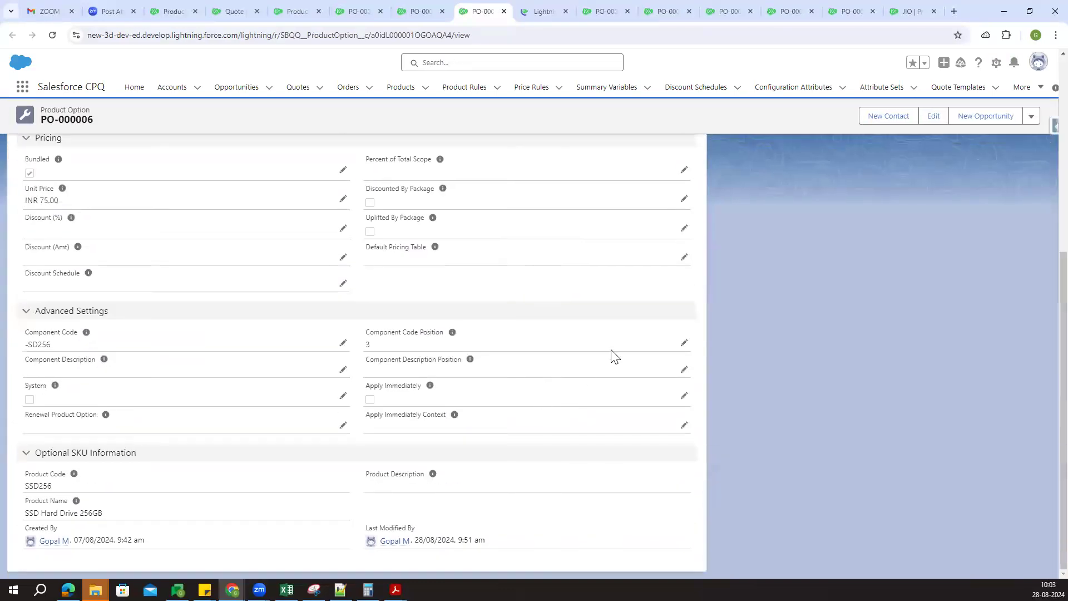
pyautogui.click(684, 341)
pyautogui.press('BackSpace')
pyautogui.click(389, 558)
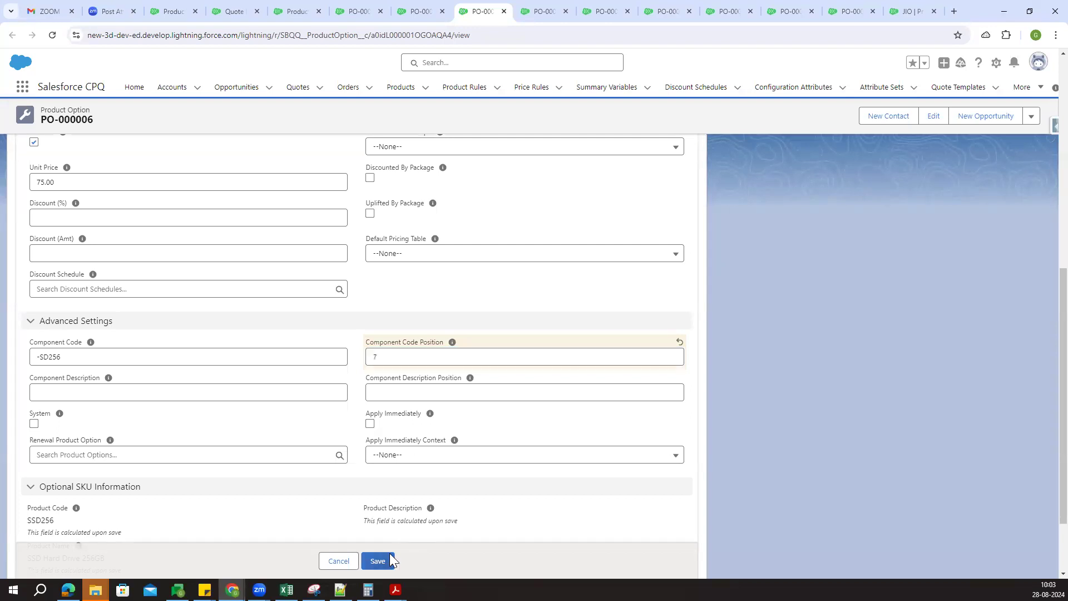
# Set the Component Code Position of option PO-000002 to 8 and save the record
pyautogui.hotkey('ctrl', 'Tab')
pyautogui.scroll(-4, 638, 315)
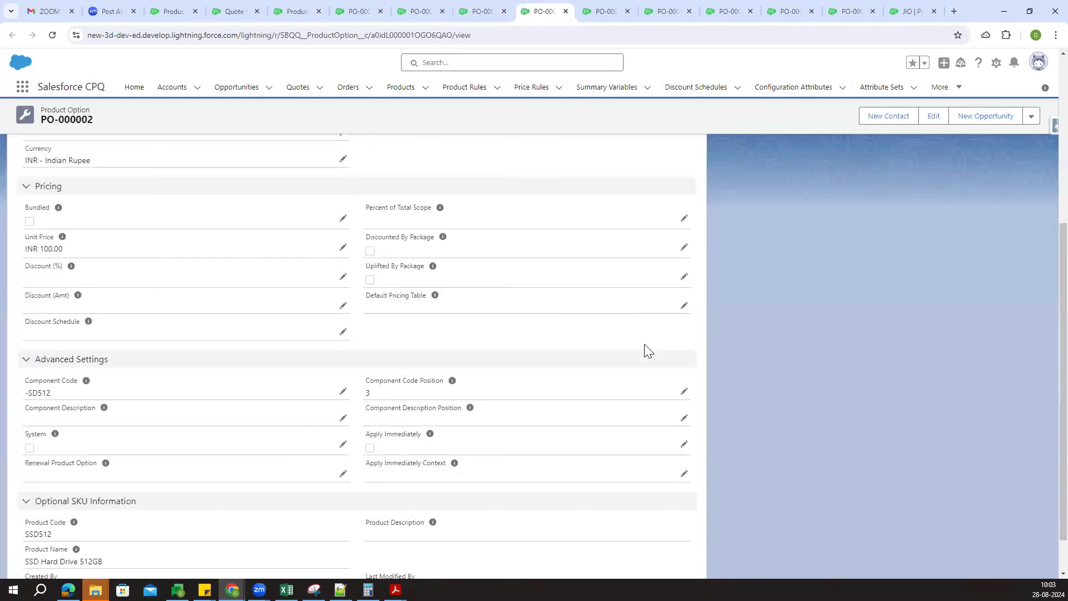
pyautogui.click(683, 345)
pyautogui.press('BackSpace')
pyautogui.click(384, 562)
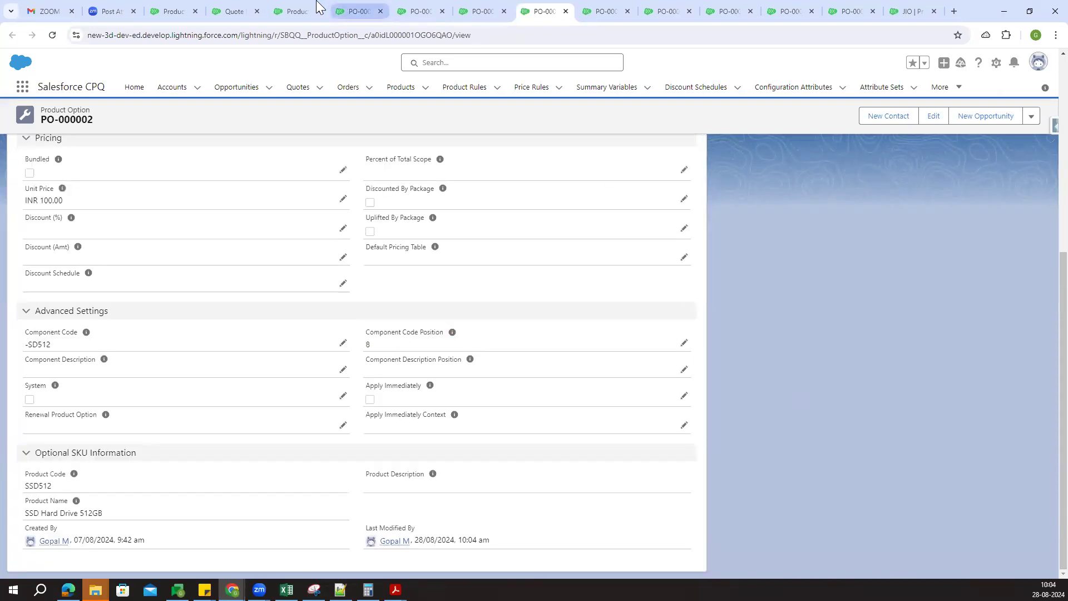
# Reload the quote, delete the 15" Laptop line with all its components in the line editor, and quick-save
pyautogui.click(234, 12)
pyautogui.click(965, 131)
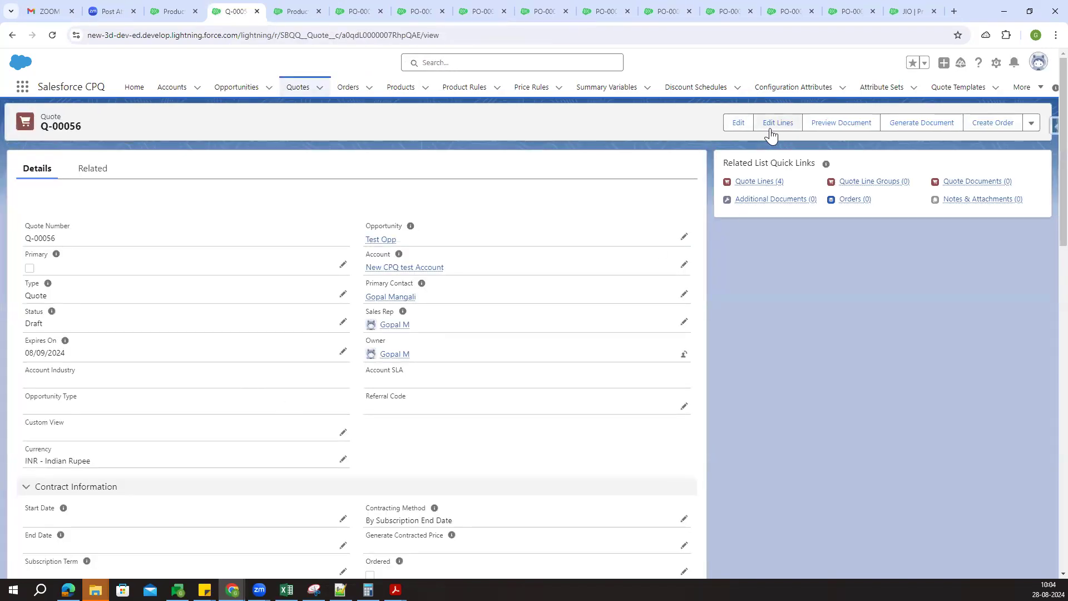
pyautogui.click(52, 35)
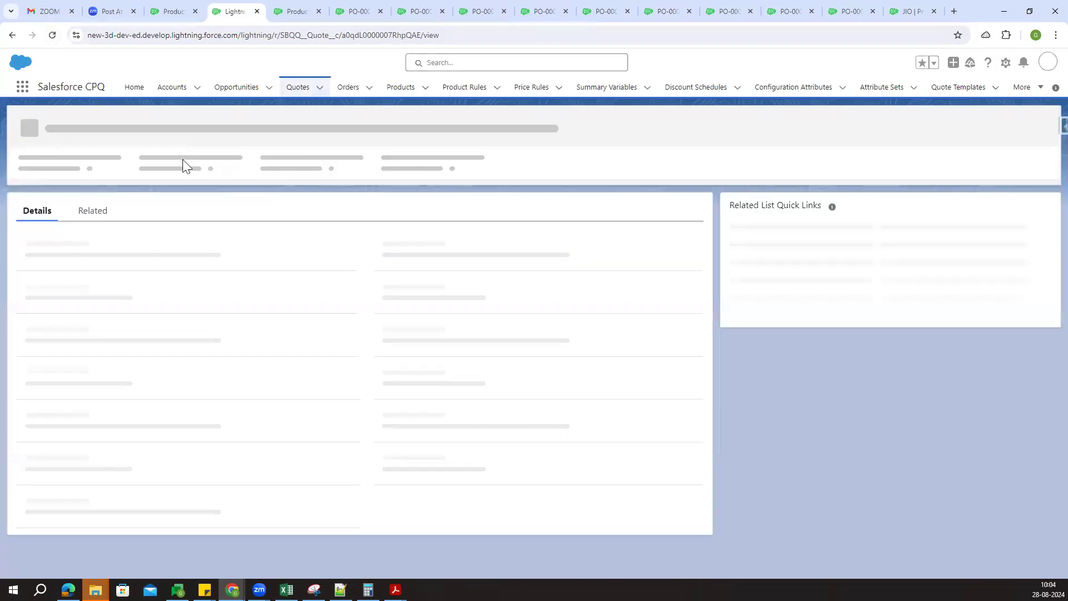
pyautogui.click(775, 125)
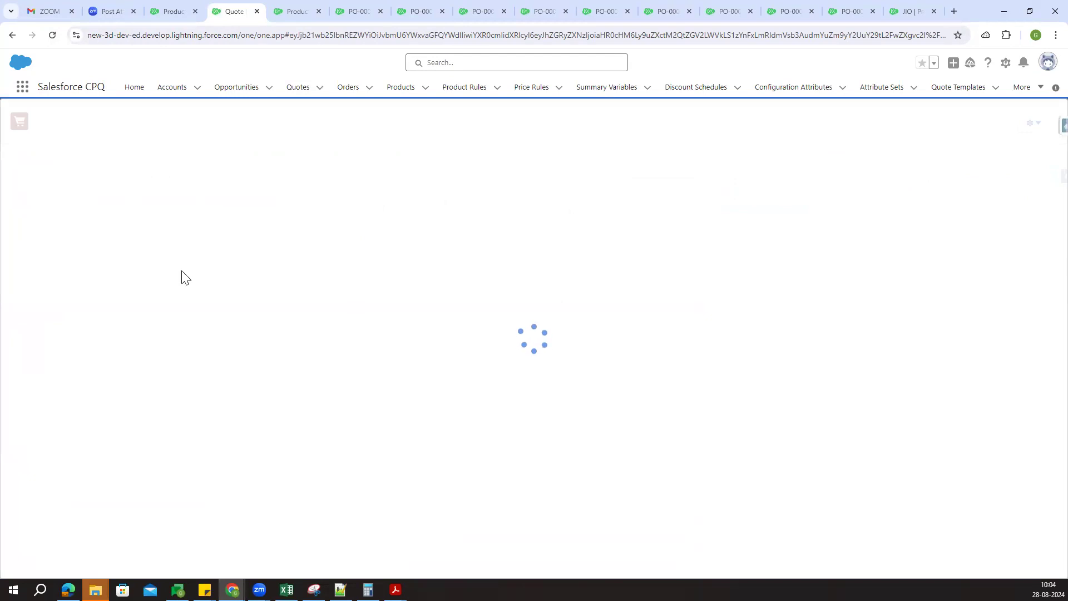
pyautogui.click(8, 234)
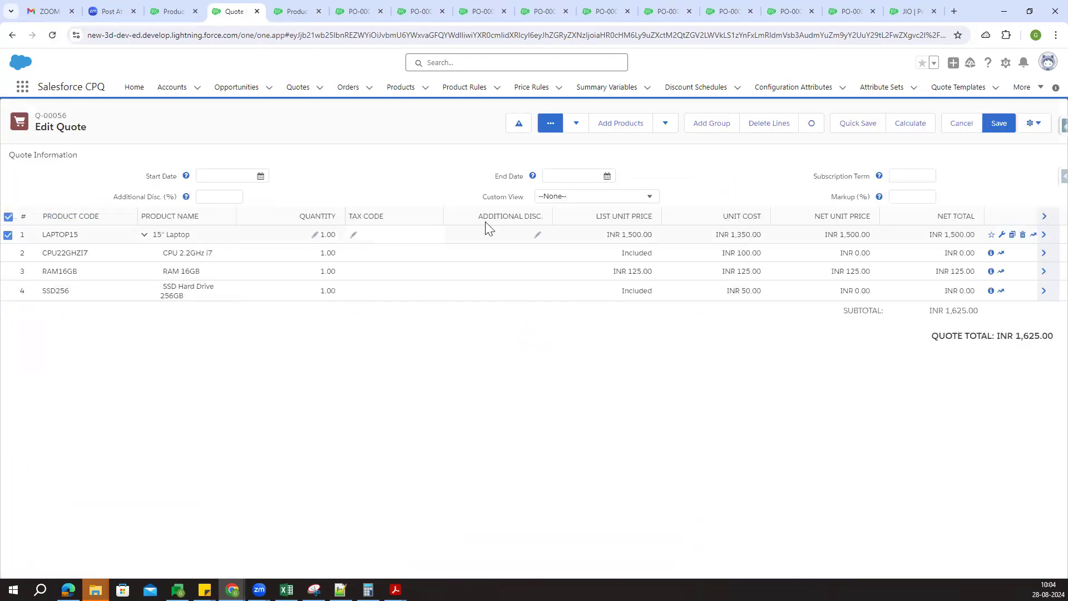
pyautogui.click(758, 125)
pyautogui.click(864, 126)
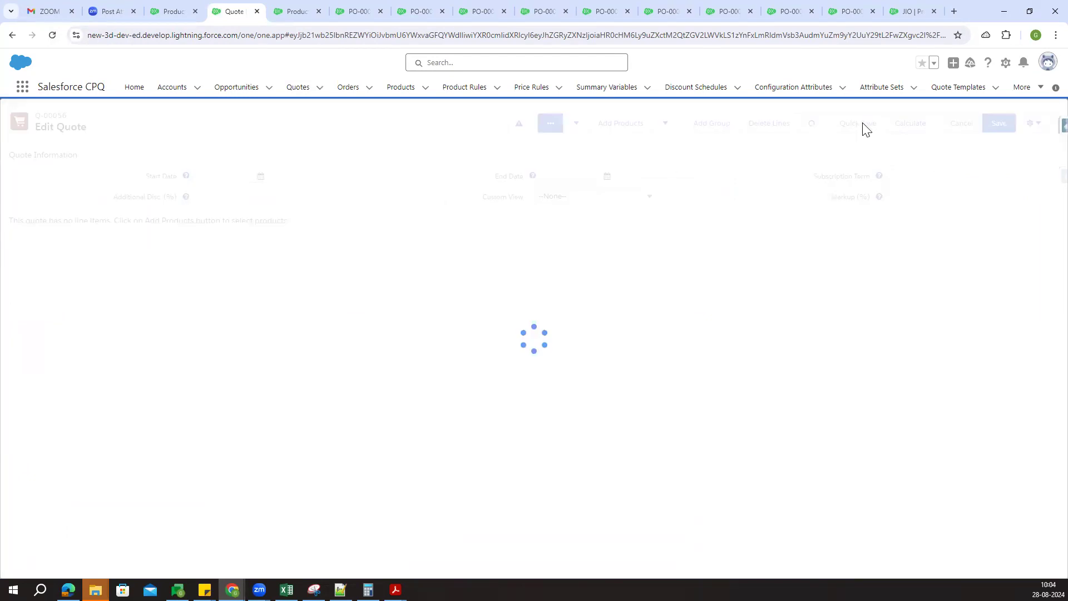
# Search the quote's product selection for "lap" with the product filter cleared
pyautogui.click(620, 125)
pyautogui.click(845, 125)
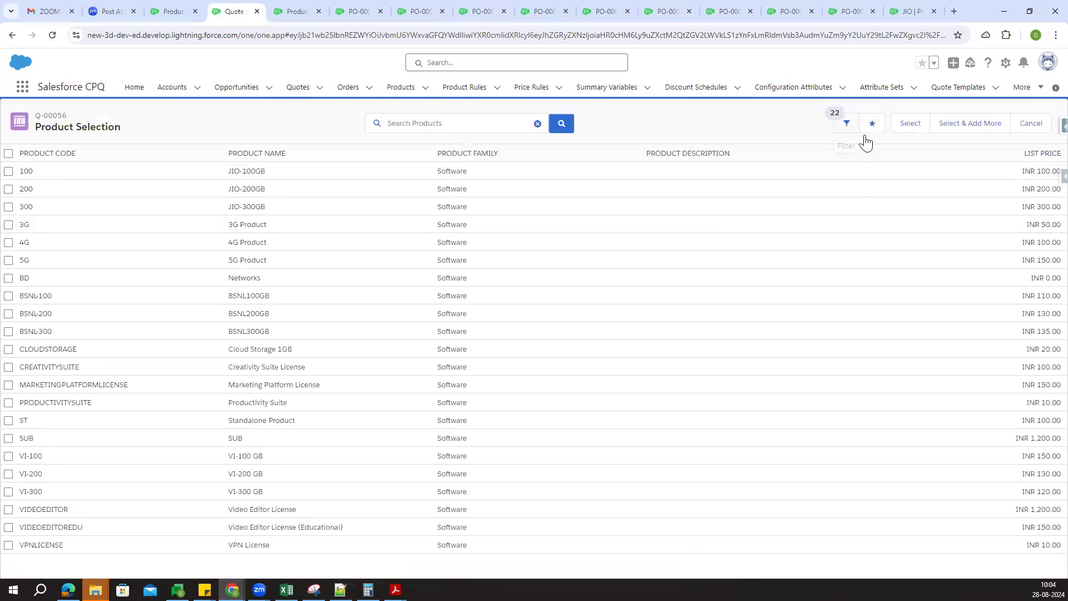
pyautogui.click(995, 222)
pyautogui.click(960, 221)
pyautogui.click(462, 128)
pyautogui.write('lap')
pyautogui.press('Return')
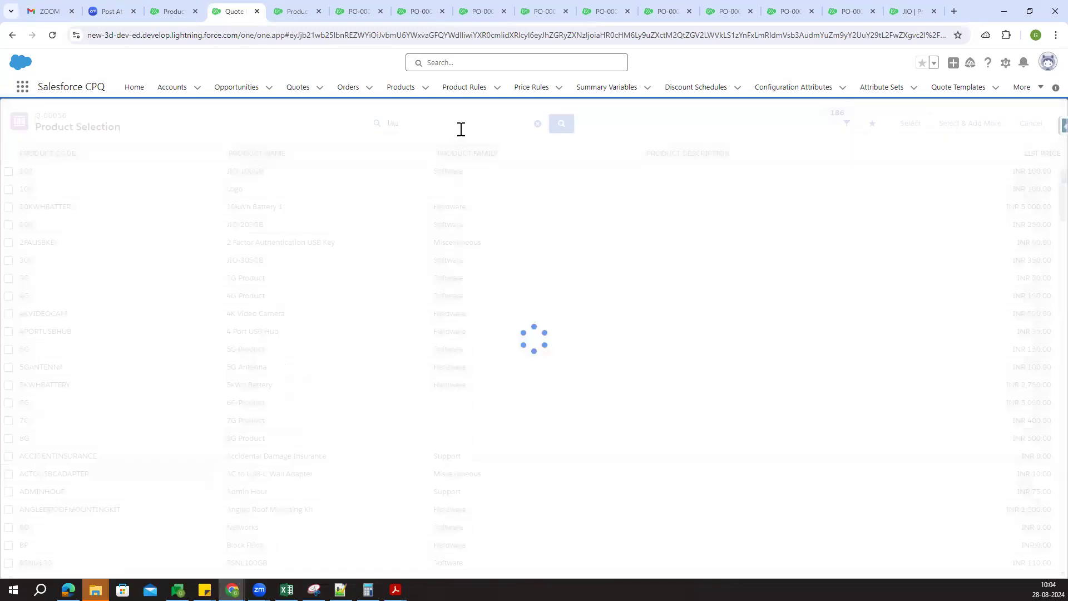
# Add the 15" Laptop to the quote with CPU 2.2GHz i7, CPU 2.5GHz i7, RAM 8GB and SSD Hard Drive 256GB
pyautogui.click(9, 189)
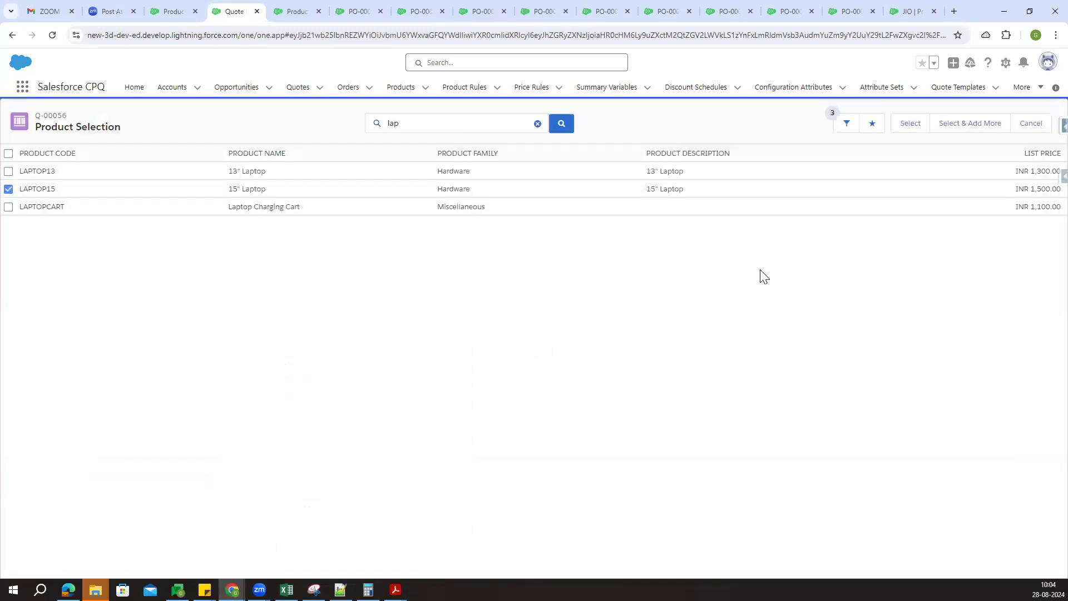
pyautogui.click(921, 129)
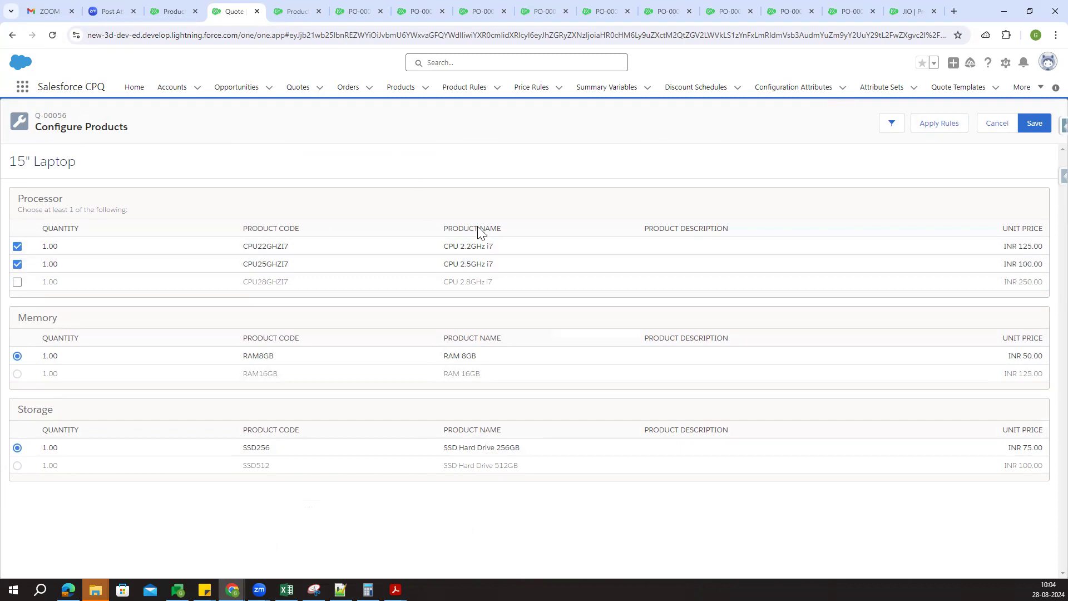
pyautogui.click(1035, 125)
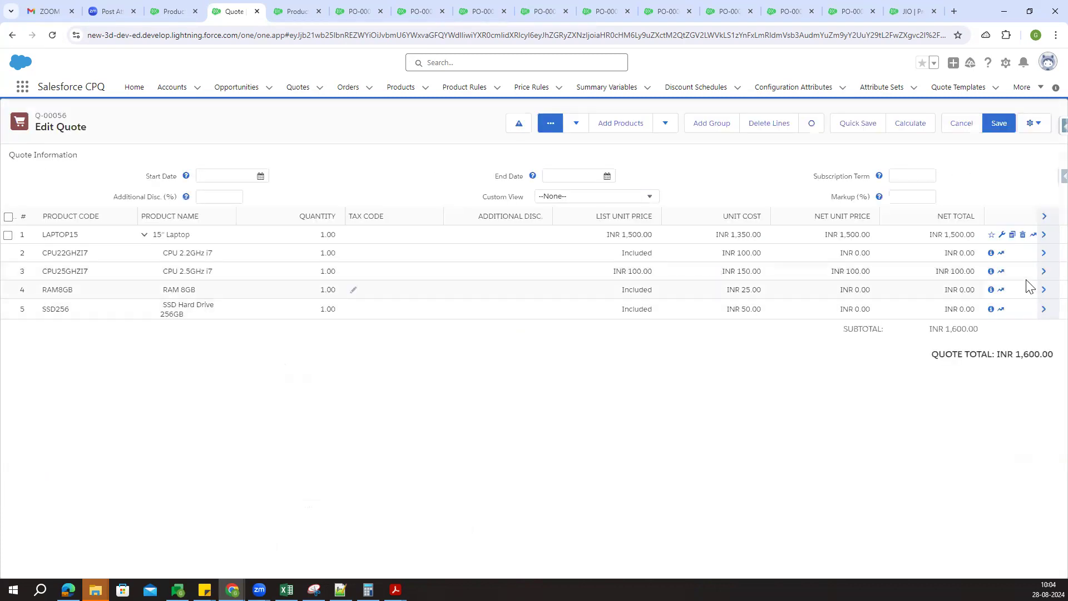
# Expand the 15" Laptop quote line and inspect its Package Product Code up close
pyautogui.click(1044, 234)
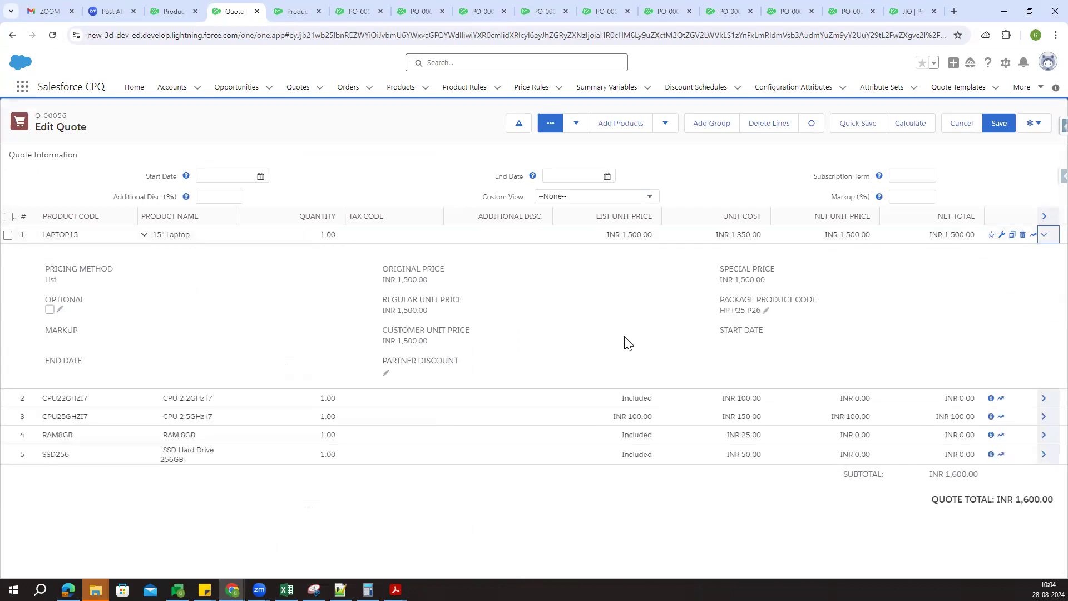
pyautogui.scroll(5, 621, 345)
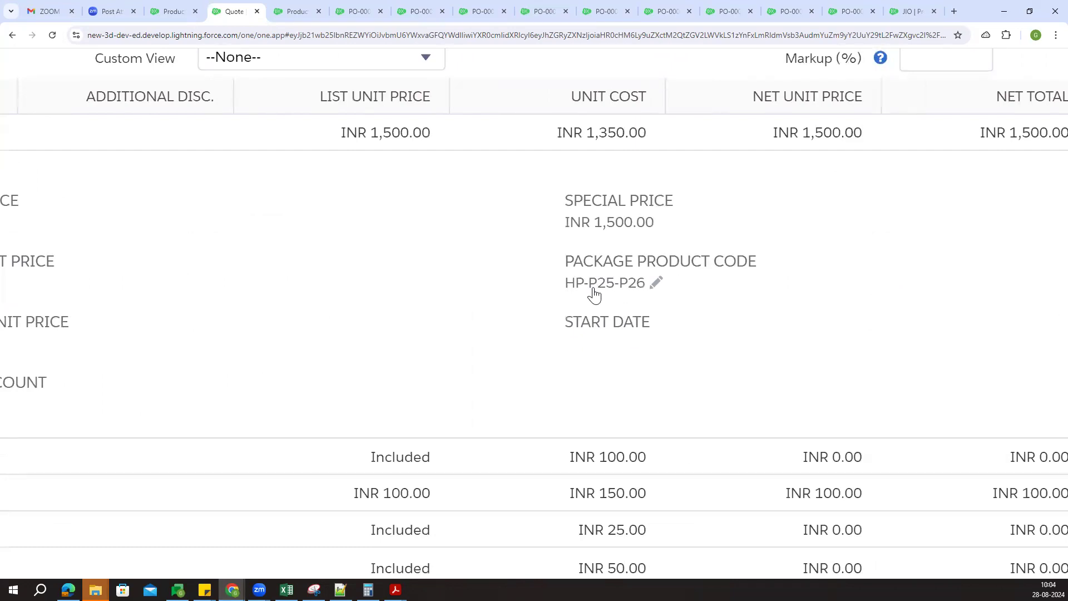
pyautogui.hotkey('ctrl', '0')
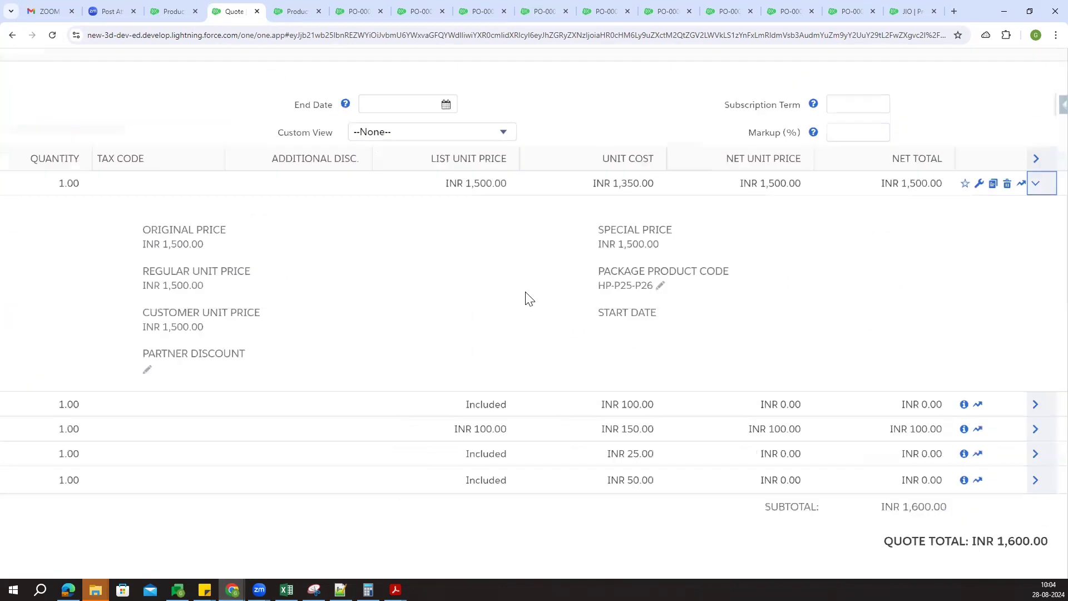
# Check the Package Product Code of the CPU 2.2GHz i7 and CPU 2.5GHz i7 component lines, and collapse their details
pyautogui.click(1045, 398)
pyautogui.scroll(-2, 888, 379)
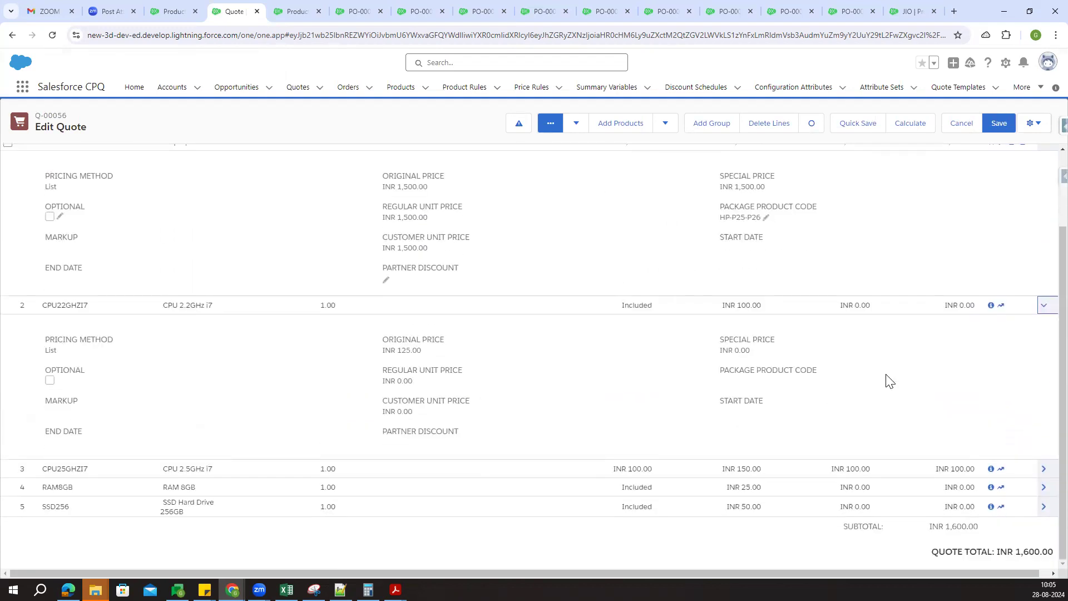
pyautogui.click(1045, 469)
pyautogui.scroll(-3, 852, 400)
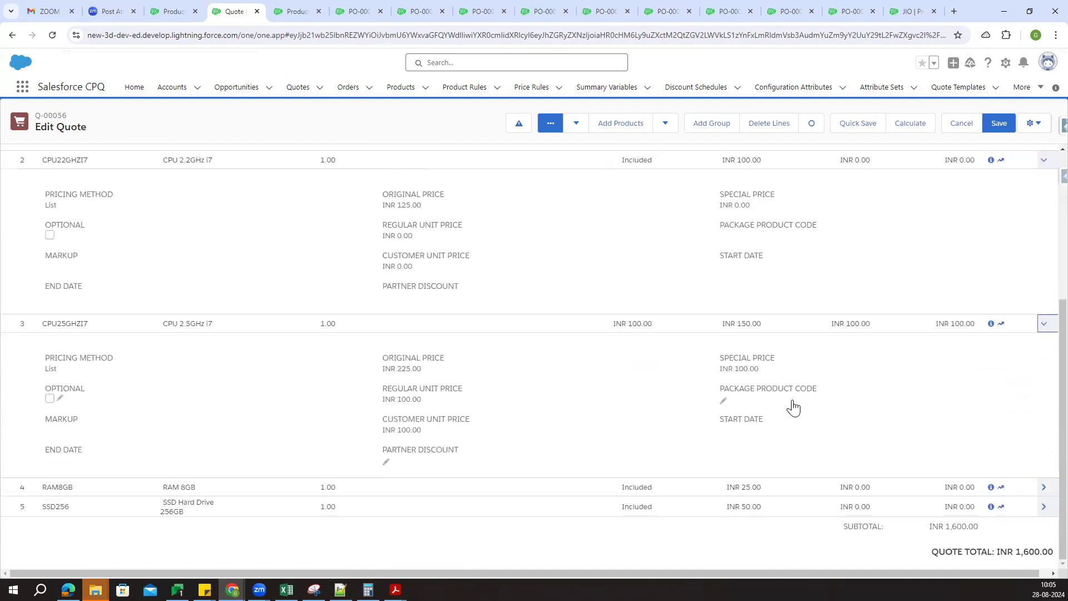
pyautogui.scroll(3, 792, 406)
pyautogui.click(1043, 490)
pyautogui.click(1043, 329)
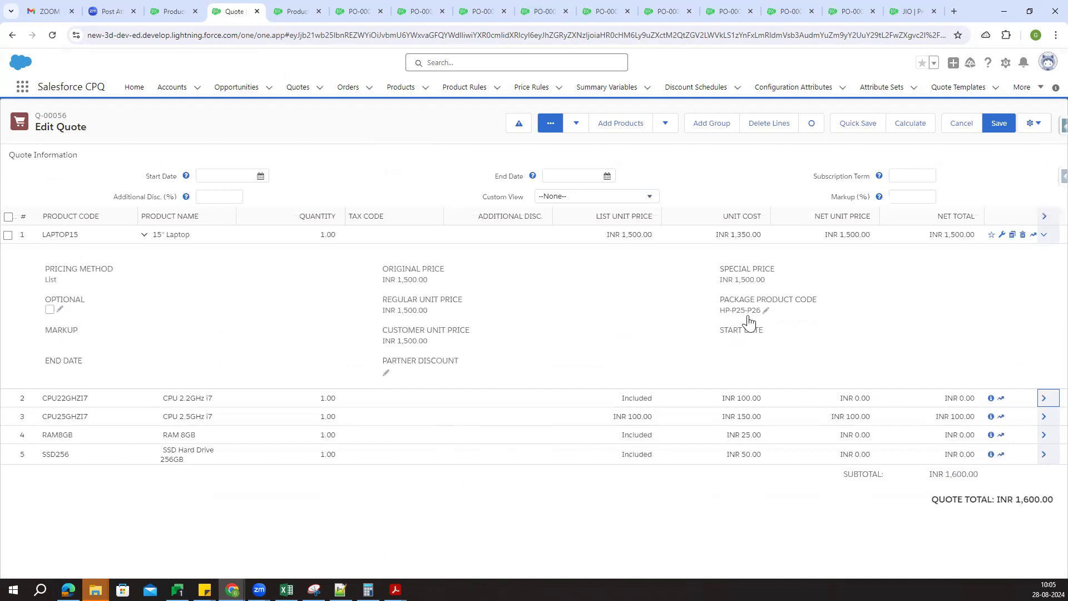
# Open the 15" Laptop product record, set its Configured Code Pattern to HP{1}{2}{3}{4}{5}{6}{7}{8}, and save it
pyautogui.click(294, 11)
pyautogui.click(169, 11)
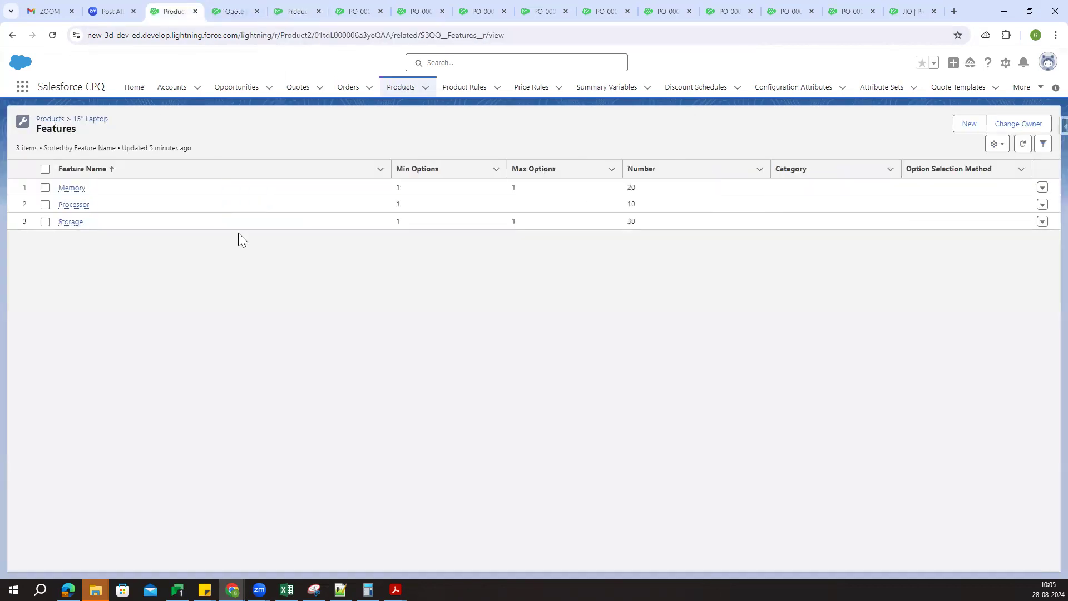
pyautogui.click(93, 118)
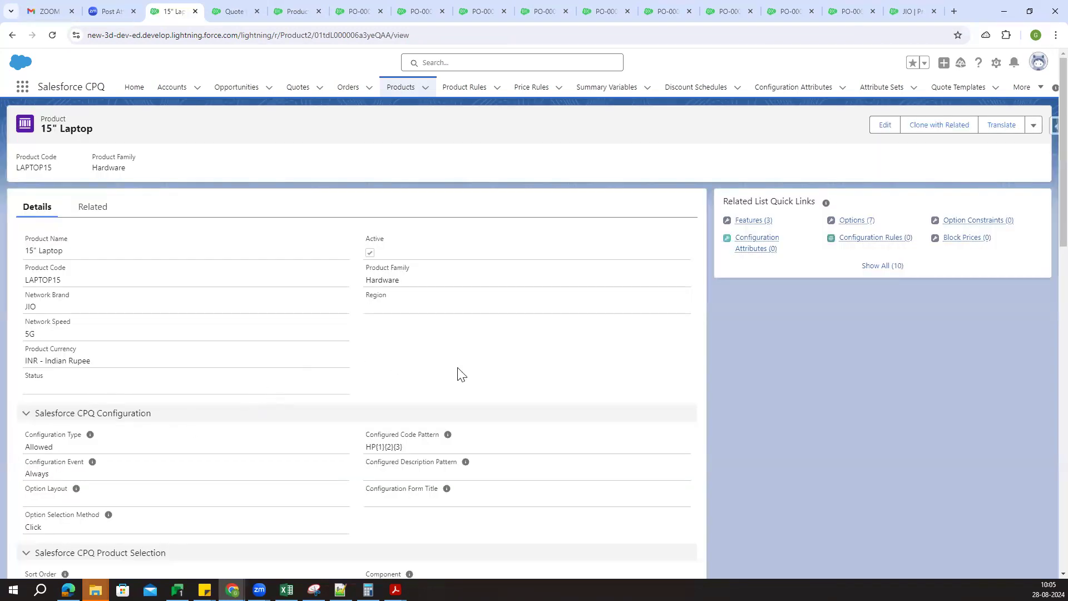
pyautogui.scroll(-5, 472, 370)
pyautogui.scroll(4, 1042, 210)
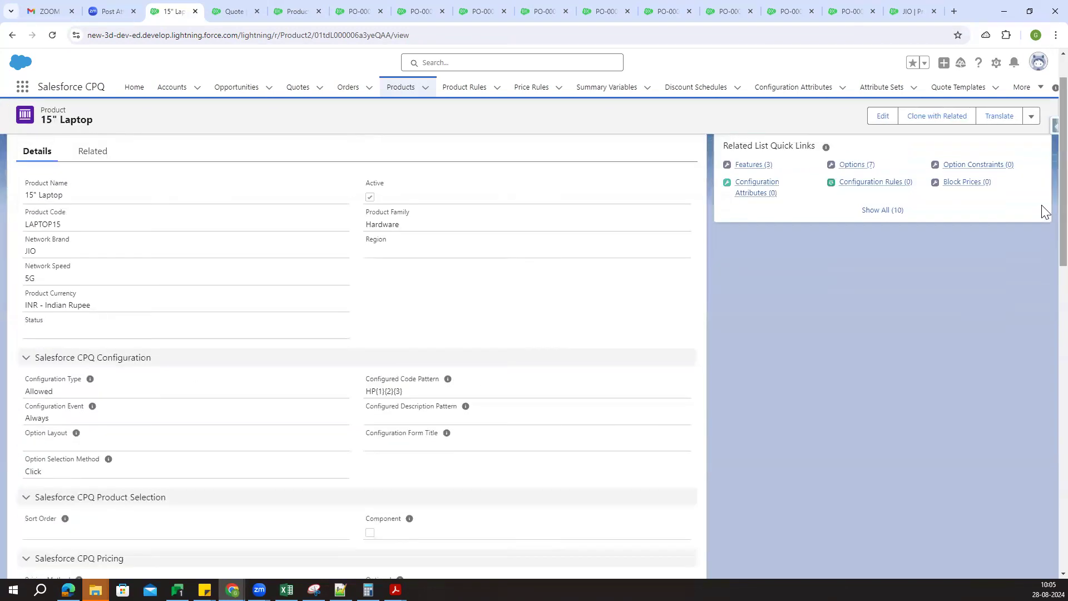
pyautogui.click(883, 116)
pyautogui.scroll(-3, 662, 410)
pyautogui.click(593, 322)
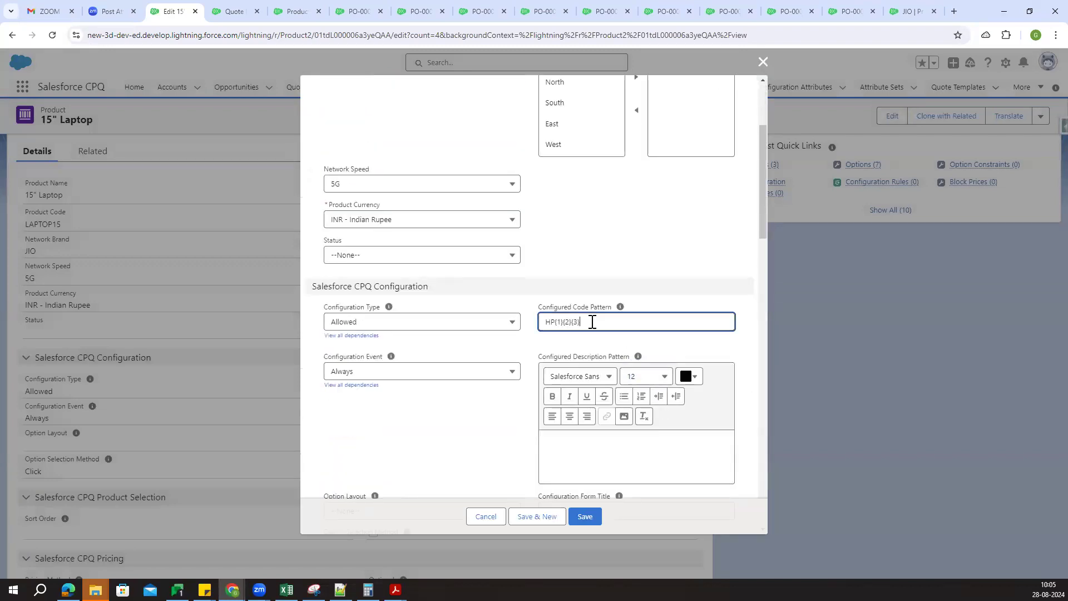
pyautogui.write('{4}{5}{6}{7}{8')
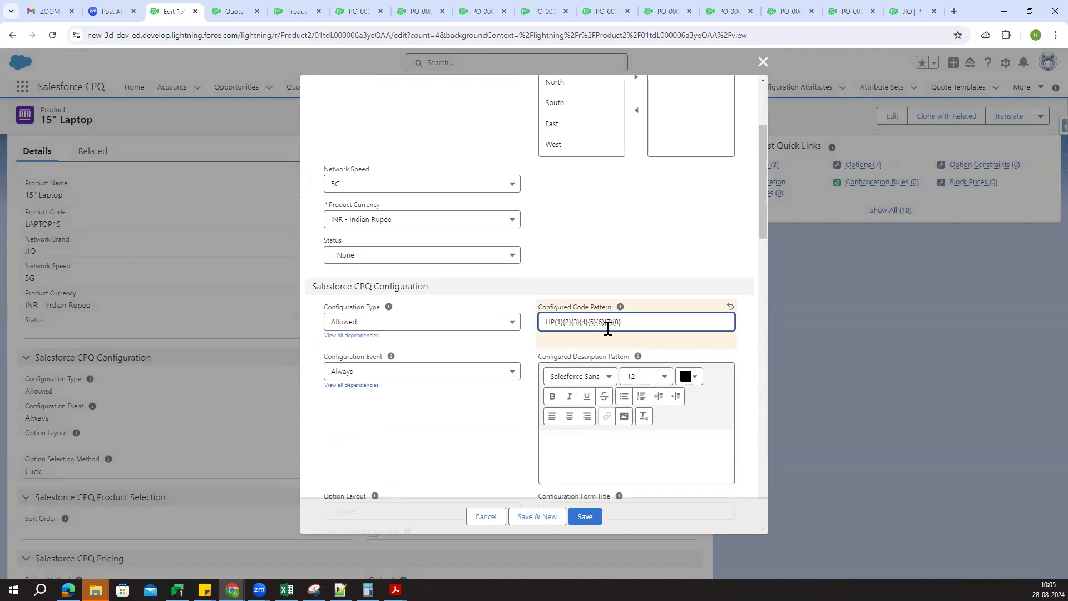
pyautogui.click(601, 517)
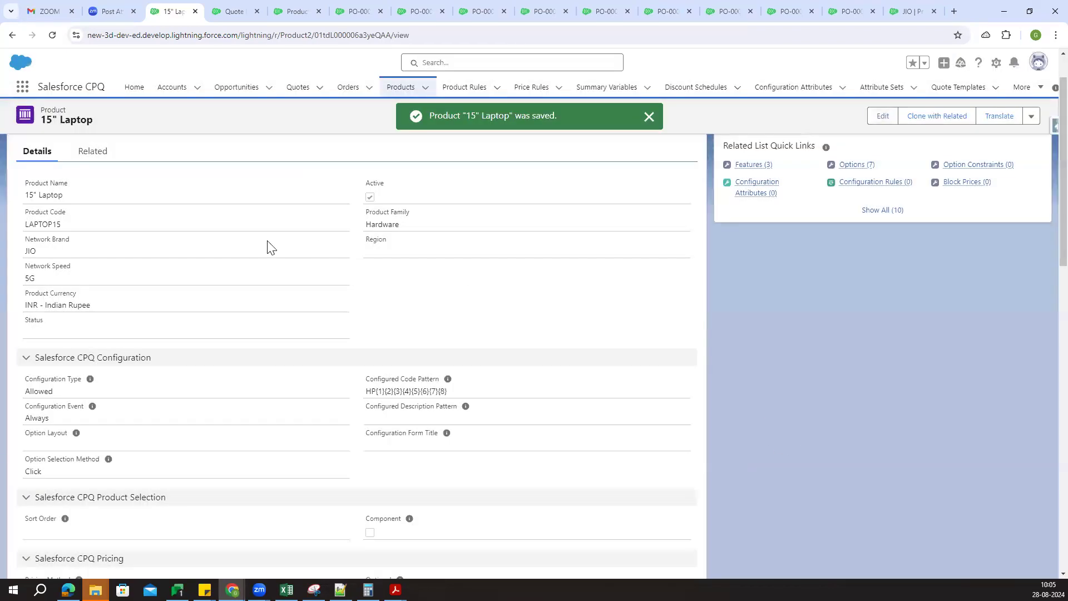
# Discard the unsaved line changes on the quote, reload it, and reopen its line editor
pyautogui.click(231, 9)
pyautogui.click(962, 129)
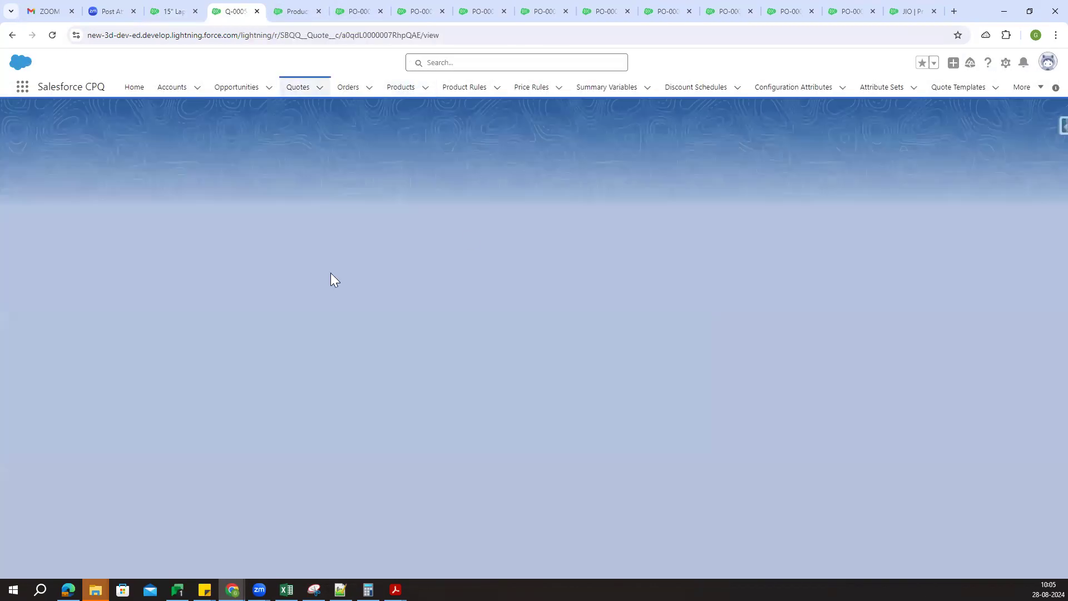
pyautogui.click(52, 35)
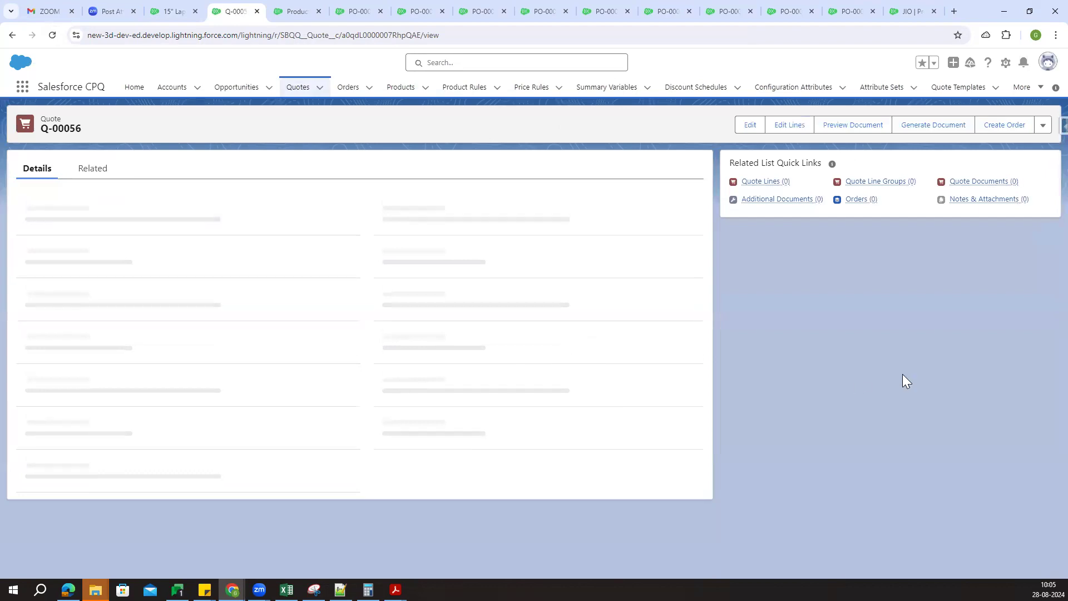
pyautogui.click(778, 123)
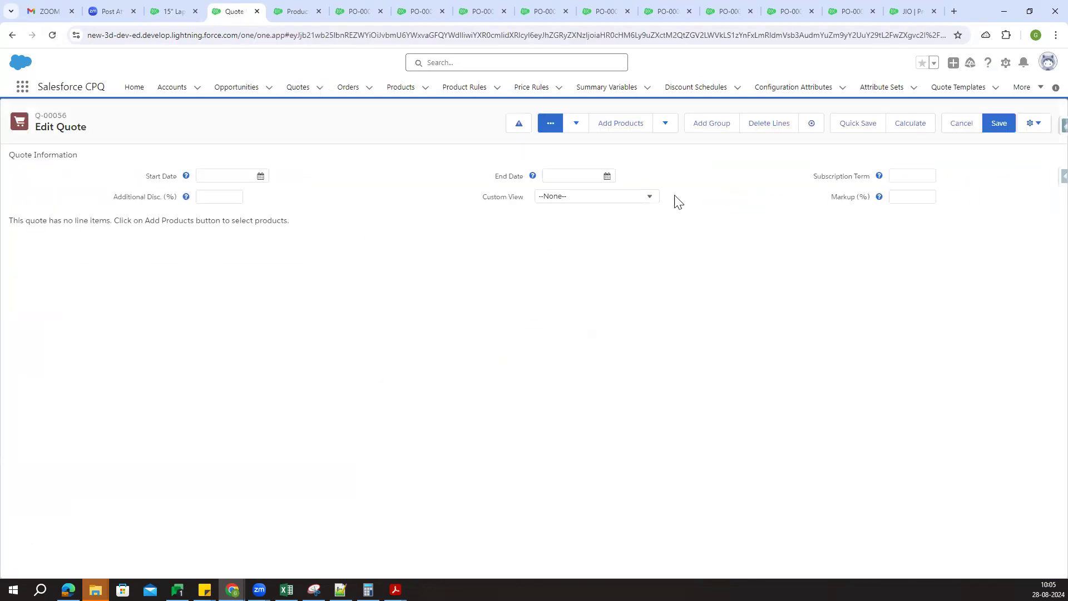
# Add the 15" Laptop to the quote, clearing the product filter and searching the products for "lap"
pyautogui.click(628, 127)
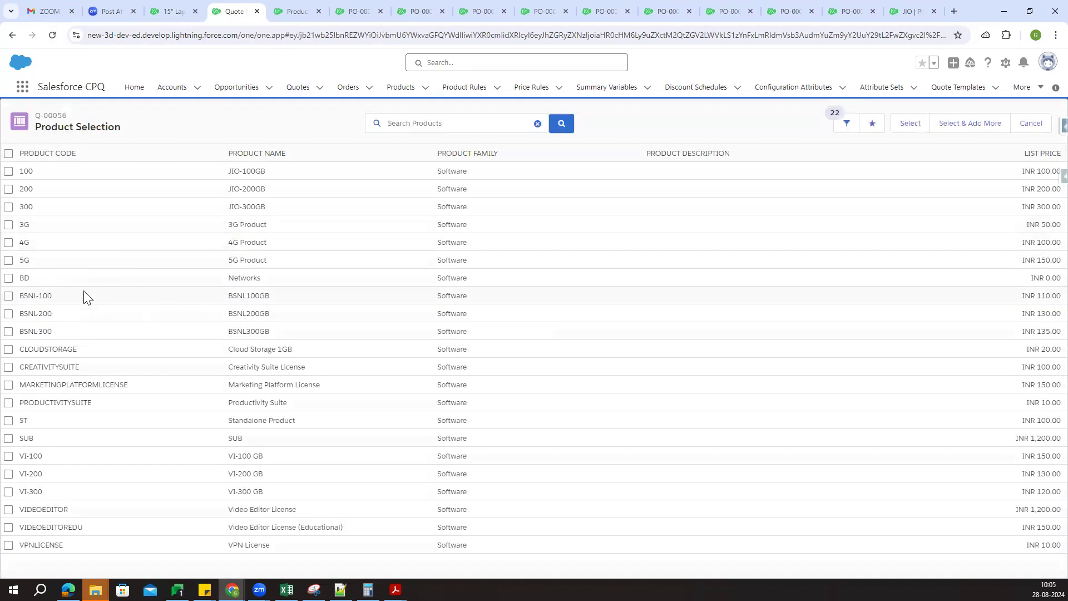
pyautogui.click(840, 125)
pyautogui.click(957, 217)
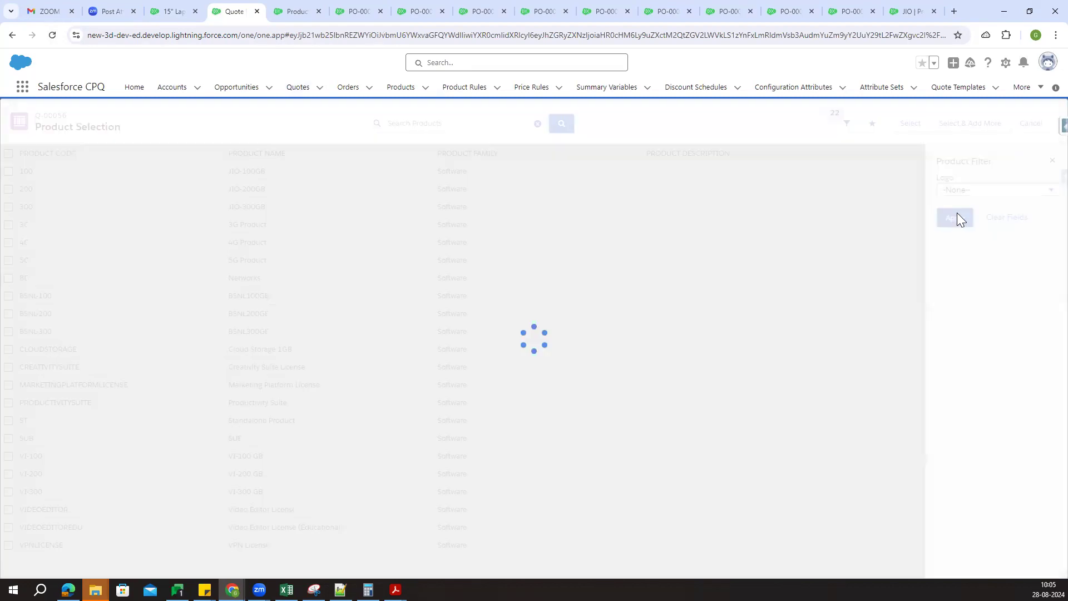
pyautogui.click(415, 122)
pyautogui.write('la')
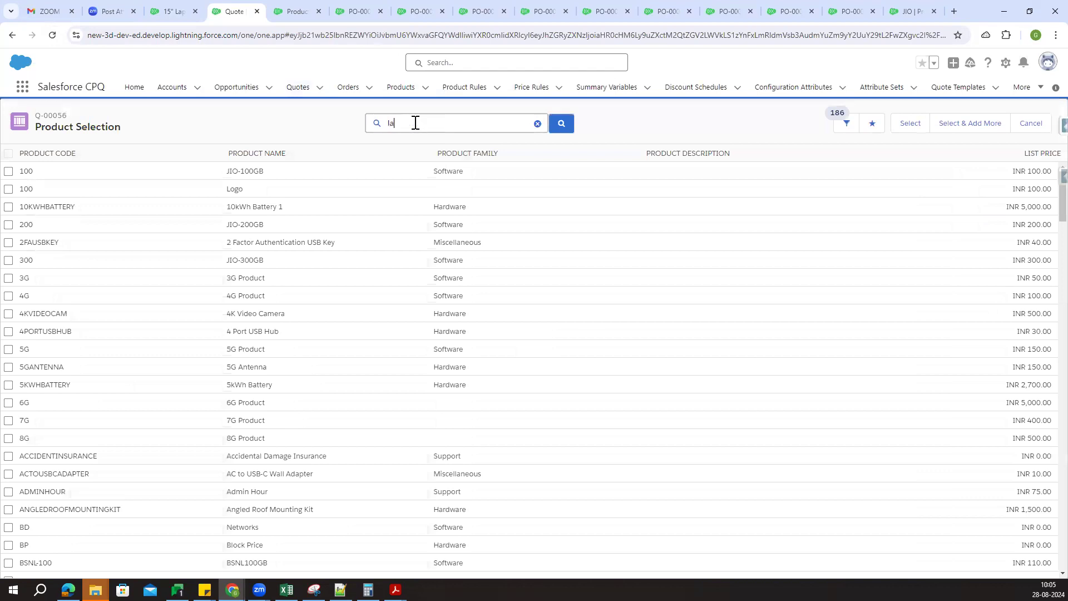
pyautogui.write('p')
pyautogui.press('Return')
pyautogui.click(9, 189)
pyautogui.click(910, 124)
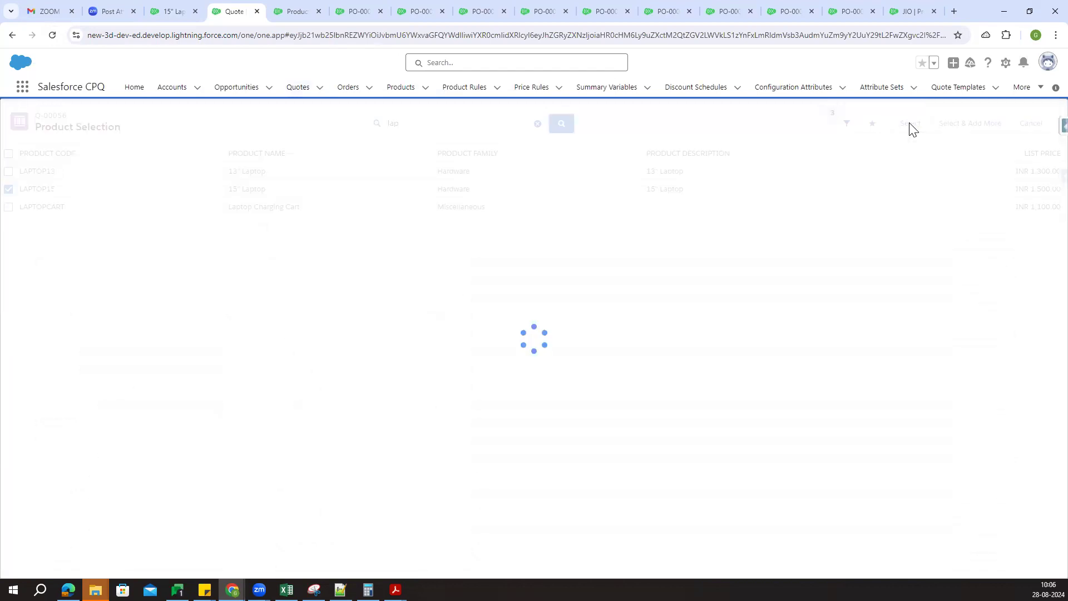
# Configure the 15" Laptop with the additional CPU 2.5GHz i7 and CPU 2.8GHz i7 processors, and save the configuration
pyautogui.click(17, 264)
pyautogui.click(18, 282)
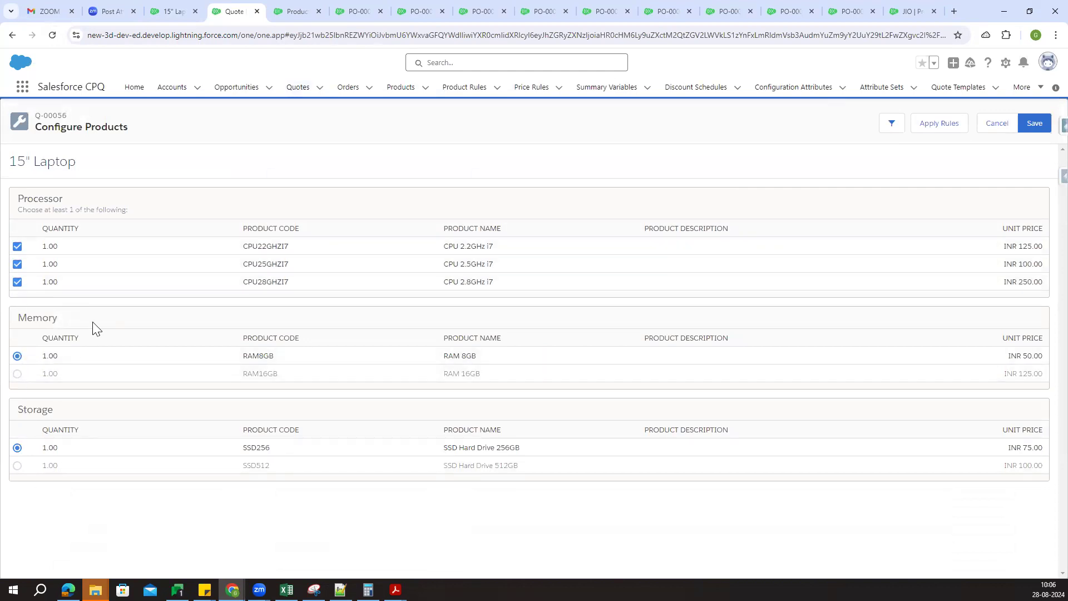
pyautogui.click(1027, 122)
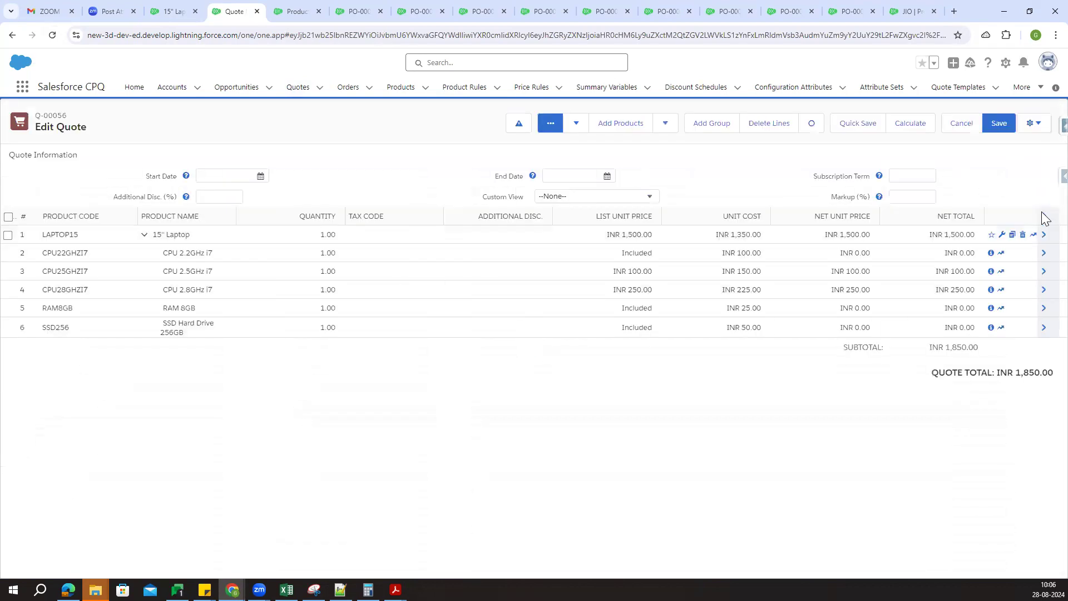
# Expand the 15" Laptop quote line and read its Package Product Code up close
pyautogui.click(1043, 234)
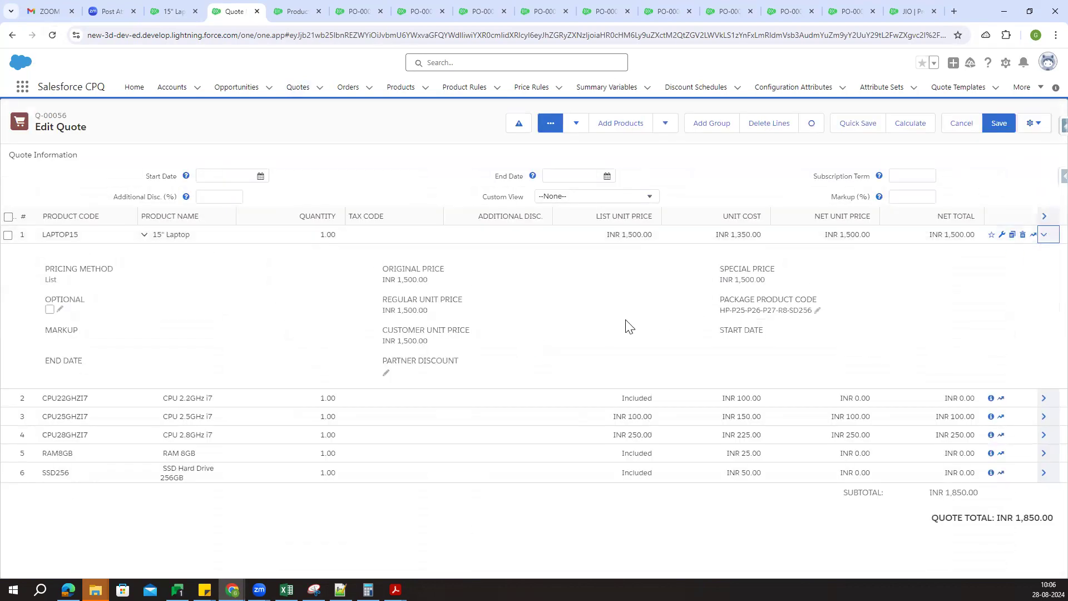
pyautogui.scroll(5, 628, 326)
pyautogui.hscroll(5, 629, 327)
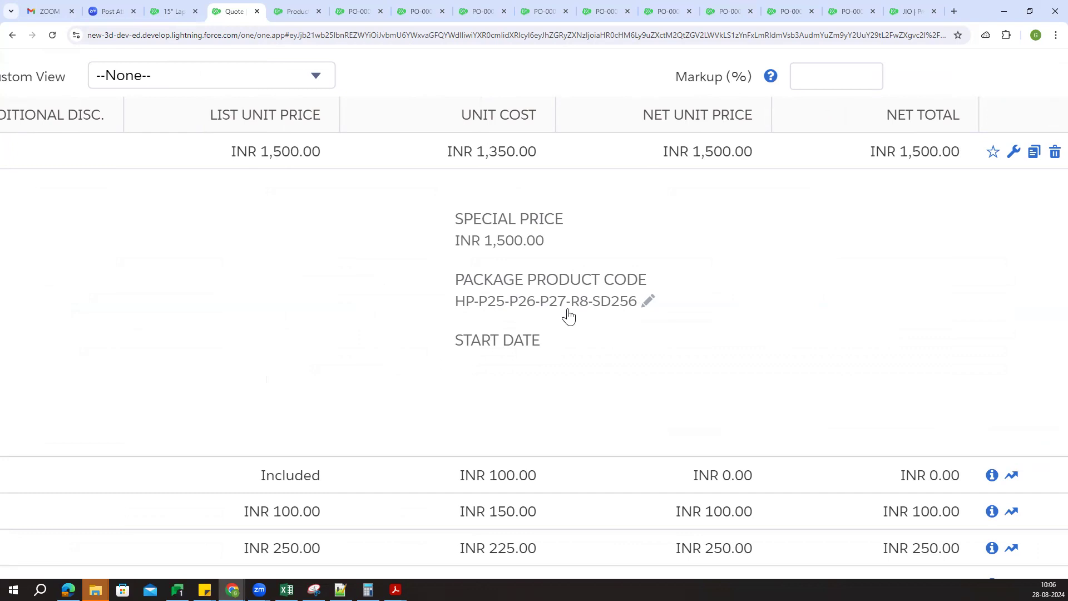
pyautogui.hotkey('ctrl', '0')
# Open the 15" Laptop's Storage feature, clear its Max Options value, and save it
pyautogui.click(296, 8)
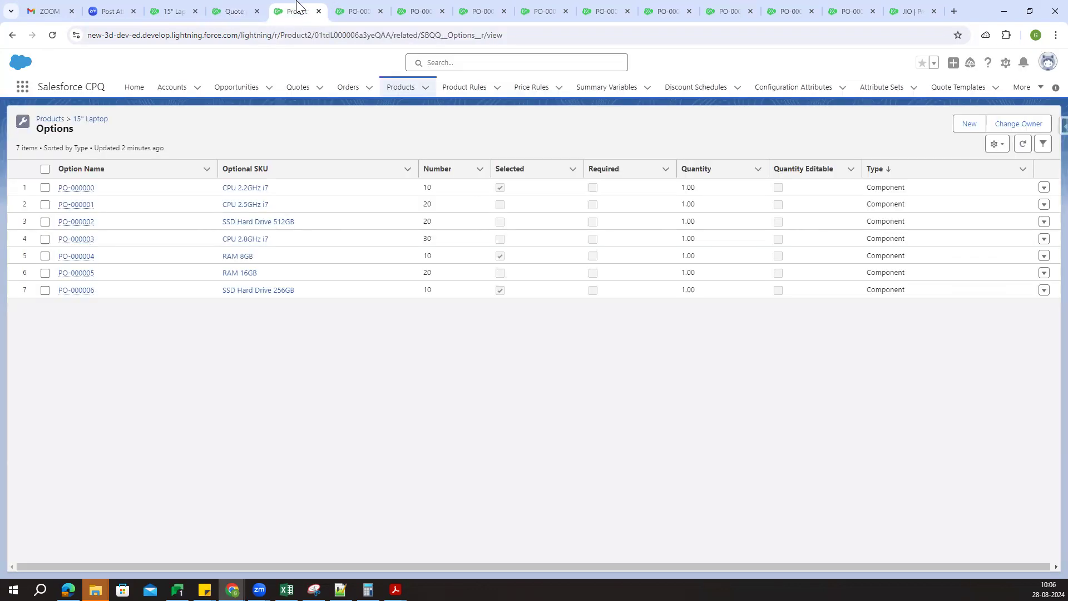
pyautogui.click(91, 123)
pyautogui.click(95, 209)
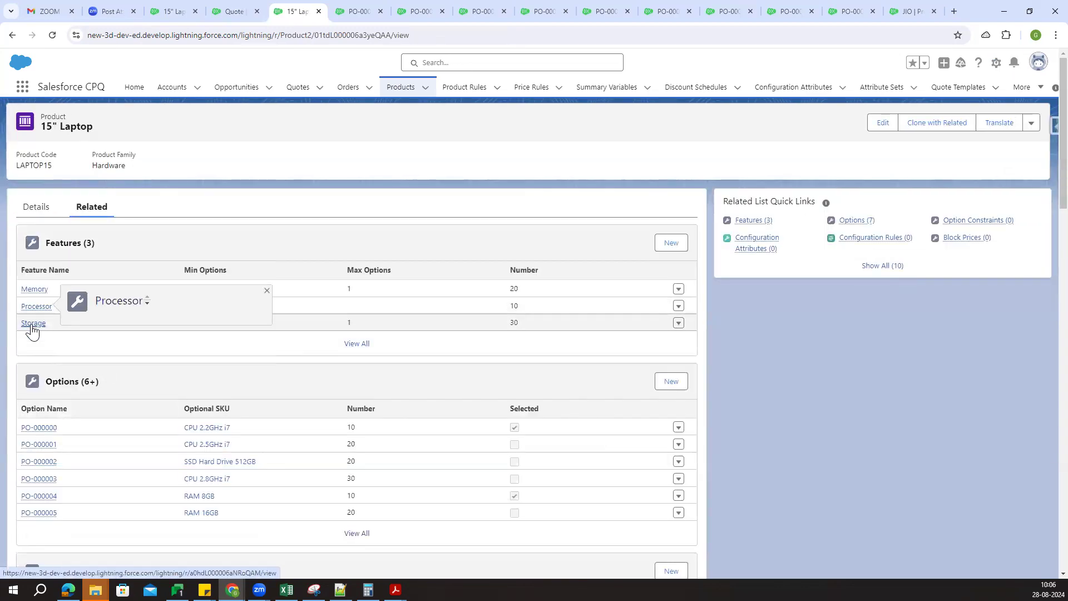
pyautogui.click(32, 322)
pyautogui.click(346, 267)
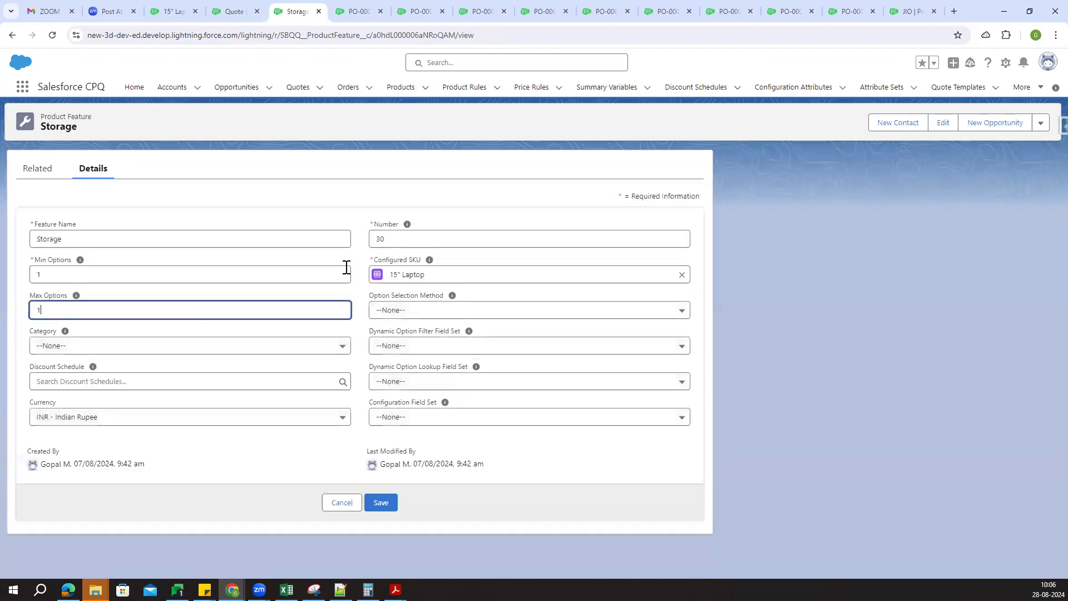
pyautogui.press('BackSpace')
pyautogui.click(381, 502)
# Clear the Max Options value of the 15" Laptop's Memory feature, save it, and return to the product's related features
pyautogui.click(381, 240)
pyautogui.click(93, 207)
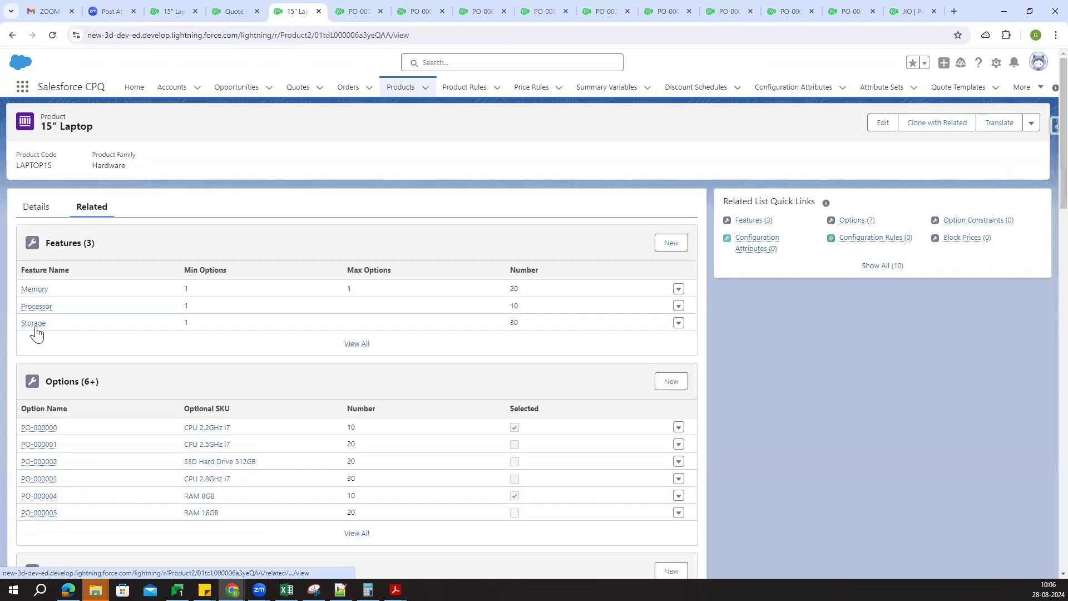
pyautogui.click(34, 289)
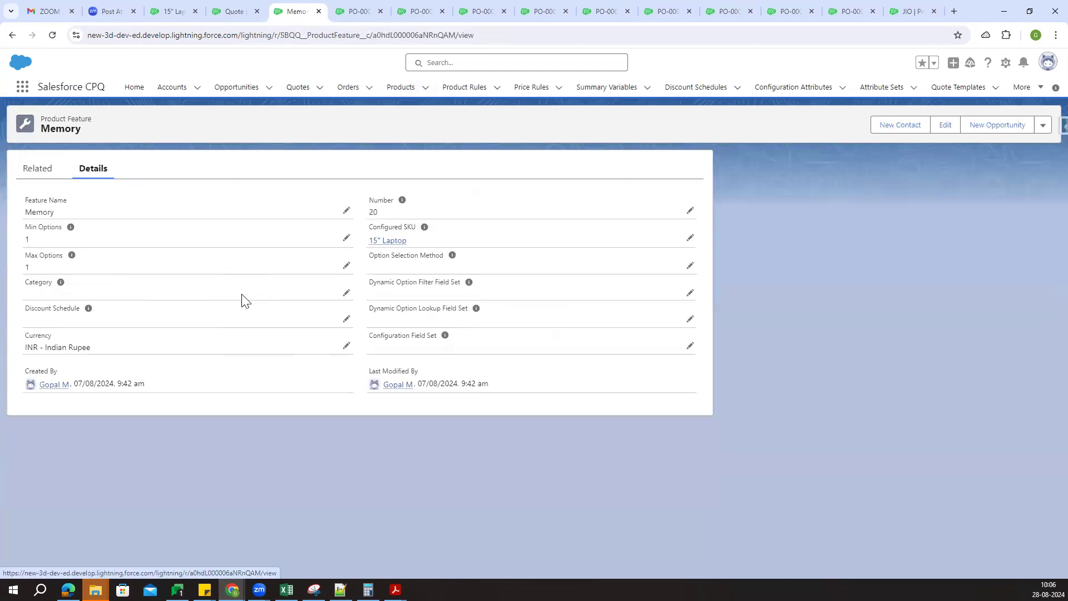
pyautogui.click(347, 267)
pyautogui.press('BackSpace')
pyautogui.click(400, 506)
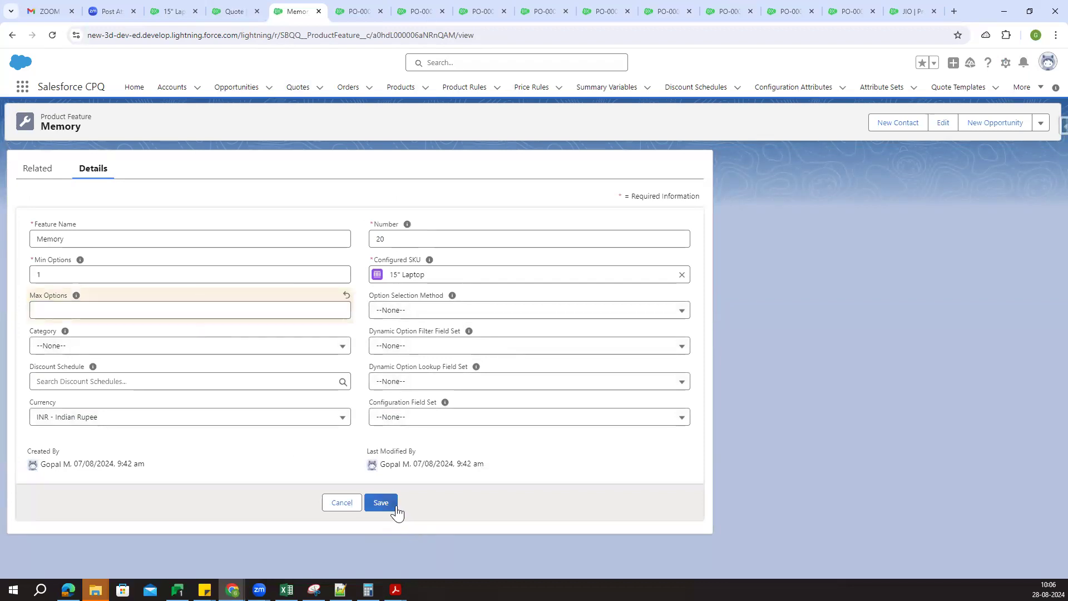
pyautogui.click(383, 242)
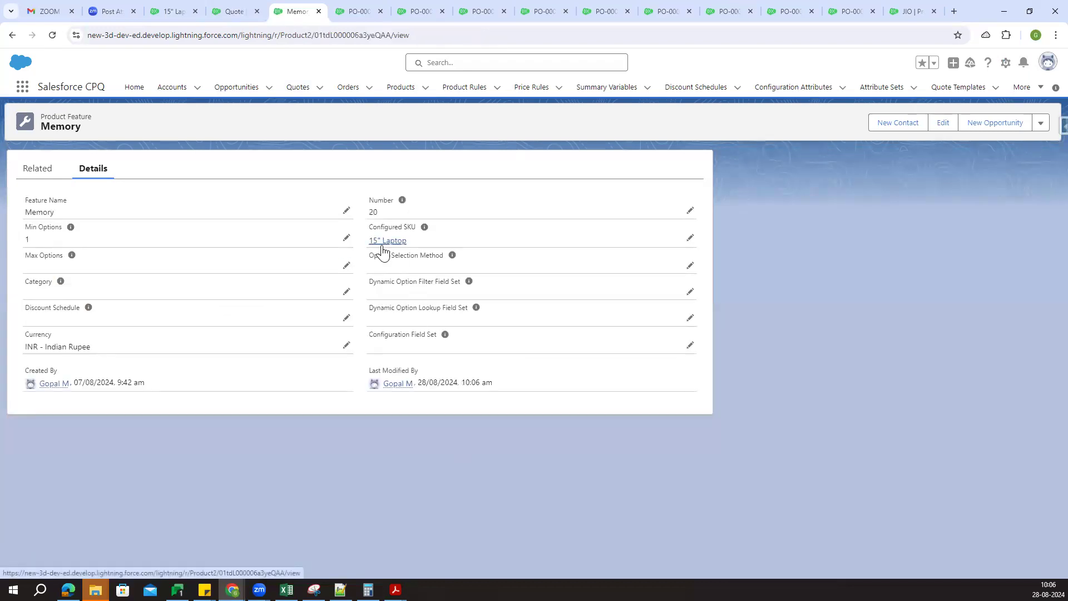
pyautogui.click(104, 216)
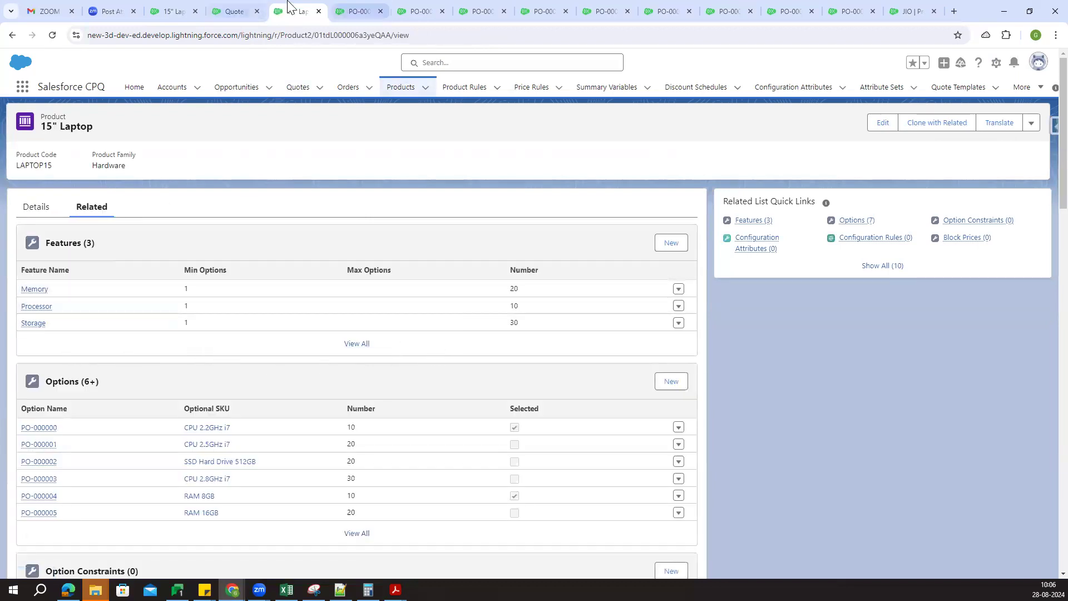
# Return to the quote line editor, collapse the 15" Laptop details, and delete all quote lines
pyautogui.click(253, 8)
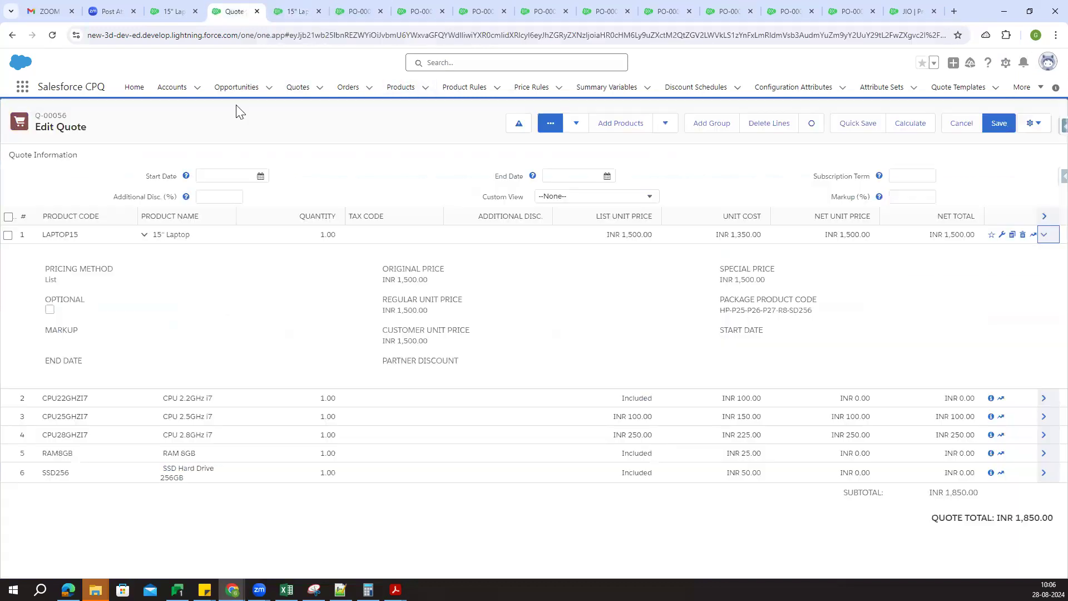
pyautogui.click(1044, 234)
pyautogui.click(10, 221)
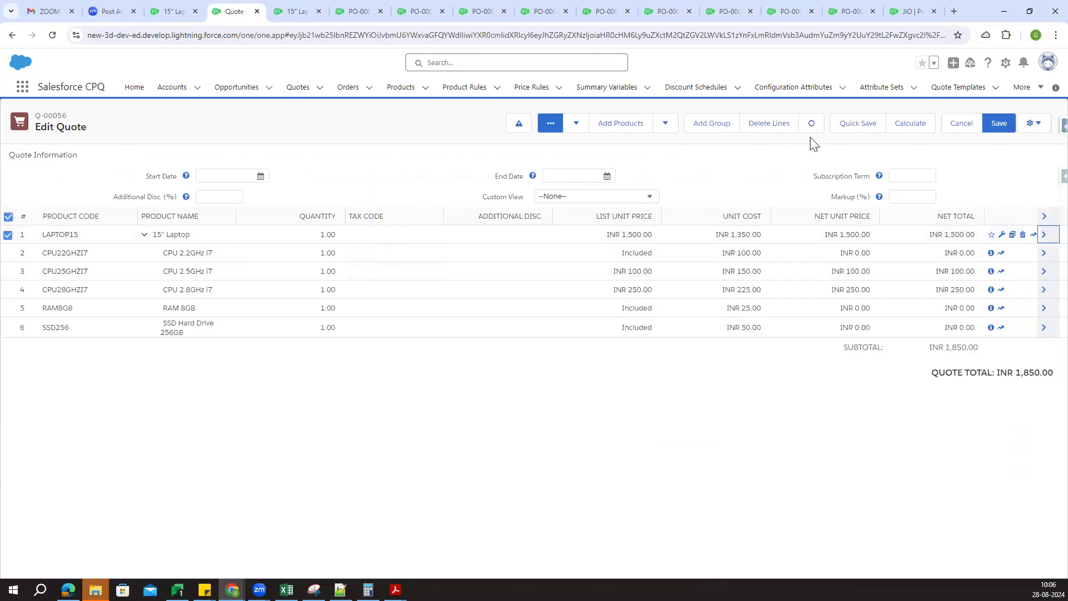
pyautogui.click(768, 130)
# Search the products for "lap" and add the 15" Laptop to the emptied quote
pyautogui.click(617, 129)
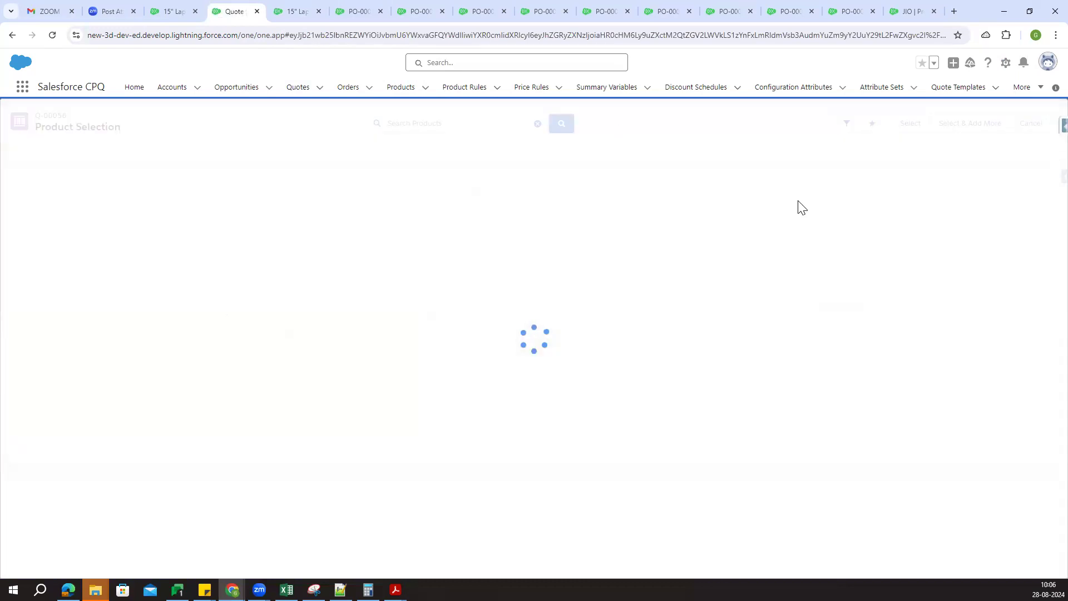
pyautogui.click(449, 132)
pyautogui.write('lap')
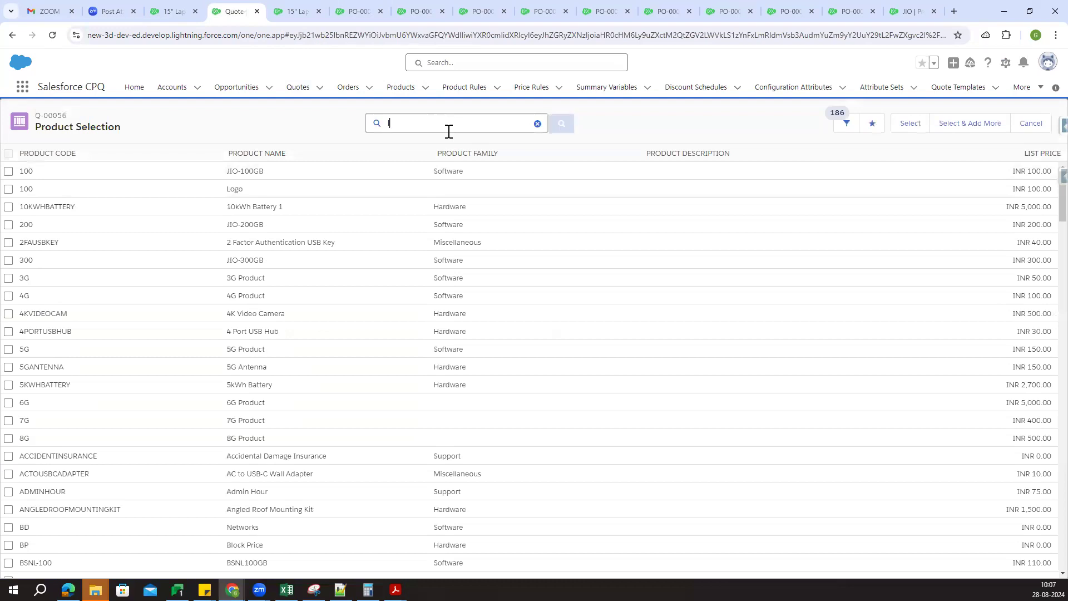
pyautogui.press('Return')
pyautogui.click(9, 188)
pyautogui.click(906, 129)
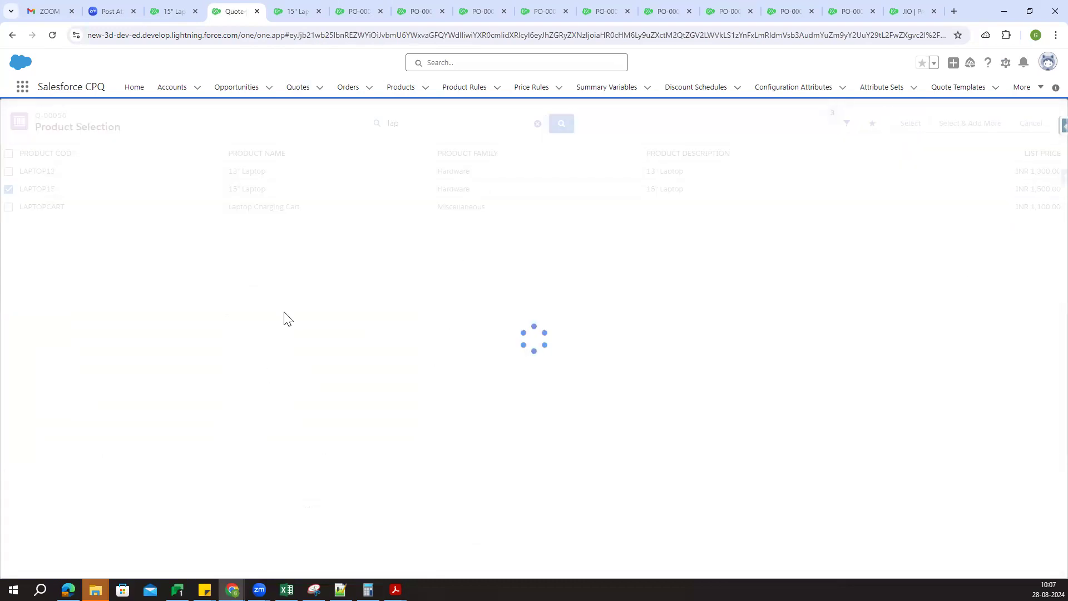
# Add RAM 16GB, SSD Hard Drive 512GB, CPU 2.5GHz i7 and CPU 2.8GHz i7 to the laptop configuration, and save it
pyautogui.click(17, 383)
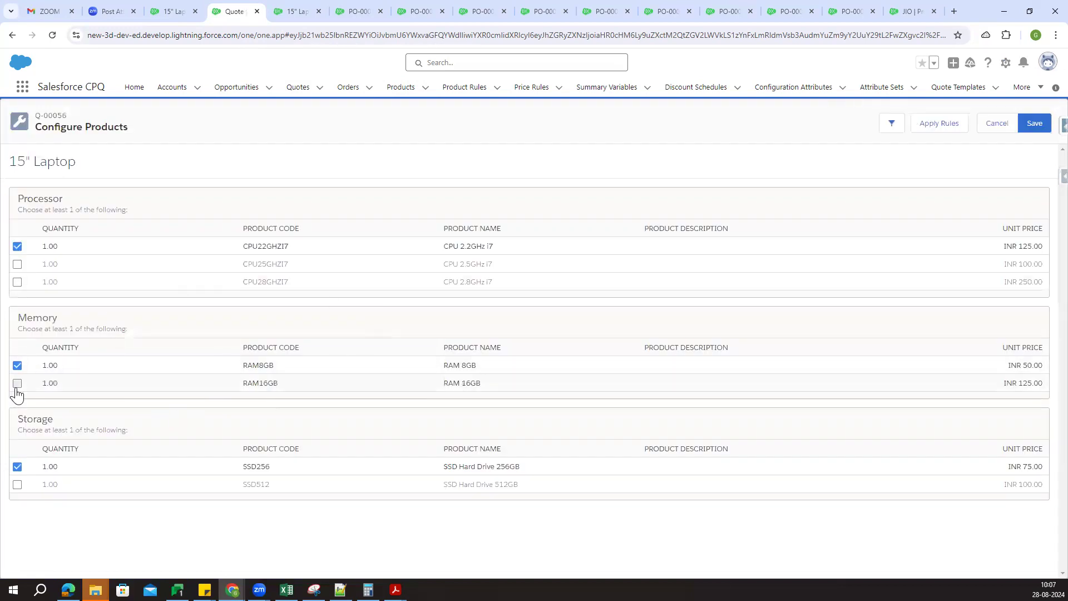
pyautogui.click(17, 484)
pyautogui.click(17, 264)
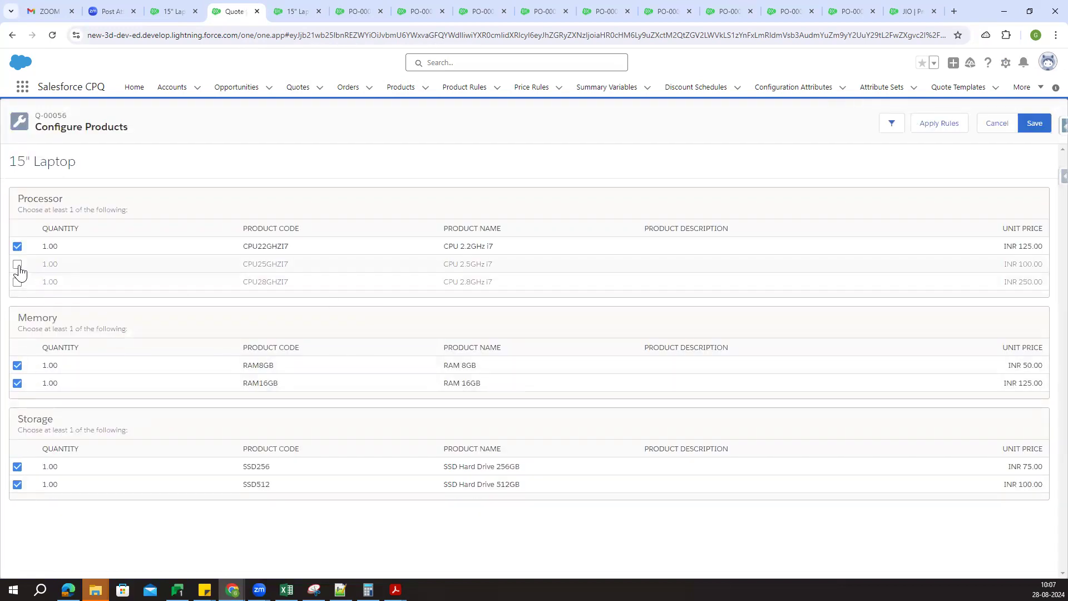
pyautogui.click(17, 282)
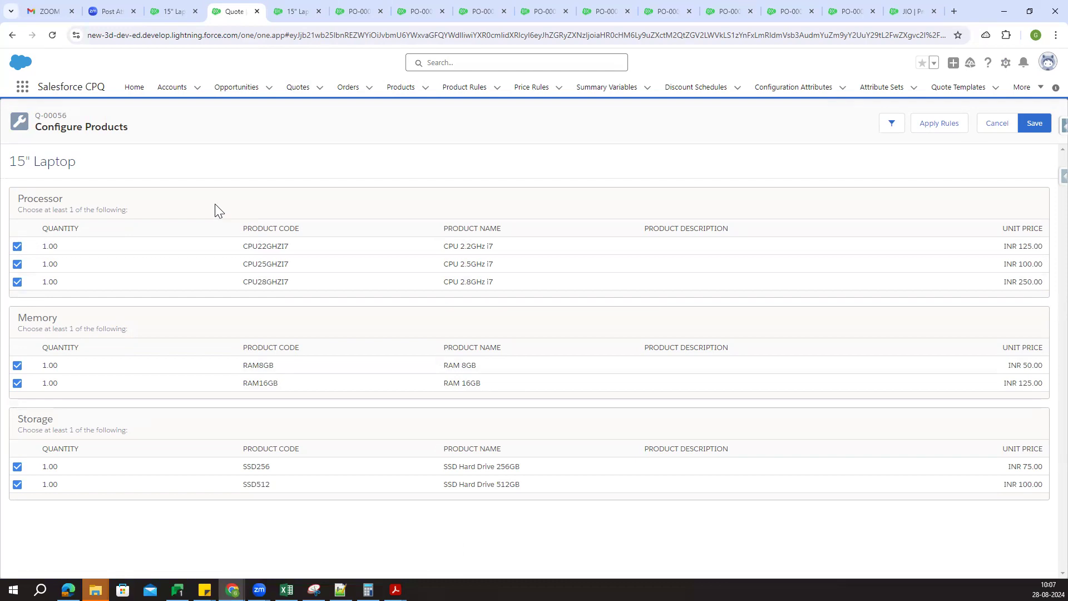
pyautogui.click(1032, 124)
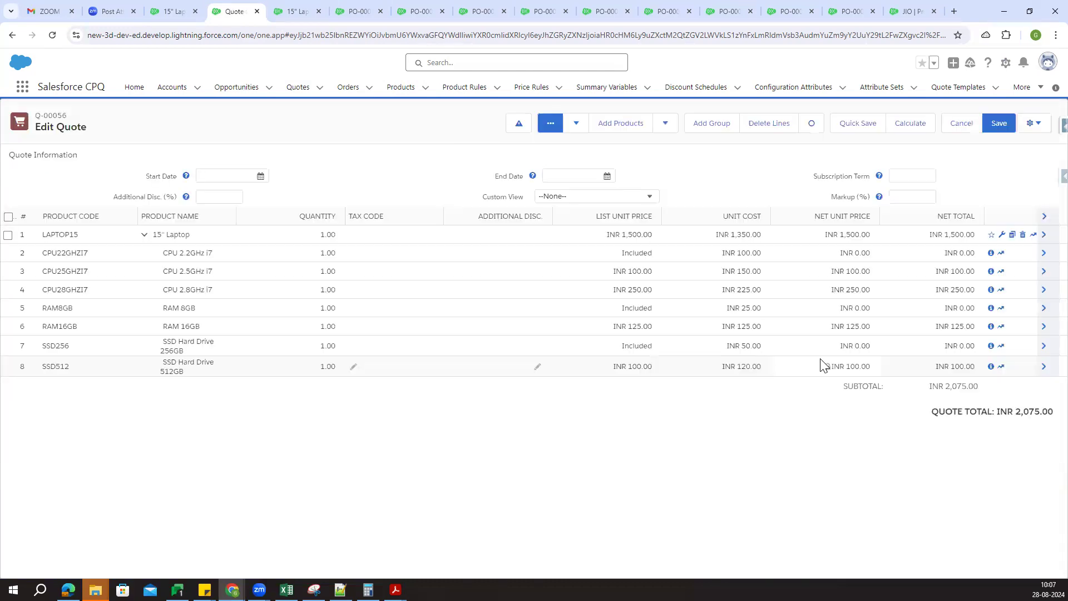
# Expand the reconfigured 15" Laptop line, examine its Package Product Code enlarged, and restore the normal page size
pyautogui.click(1044, 234)
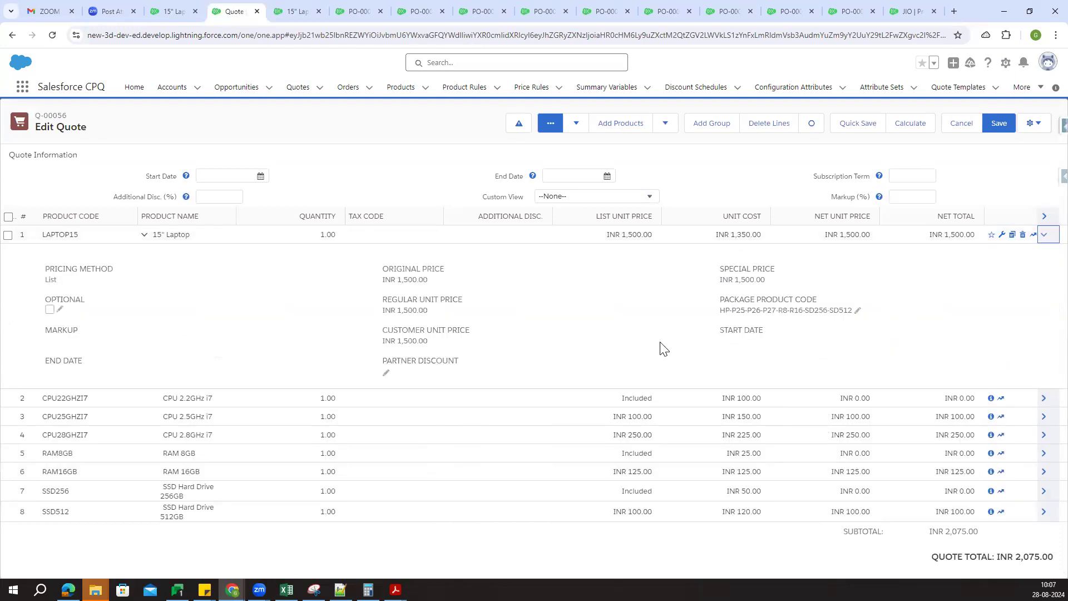
pyautogui.scroll(5, 664, 348)
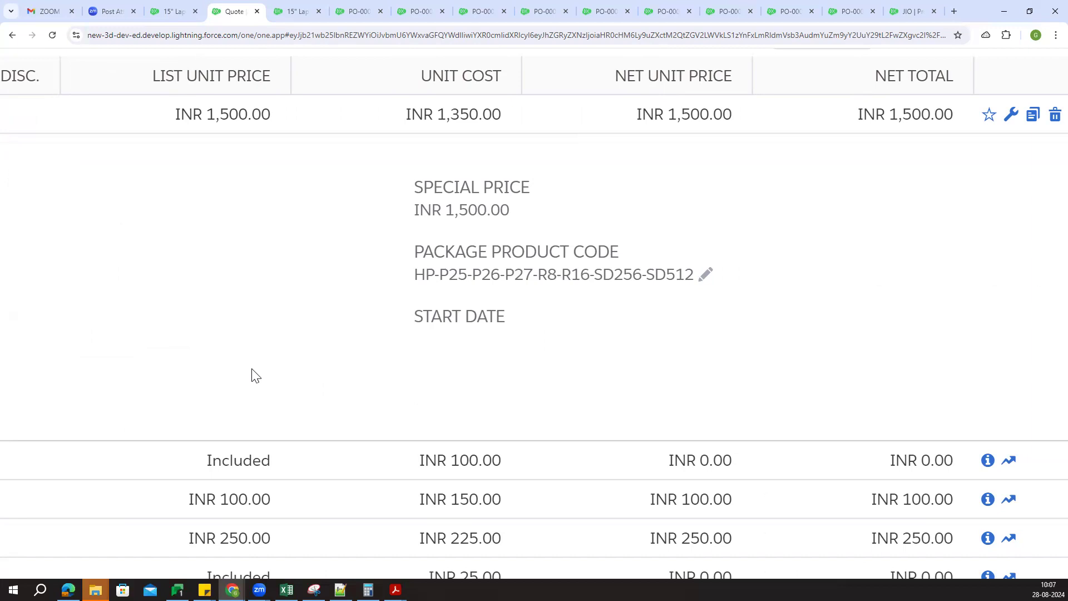
pyautogui.hotkey('ctrl', '-')
pyautogui.hotkey('ctrl', '-')
pyautogui.hotkey('ctrl', '-')
pyautogui.hotkey('ctrl', '-')
pyautogui.hotkey('ctrl', '-')
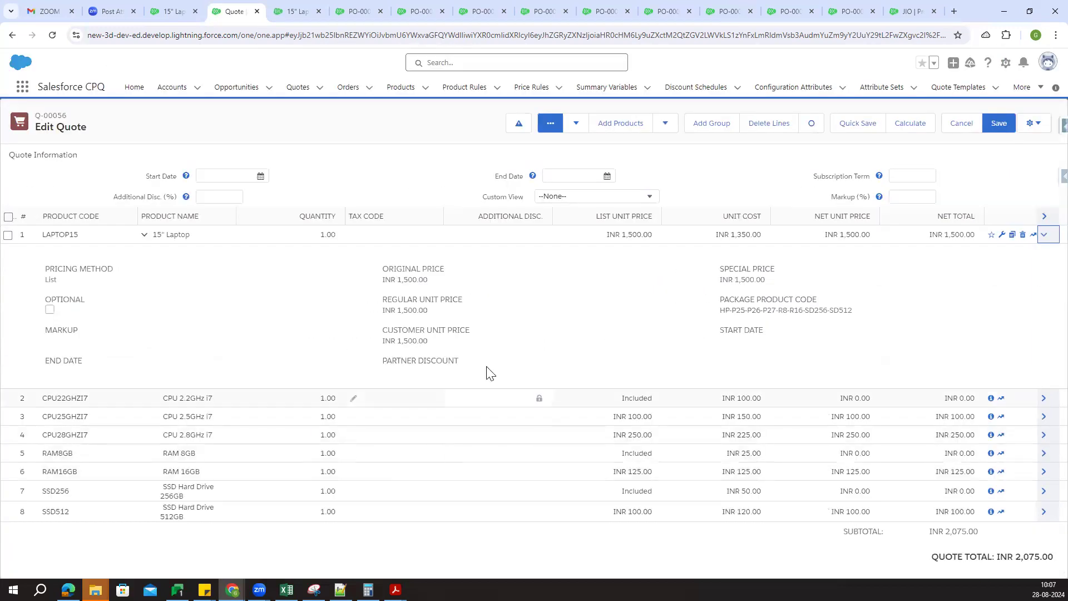
# Review the Configured Code Pattern on the 15" Laptop product record
pyautogui.click(172, 11)
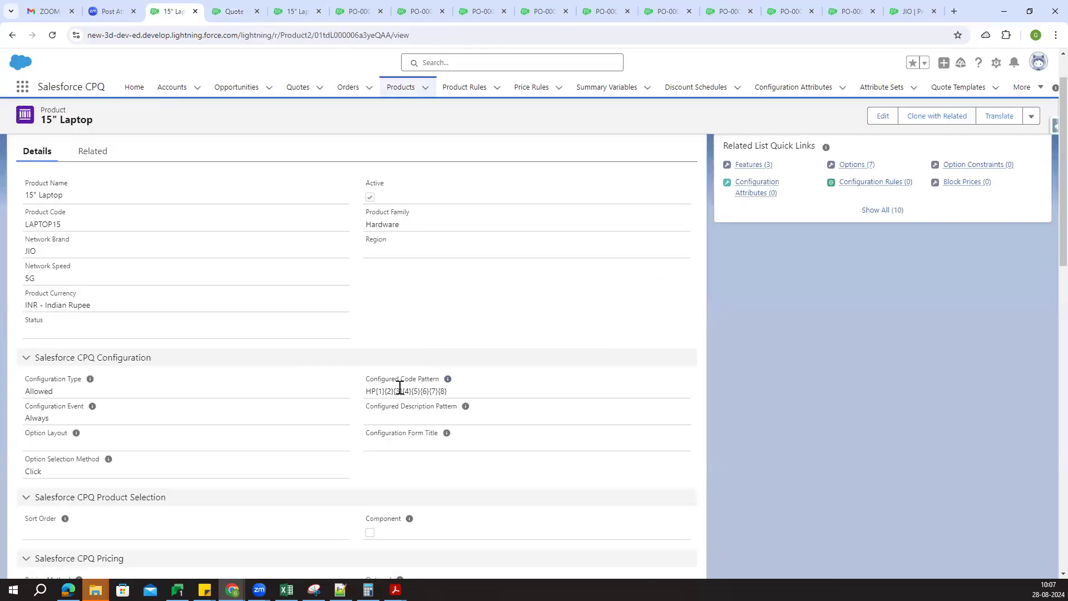
pyautogui.moveTo(366, 378)
pyautogui.mouseDown()
pyautogui.moveTo(443, 392)
pyautogui.moveTo(372, 390)
pyautogui.mouseUp()
pyautogui.click(410, 333)
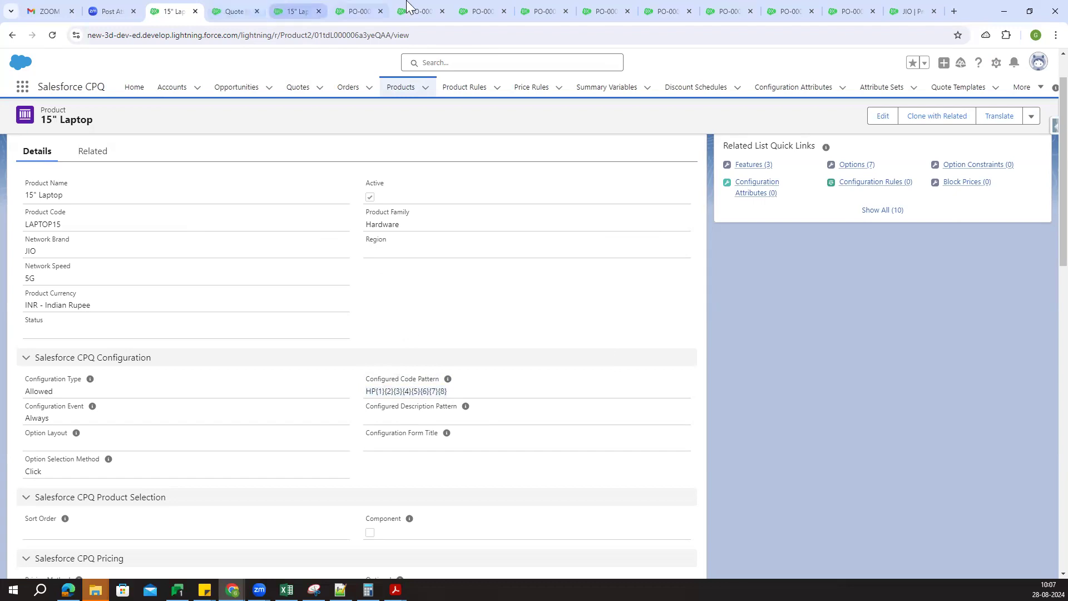
# Review the Component Code and Component Code Position of the RAM 8GB product option
pyautogui.click(359, 11)
pyautogui.moveTo(362, 333); pyautogui.dragTo(373, 352)
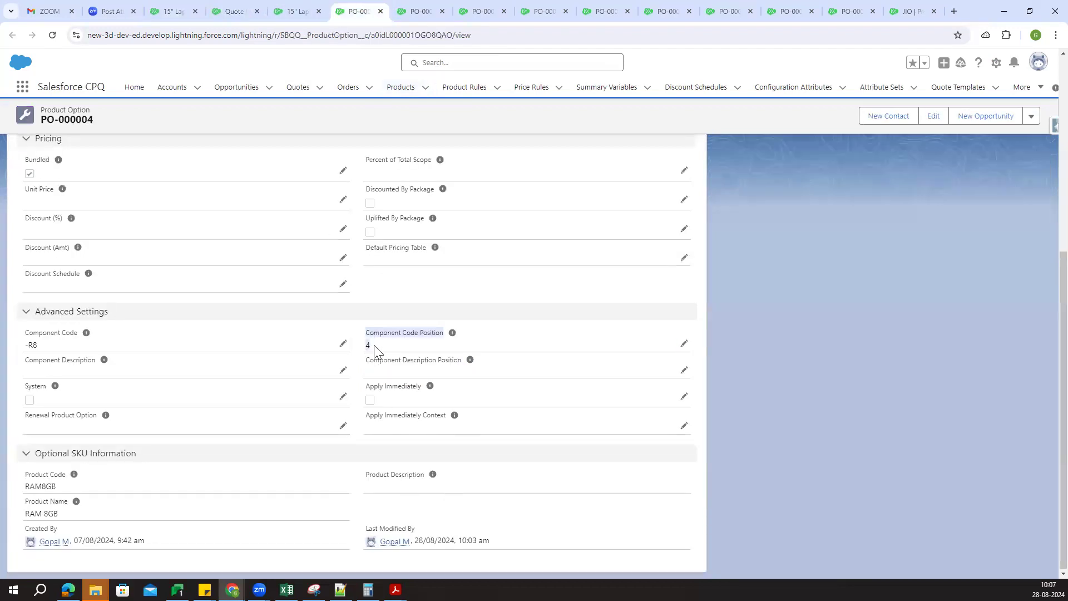
pyautogui.click(392, 287)
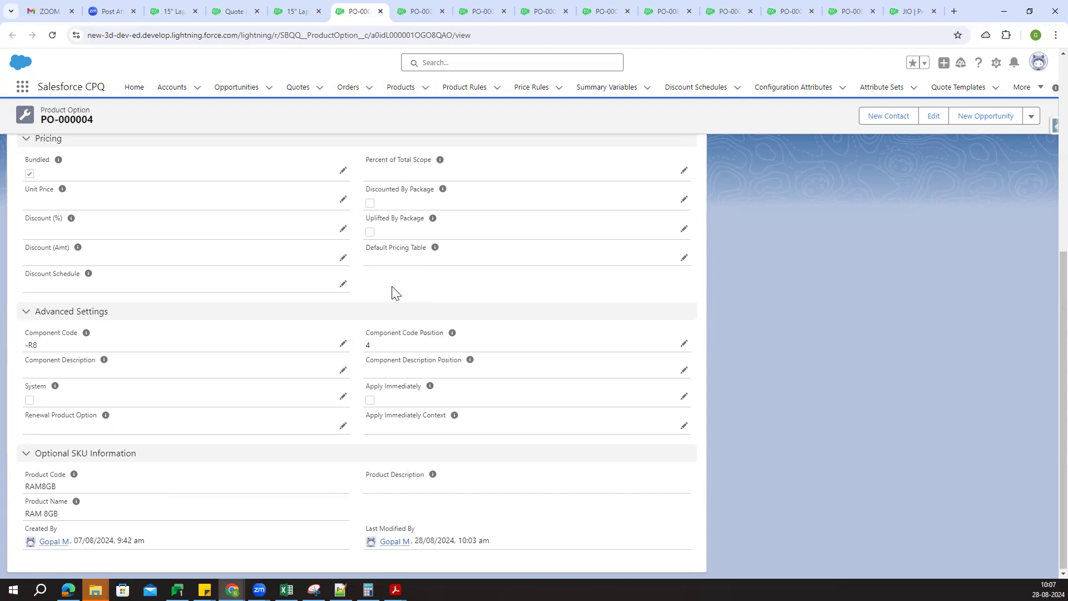
pyautogui.moveTo(365, 332); pyautogui.dragTo(431, 337)
pyautogui.click(437, 345)
# Return to the quote, compare the laptop line's full Package Product Code with the pattern, and collapse the line details
pyautogui.click(172, 12)
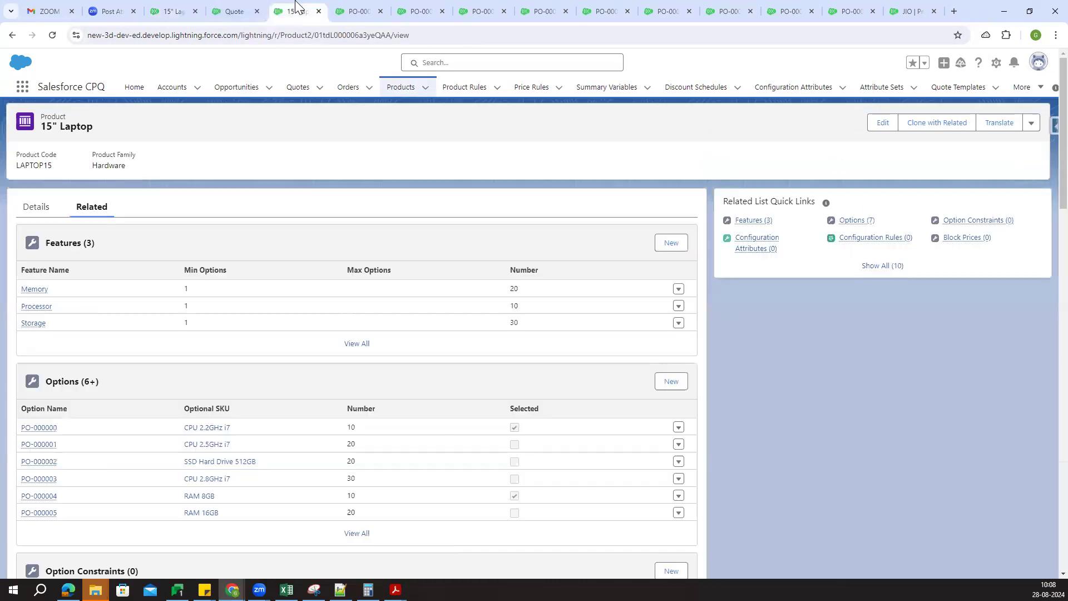
pyautogui.click(233, 11)
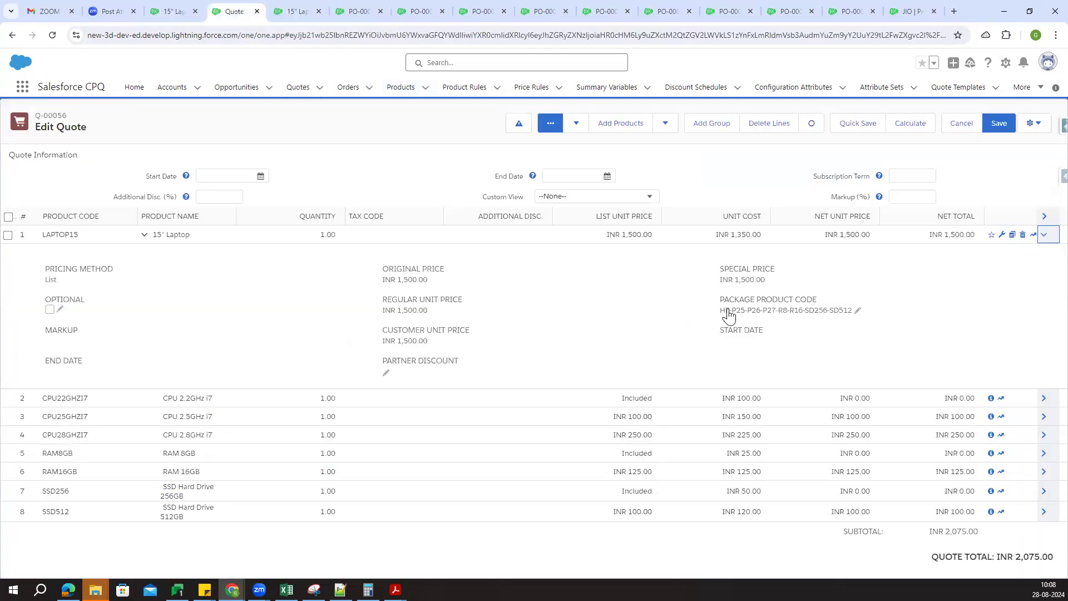
pyautogui.moveTo(716, 315)
pyautogui.mouseDown()
pyautogui.moveTo(873, 317)
pyautogui.moveTo(720, 310)
pyautogui.moveTo(726, 321)
pyautogui.mouseUp()
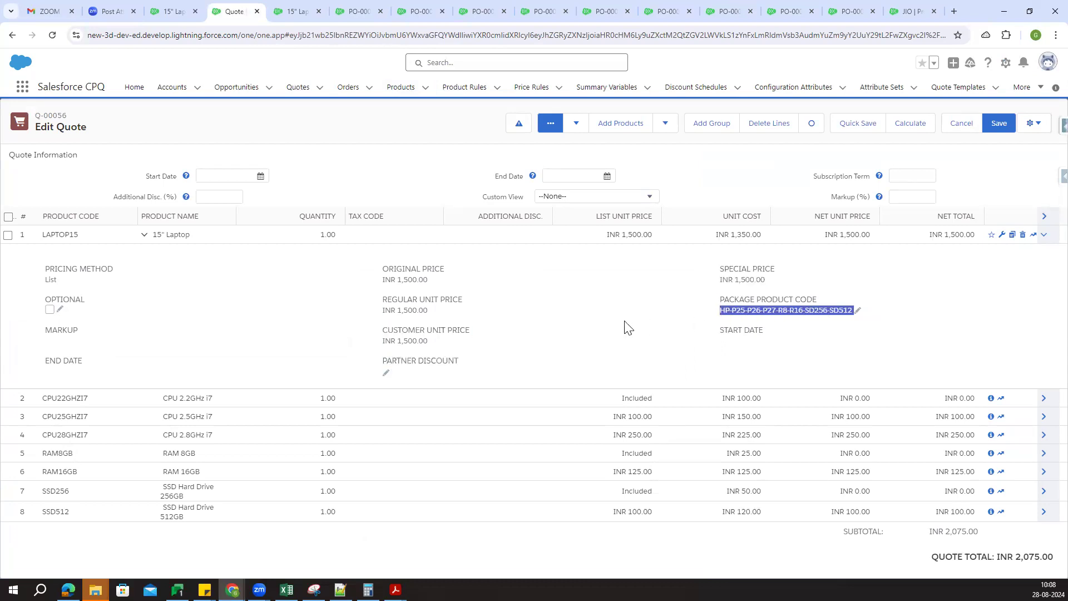
pyautogui.scroll(5, 624, 326)
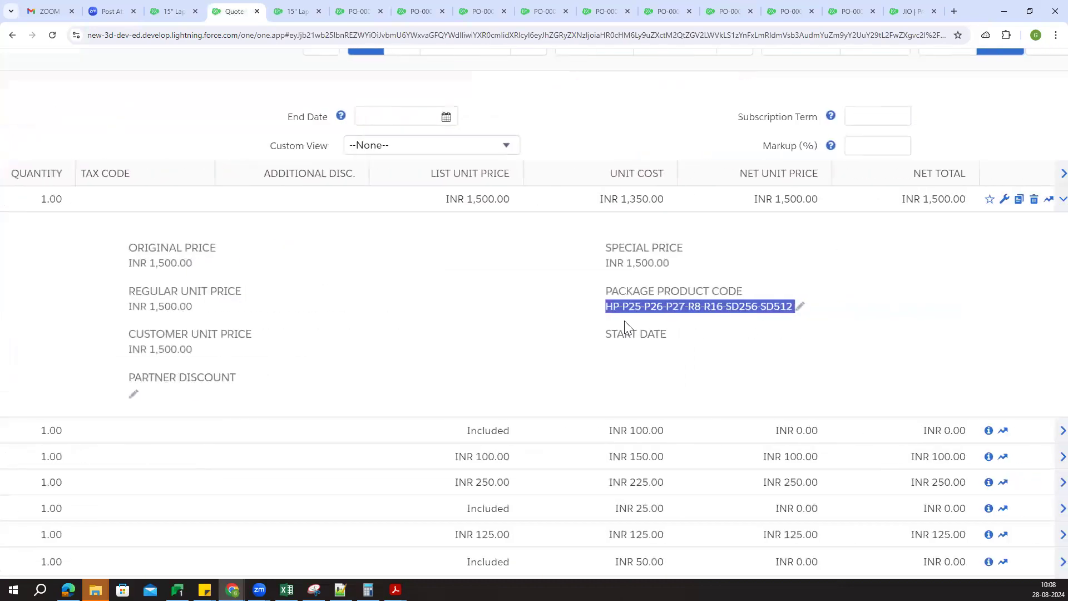
pyautogui.hscroll(1, 624, 321)
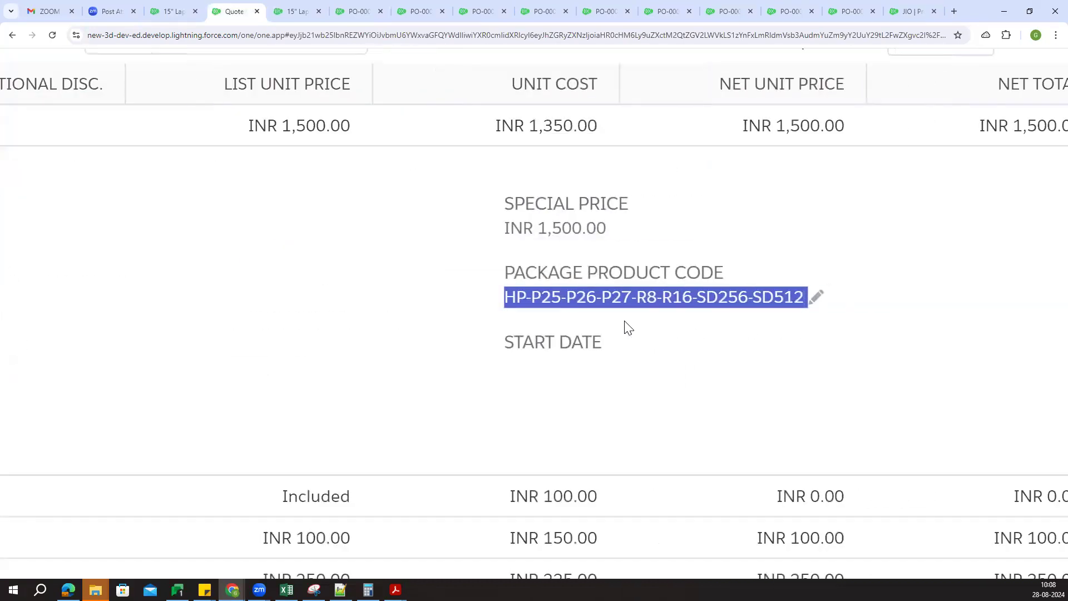
pyautogui.scroll(-5, 628, 328)
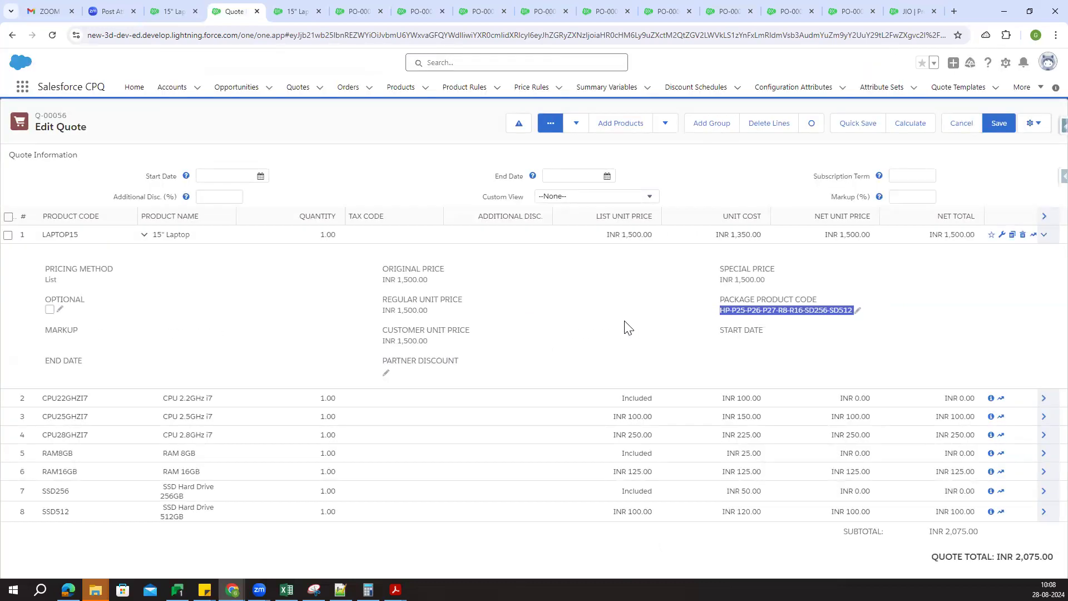
pyautogui.click(1044, 236)
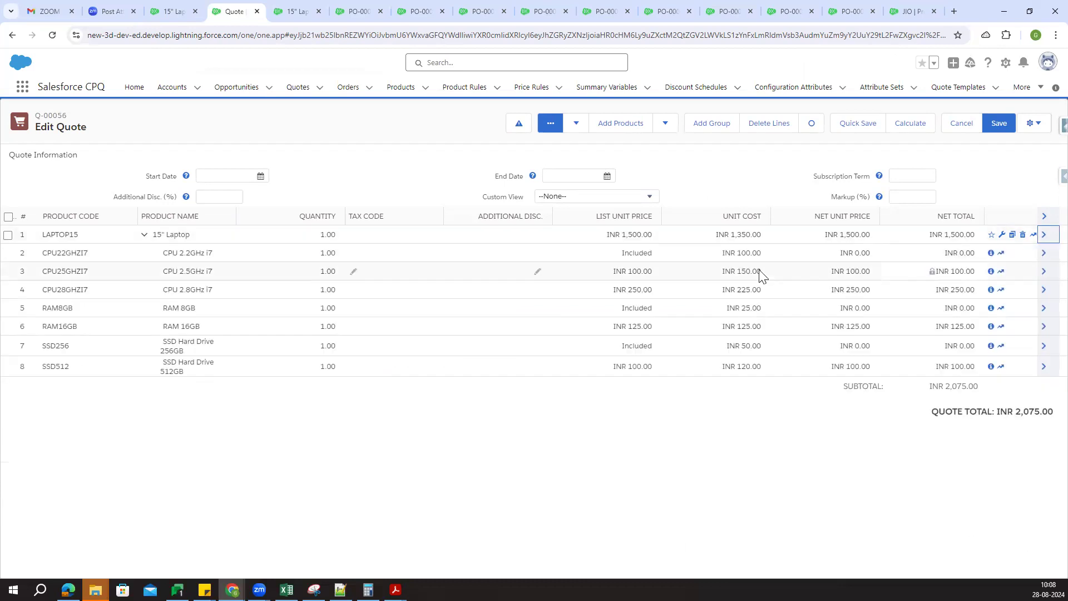